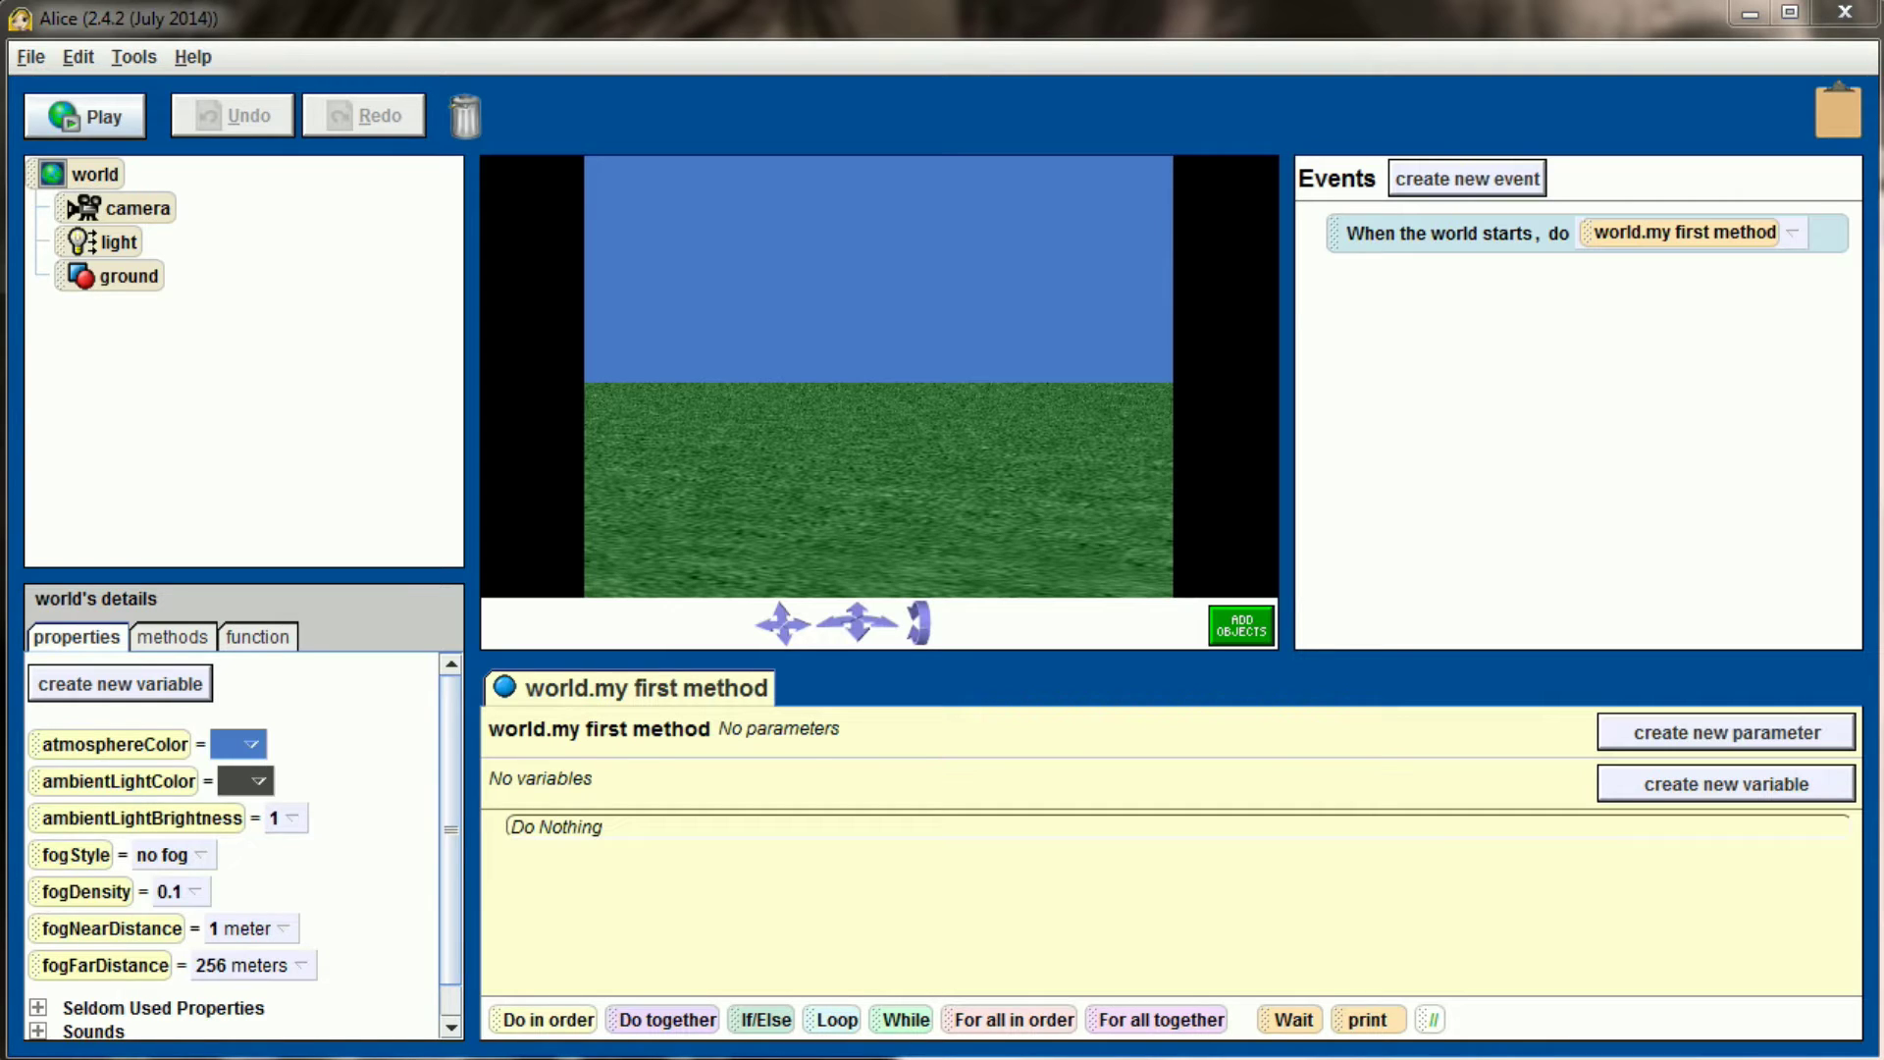
Step: Place Josh from the Local Gallery People folder into the grass world
left_click(1241, 625)
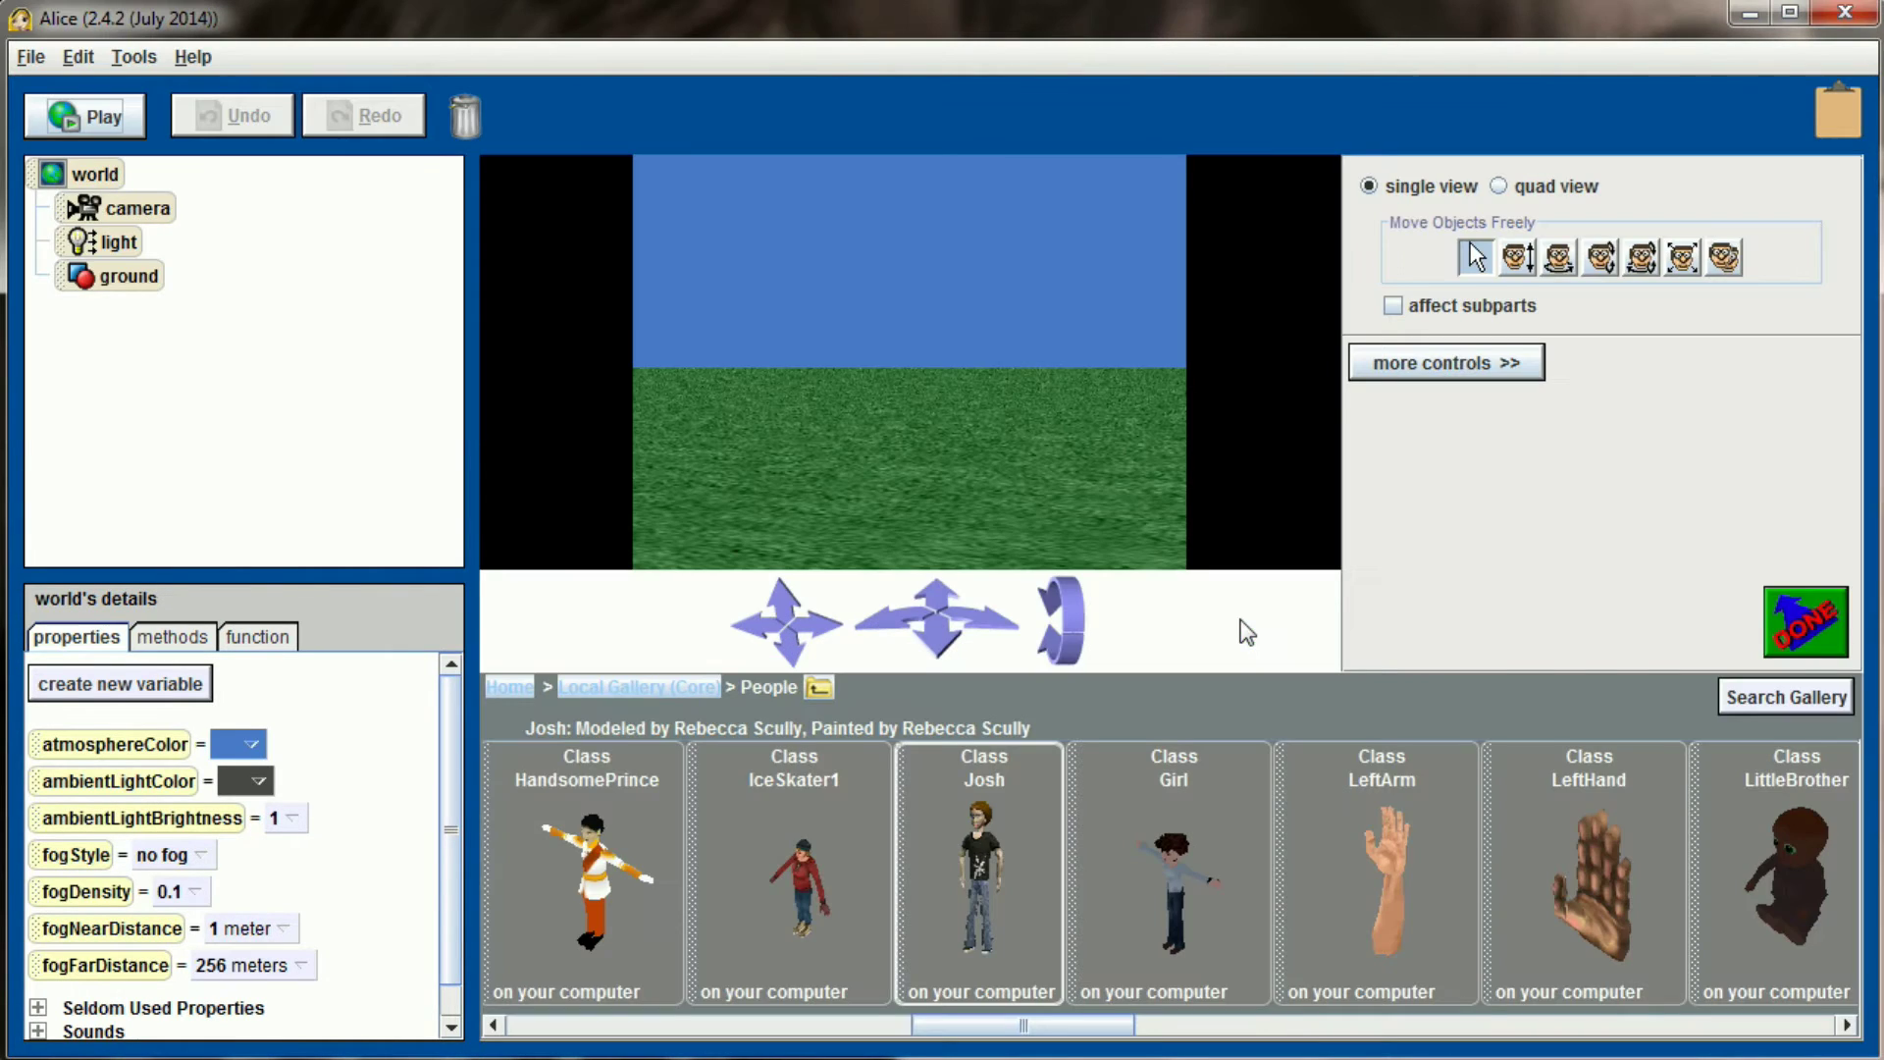
left_click(628, 690)
left_click_drag(706, 1021, 1459, 1051)
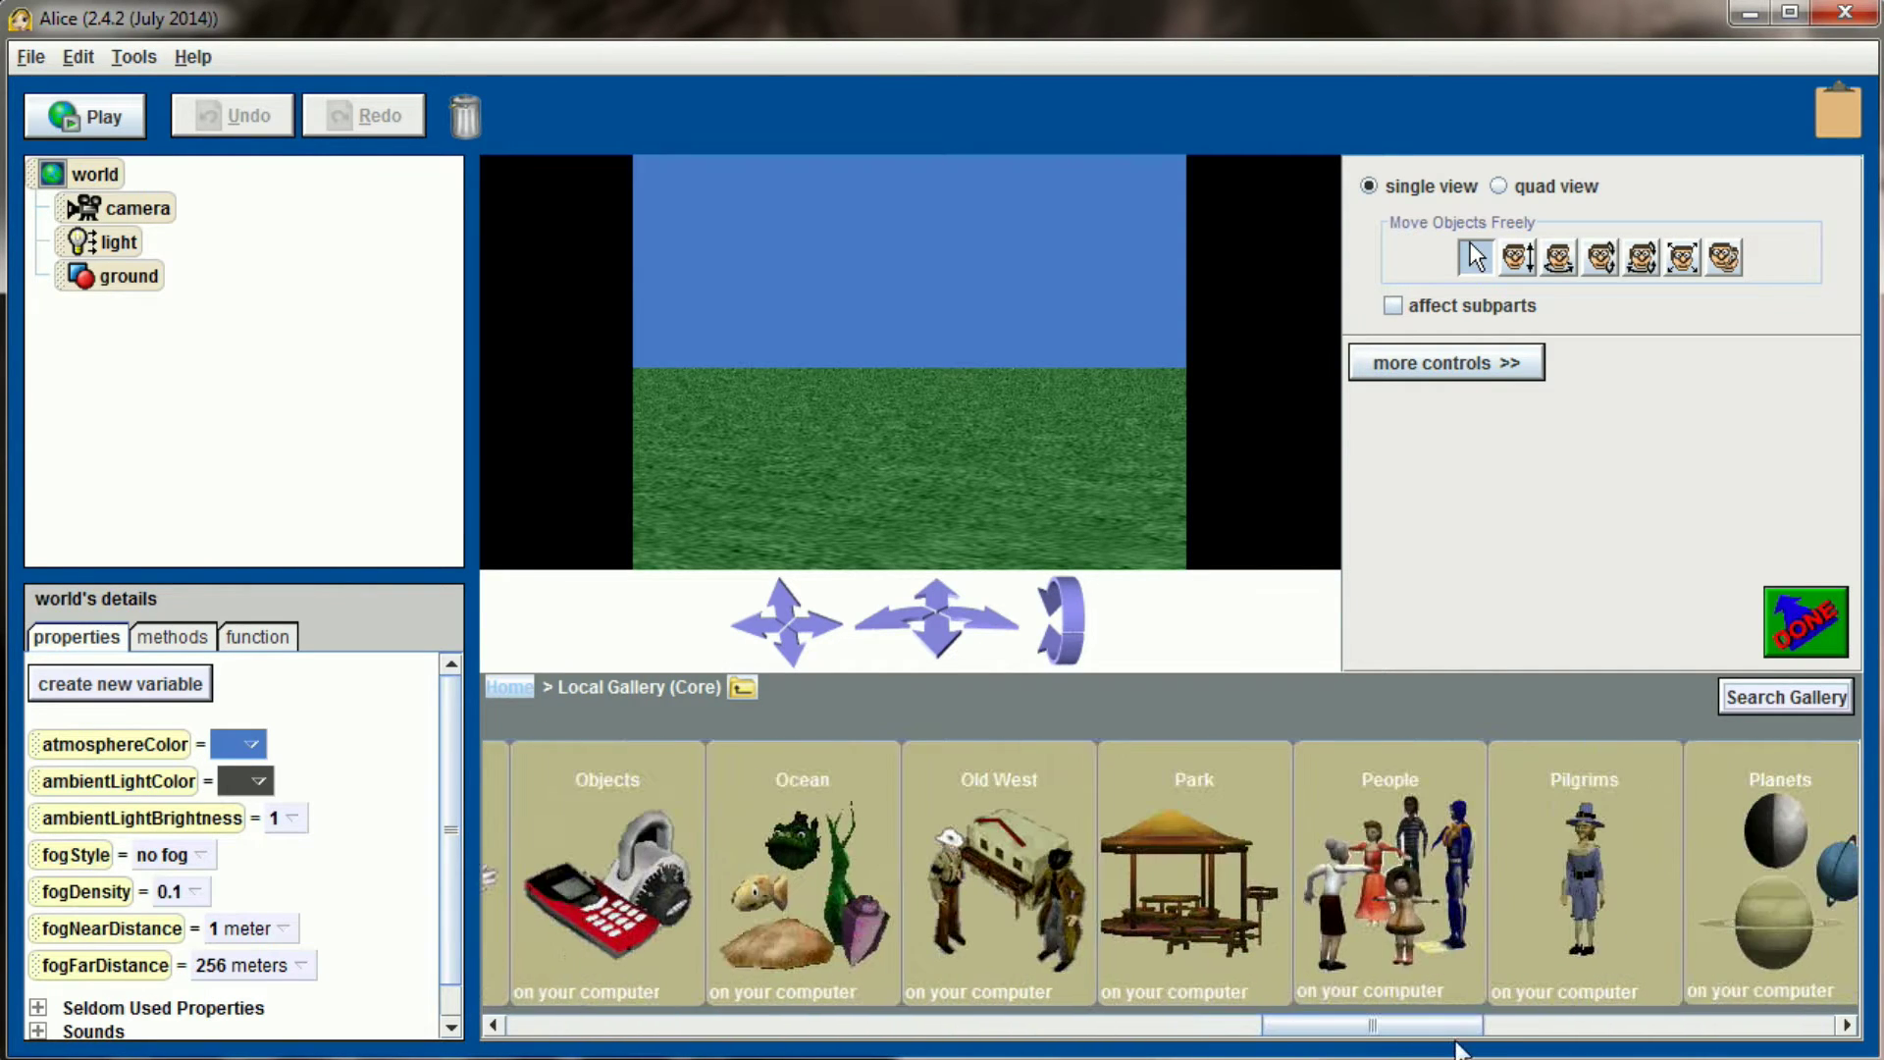
left_click(1409, 903)
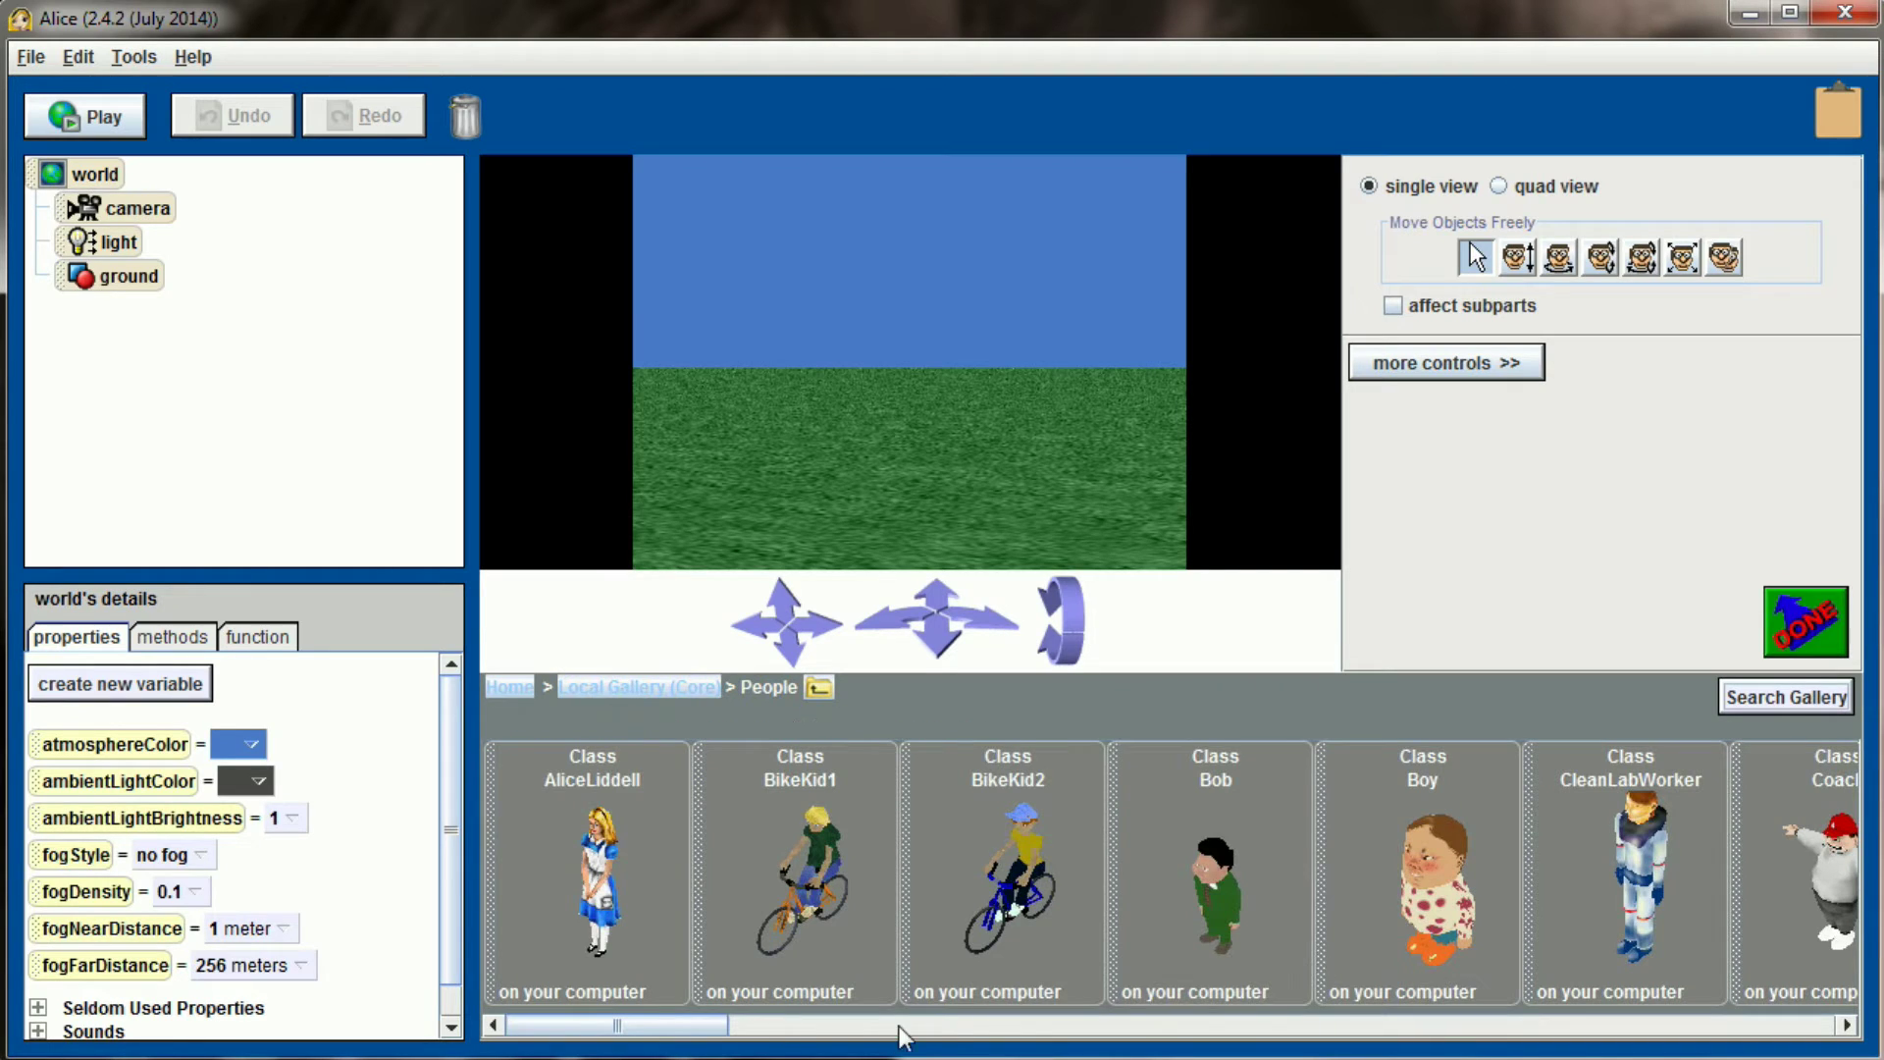
left_click_drag(675, 1024, 821, 980)
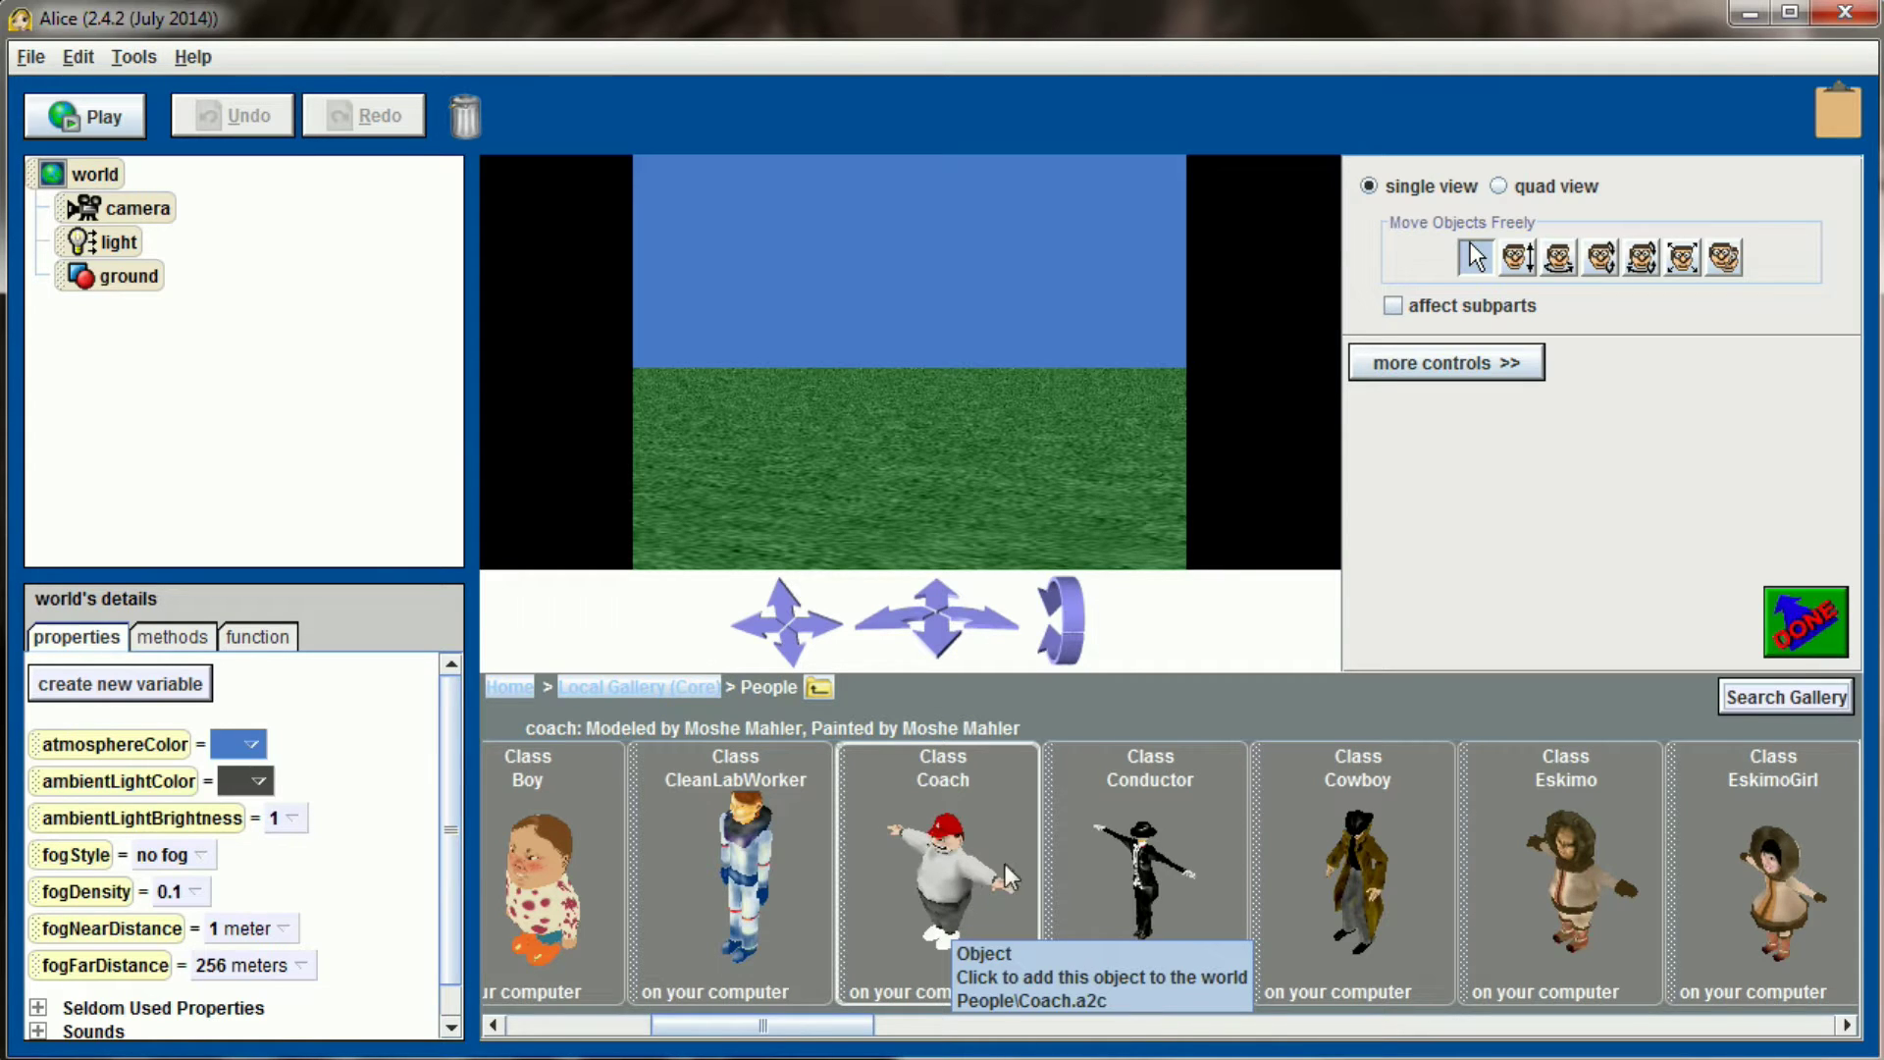
left_click_drag(762, 1025, 1027, 1032)
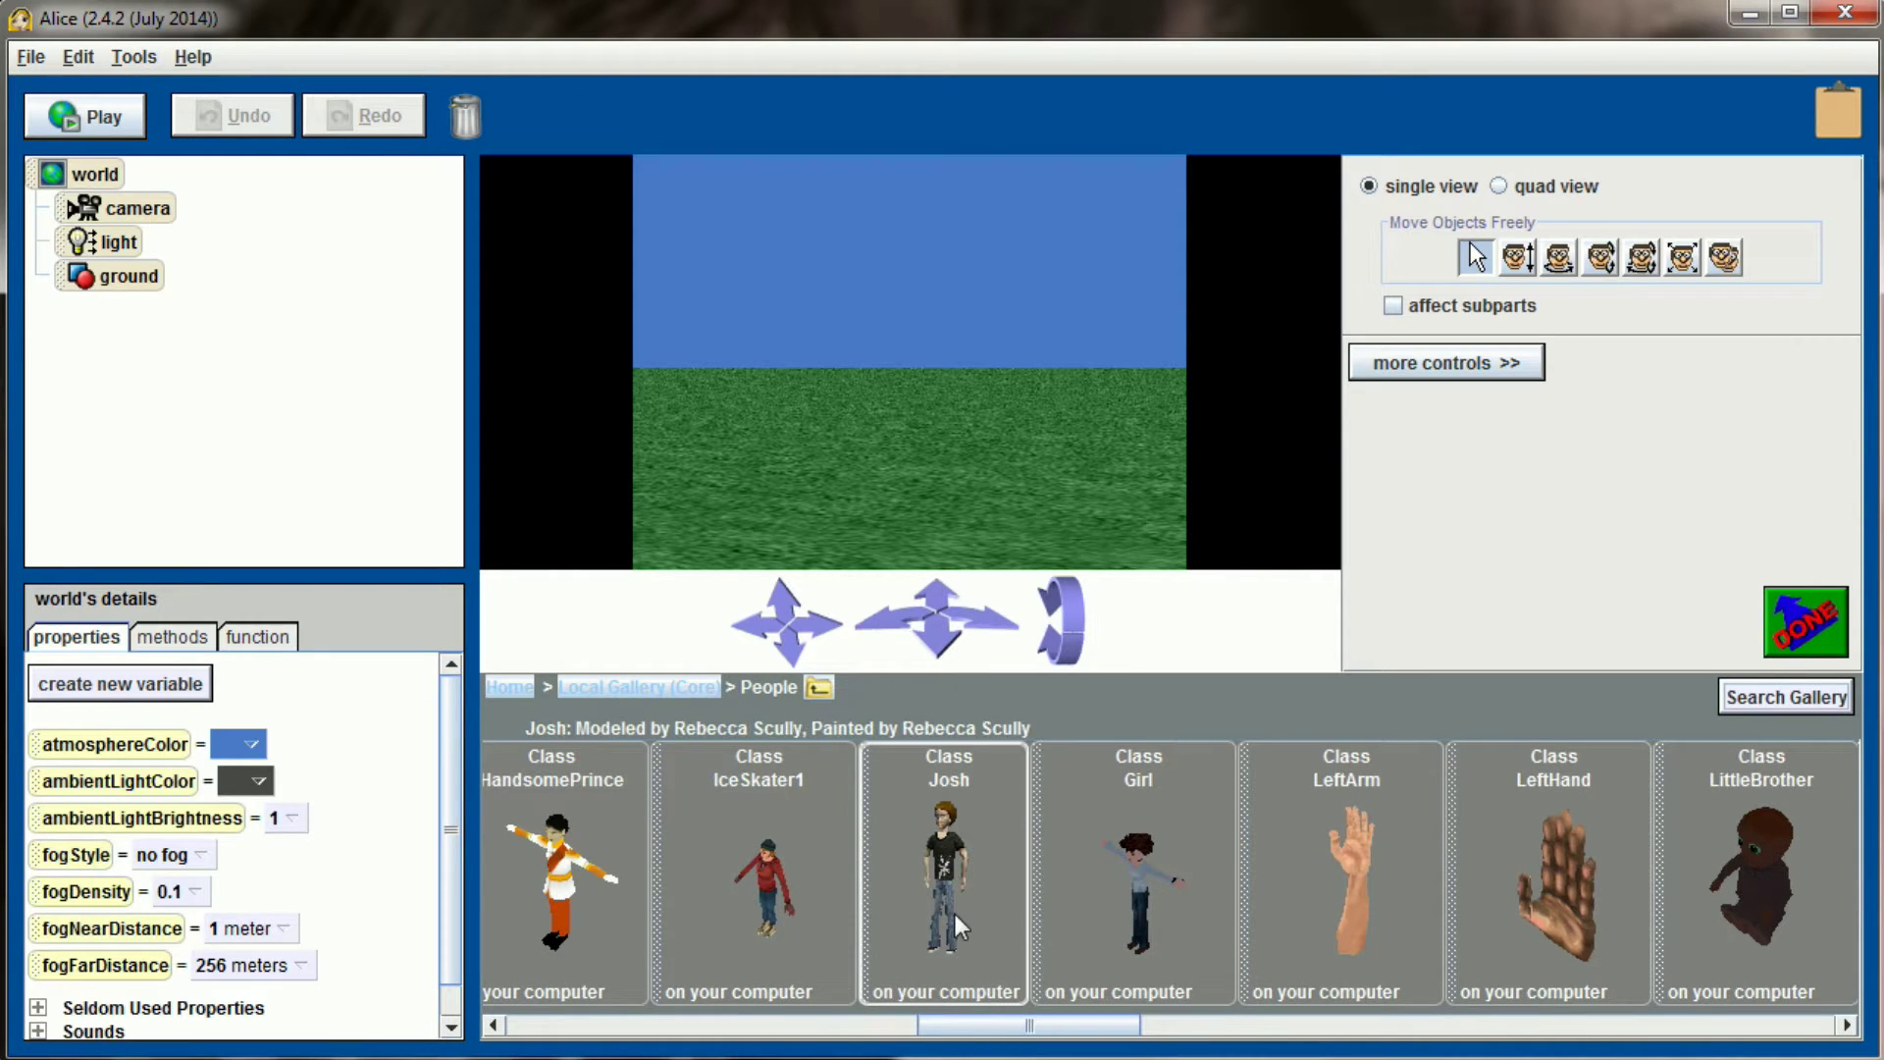
left_click_drag(956, 915, 910, 550)
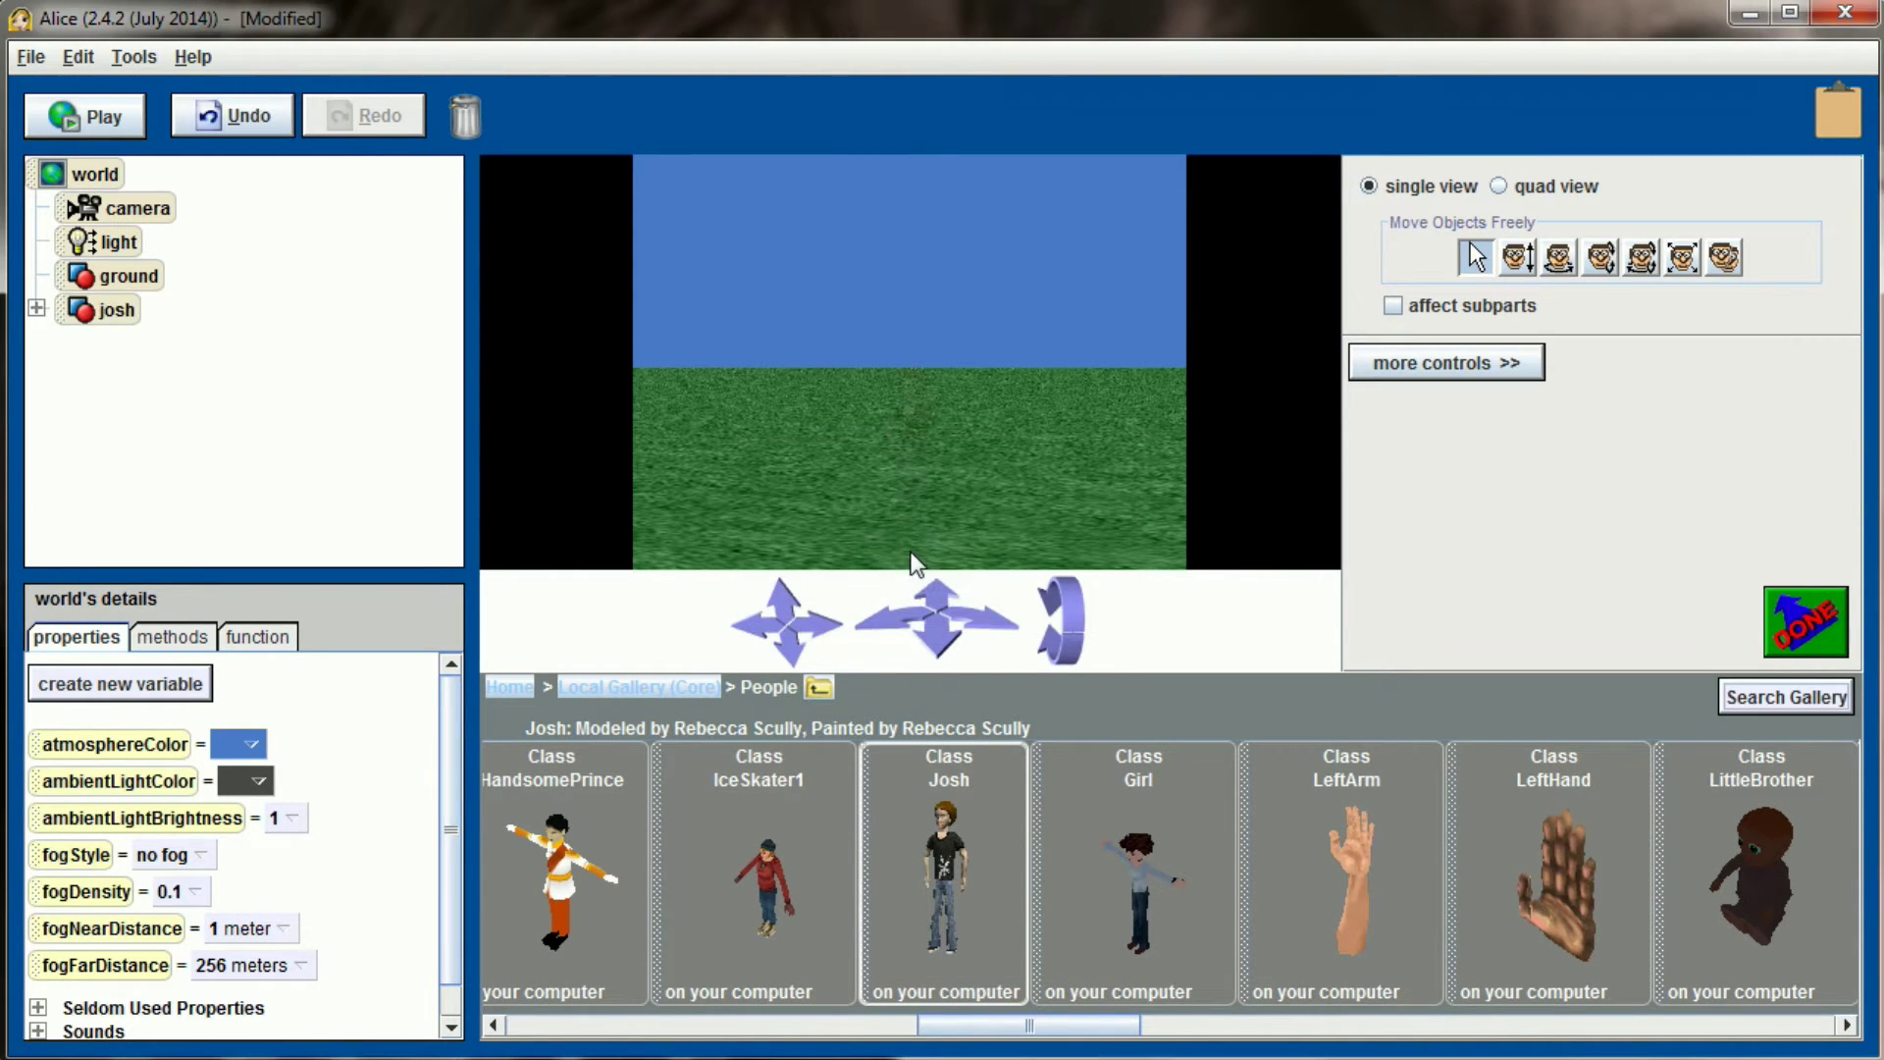
Step: Turn Josh to face the camera and return to the method editor
left_click(1557, 261)
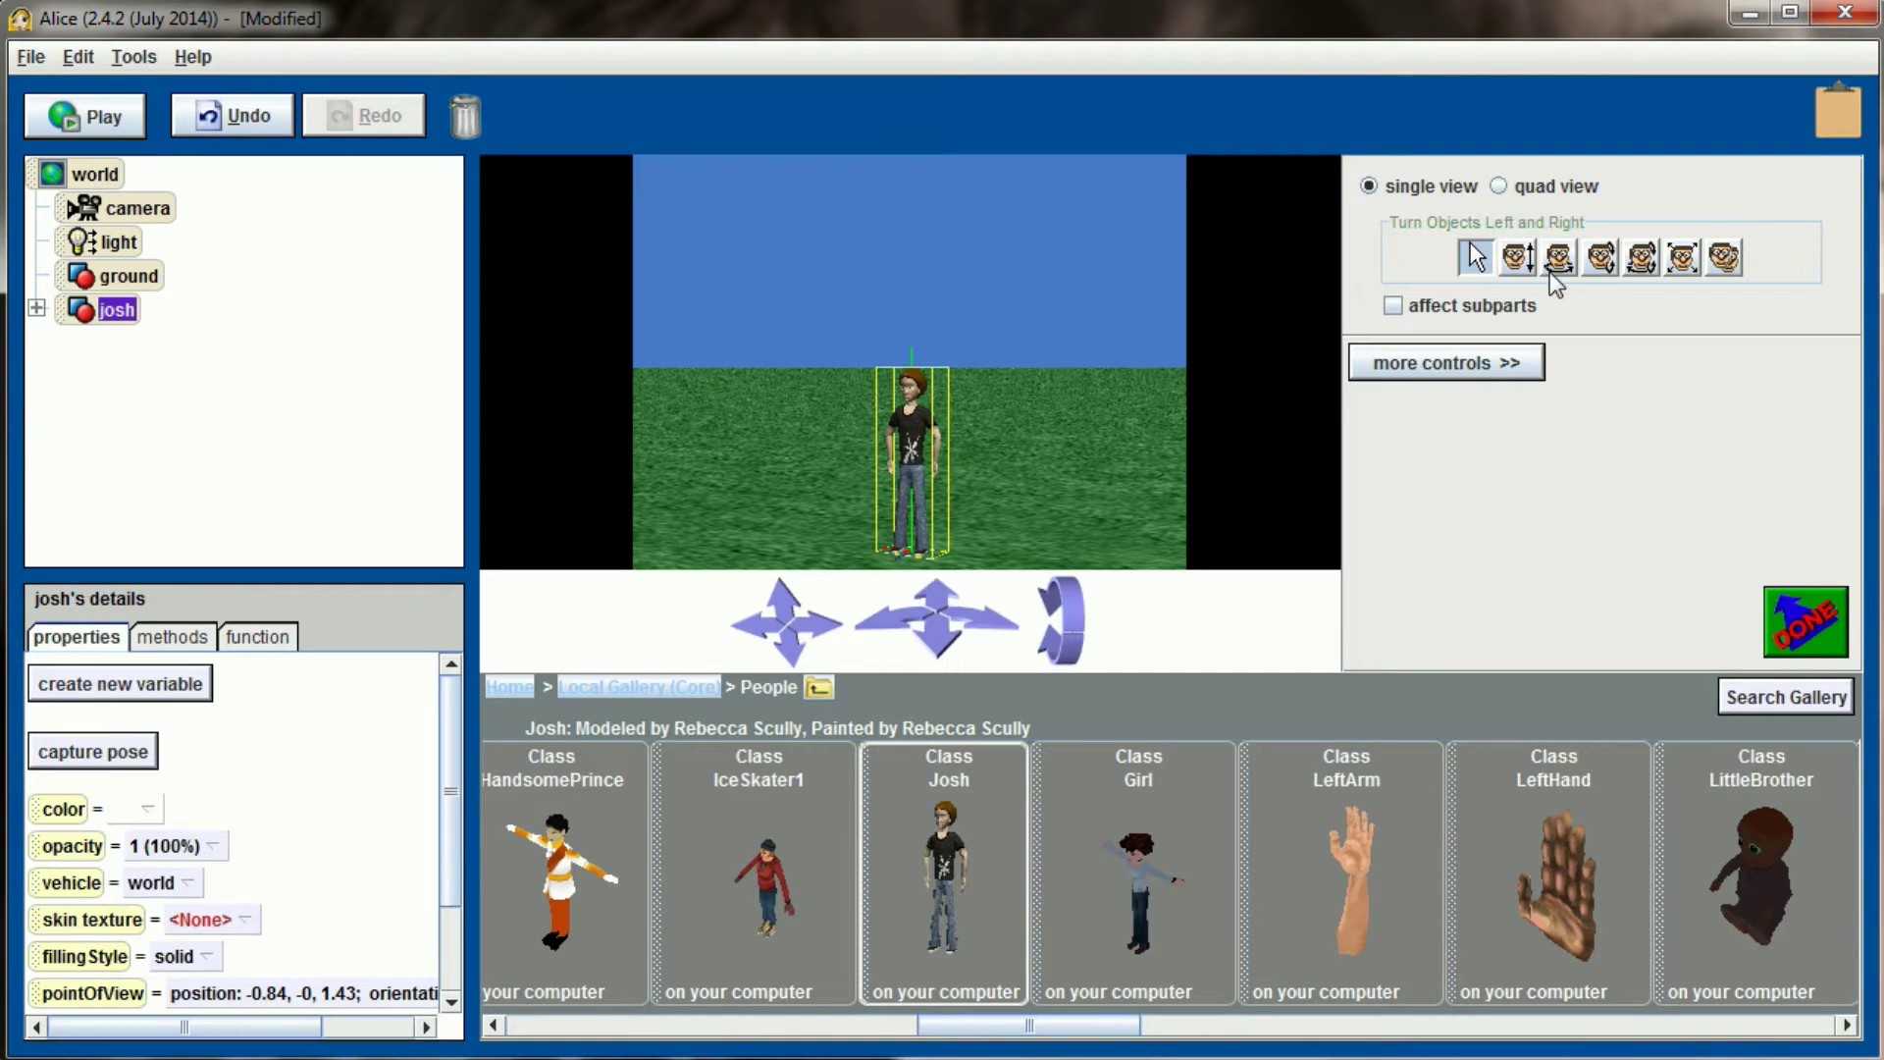
left_click_drag(910, 438, 883, 438)
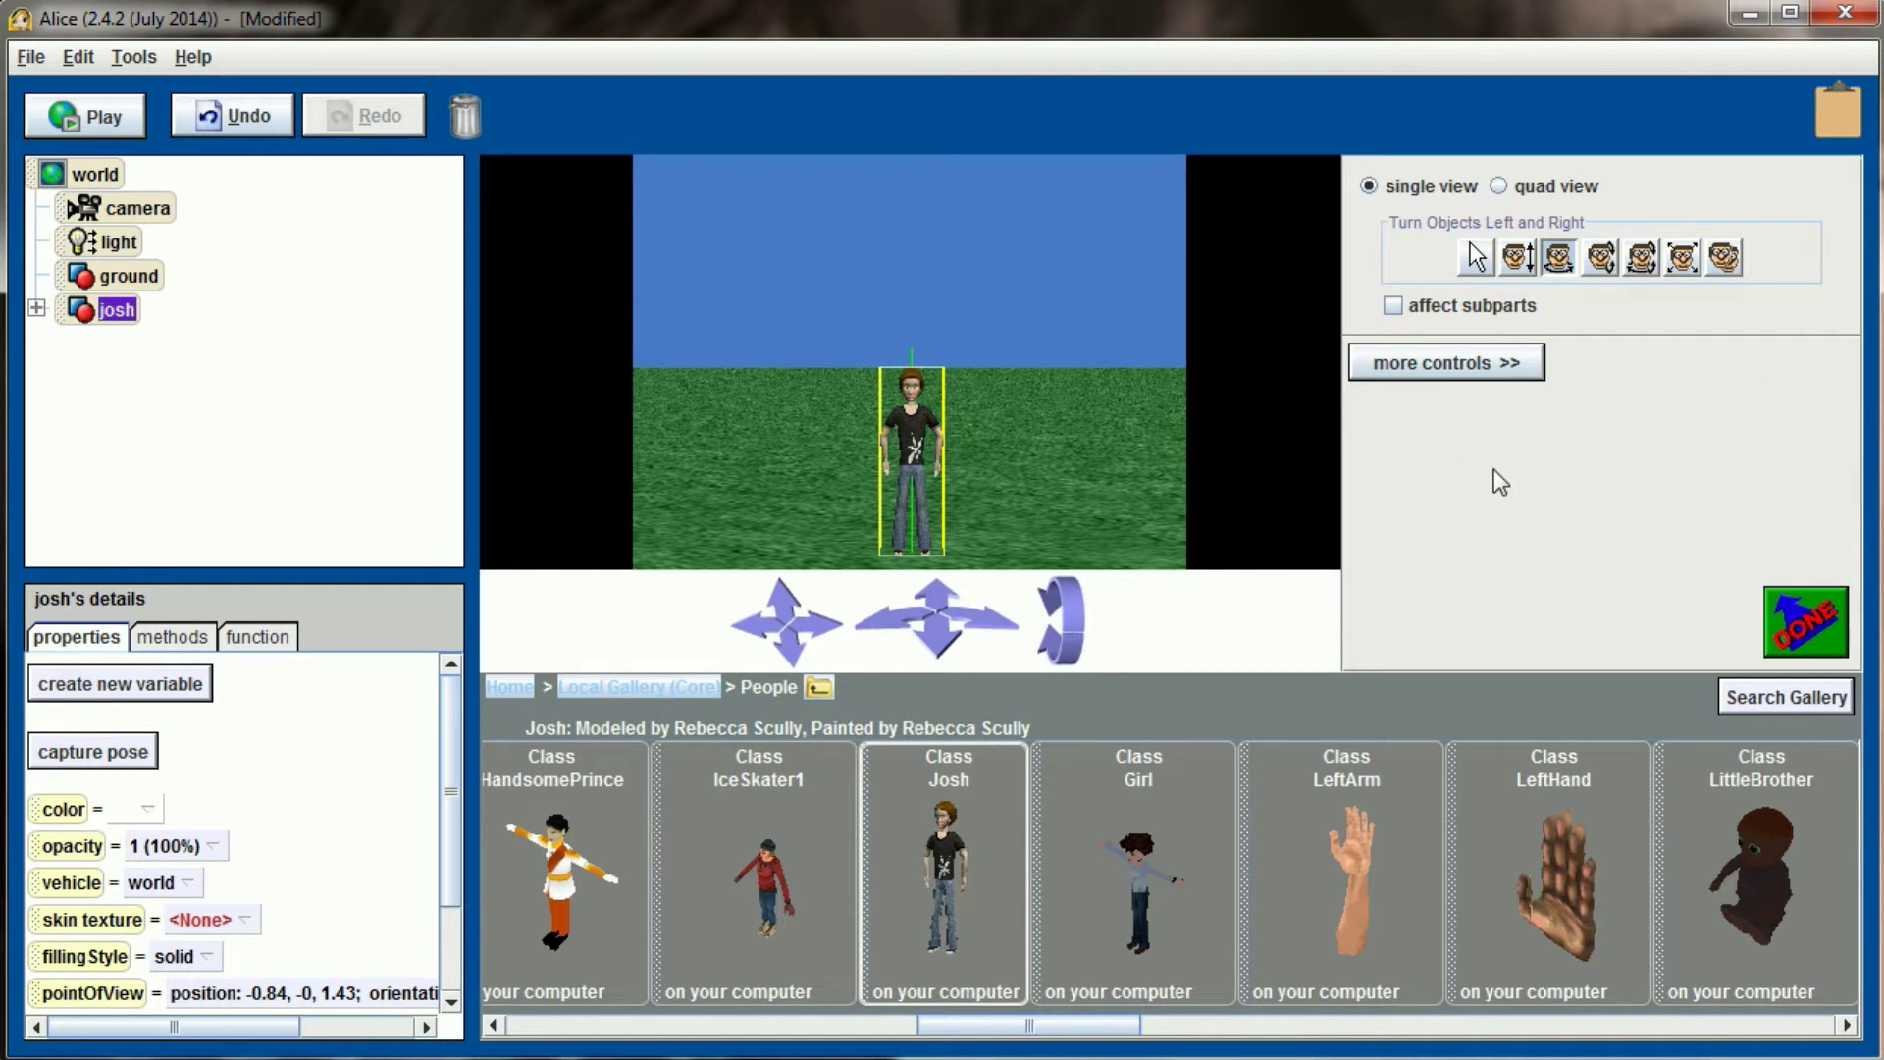
left_click(1792, 622)
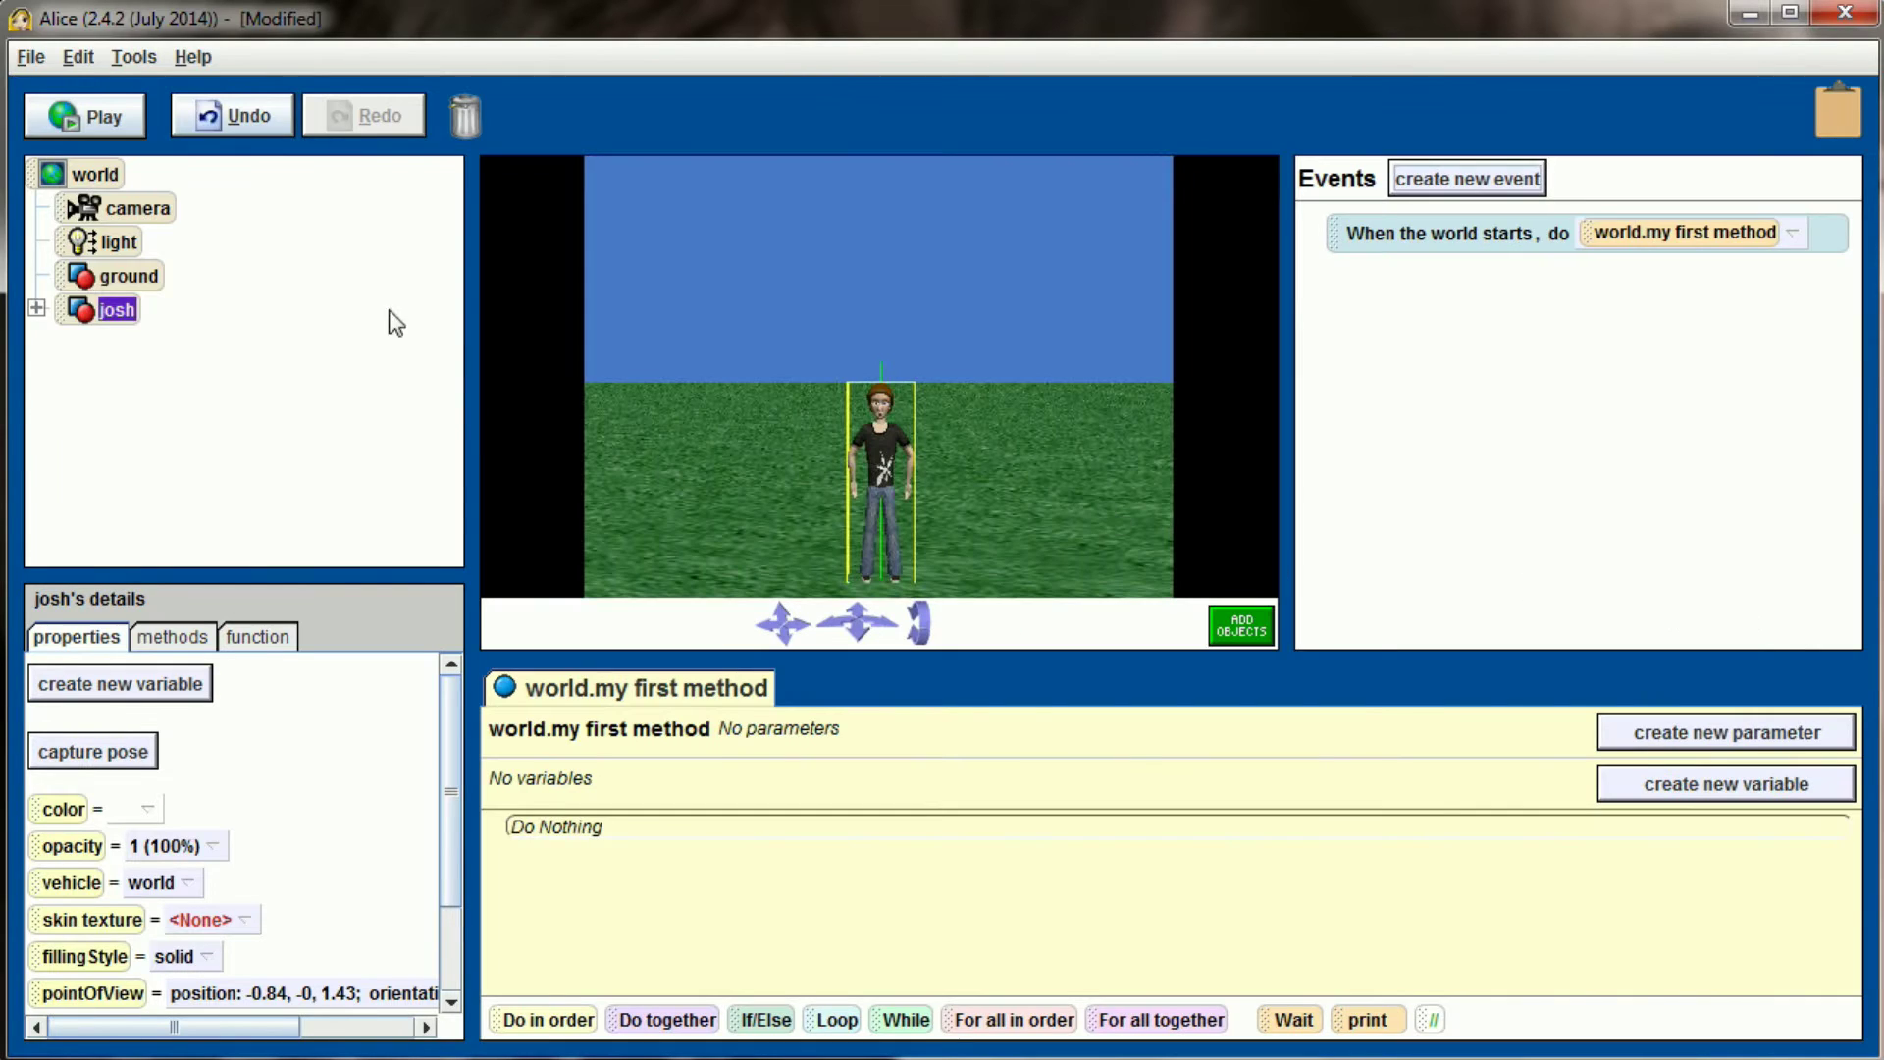
Step: Capture Josh's current pose and rename it 'Standing Position'
left_click(114, 755)
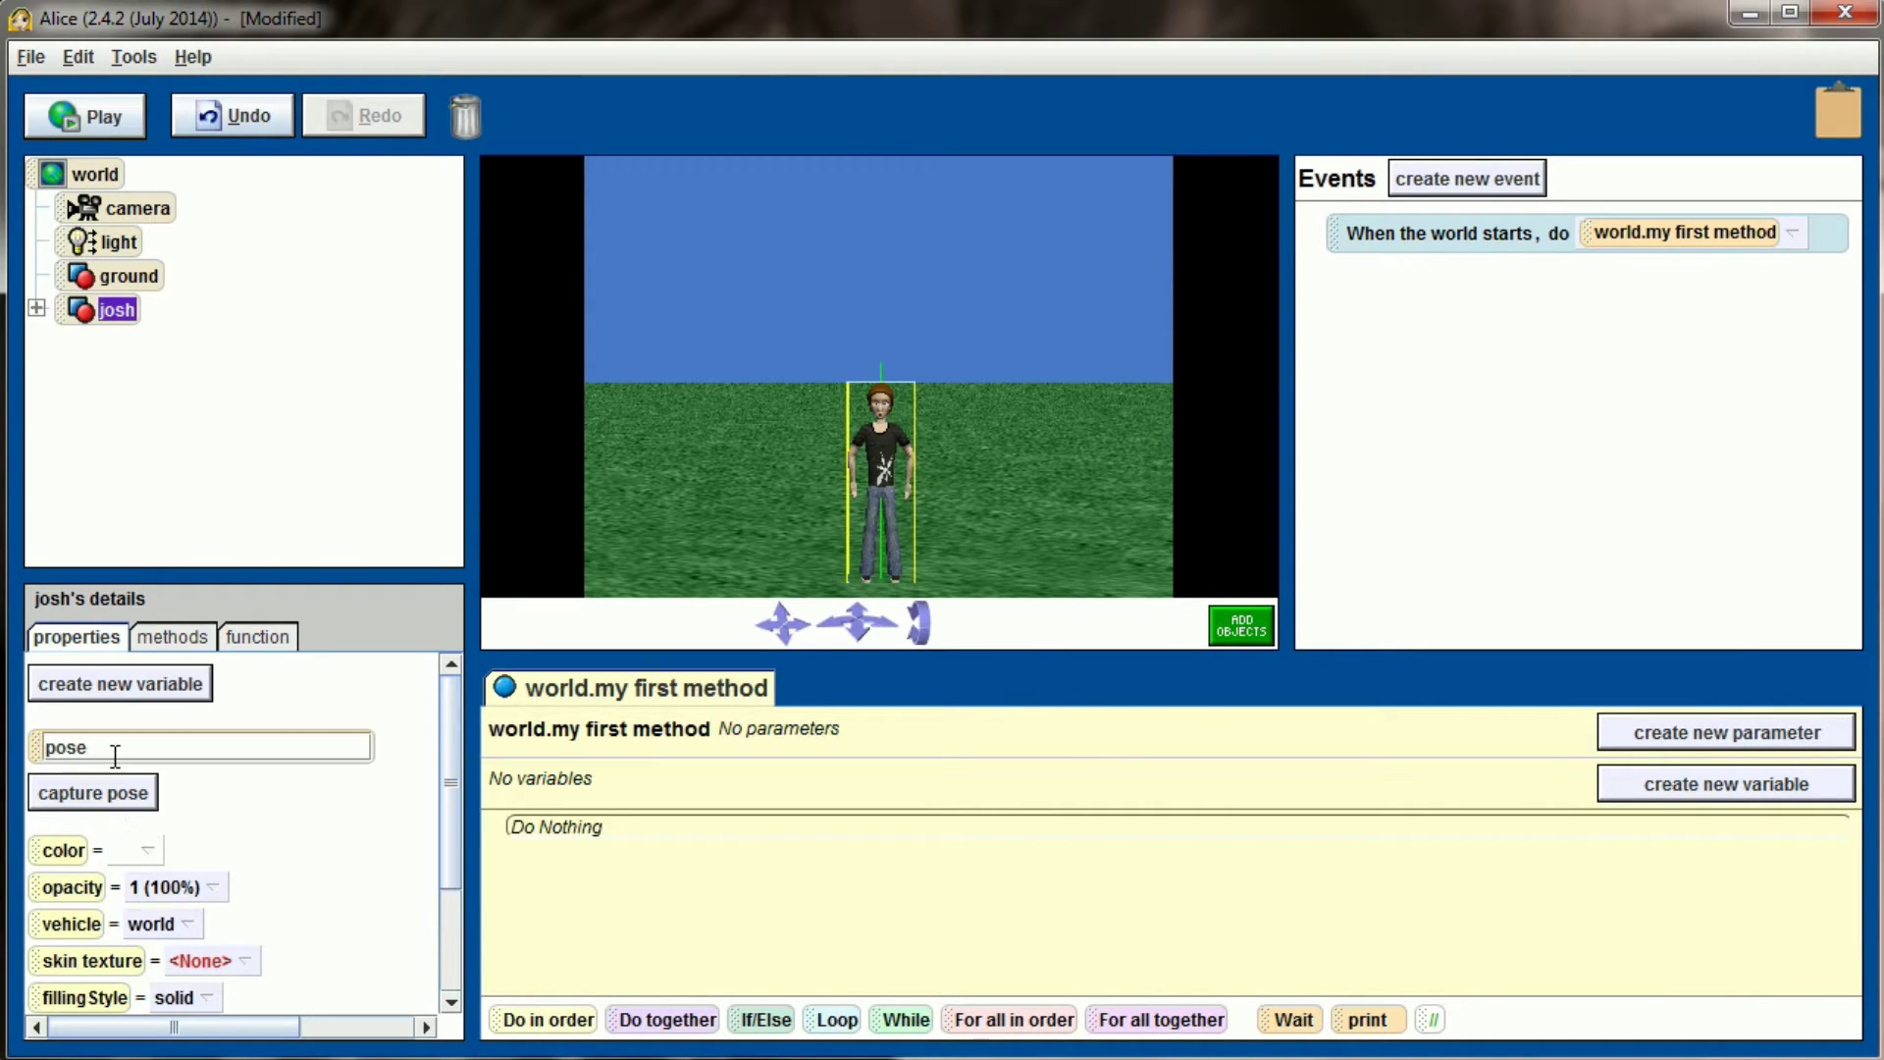
left_click_drag(114, 756, 36, 751)
type("Standing Position")
key("Return")
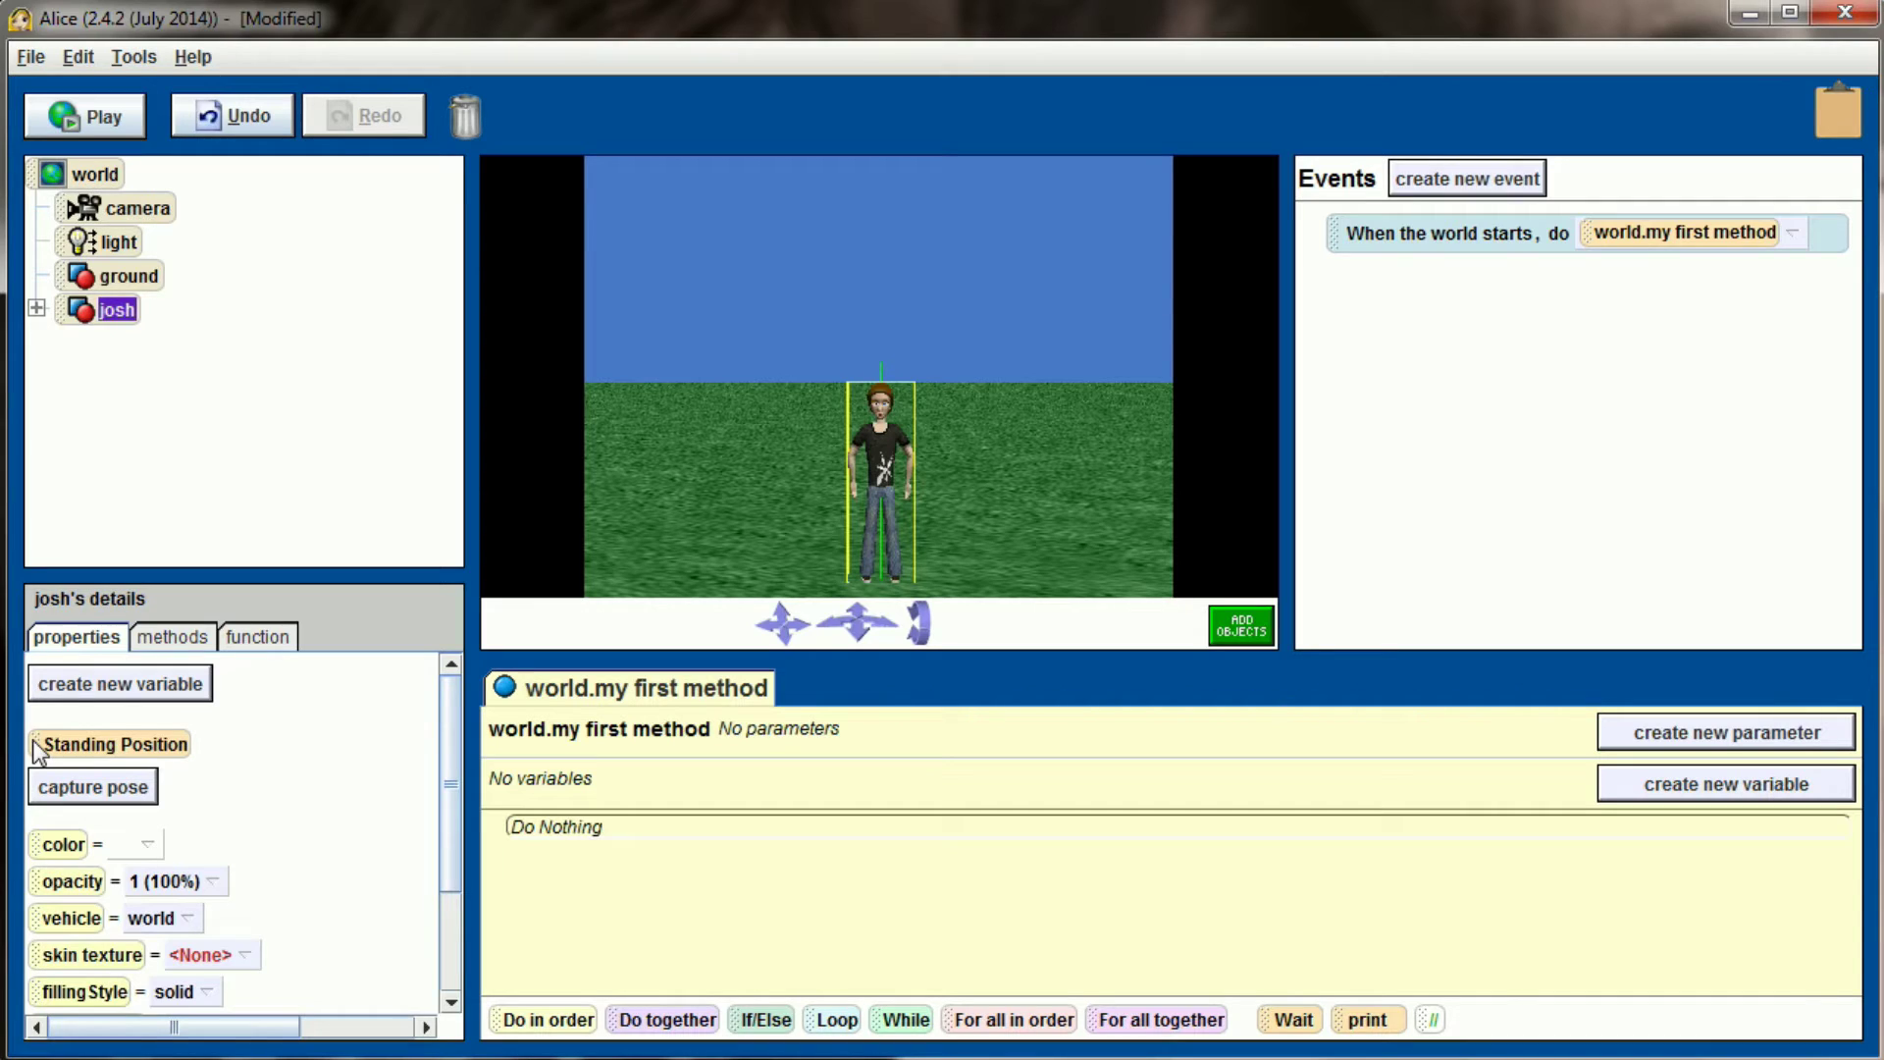
Step: Reopen scene setup and move the camera closer to Josh
left_click(1239, 625)
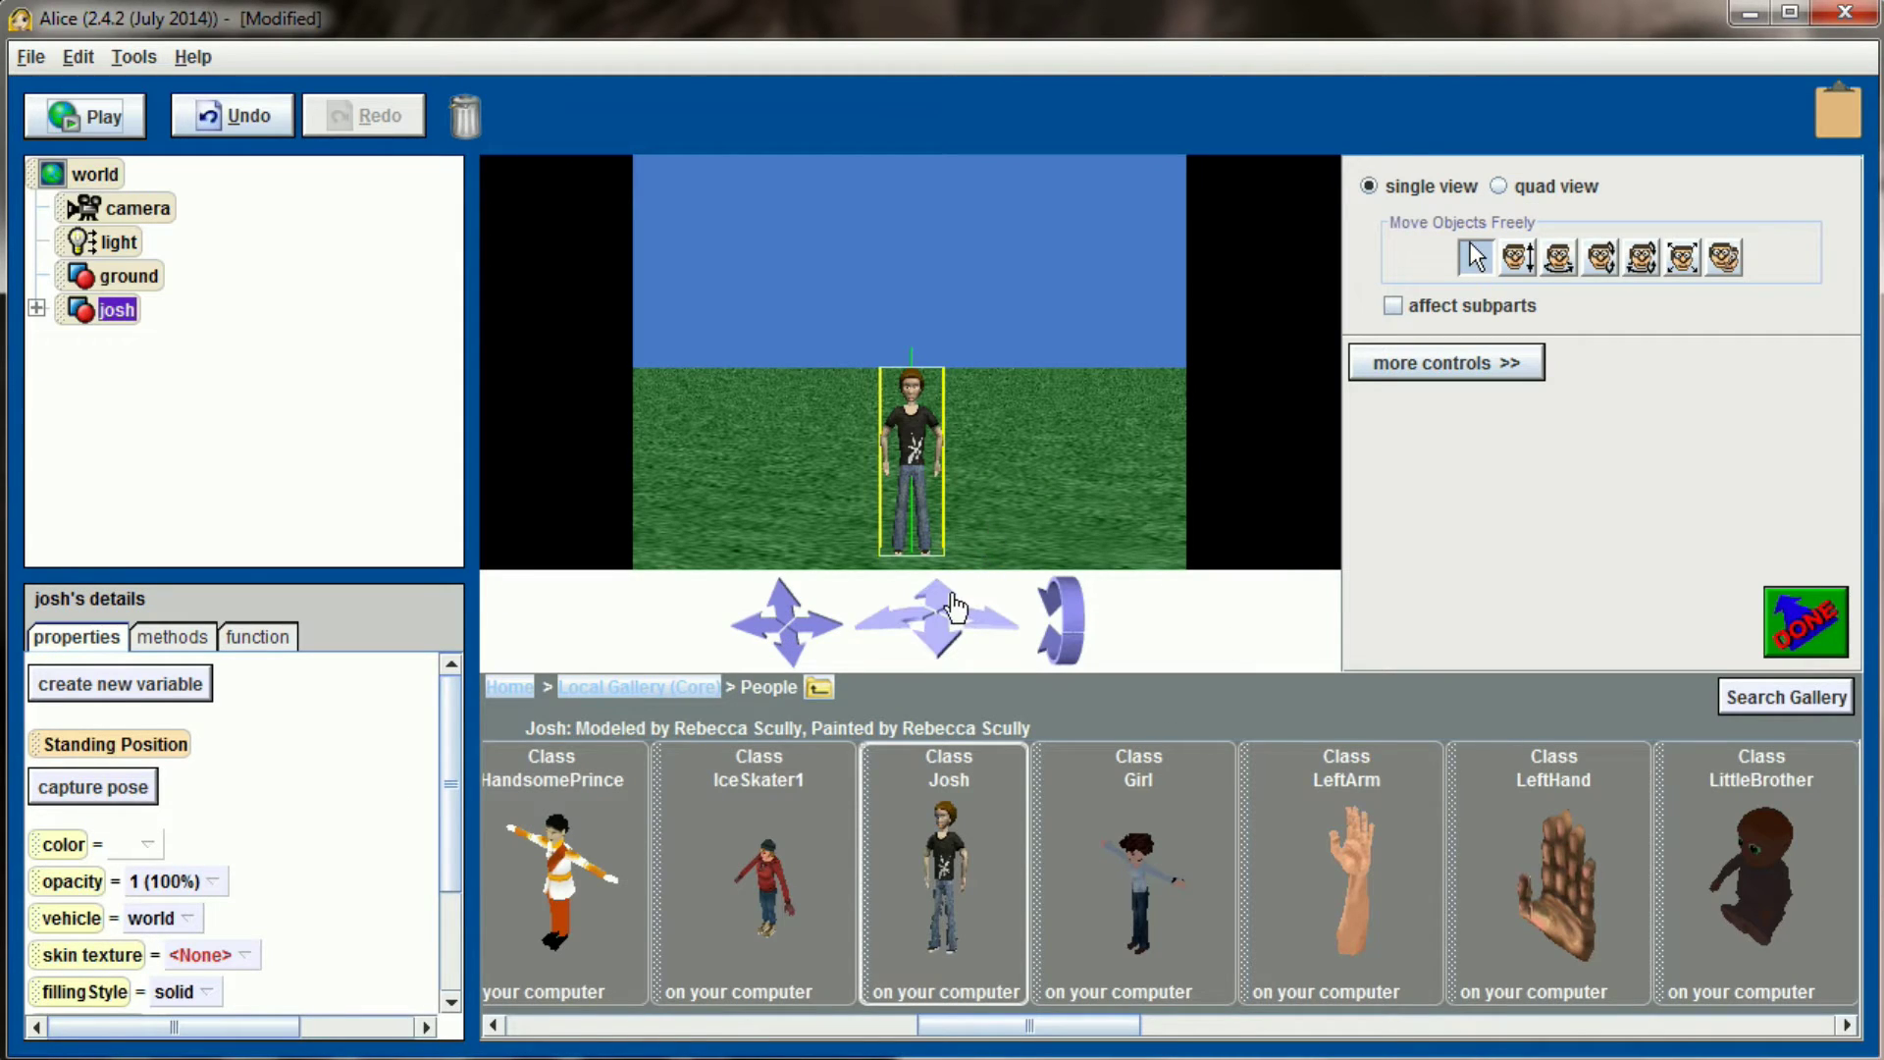
left_click_drag(797, 613, 740, 665)
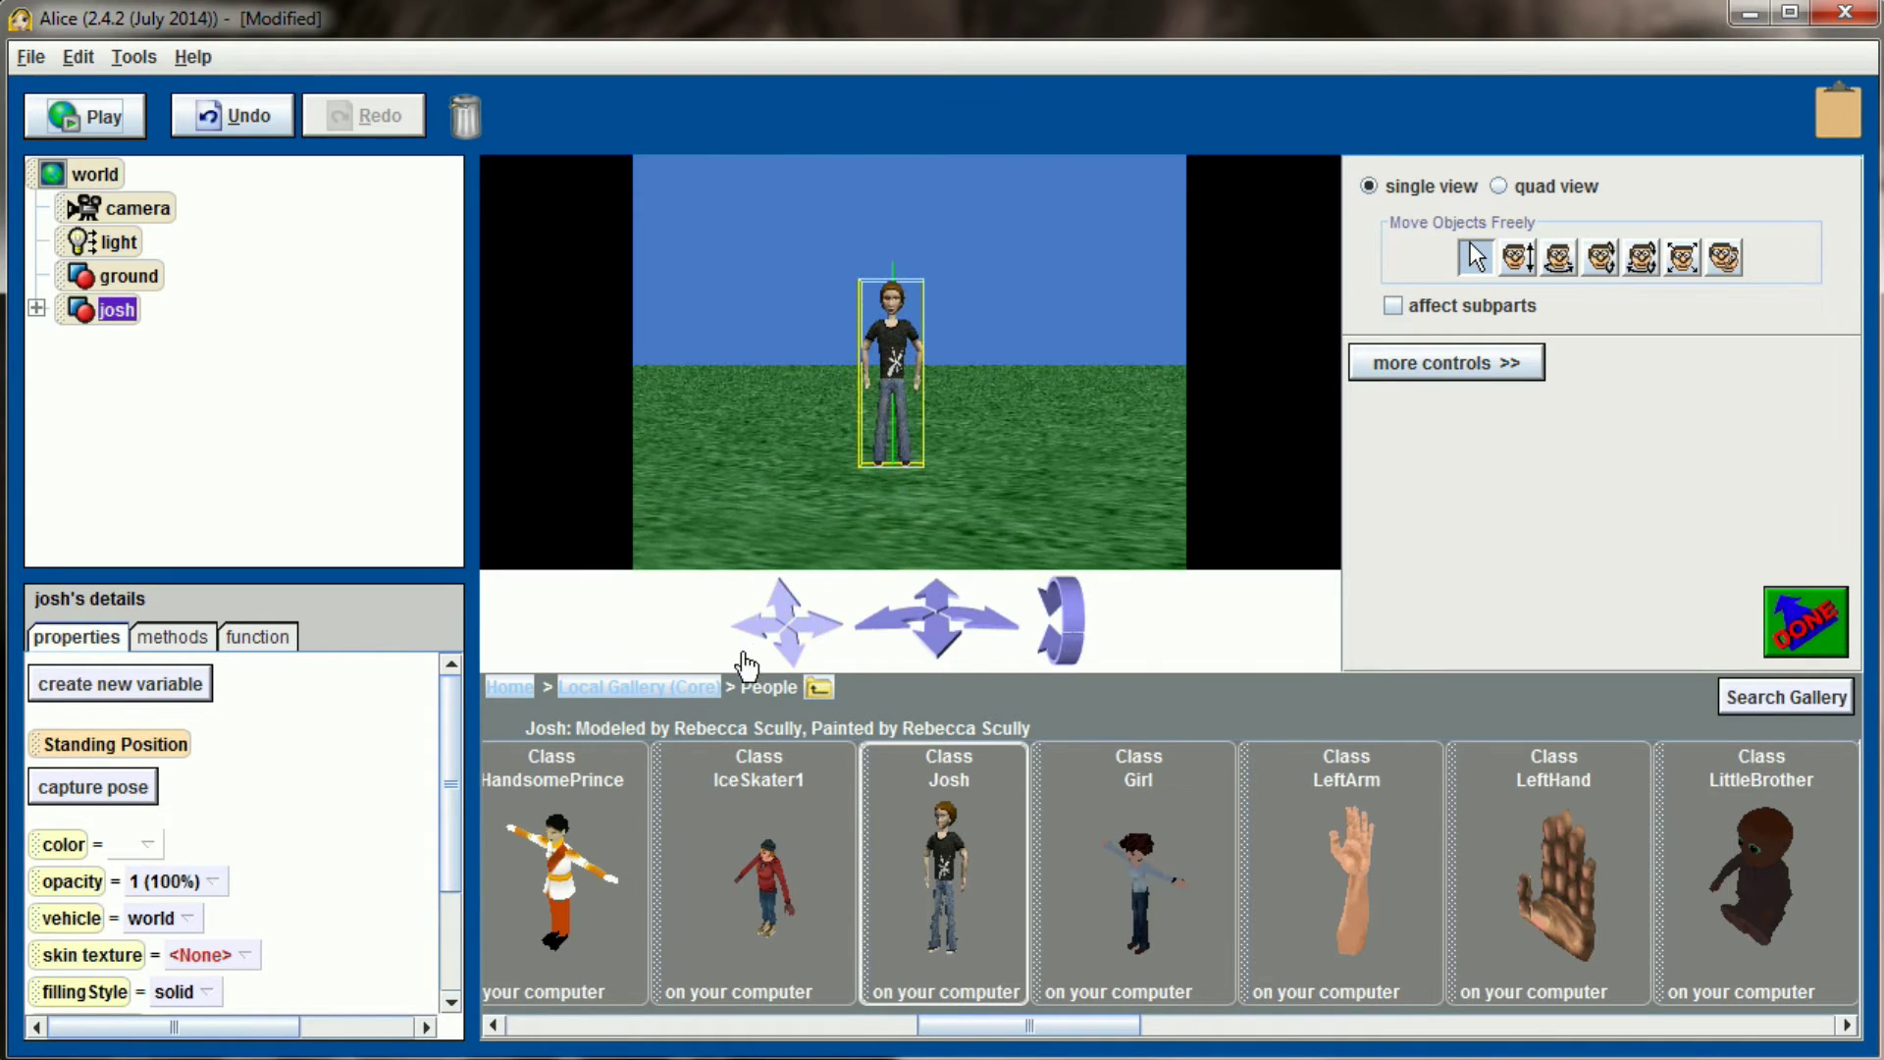
left_click_drag(926, 631, 940, 510)
left_click_drag(923, 666, 933, 664)
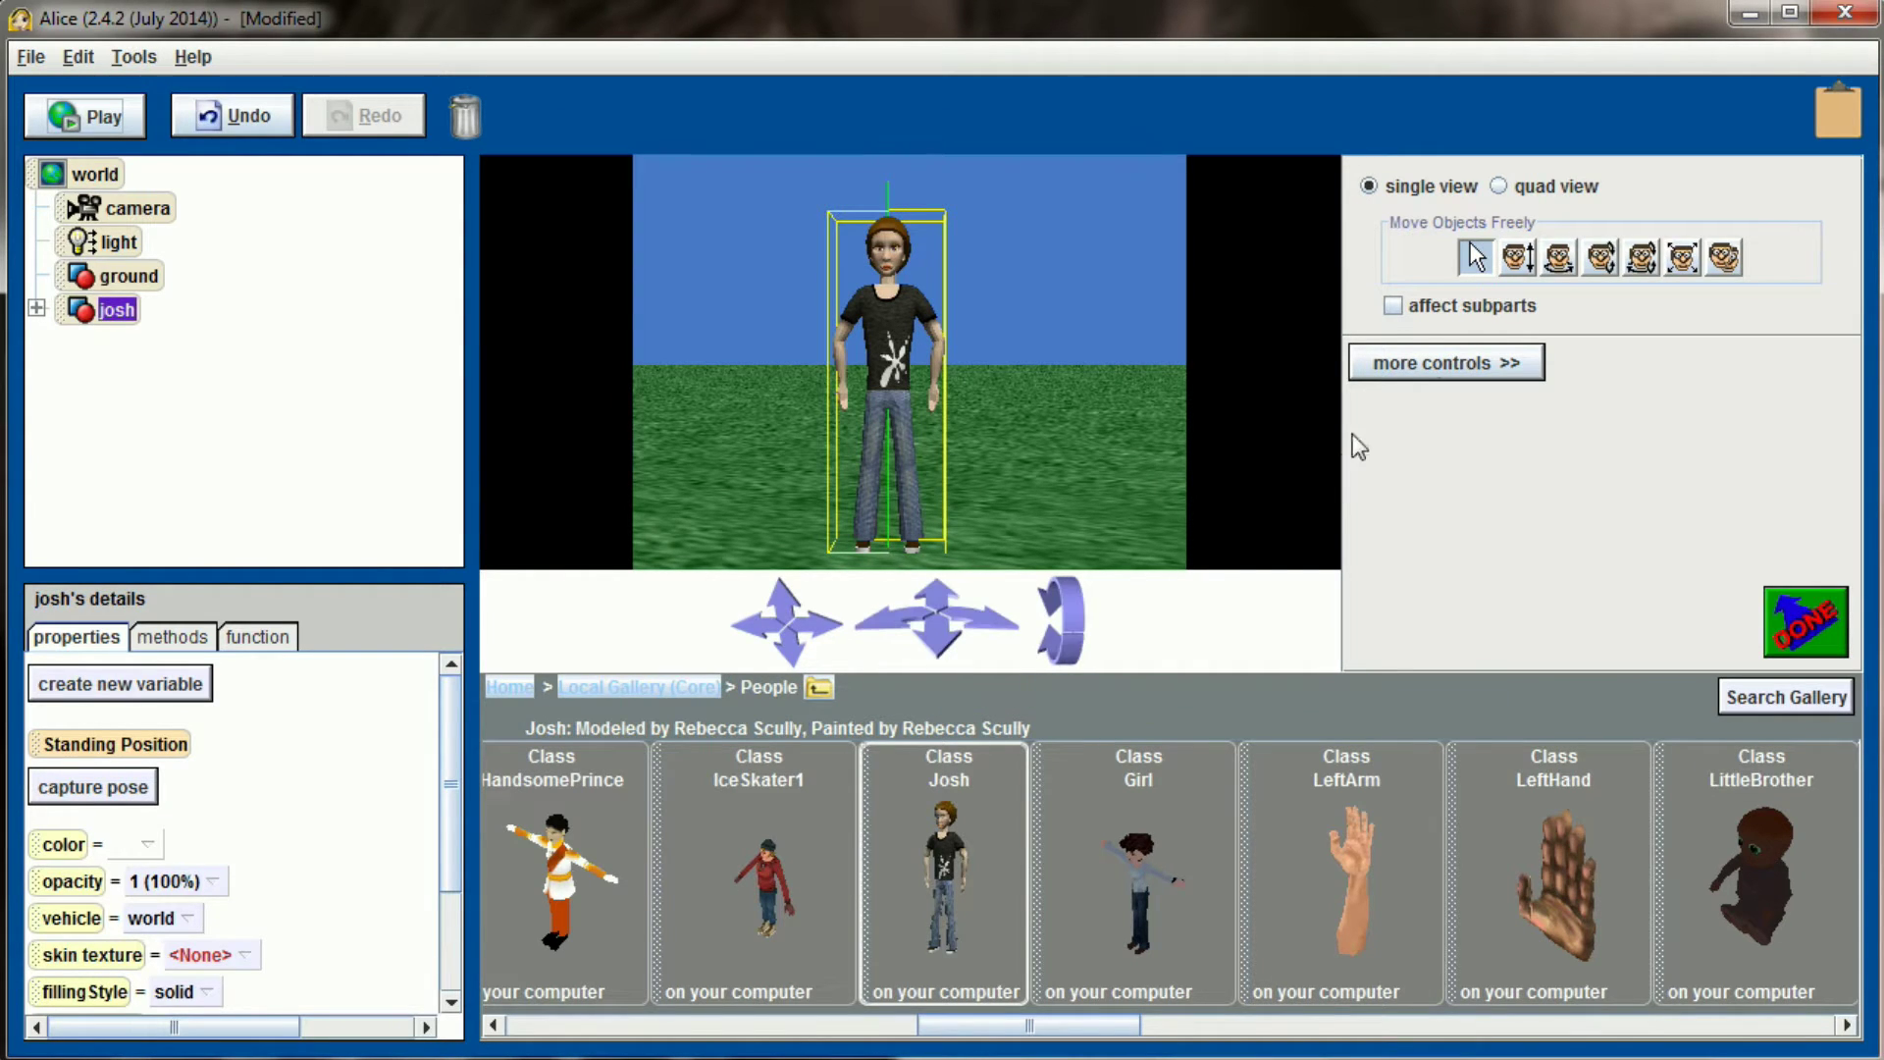
Step: Turn on affect subparts and turn and tilt Josh's torso slightly
left_click(1393, 306)
left_click(1641, 257)
left_click(1561, 259)
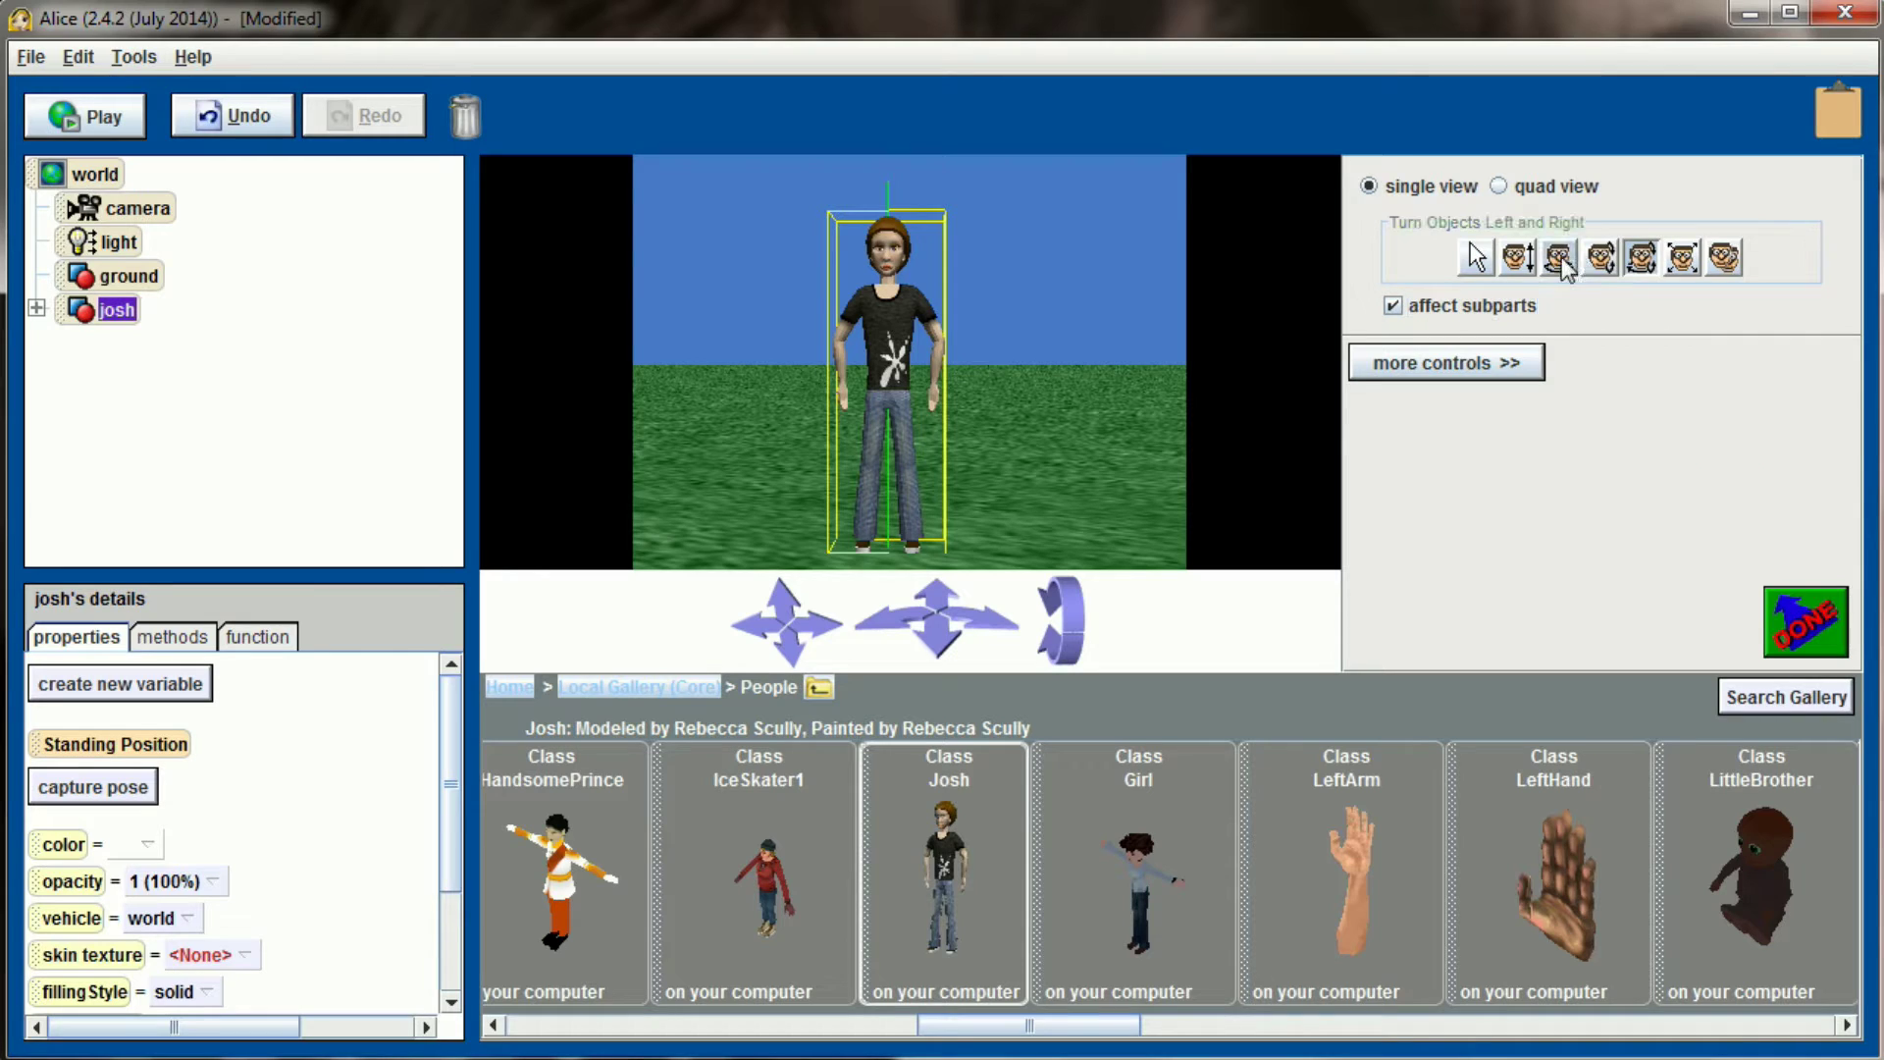
left_click_drag(887, 320, 878, 330)
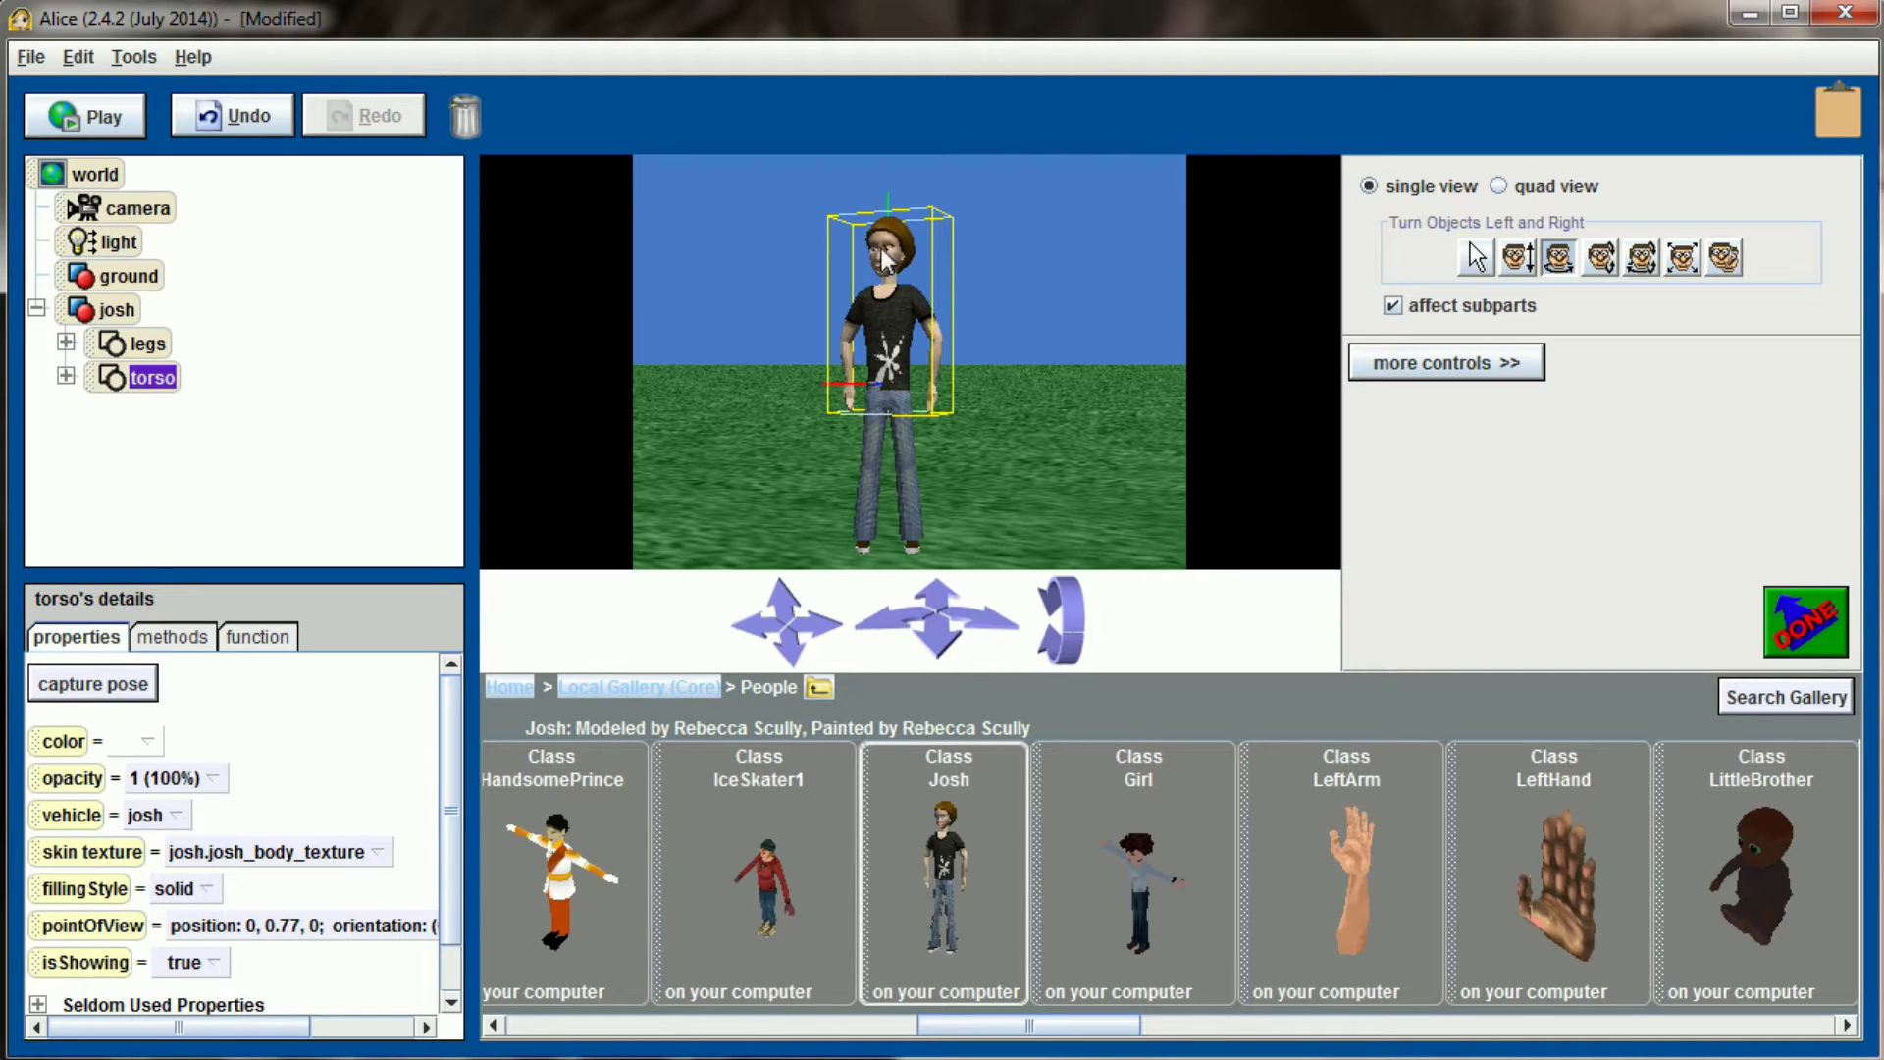
key("ctrl+z")
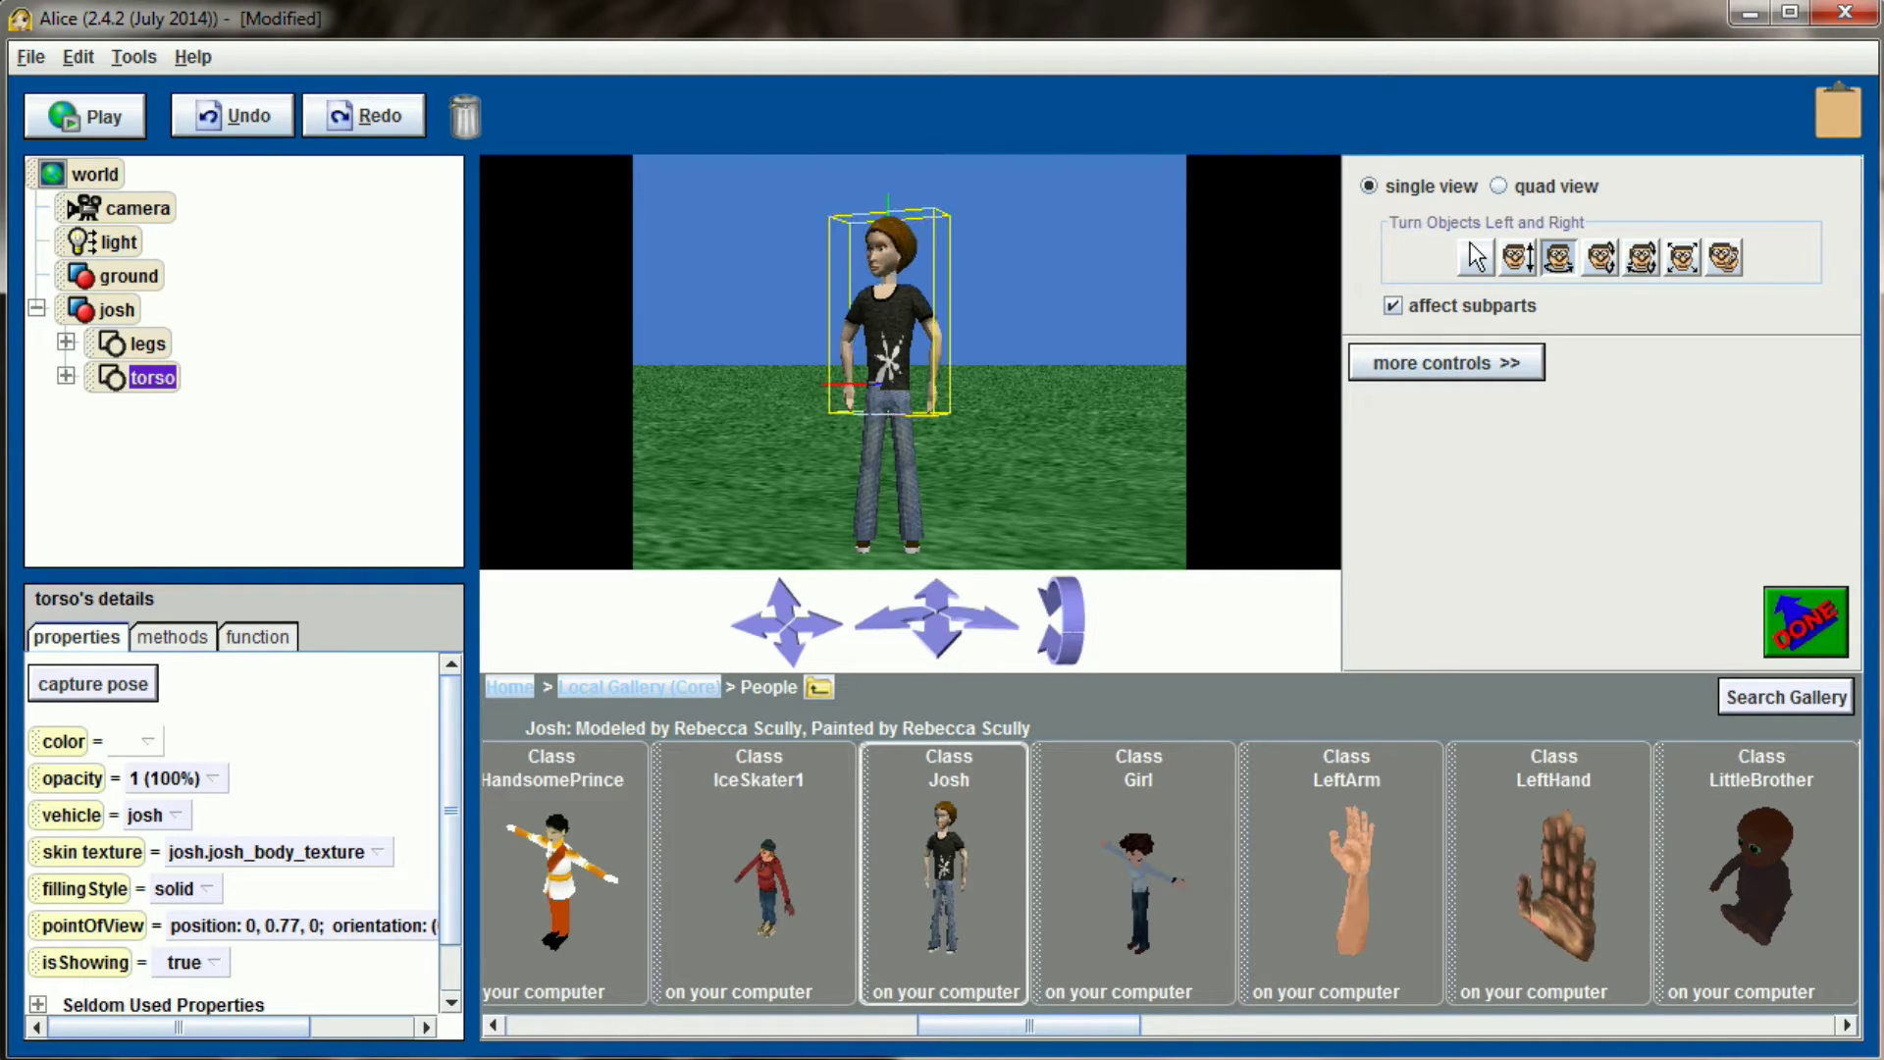
key("ctrl+y")
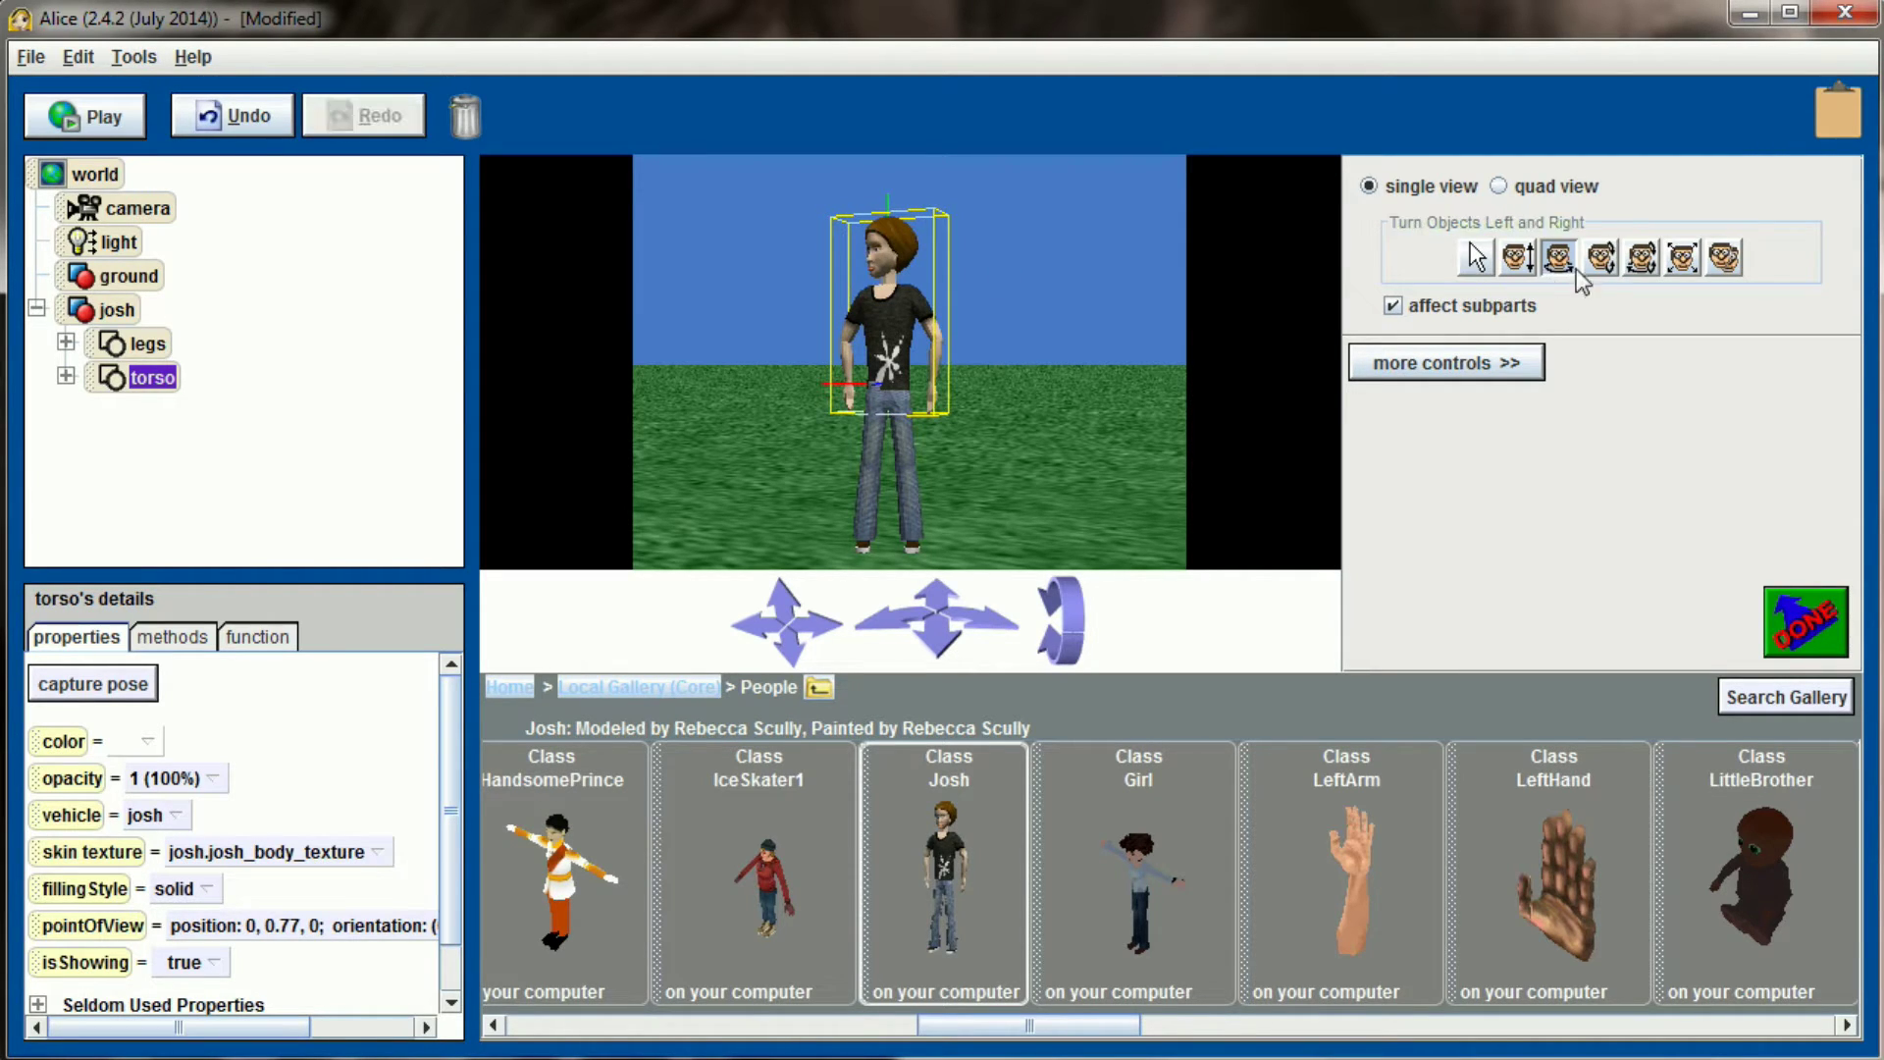
left_click(1600, 258)
left_click_drag(893, 255, 874, 263)
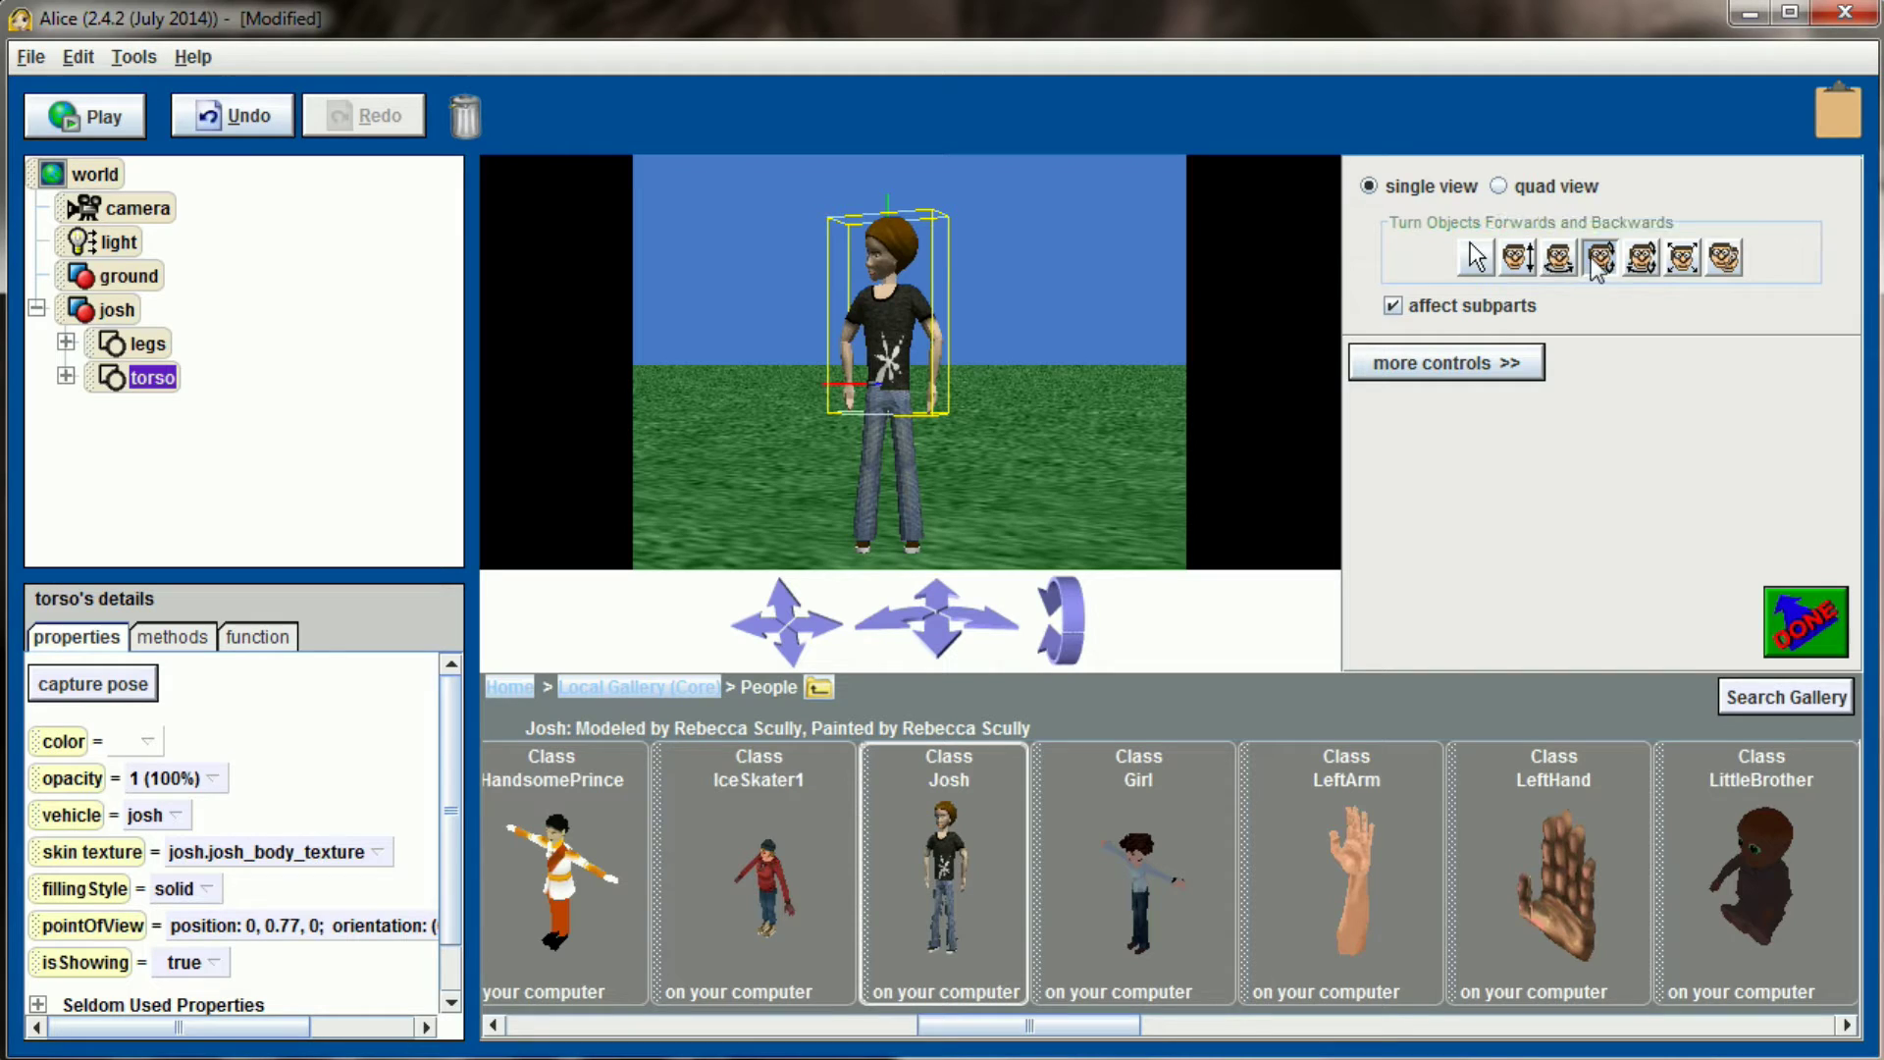
Step: Turn Josh's left upper arm in toward his body
left_click(922, 344)
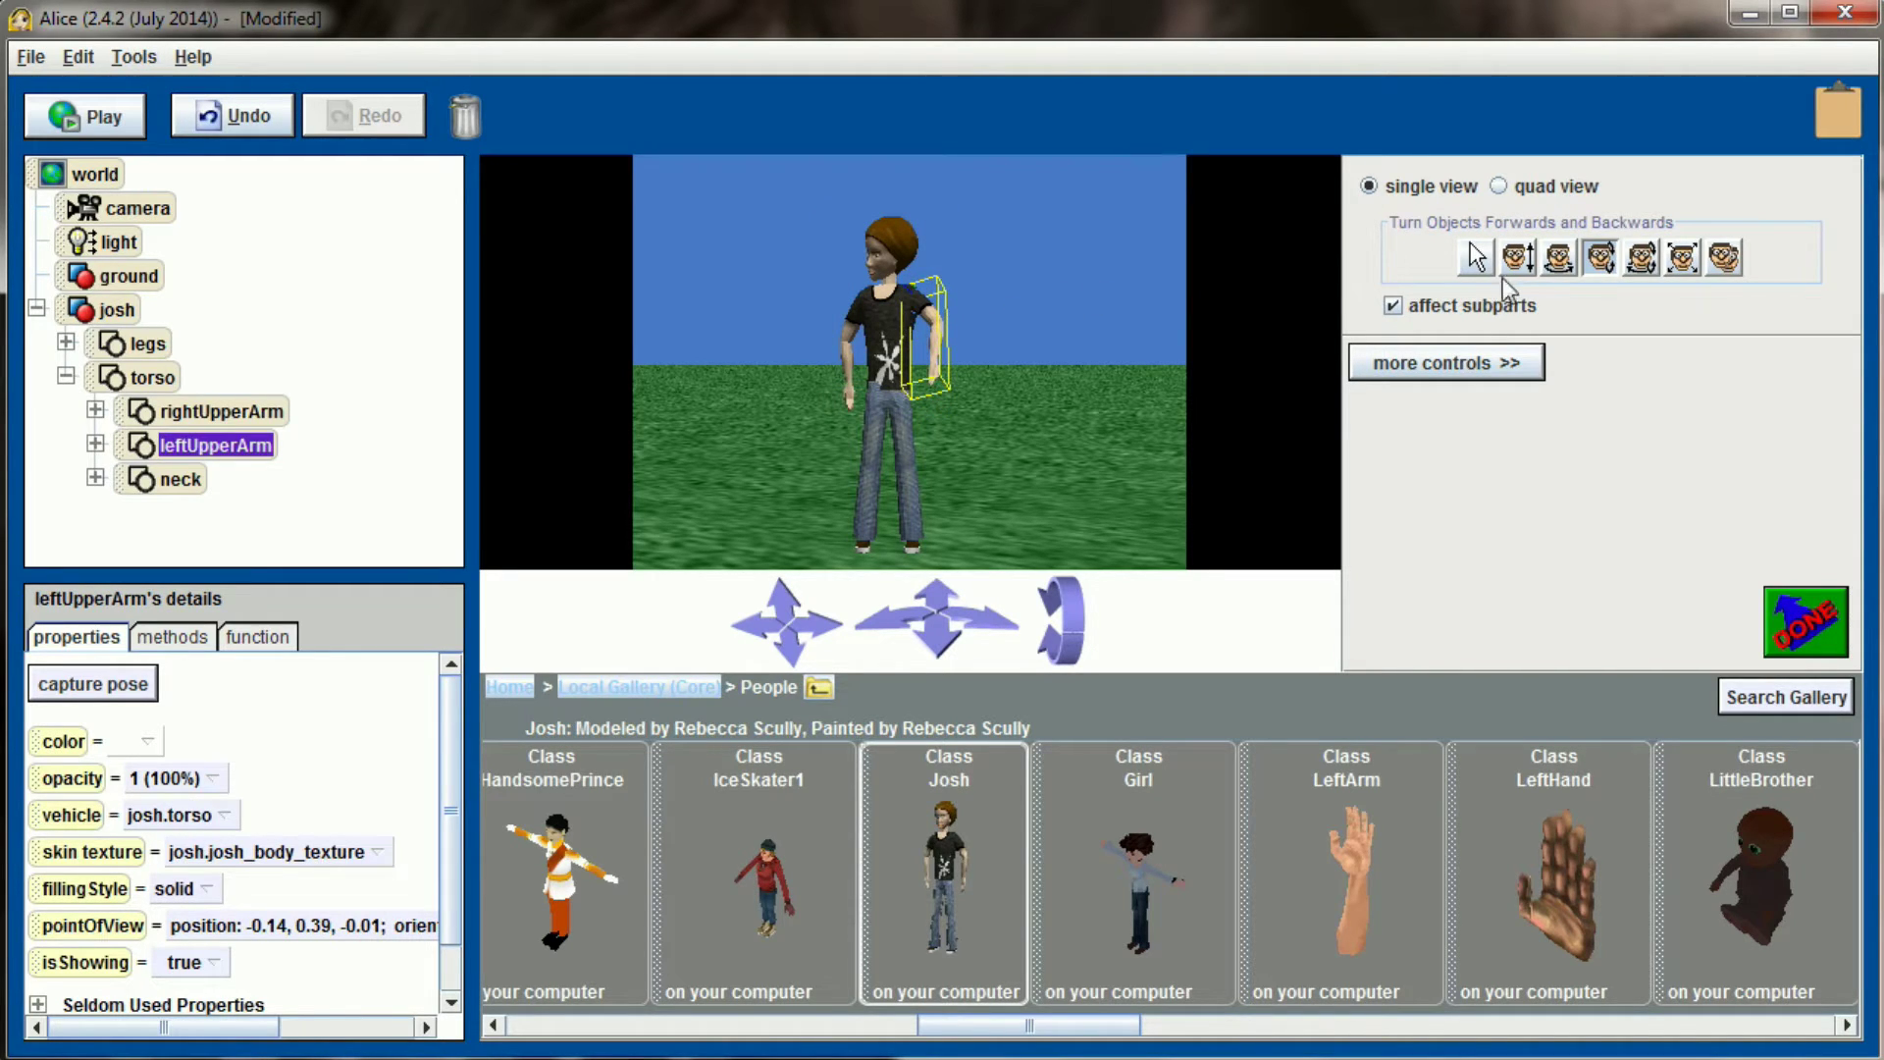
left_click(1559, 258)
left_click_drag(922, 365, 922, 319)
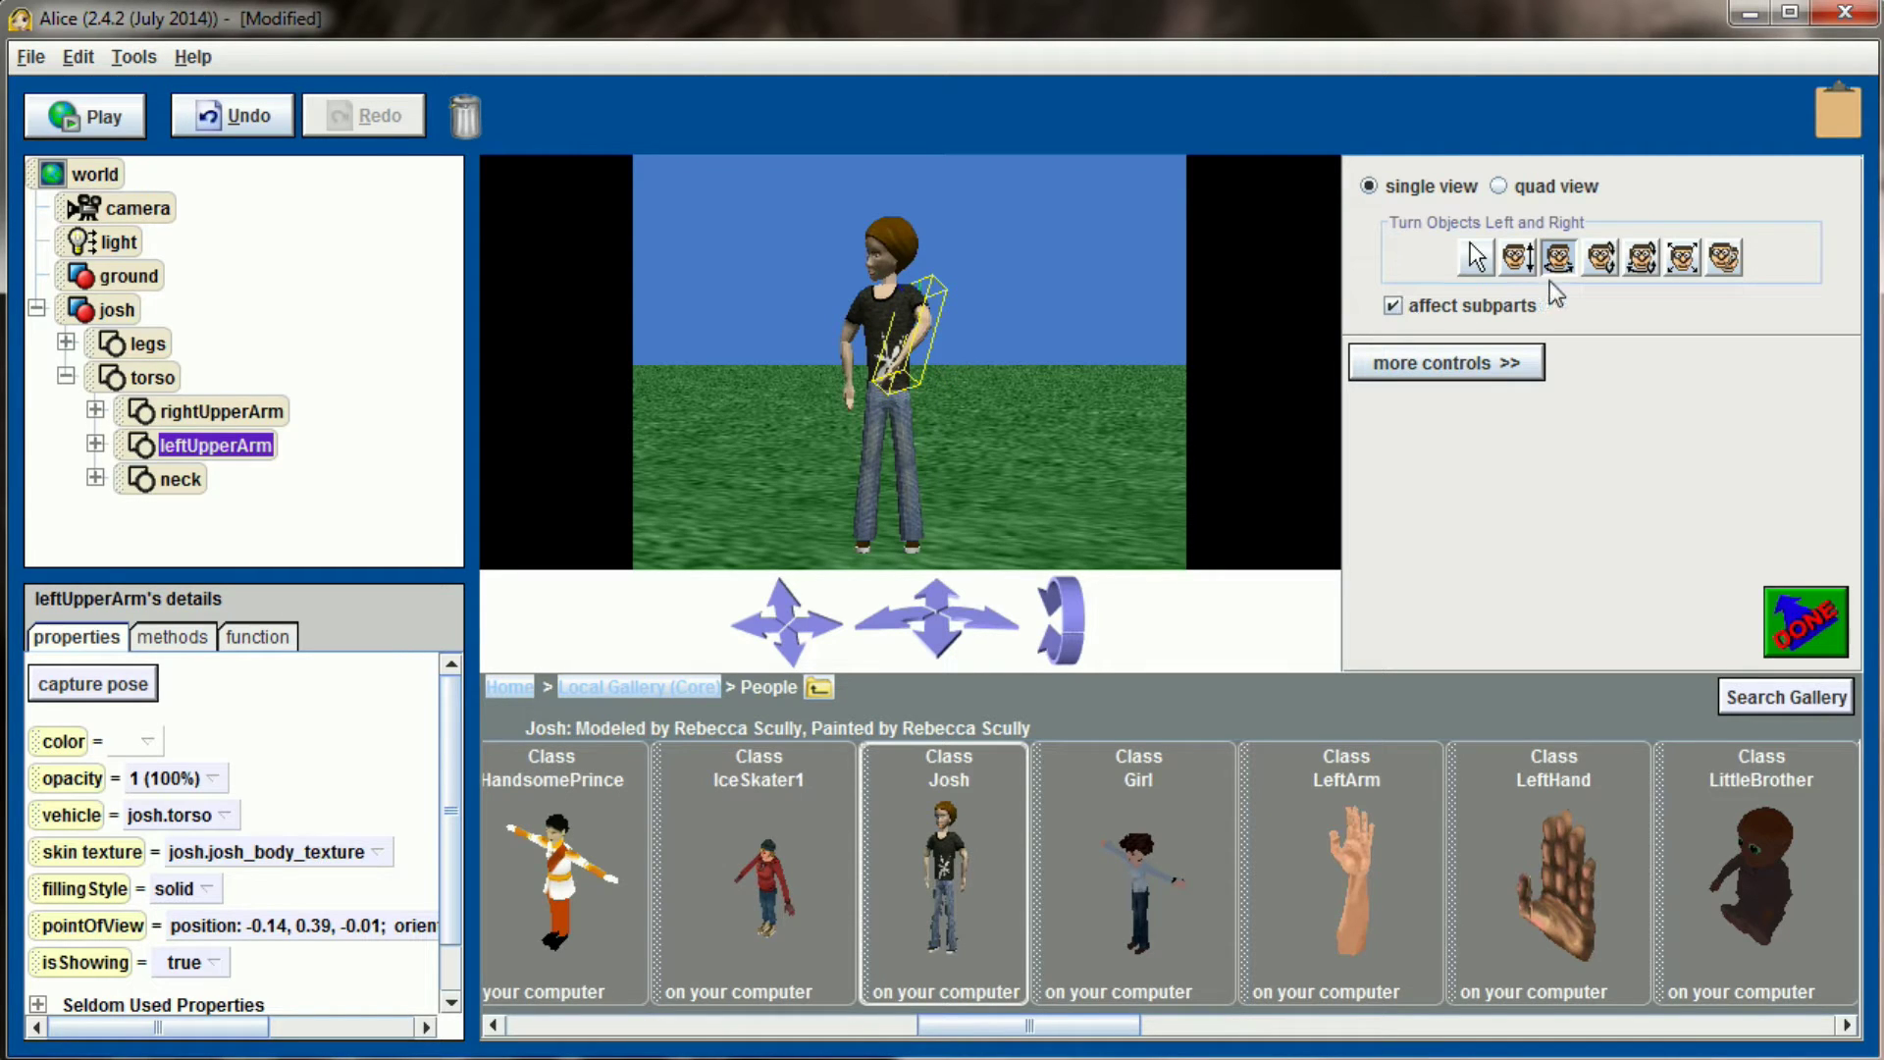
Step: Bend Josh's right forearm forward, then select his fingers and left palm
left_click(1598, 263)
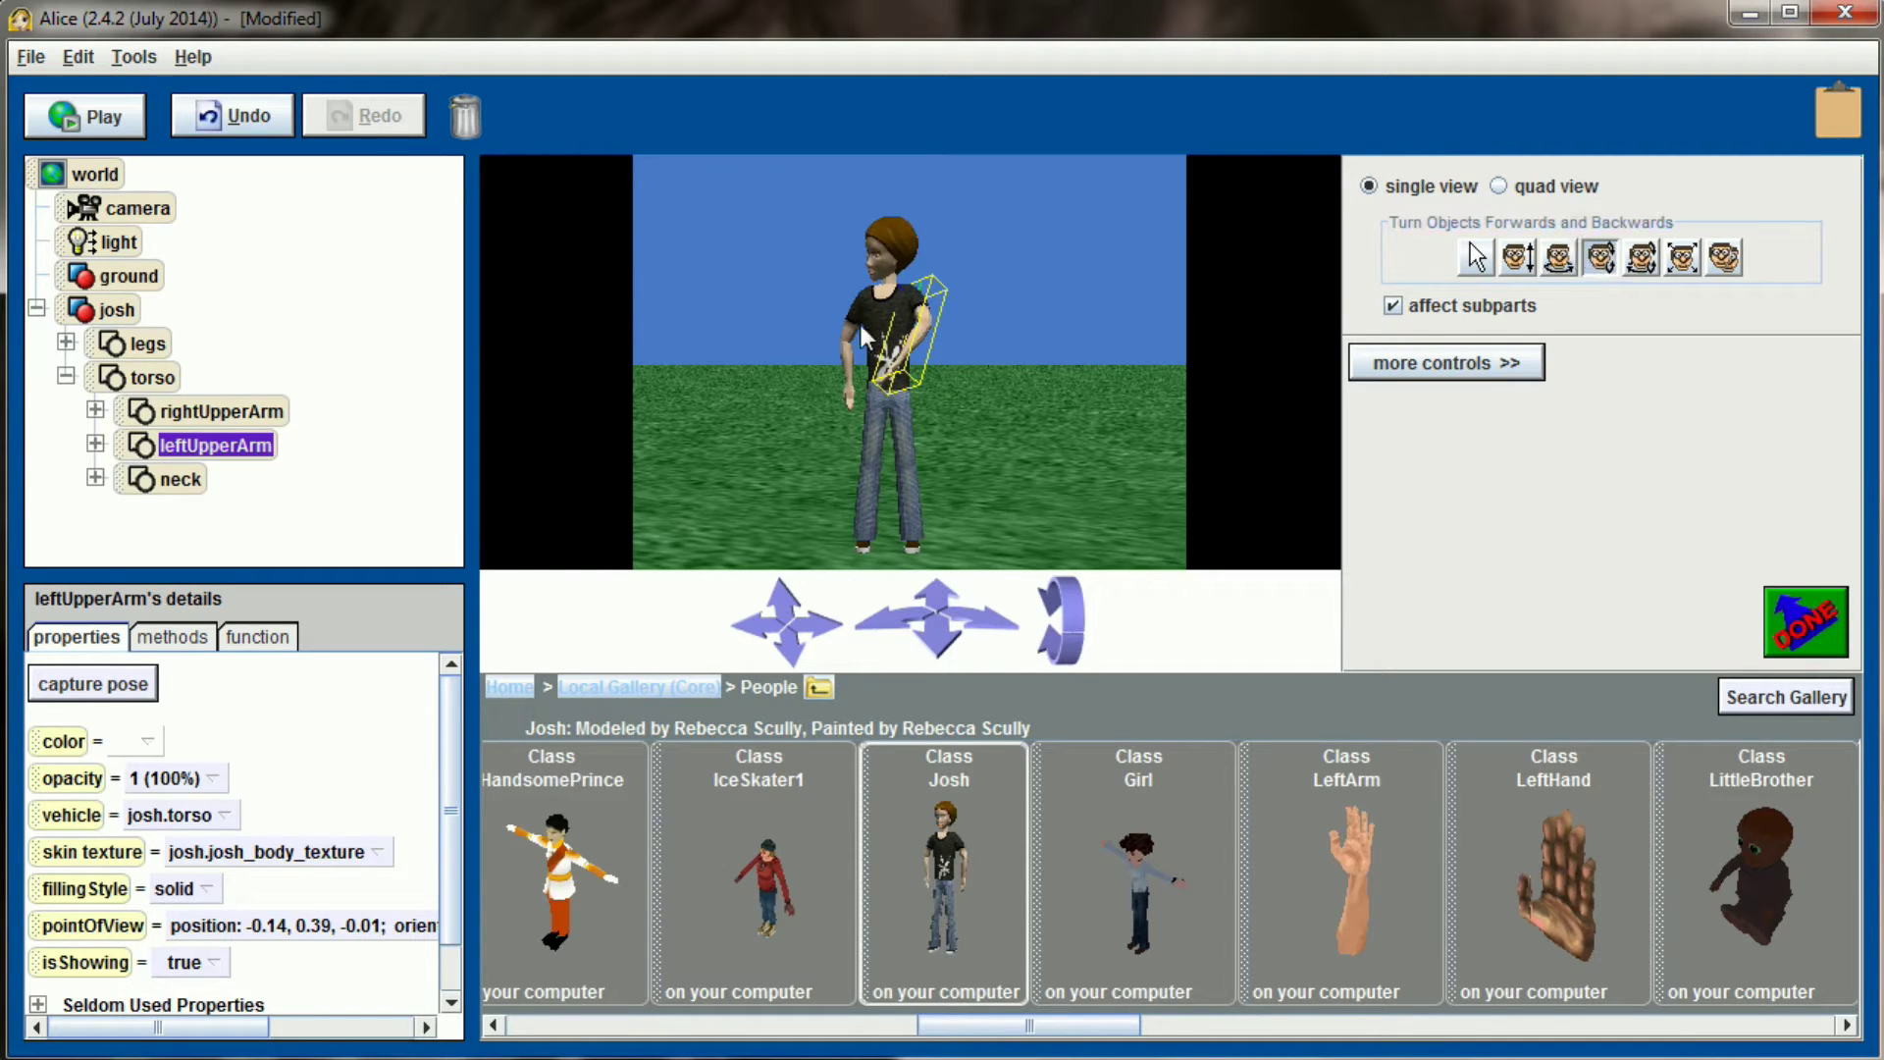
left_click(852, 326)
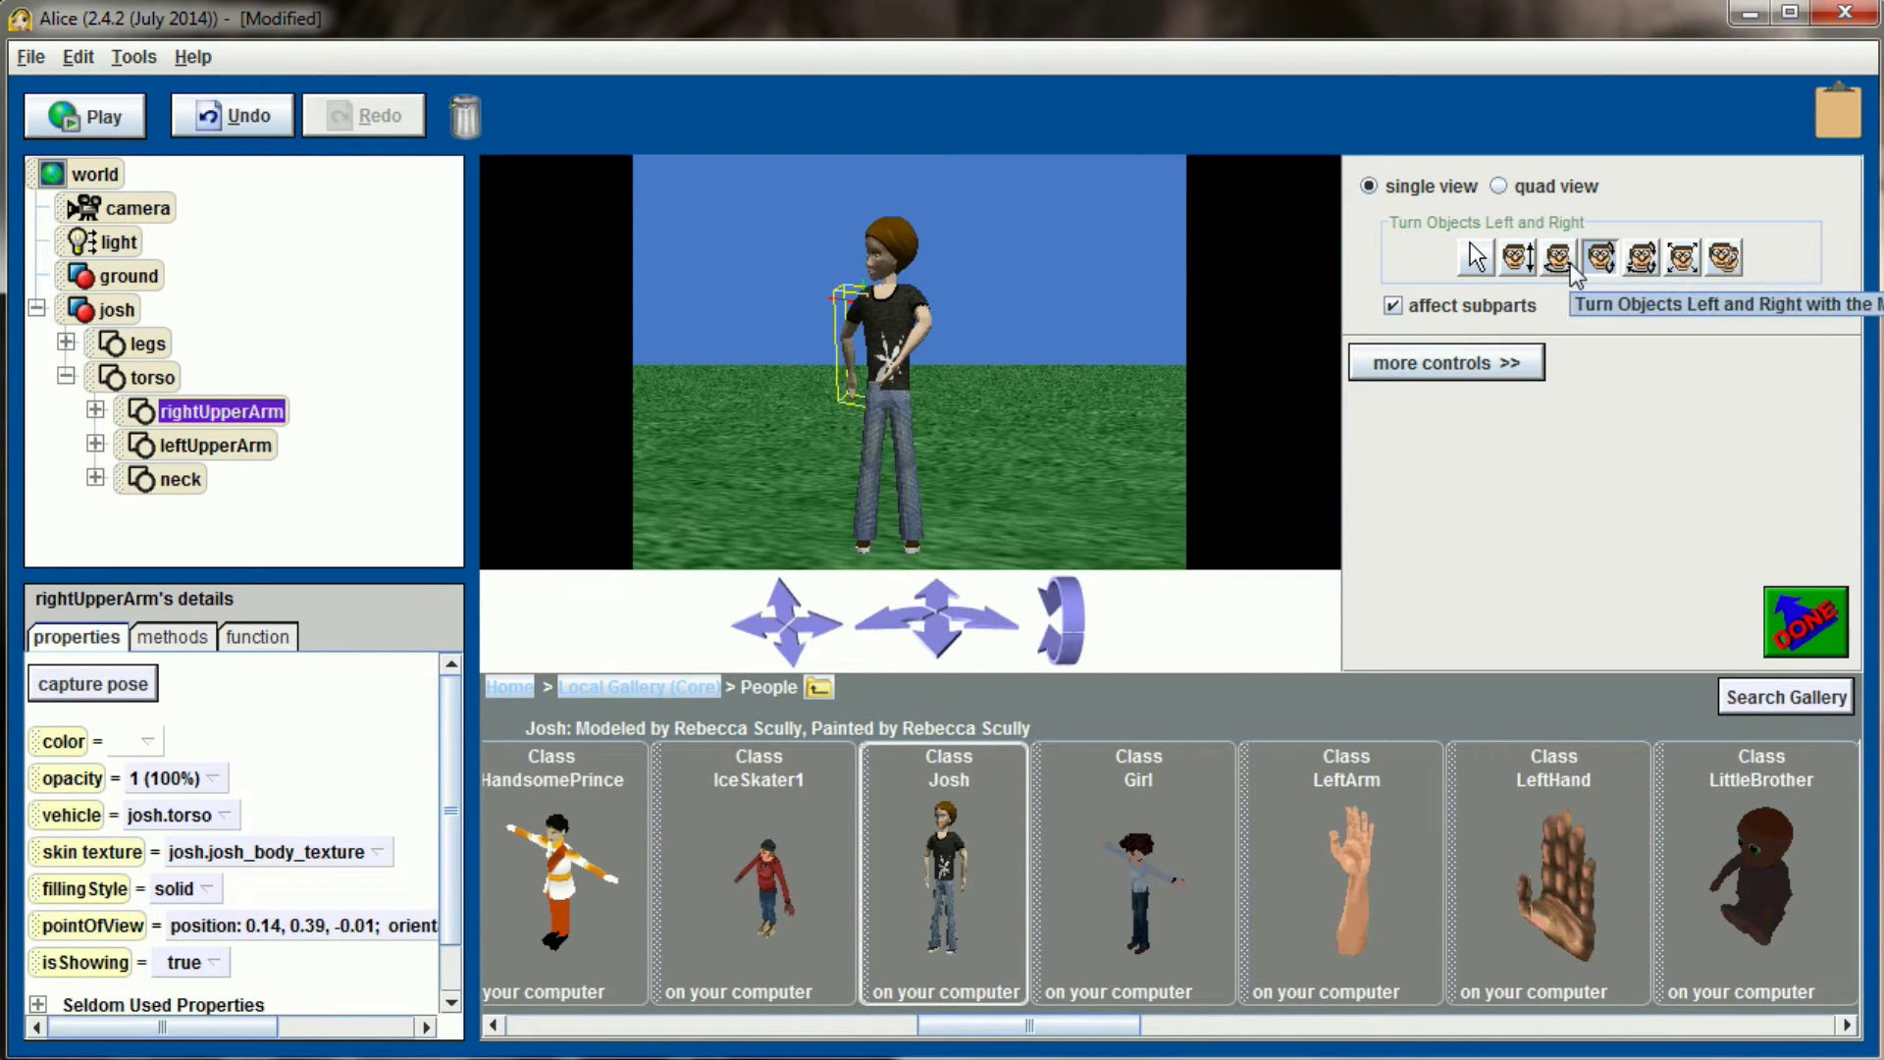
left_click(854, 373)
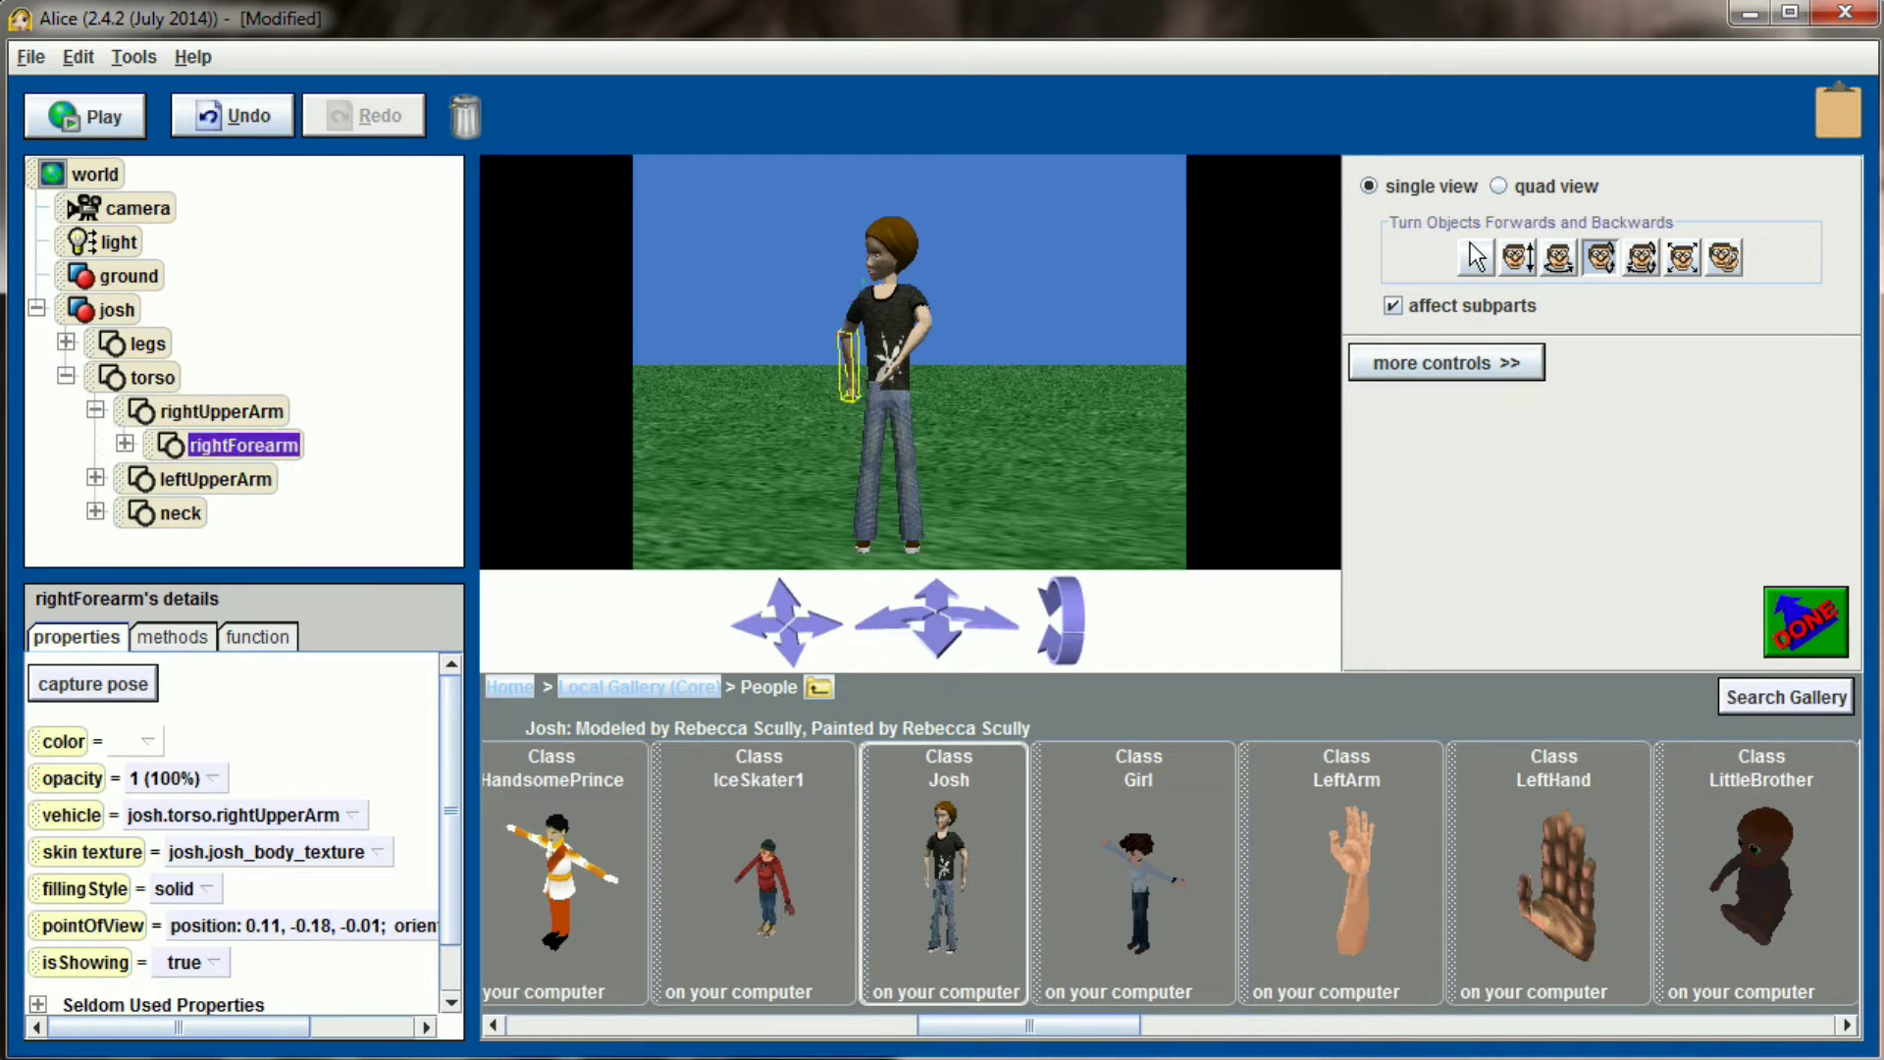
left_click_drag(846, 373, 846, 398)
left_click(850, 387)
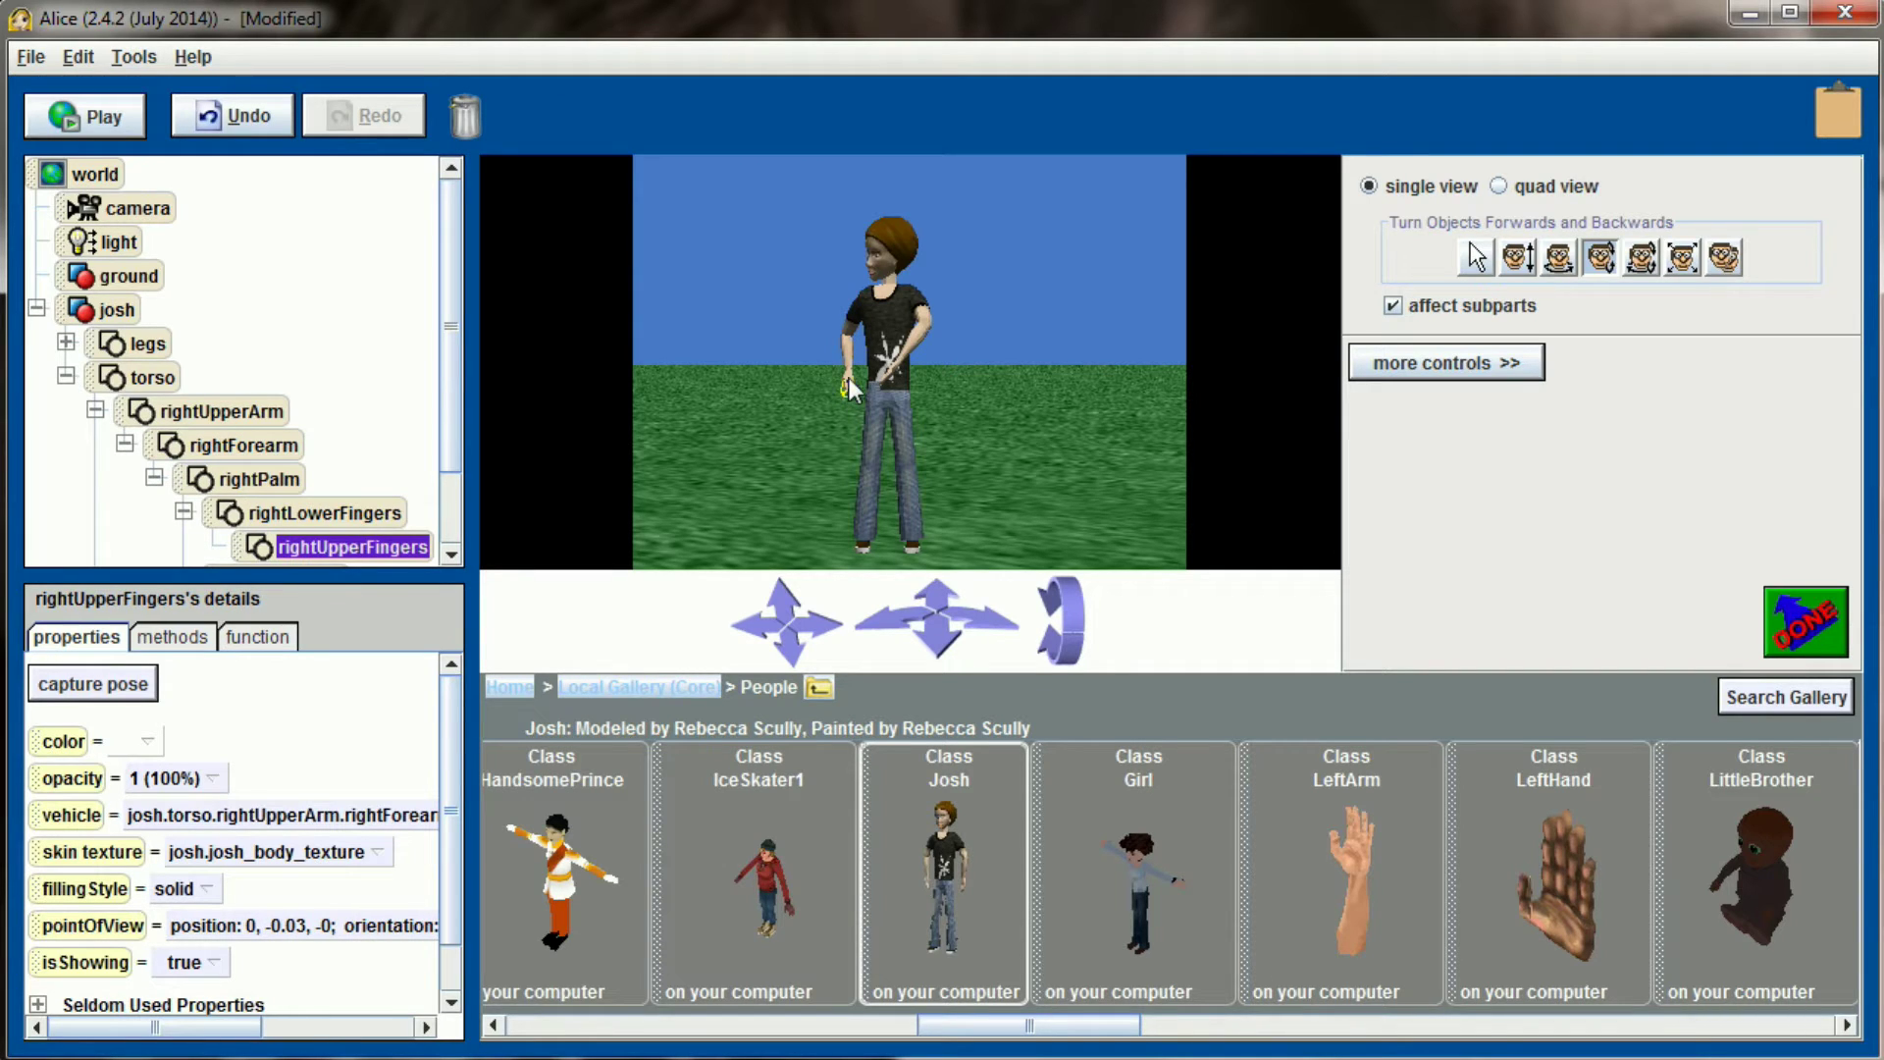
left_click(850, 378)
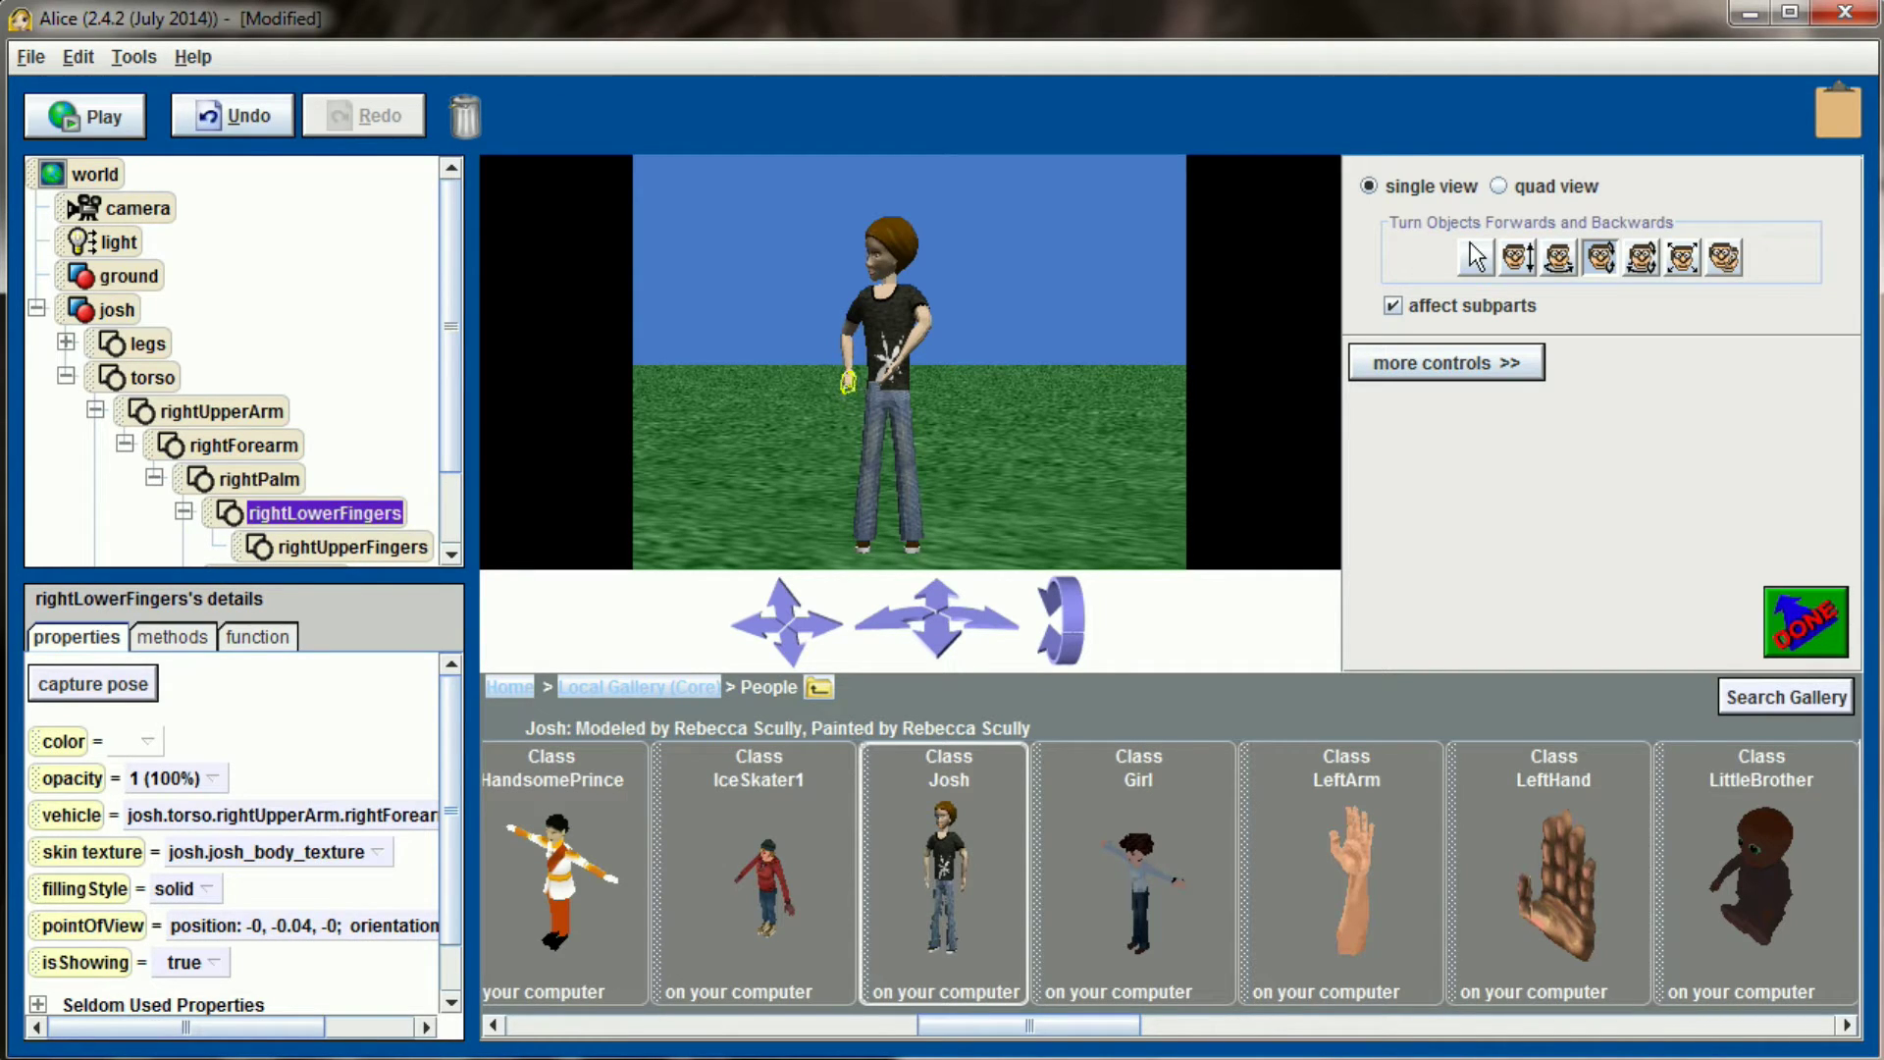
left_click(895, 366)
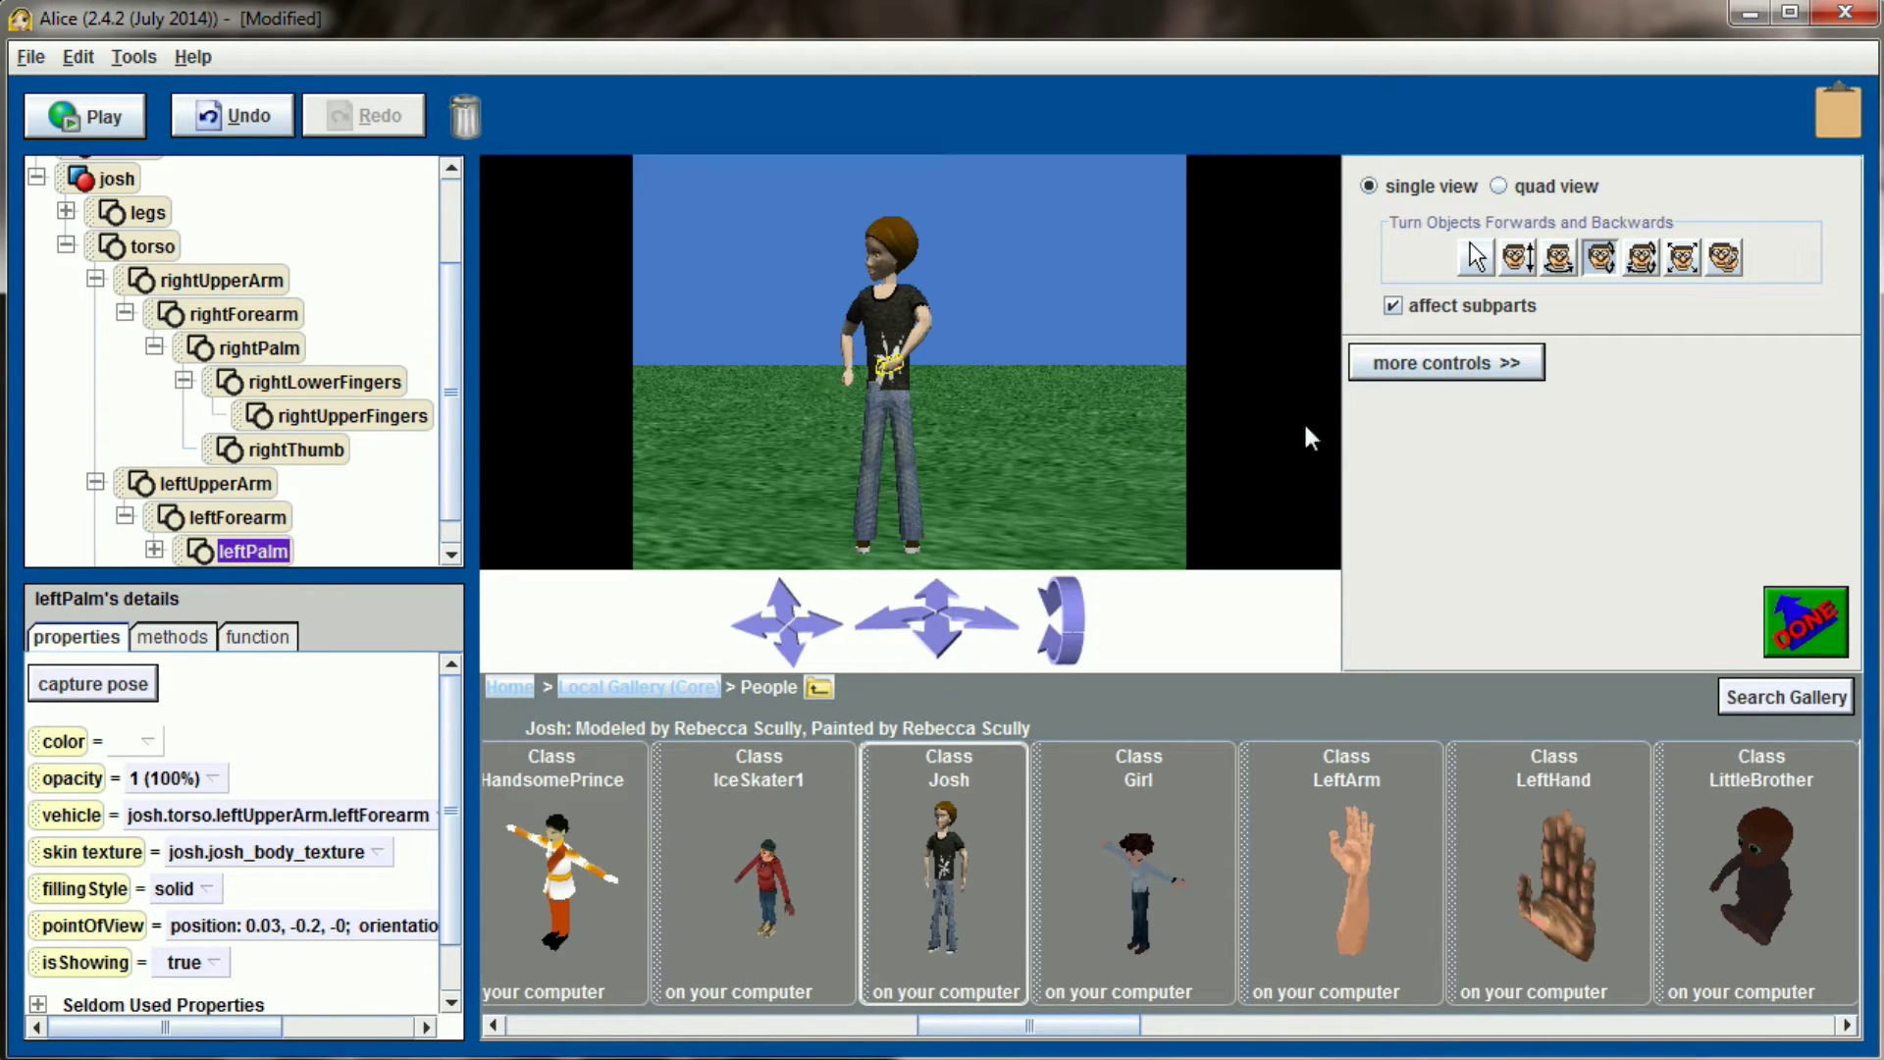
Step: Move the whole Josh closer to the camera with affect subparts off
left_click(1472, 255)
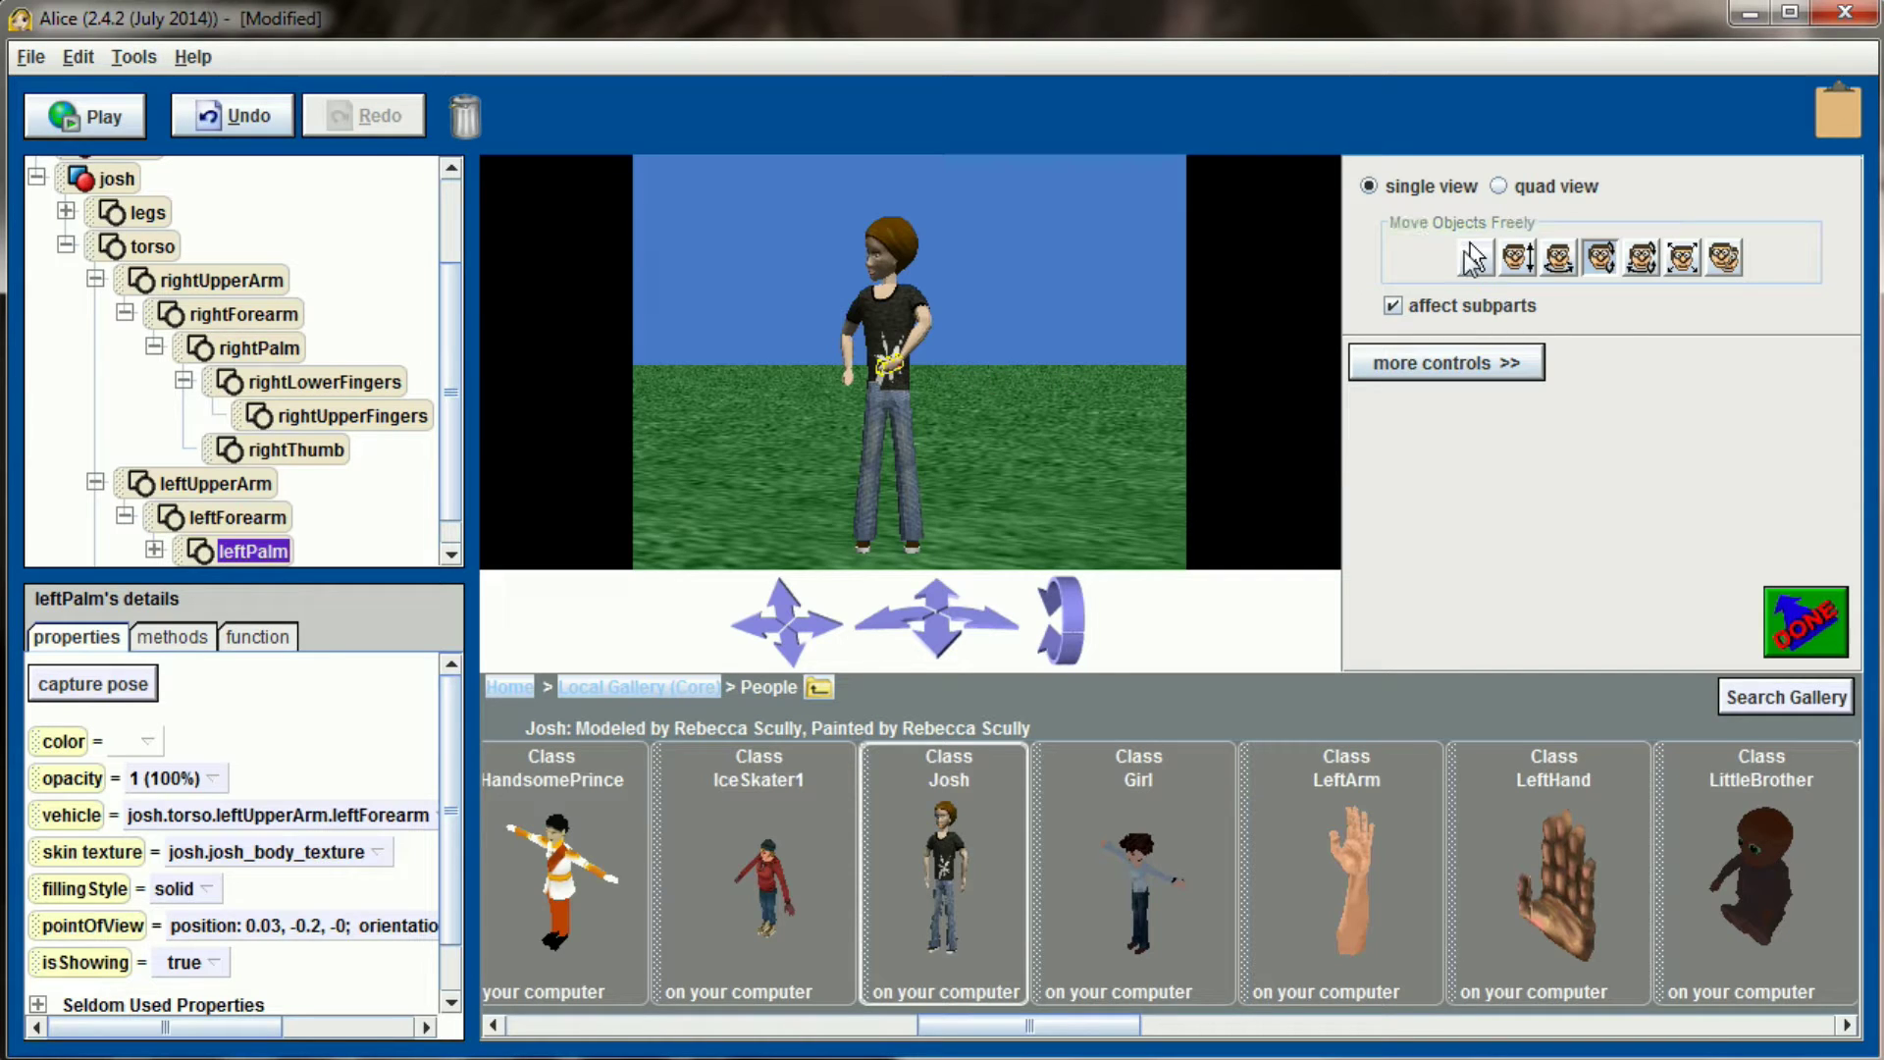
left_click(1435, 299)
left_click_drag(816, 281, 901, 294)
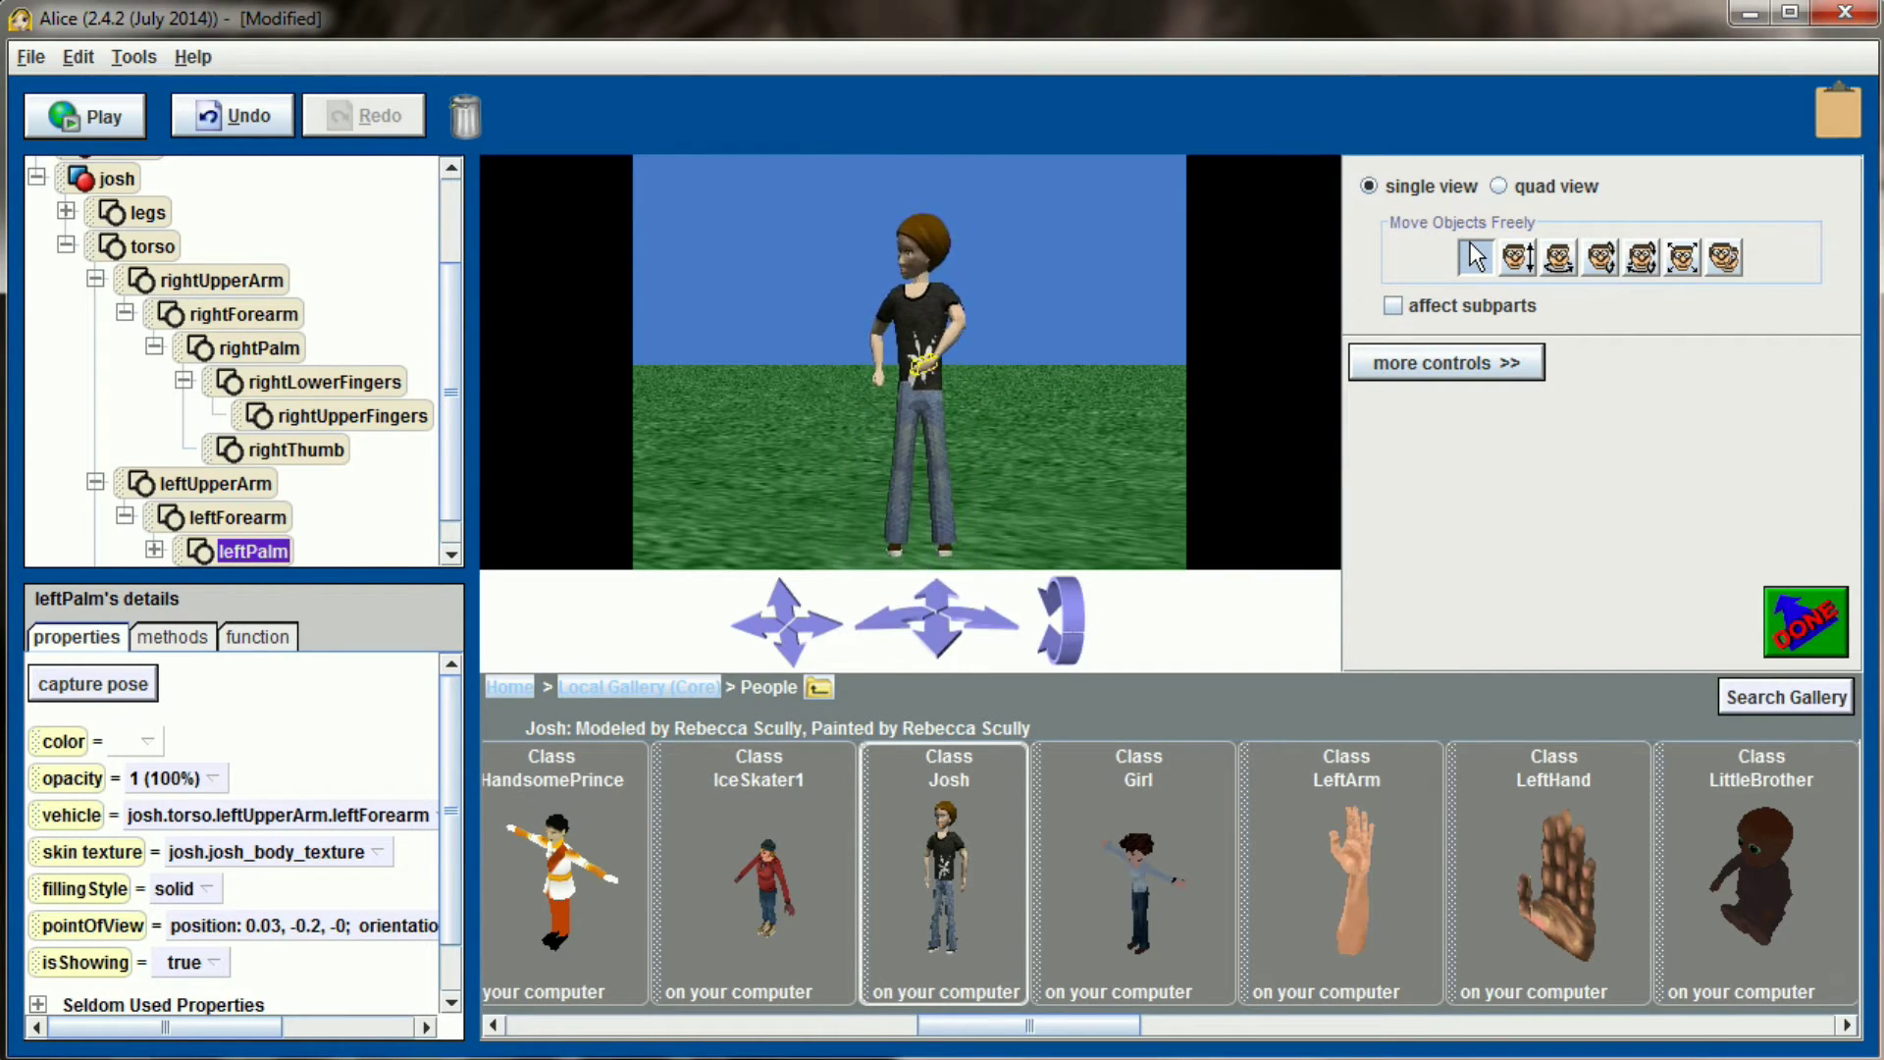
Step: Turn Josh's right upper leg slightly with affect subparts on, then try capturing a pose
left_click(1558, 257)
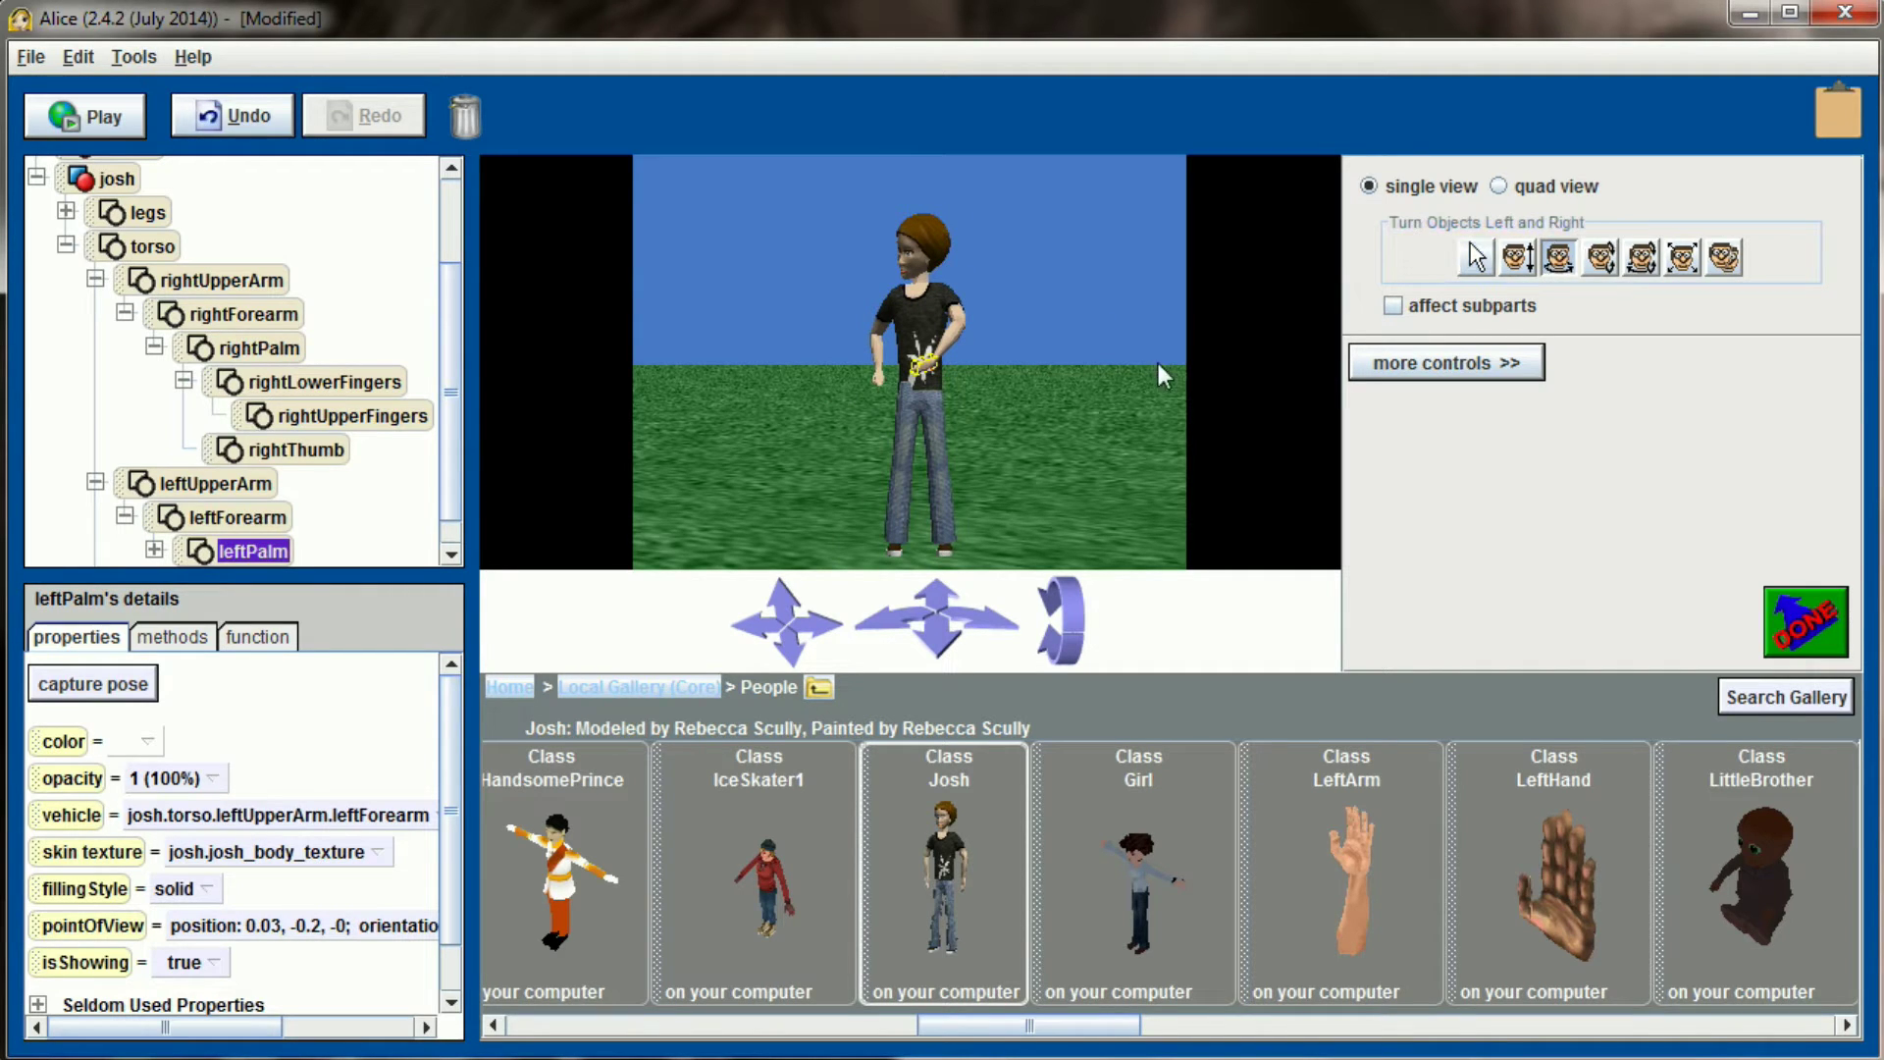
left_click(1399, 305)
left_click_drag(899, 446, 909, 446)
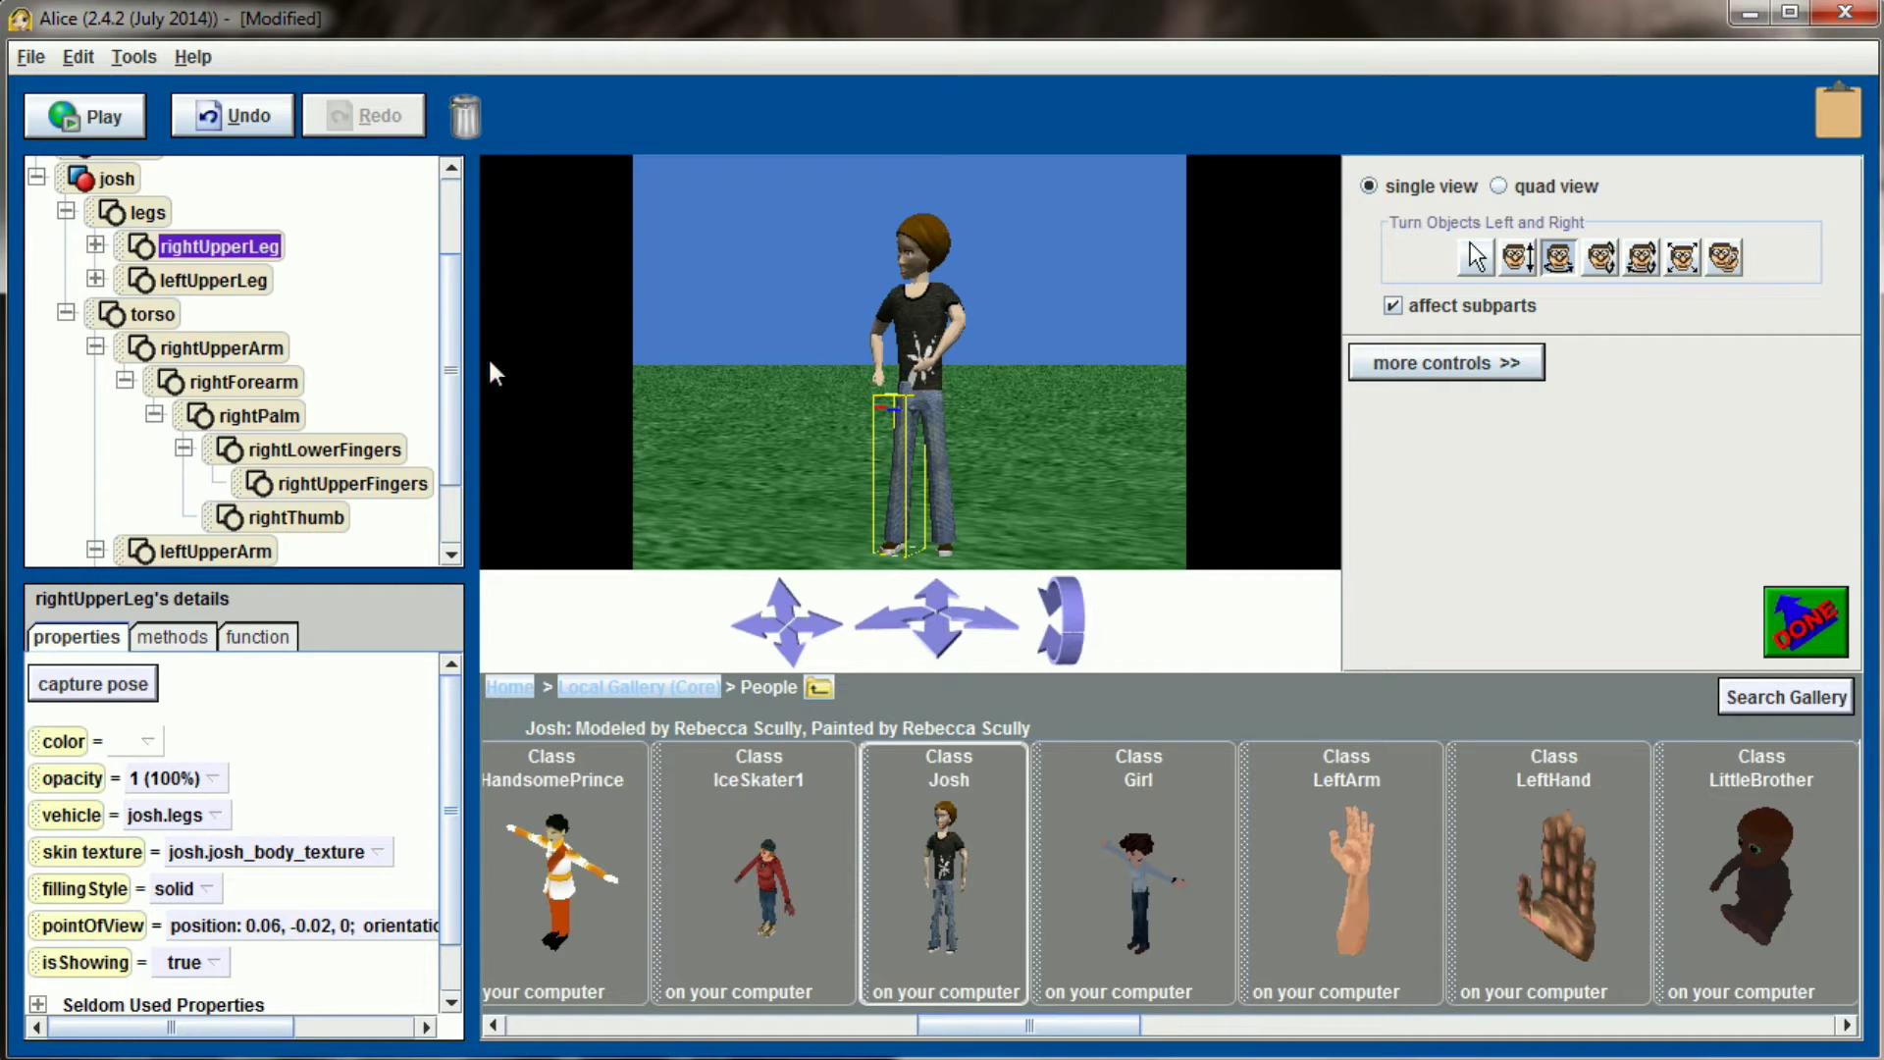
left_click(123, 684)
Step: Capture josh's posture as pose 'Looking Right' and leave scene setup
left_click(116, 180)
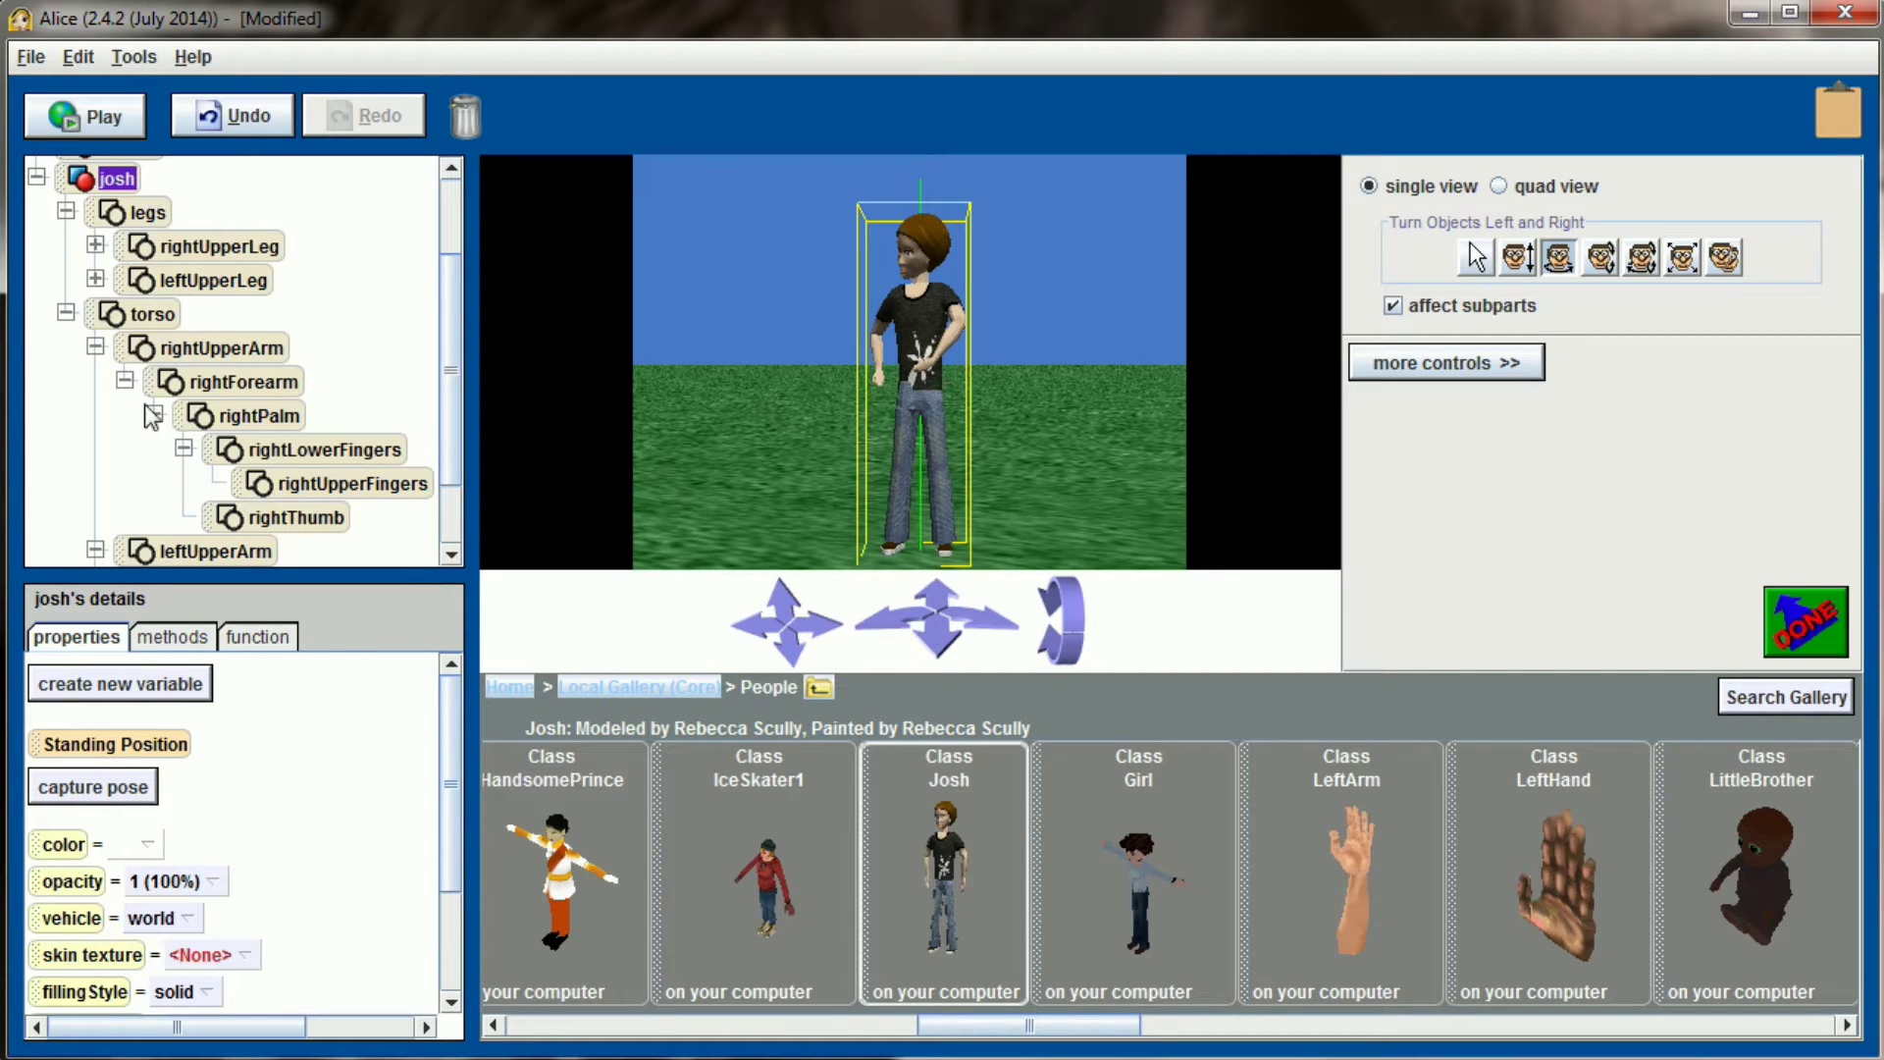
left_click(132, 775)
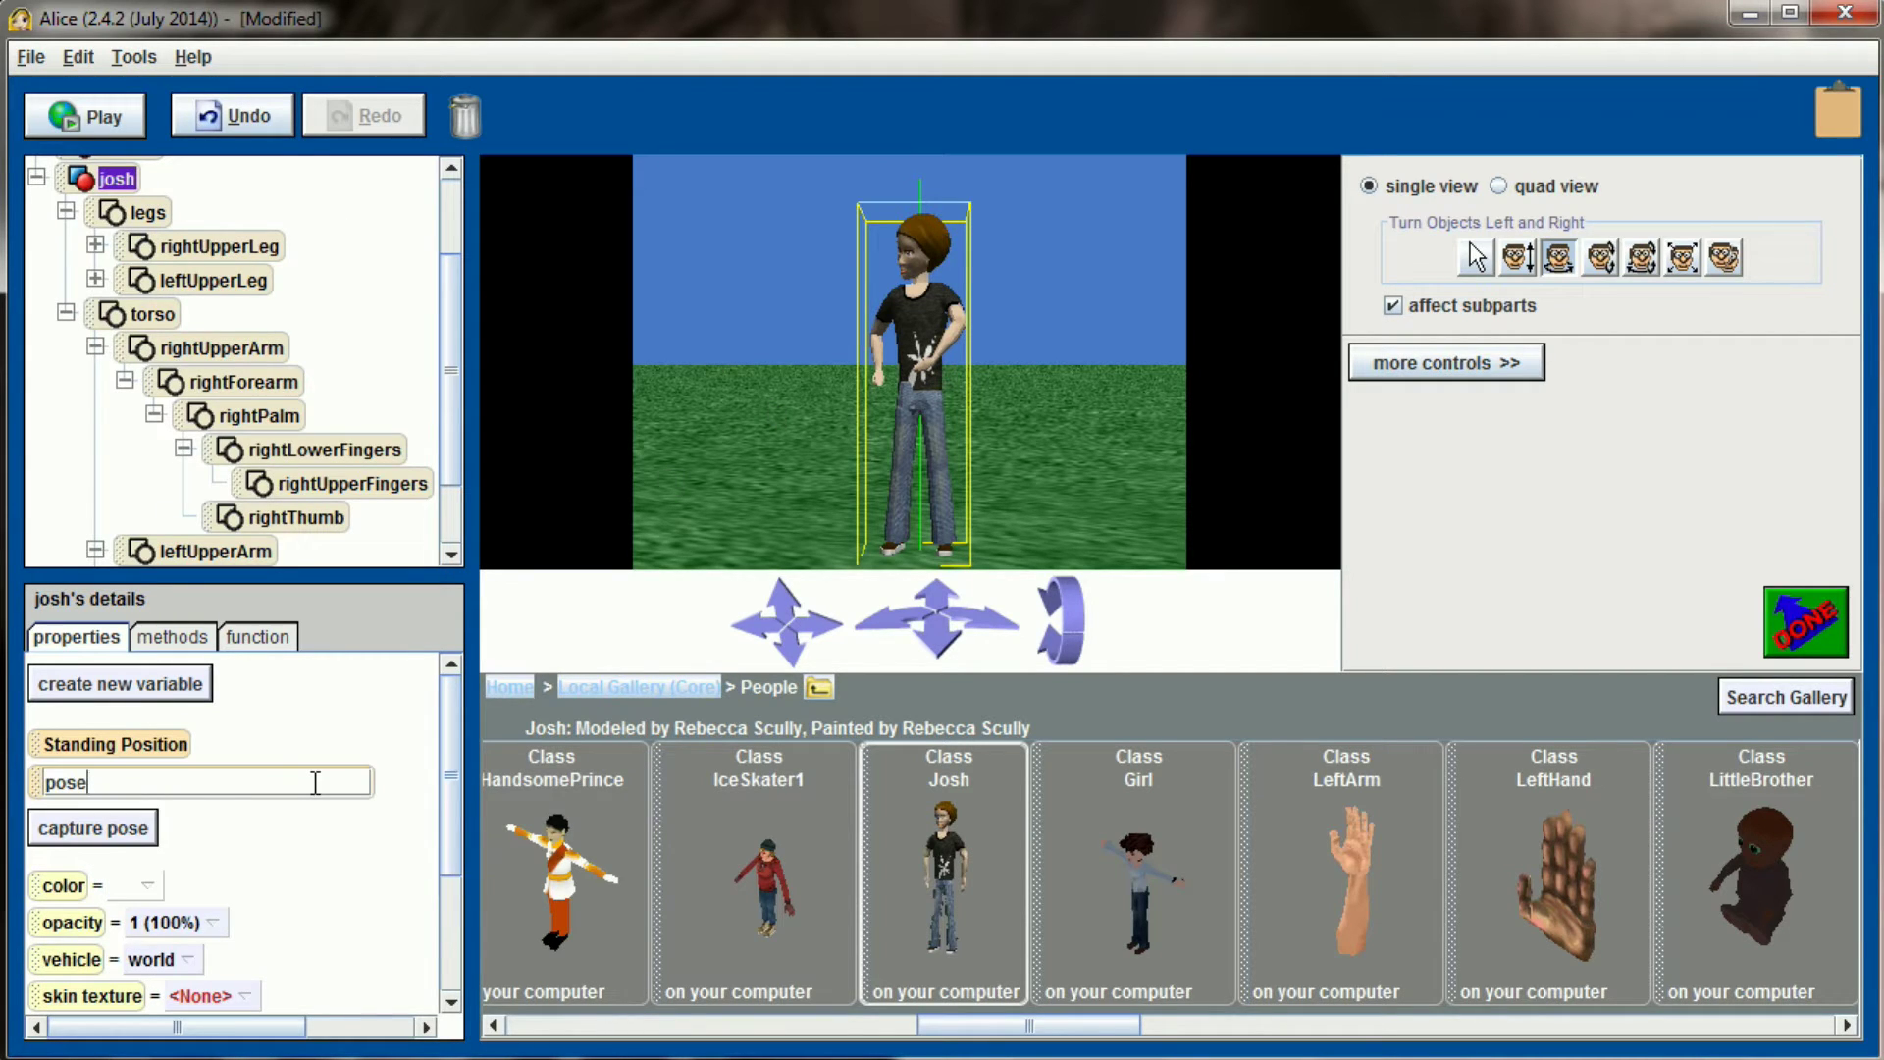
key("BackSpace")
key("BackSpace")
key("BackSpace")
key("BackSpace")
type("Looking Right")
key("Return")
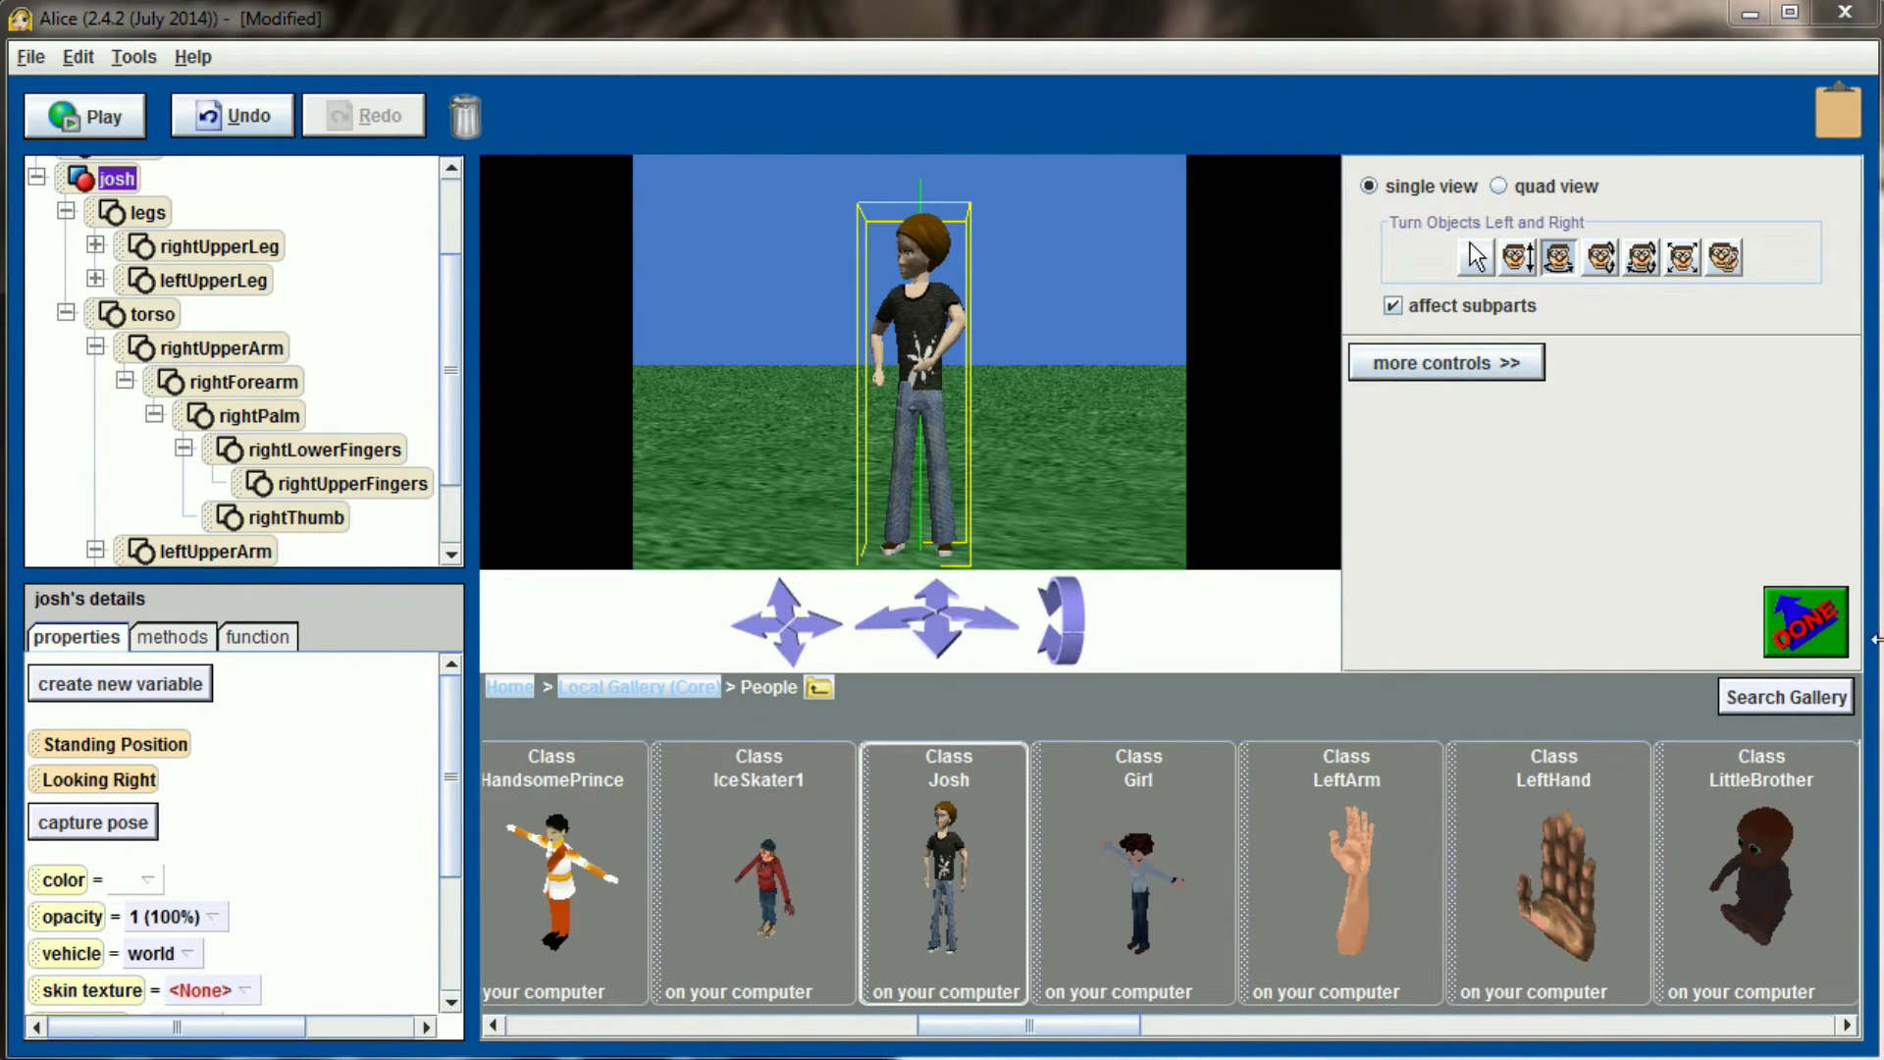
left_click(1822, 638)
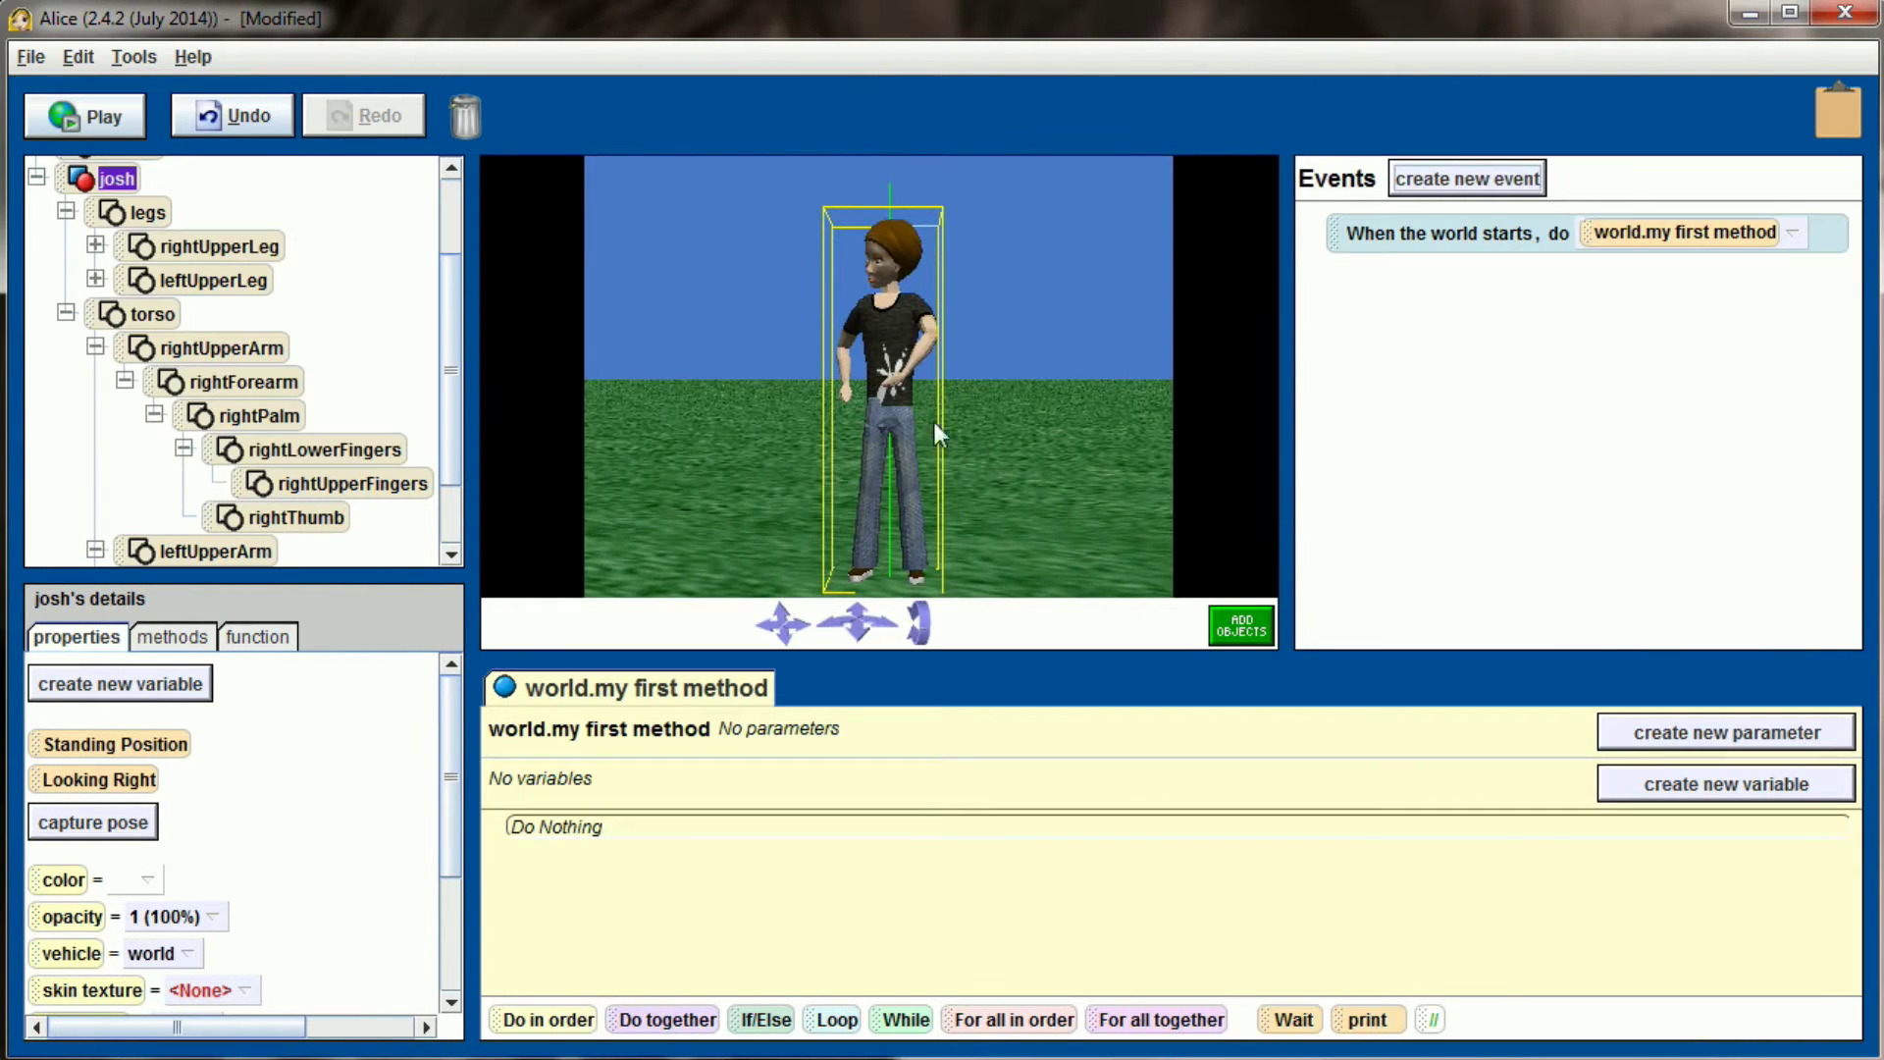
Step: Set josh to Standing Position, then Looking Right, then back to Standing Position
right_click(914, 328)
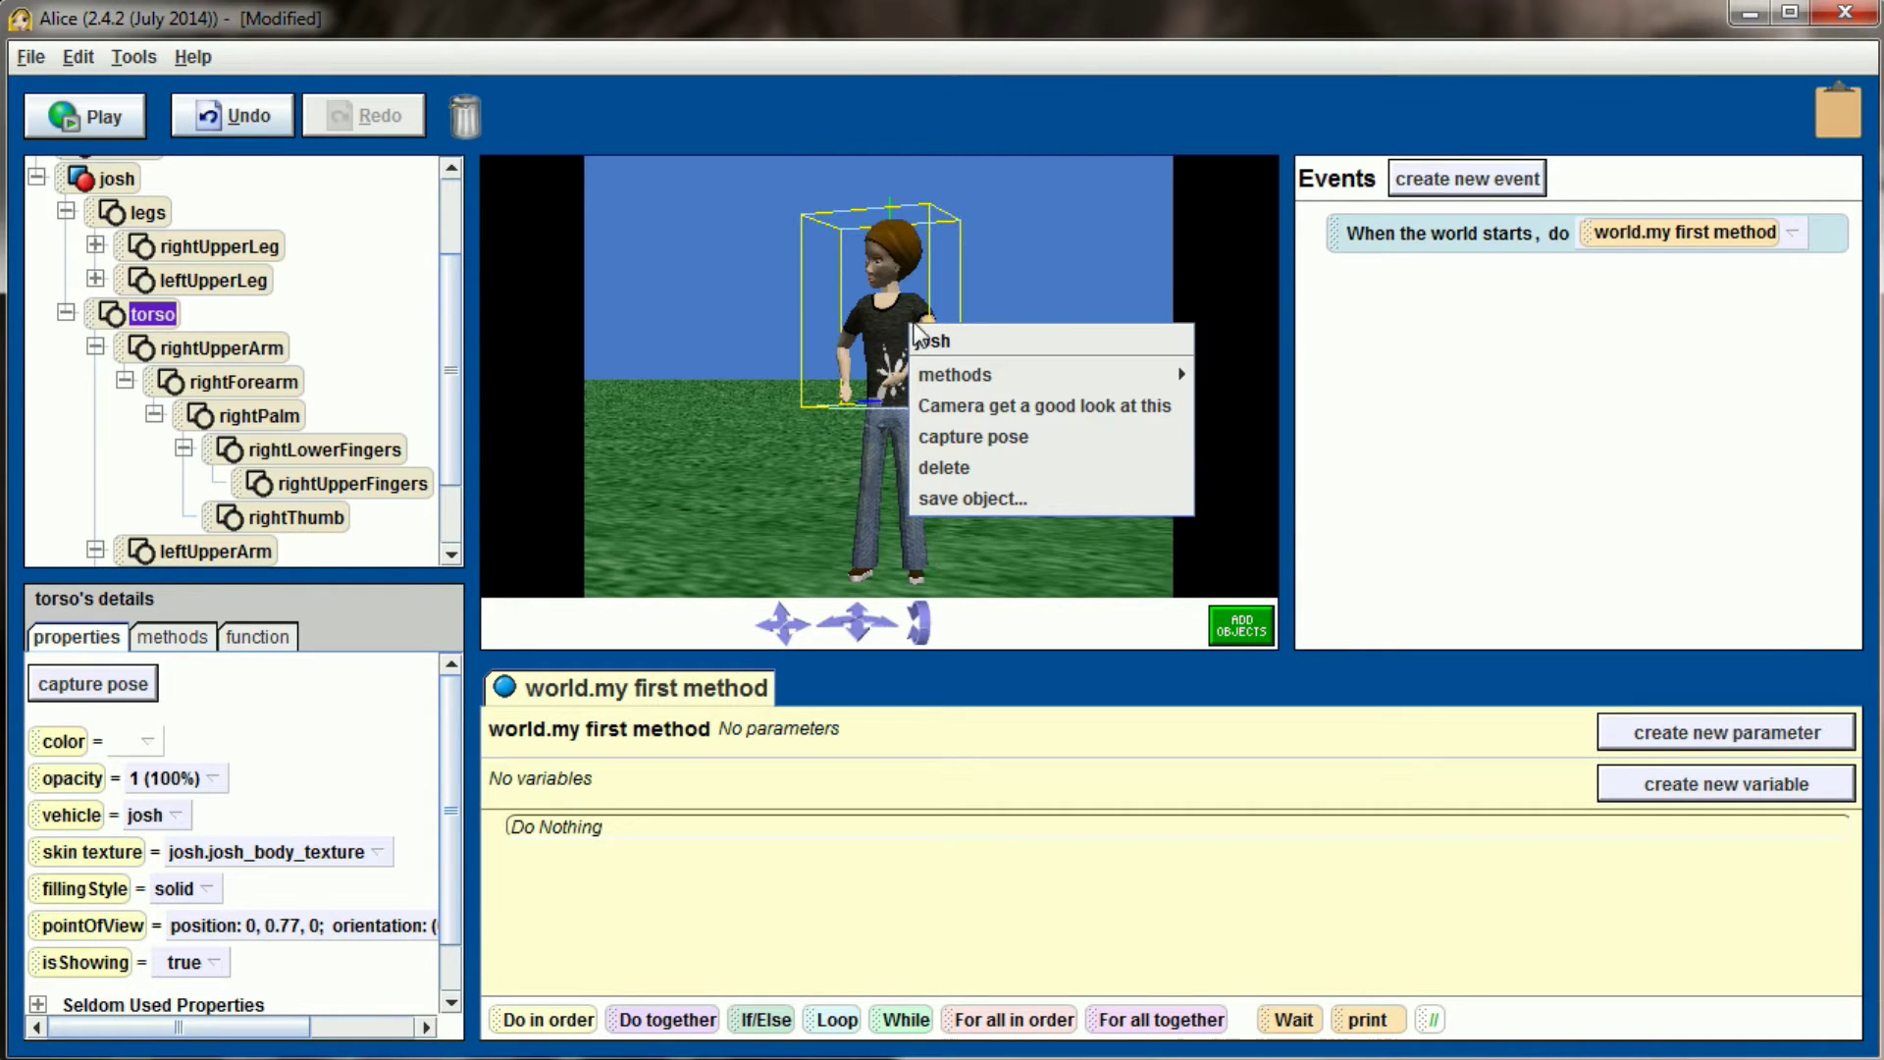
mouse_move(1099, 369)
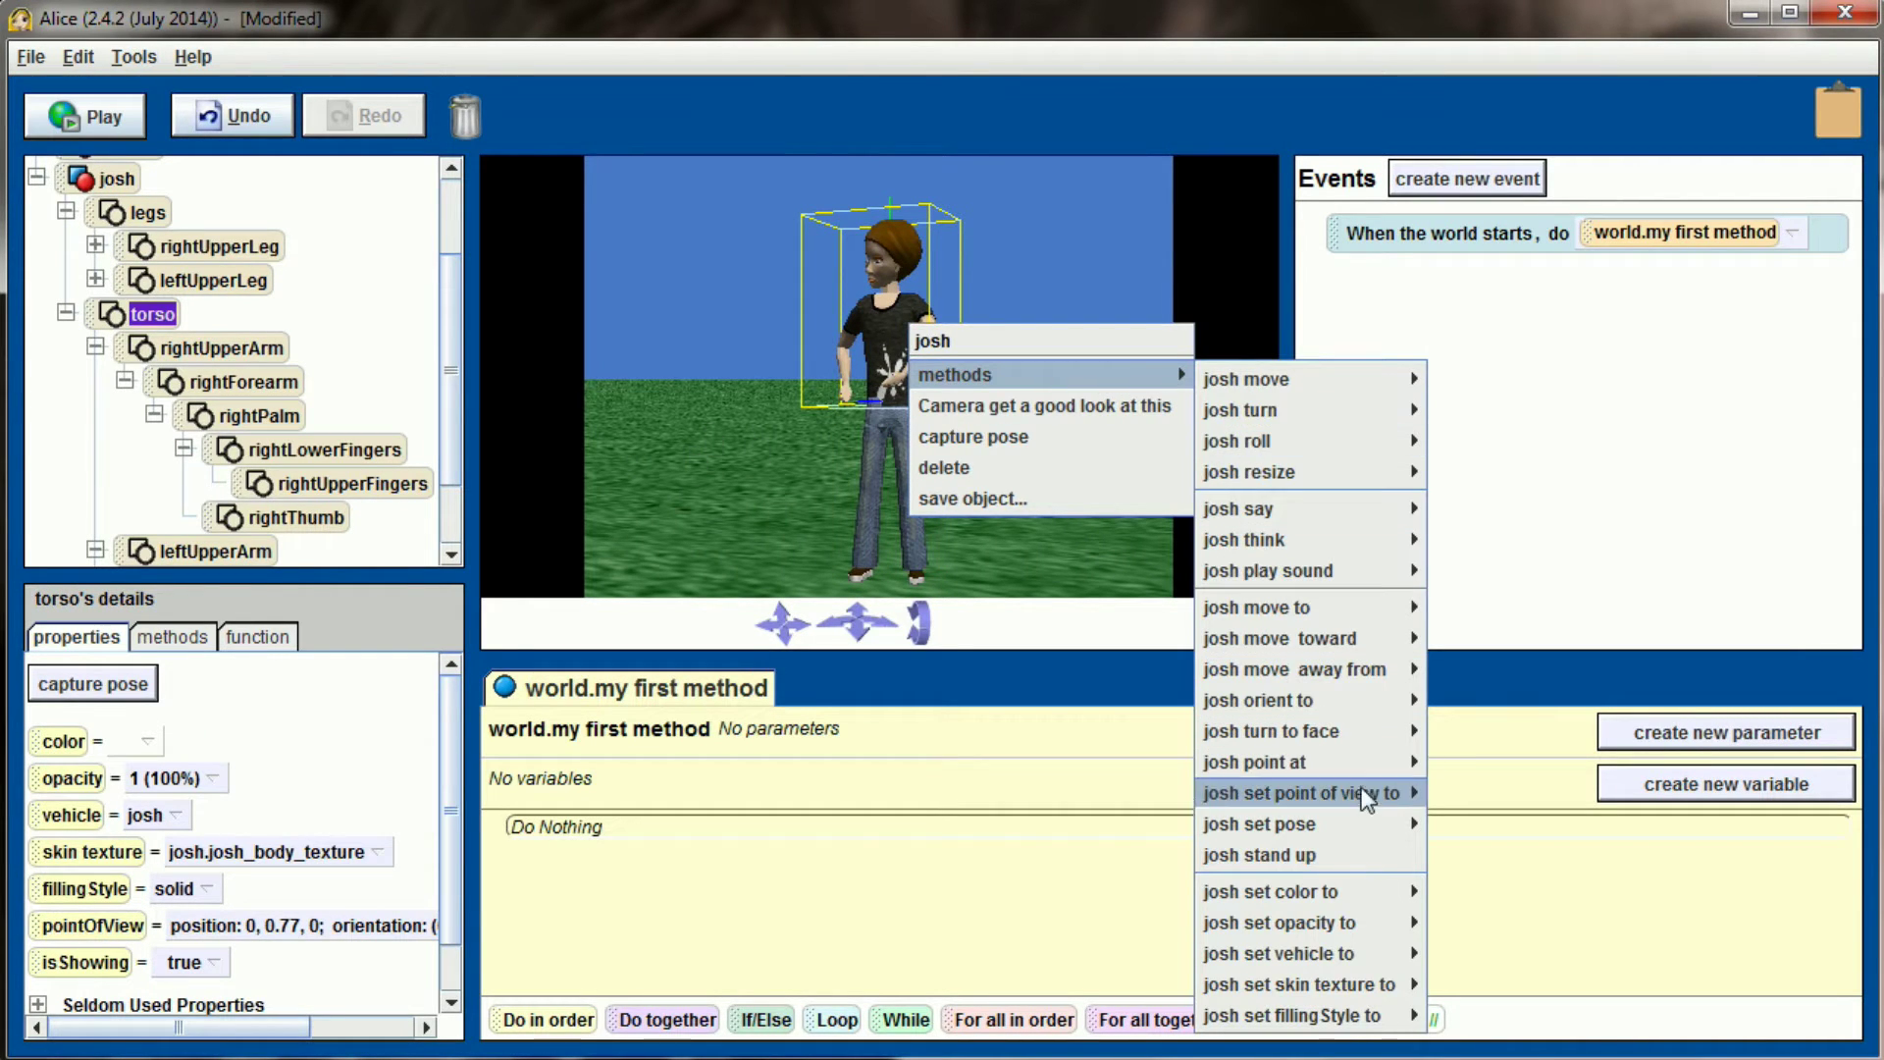
mouse_move(1371, 834)
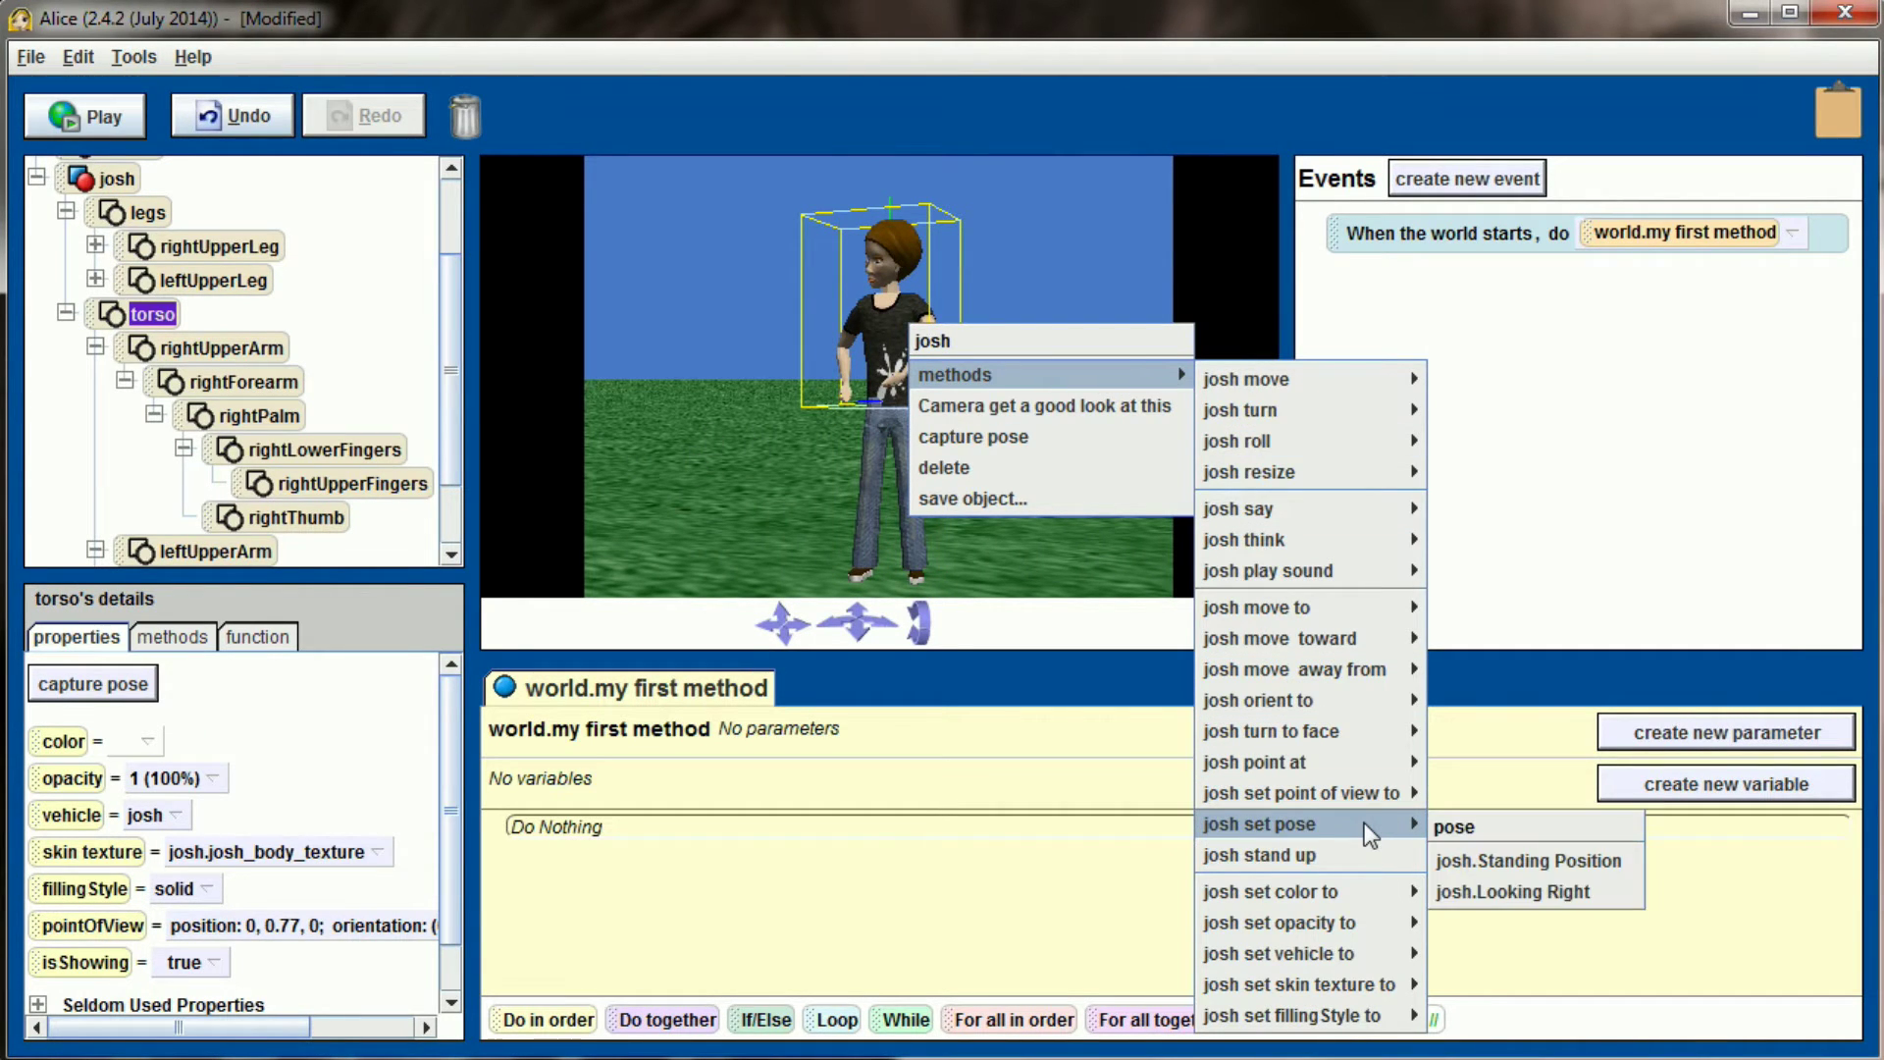
left_click(1529, 860)
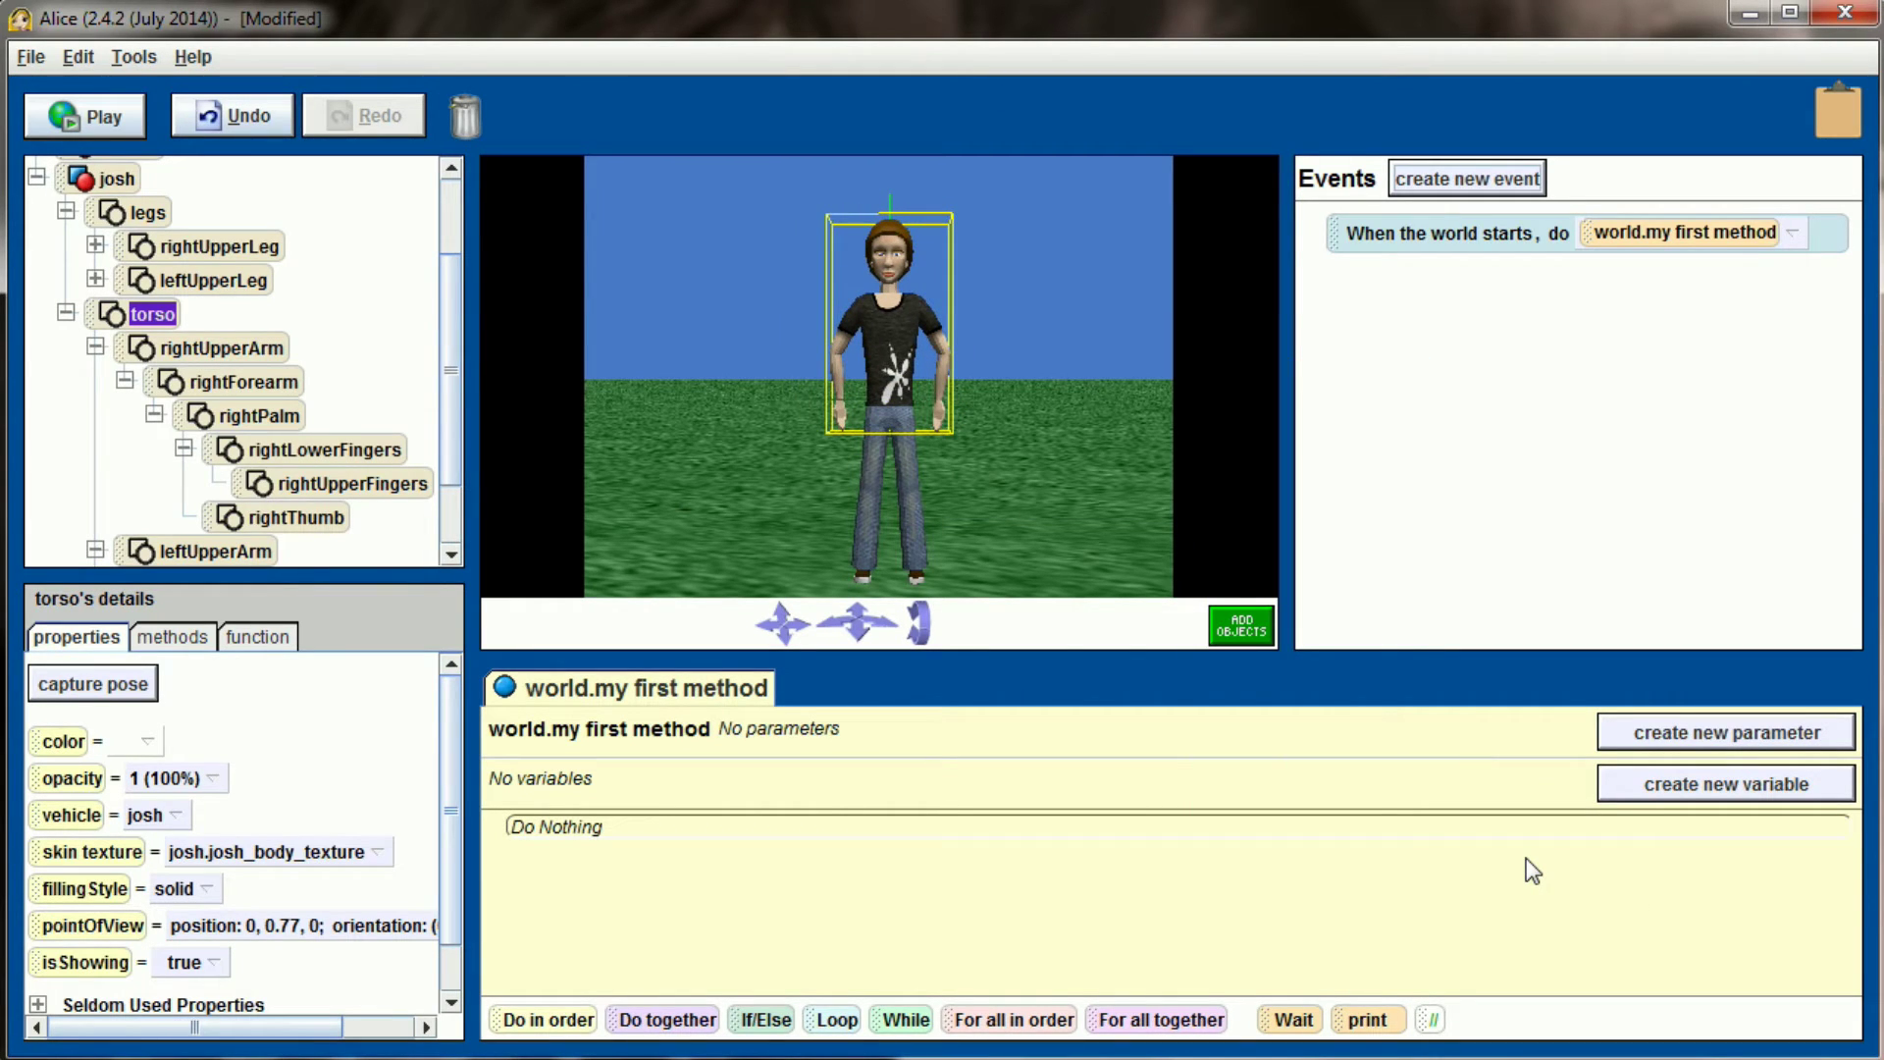
right_click(907, 326)
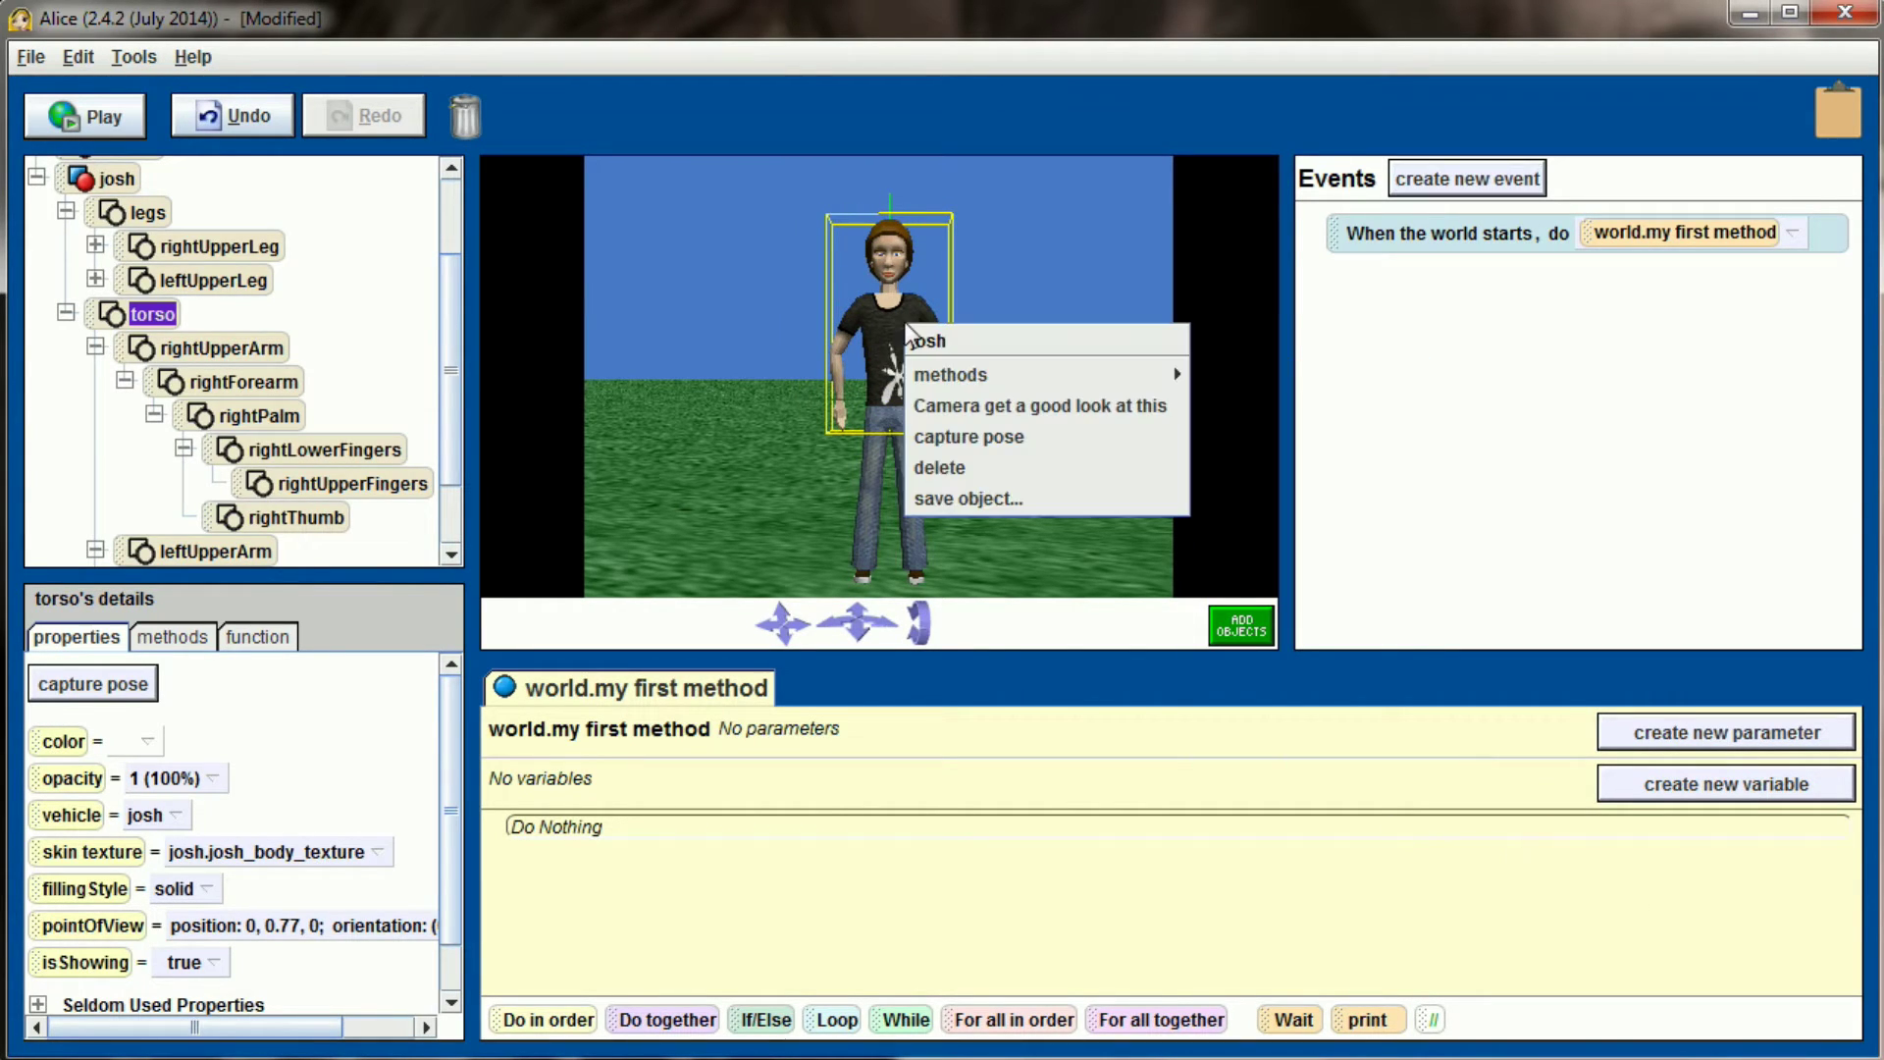
mouse_move(981, 377)
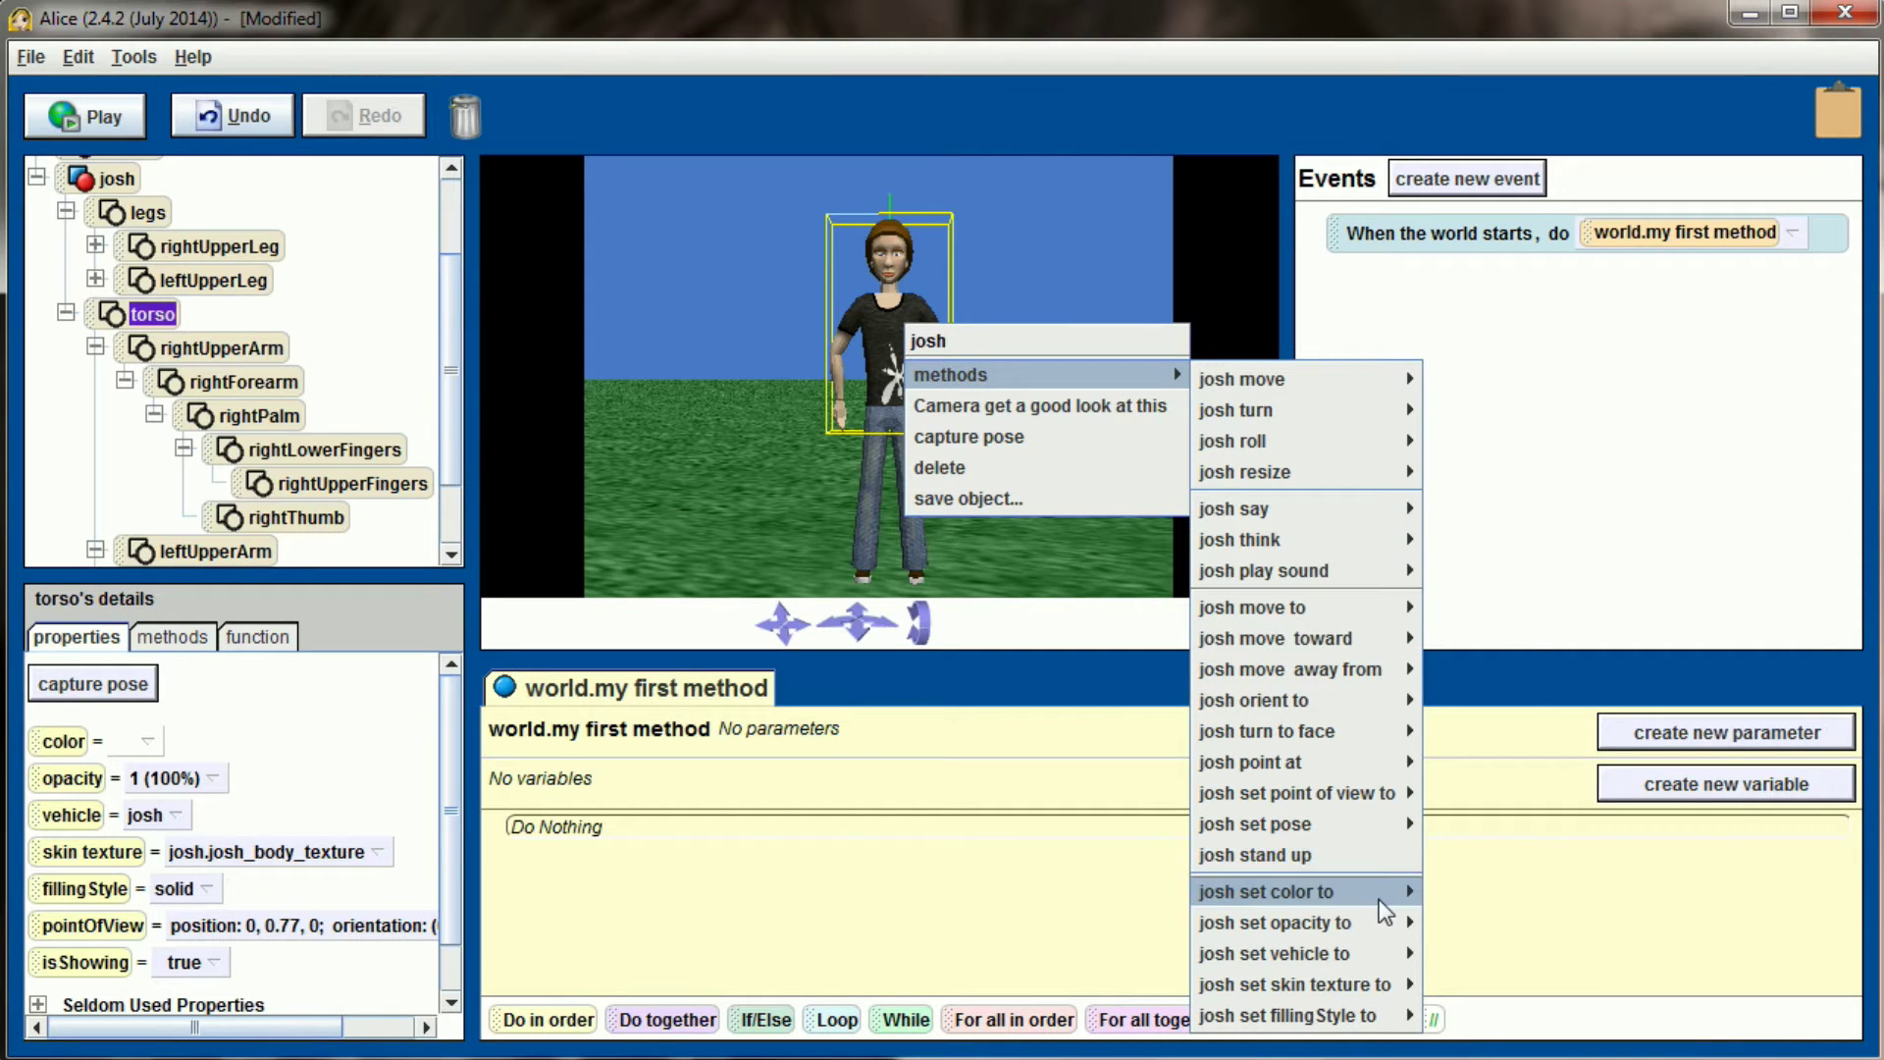
left_click(1505, 888)
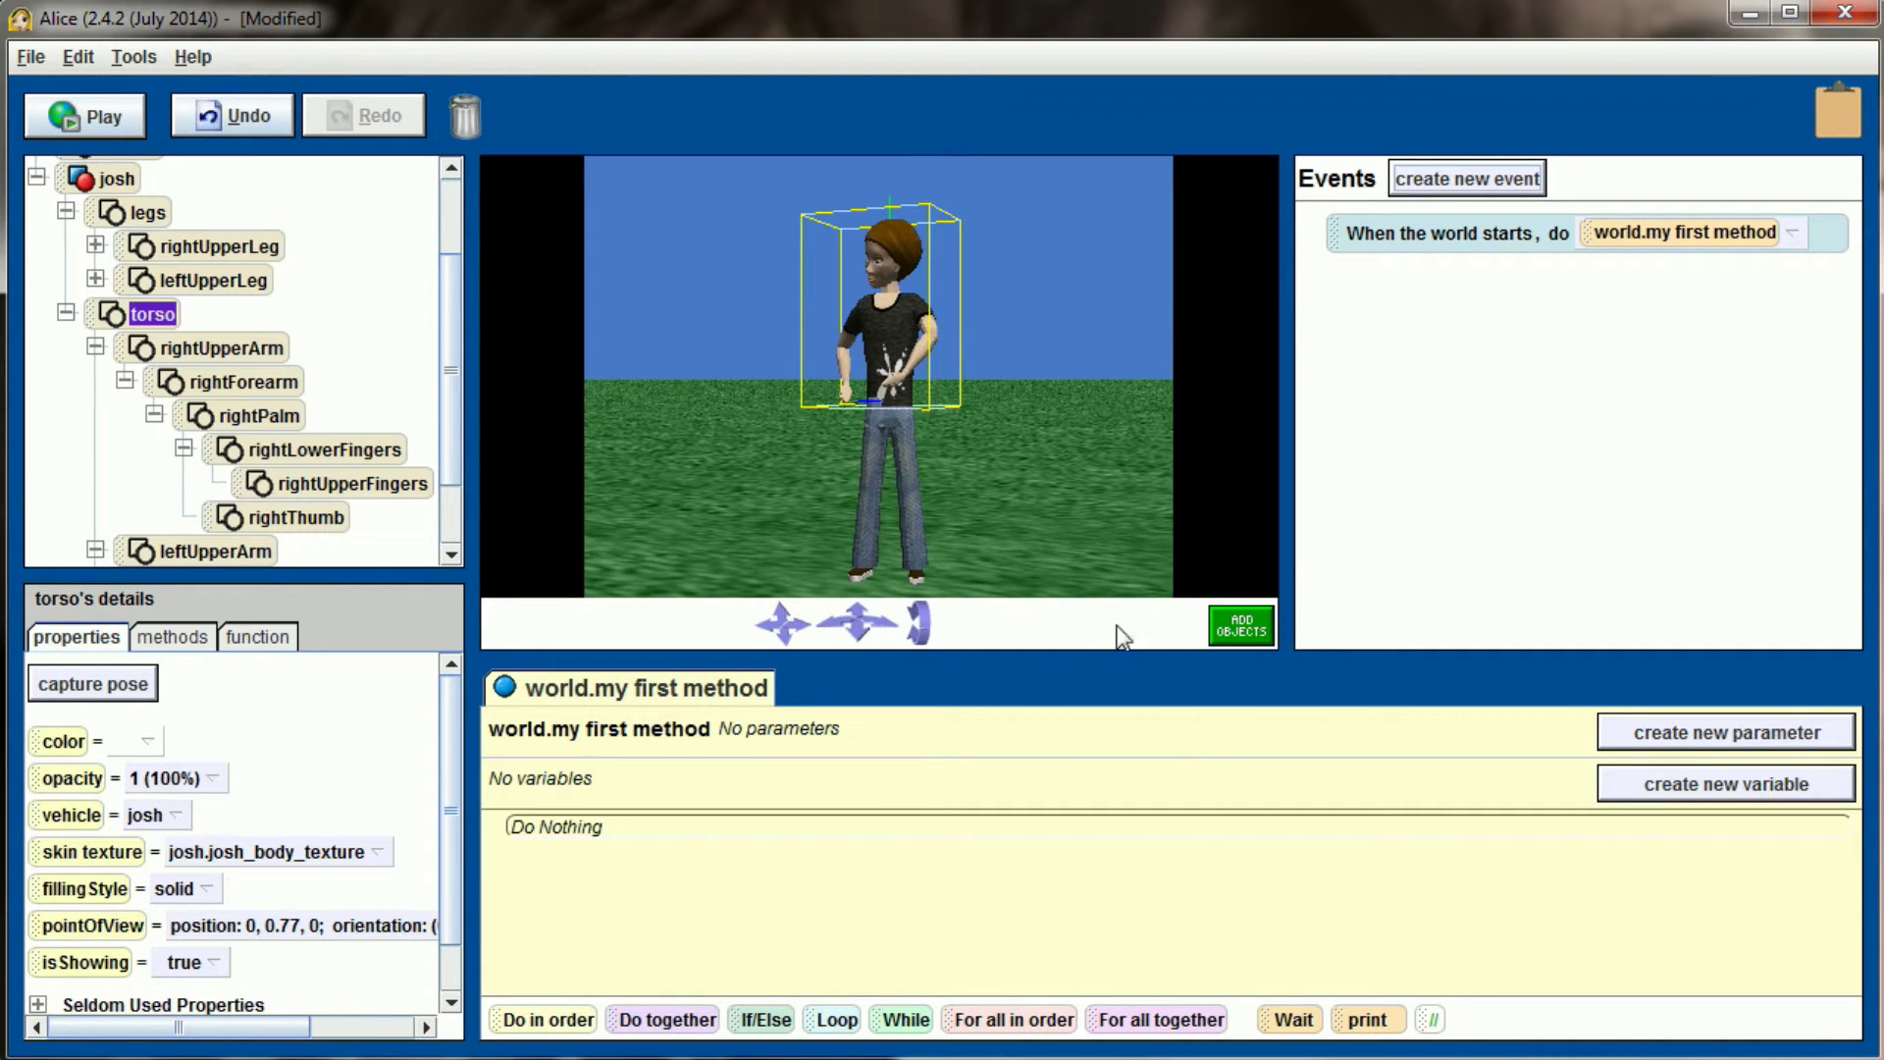
right_click(901, 334)
mouse_move(1042, 385)
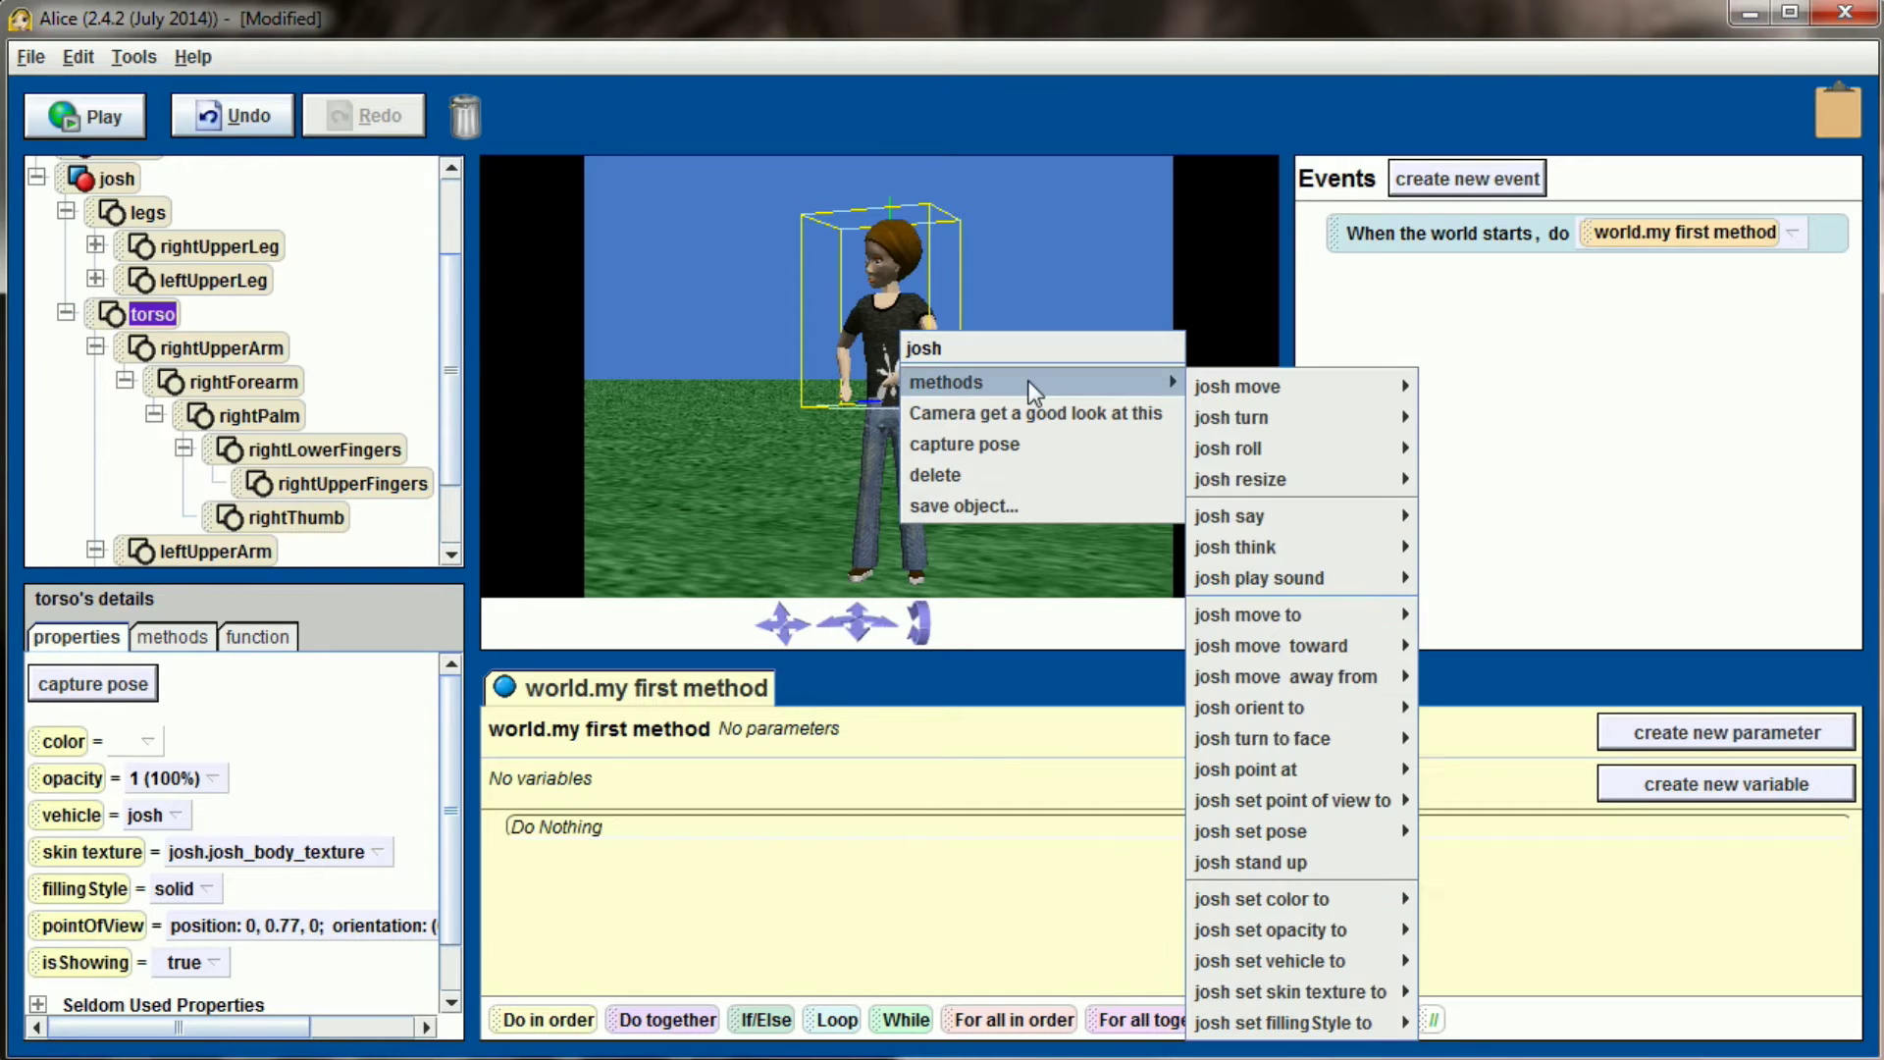
mouse_move(1315, 651)
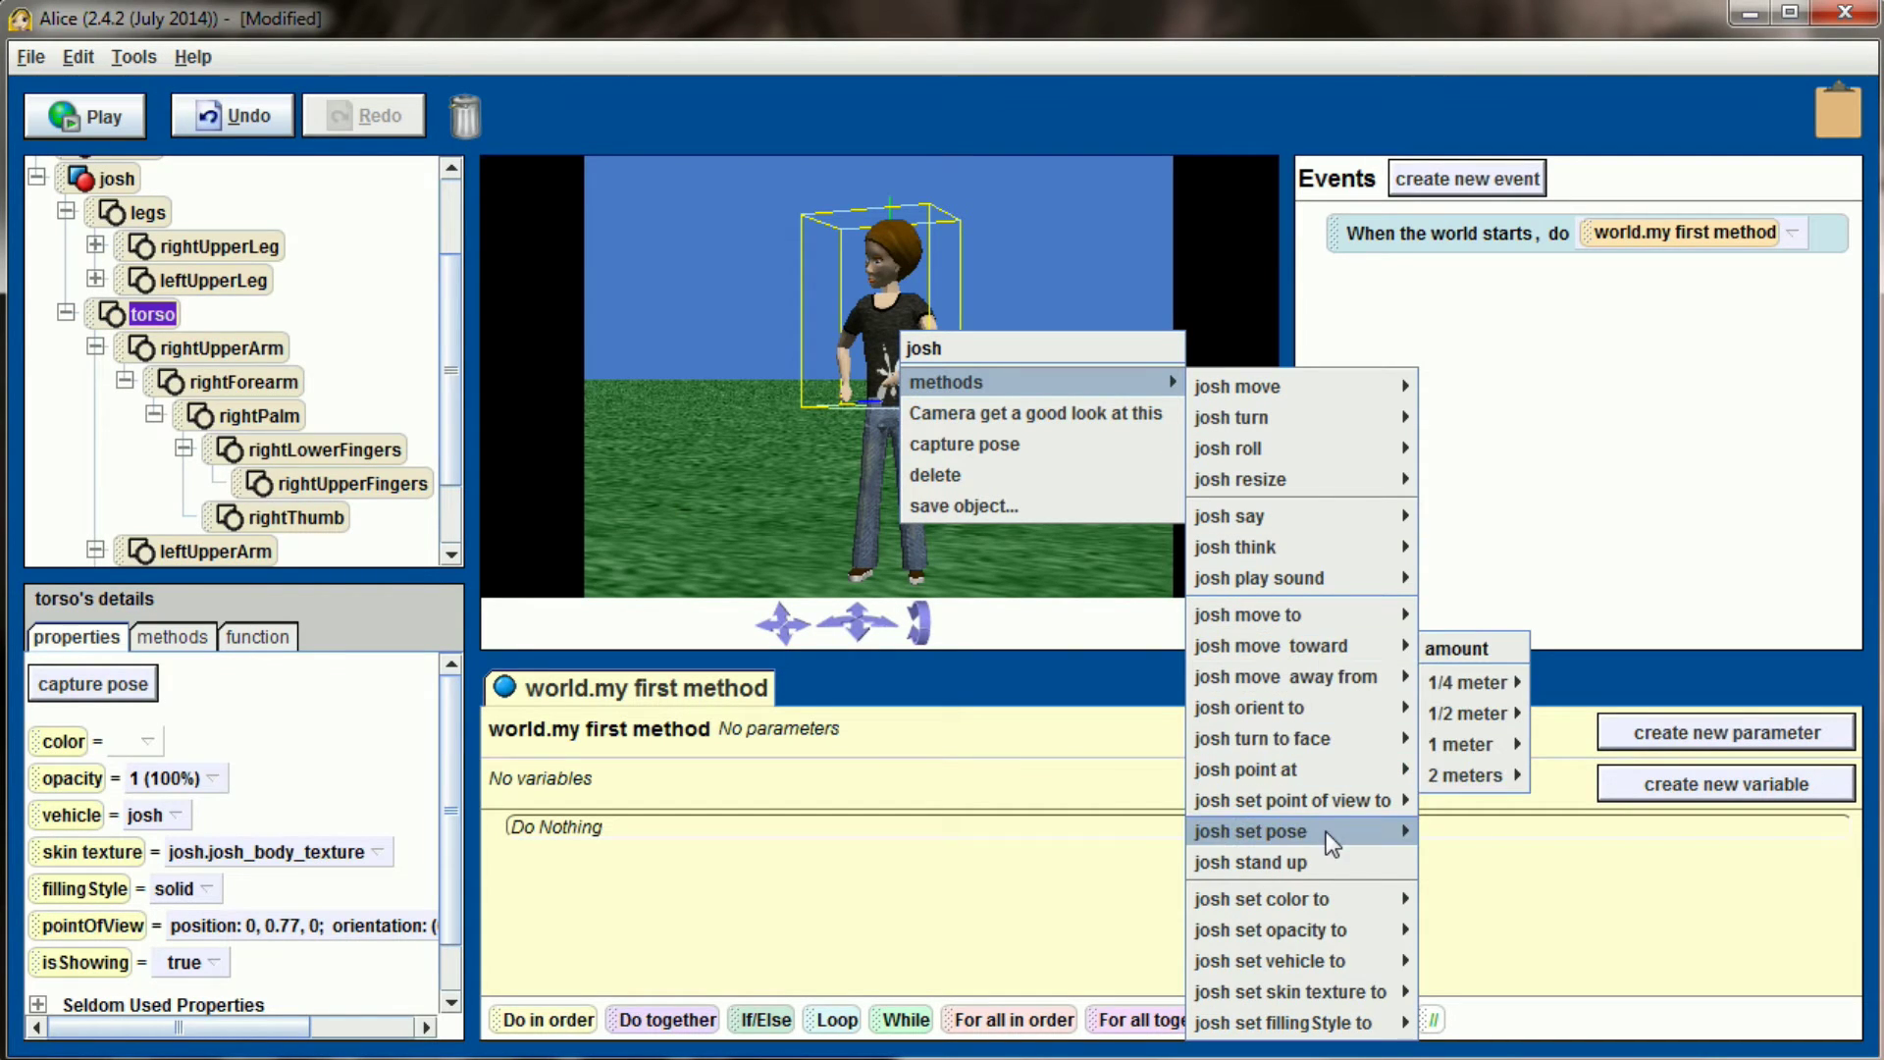
mouse_move(1327, 833)
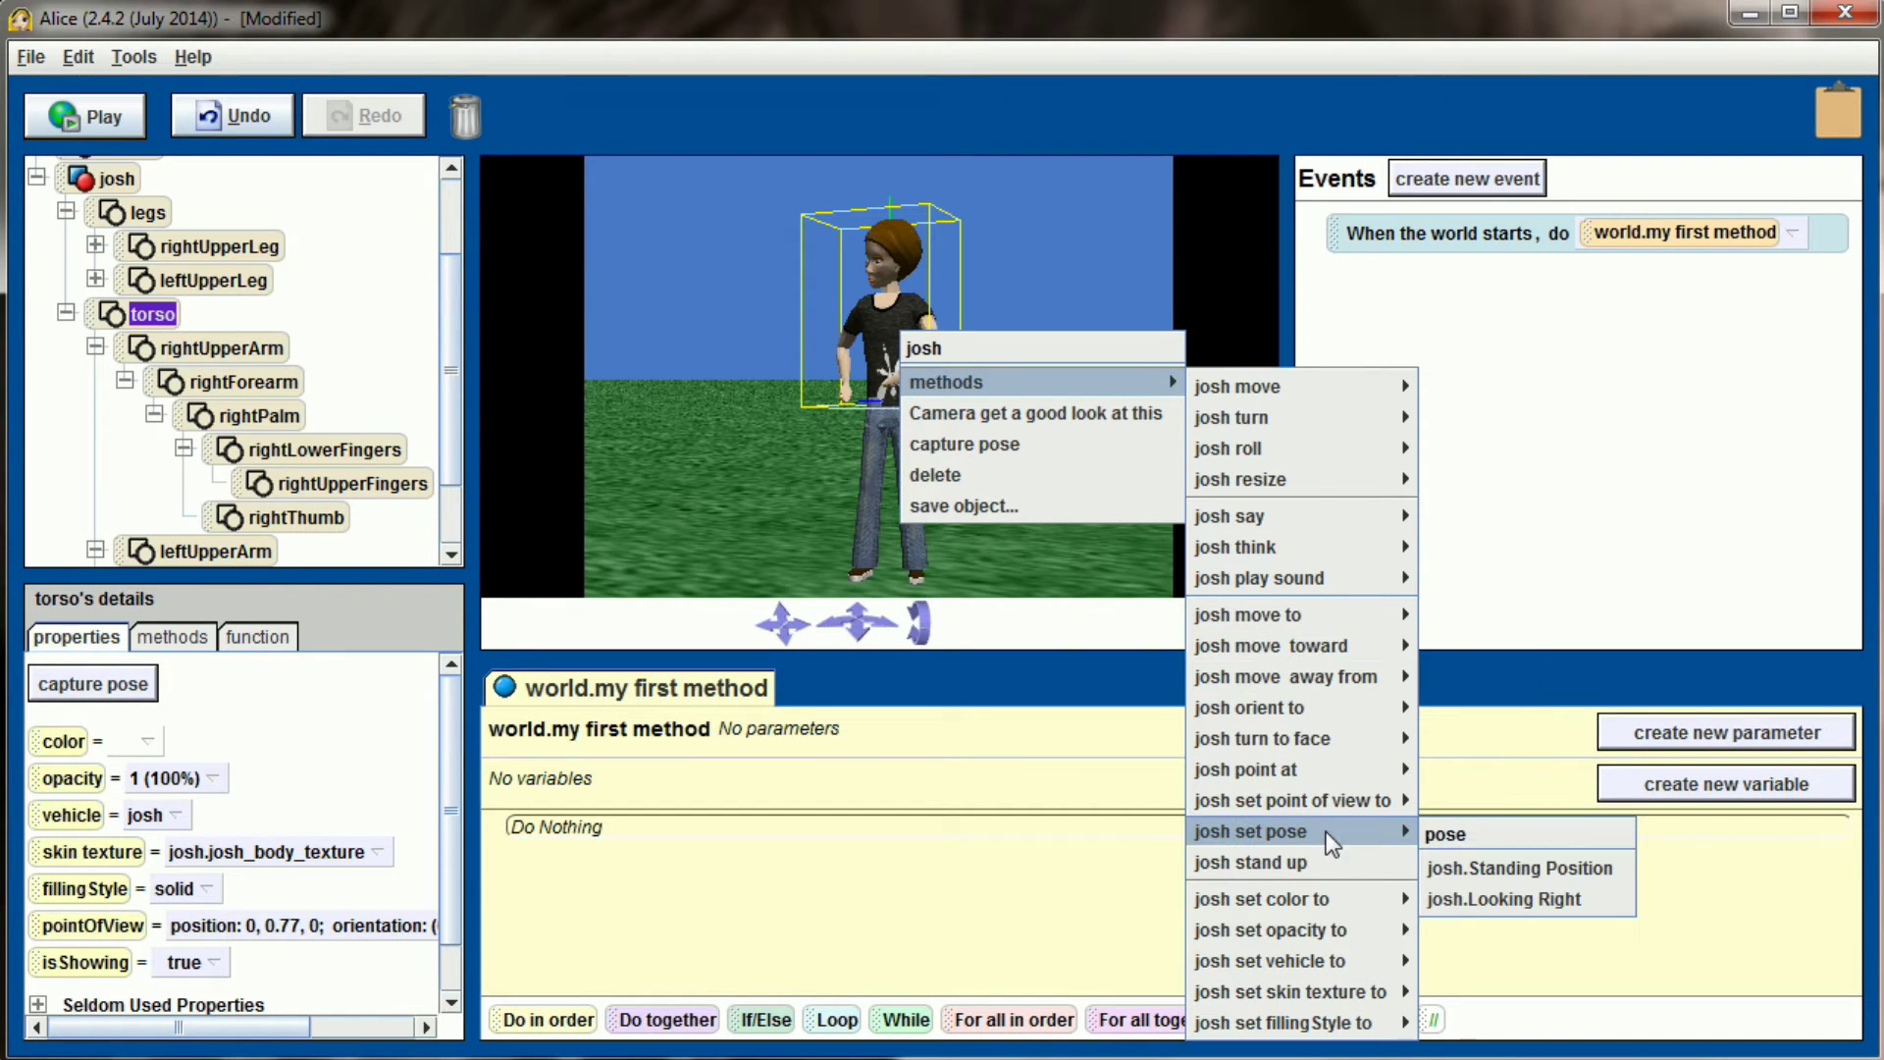
left_click(1512, 866)
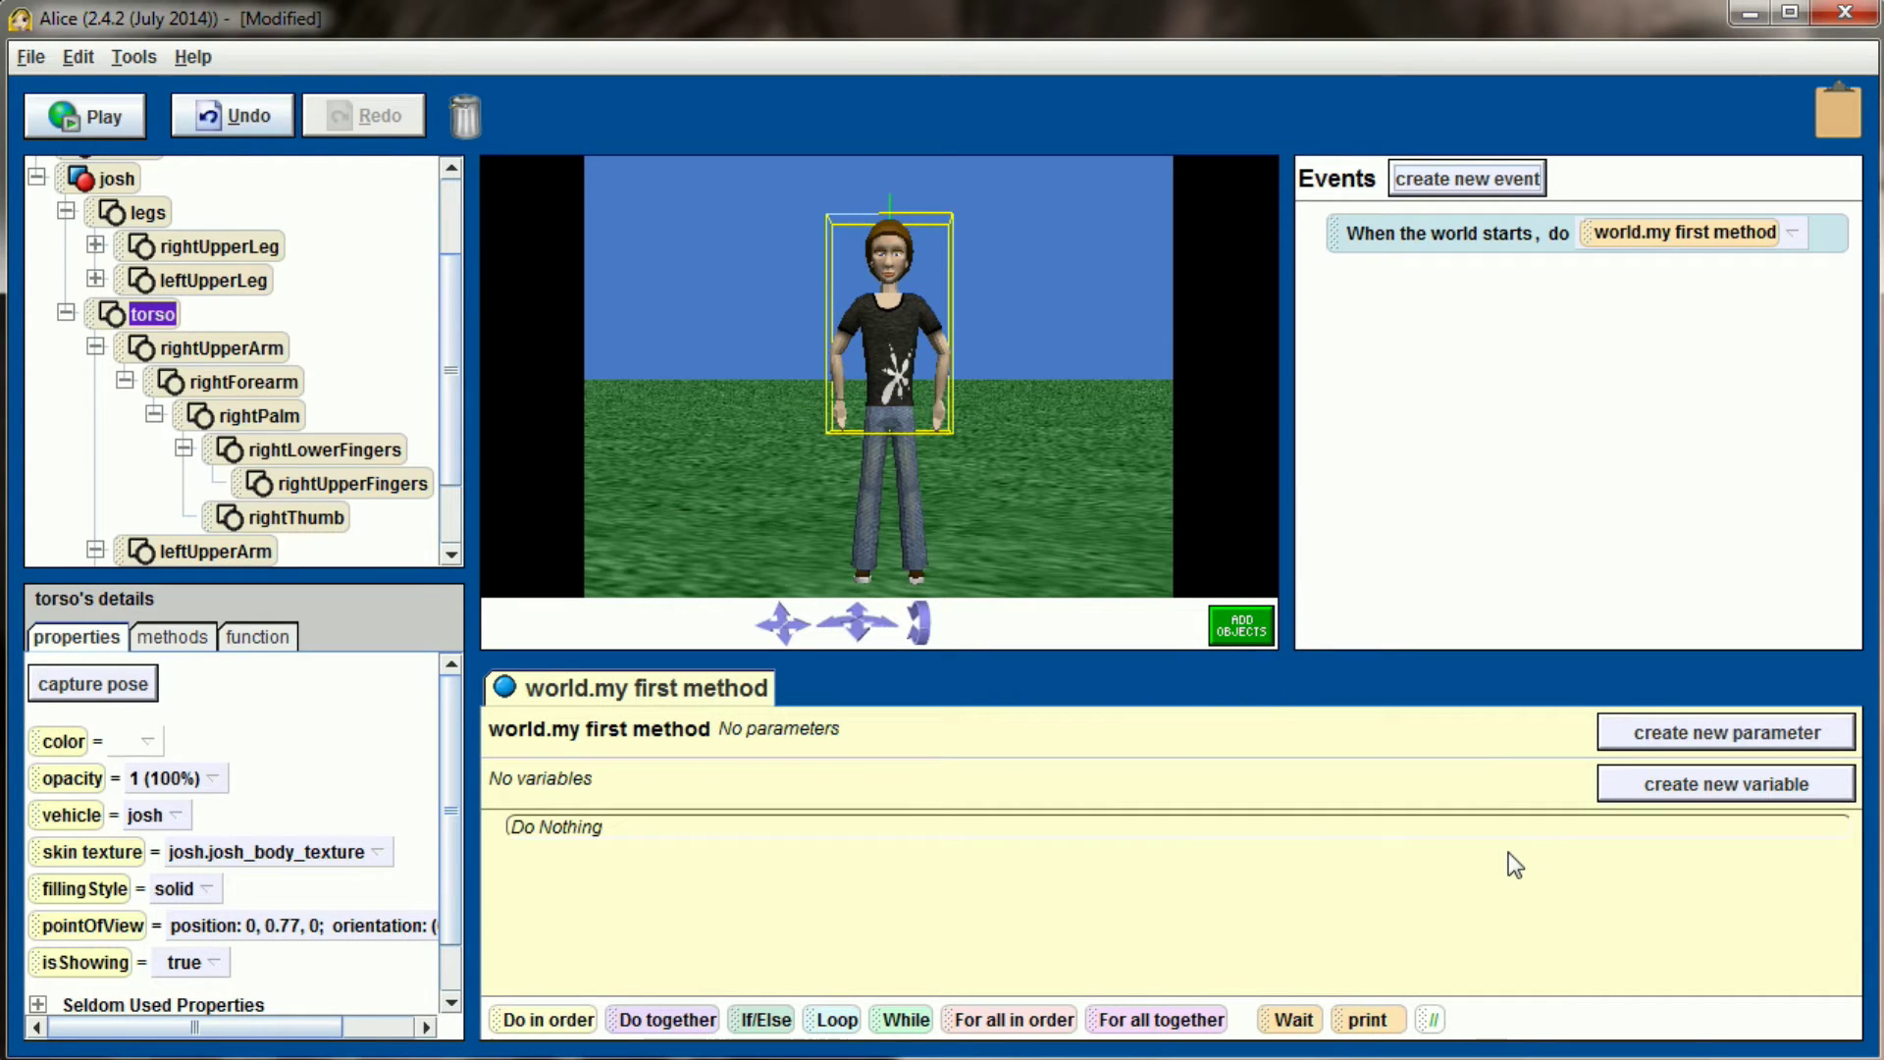
Step: Add a josh set pose Looking Right statement to world.my first method
left_click(117, 178)
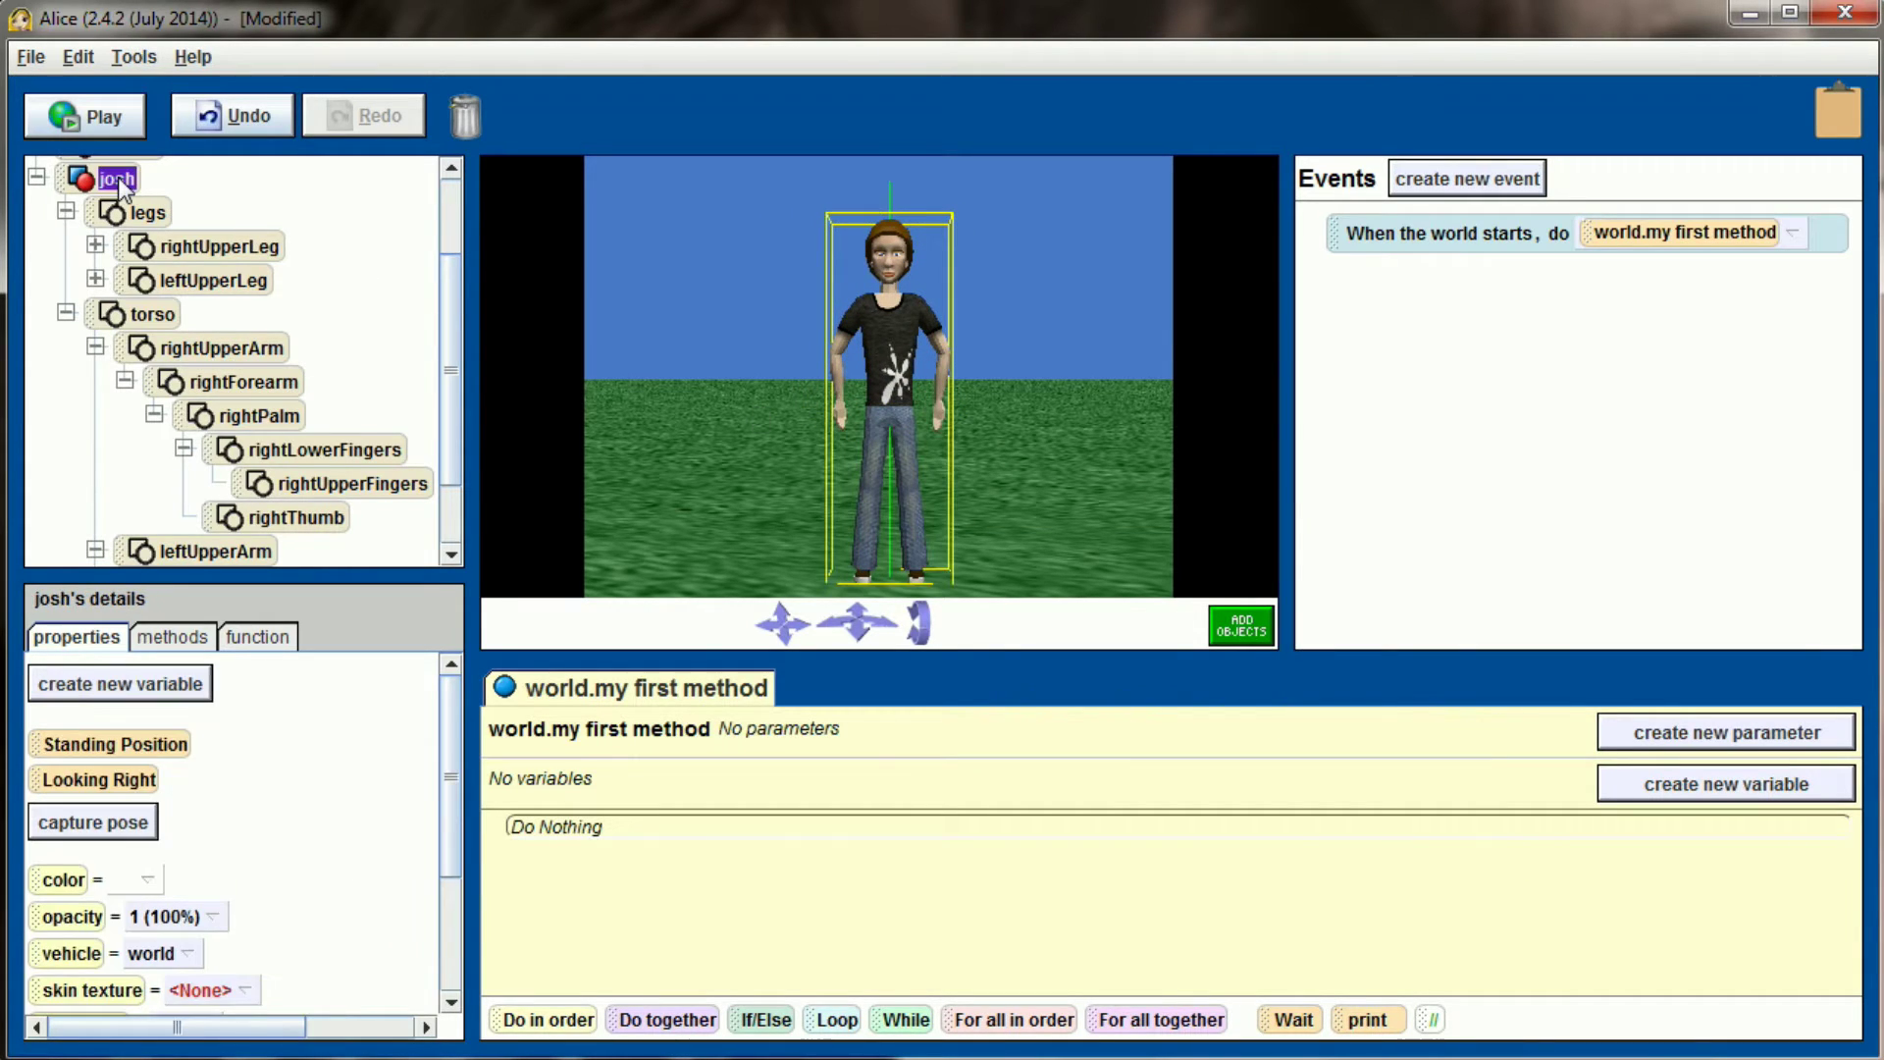
left_click(186, 636)
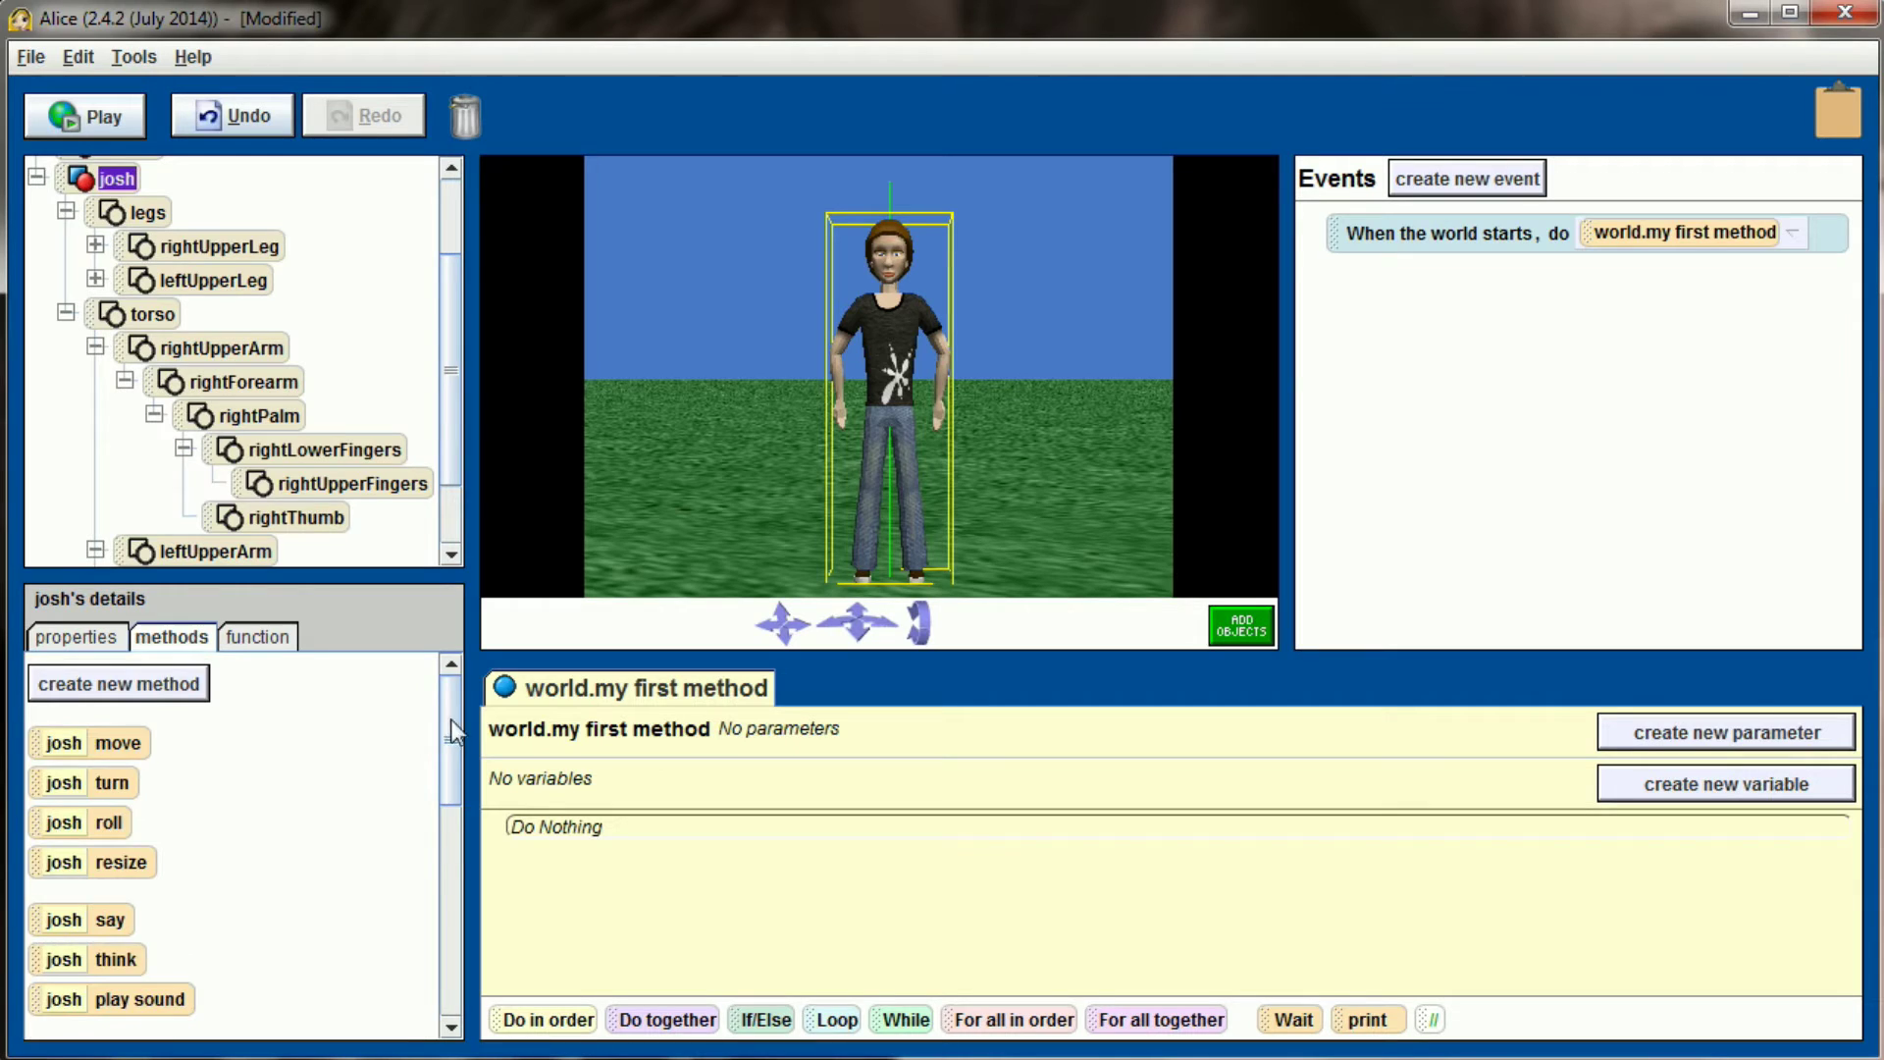
left_click_drag(450, 720, 409, 845)
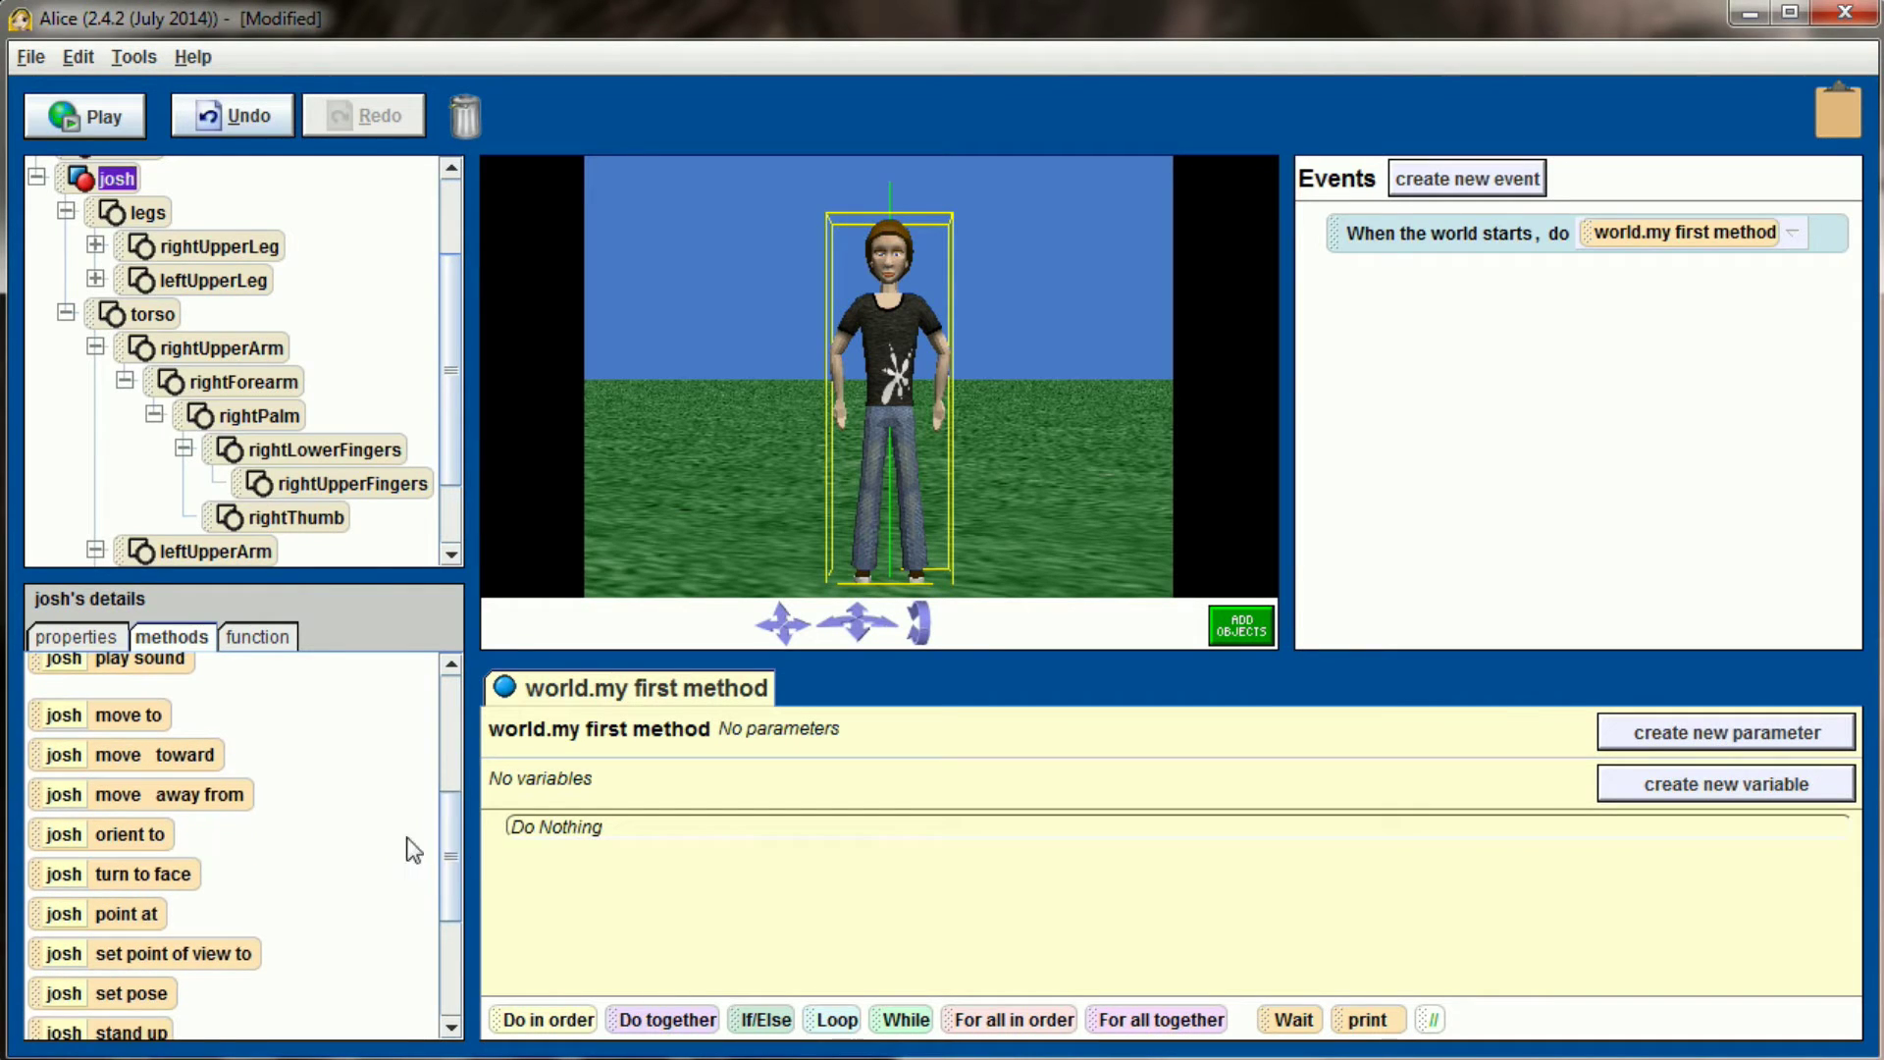
left_click_drag(125, 993, 659, 839)
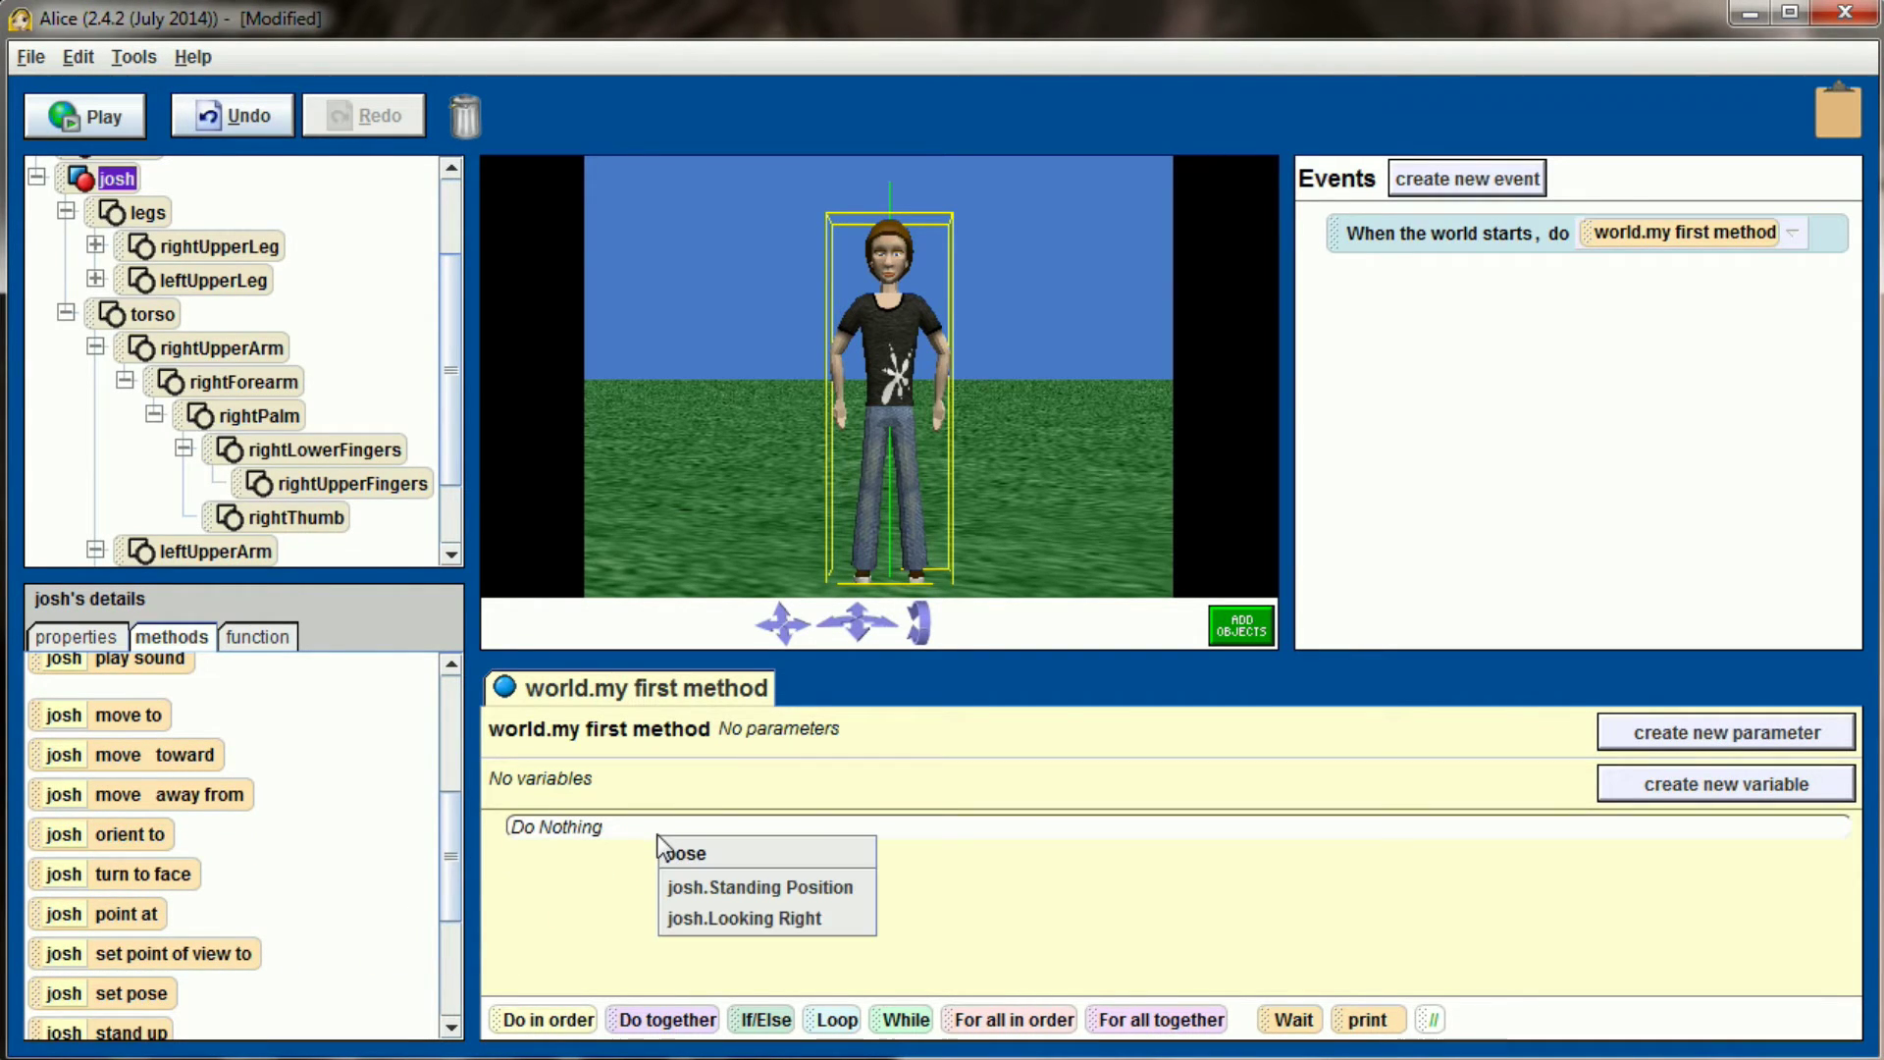
left_click(809, 918)
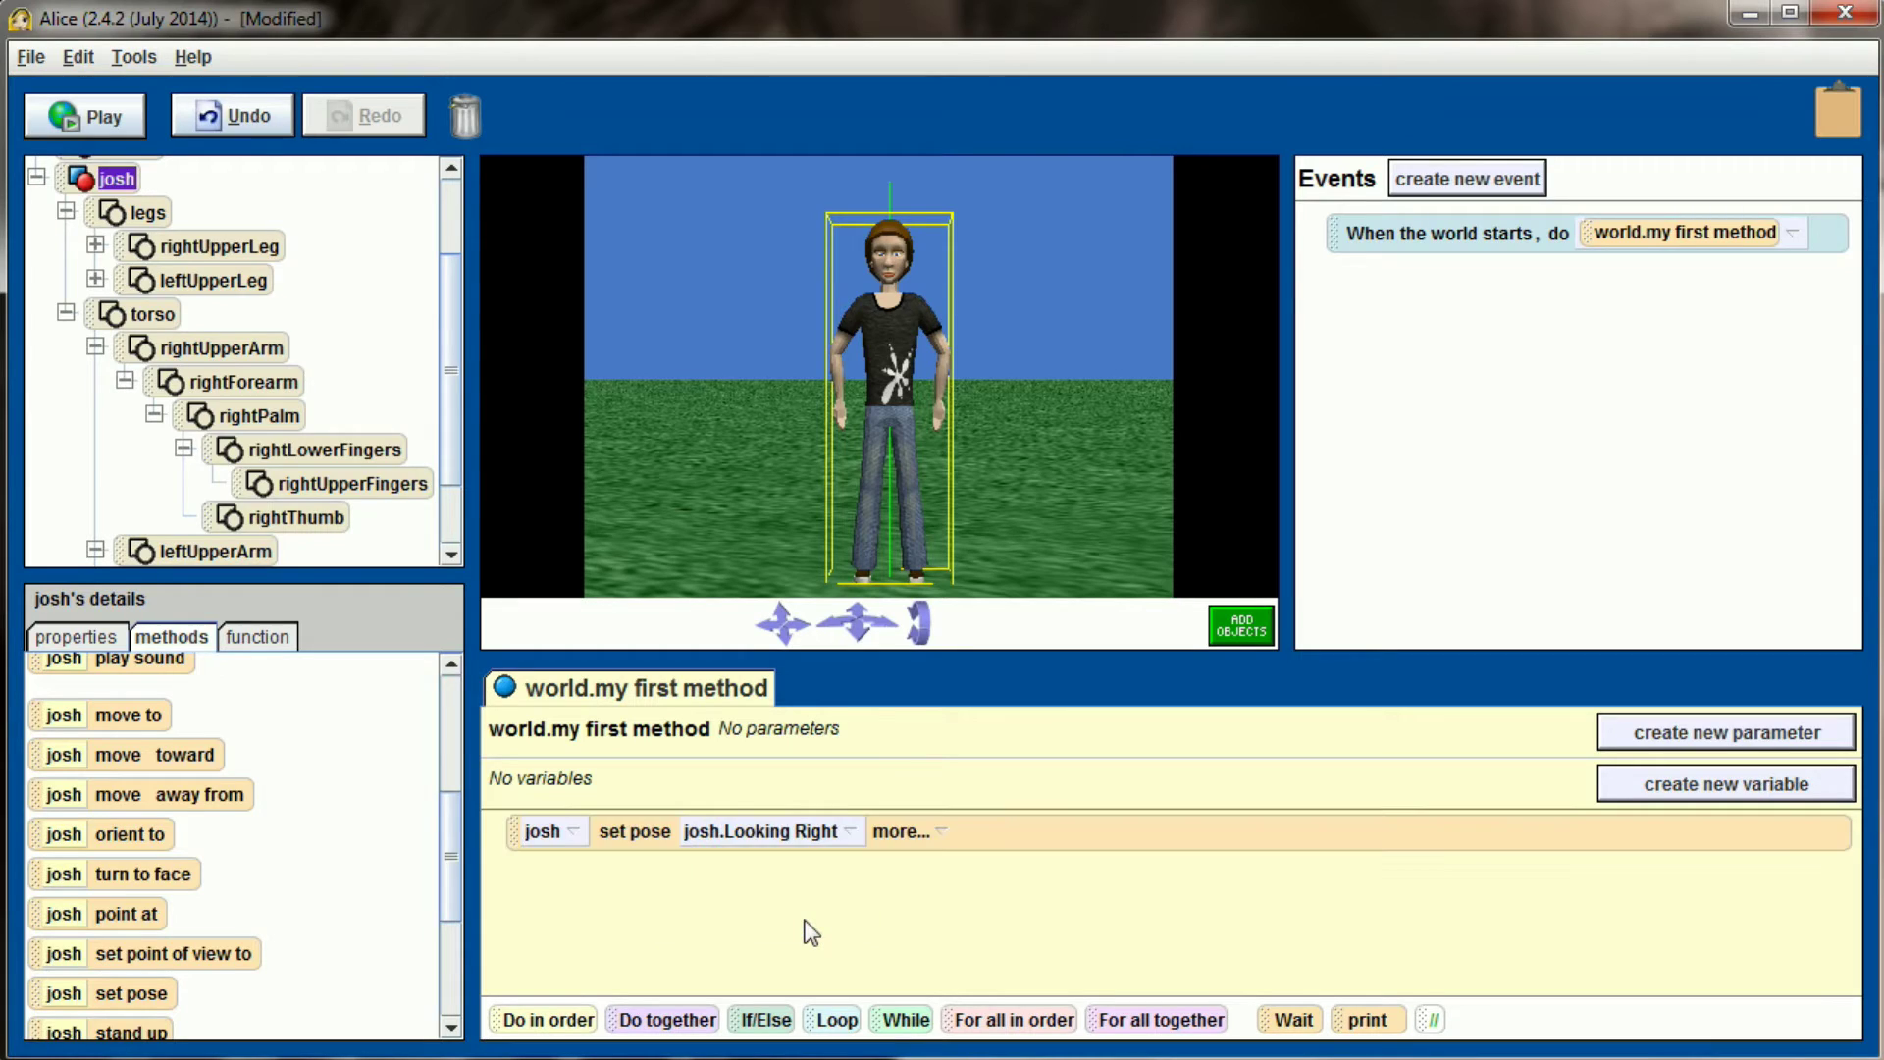
Step: Add Wait 2 seconds and set pose Standing Position, then play the world
left_click_drag(1294, 1020, 1058, 879)
left_click(1080, 1022)
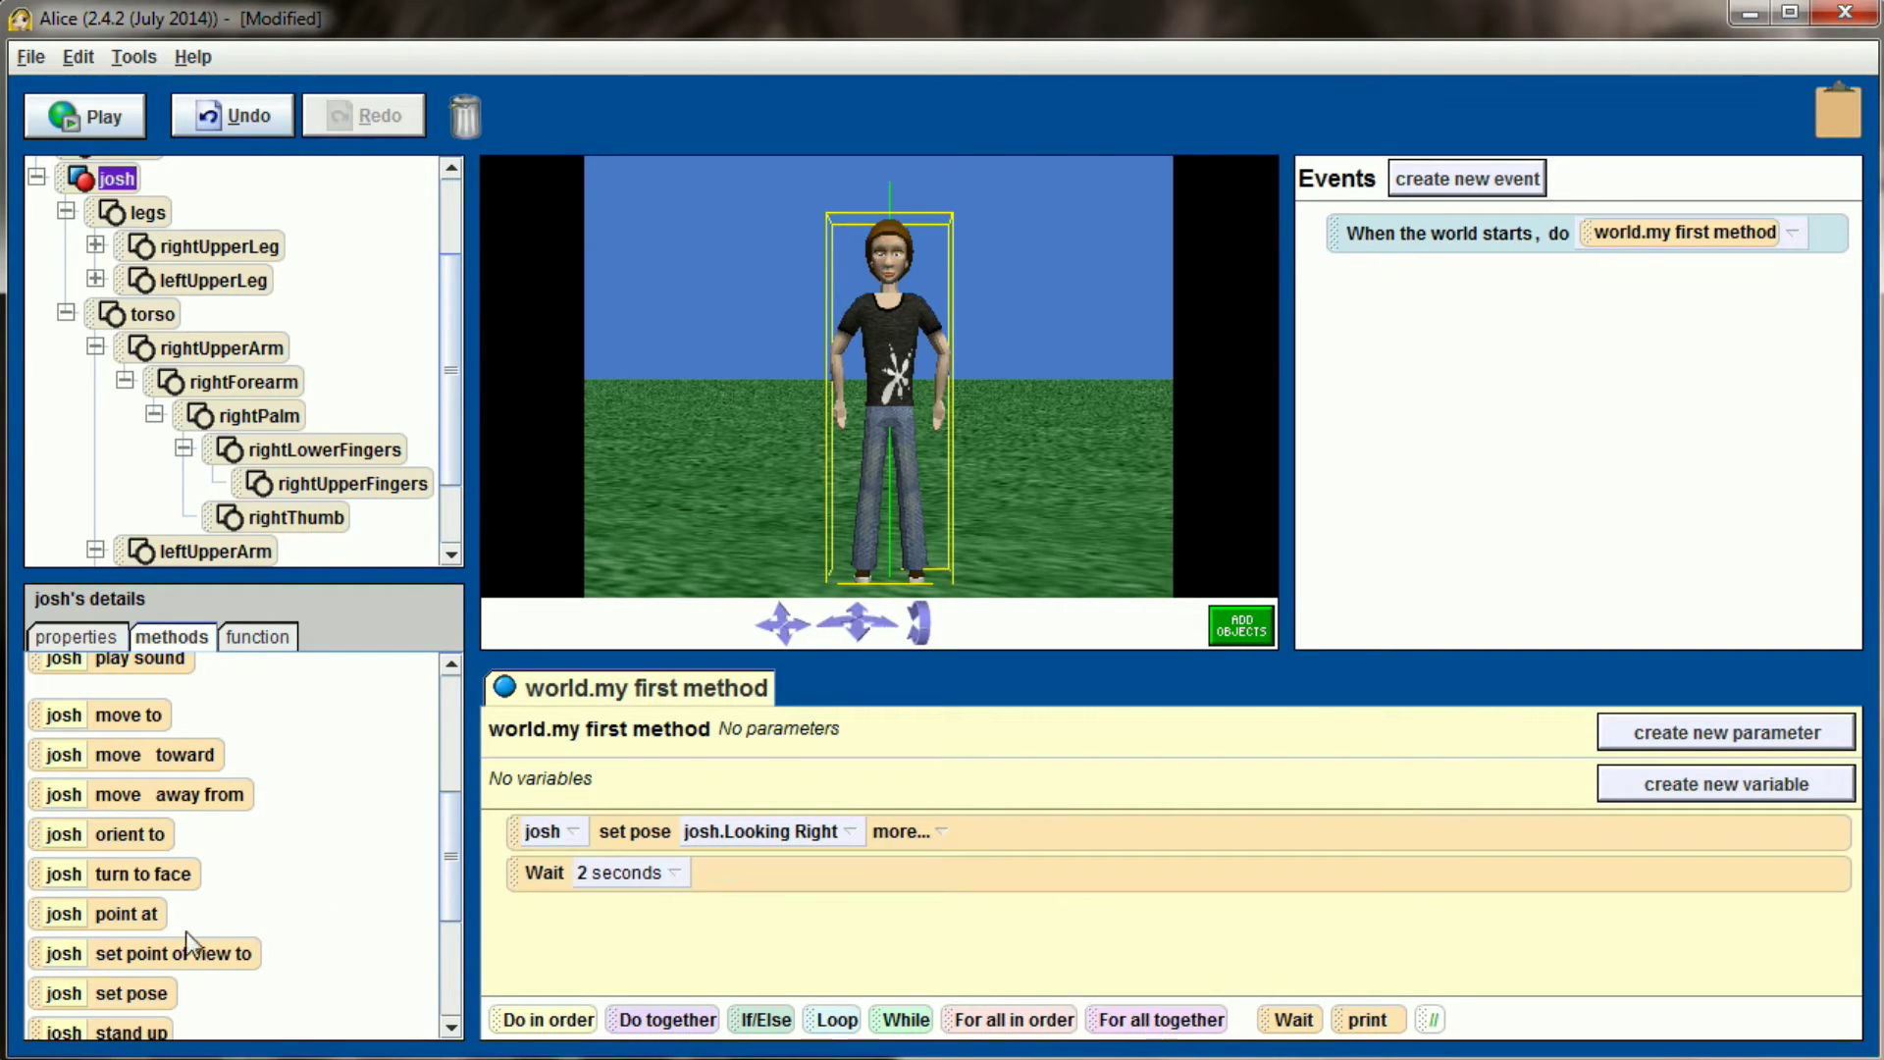
left_click_drag(159, 973, 608, 928)
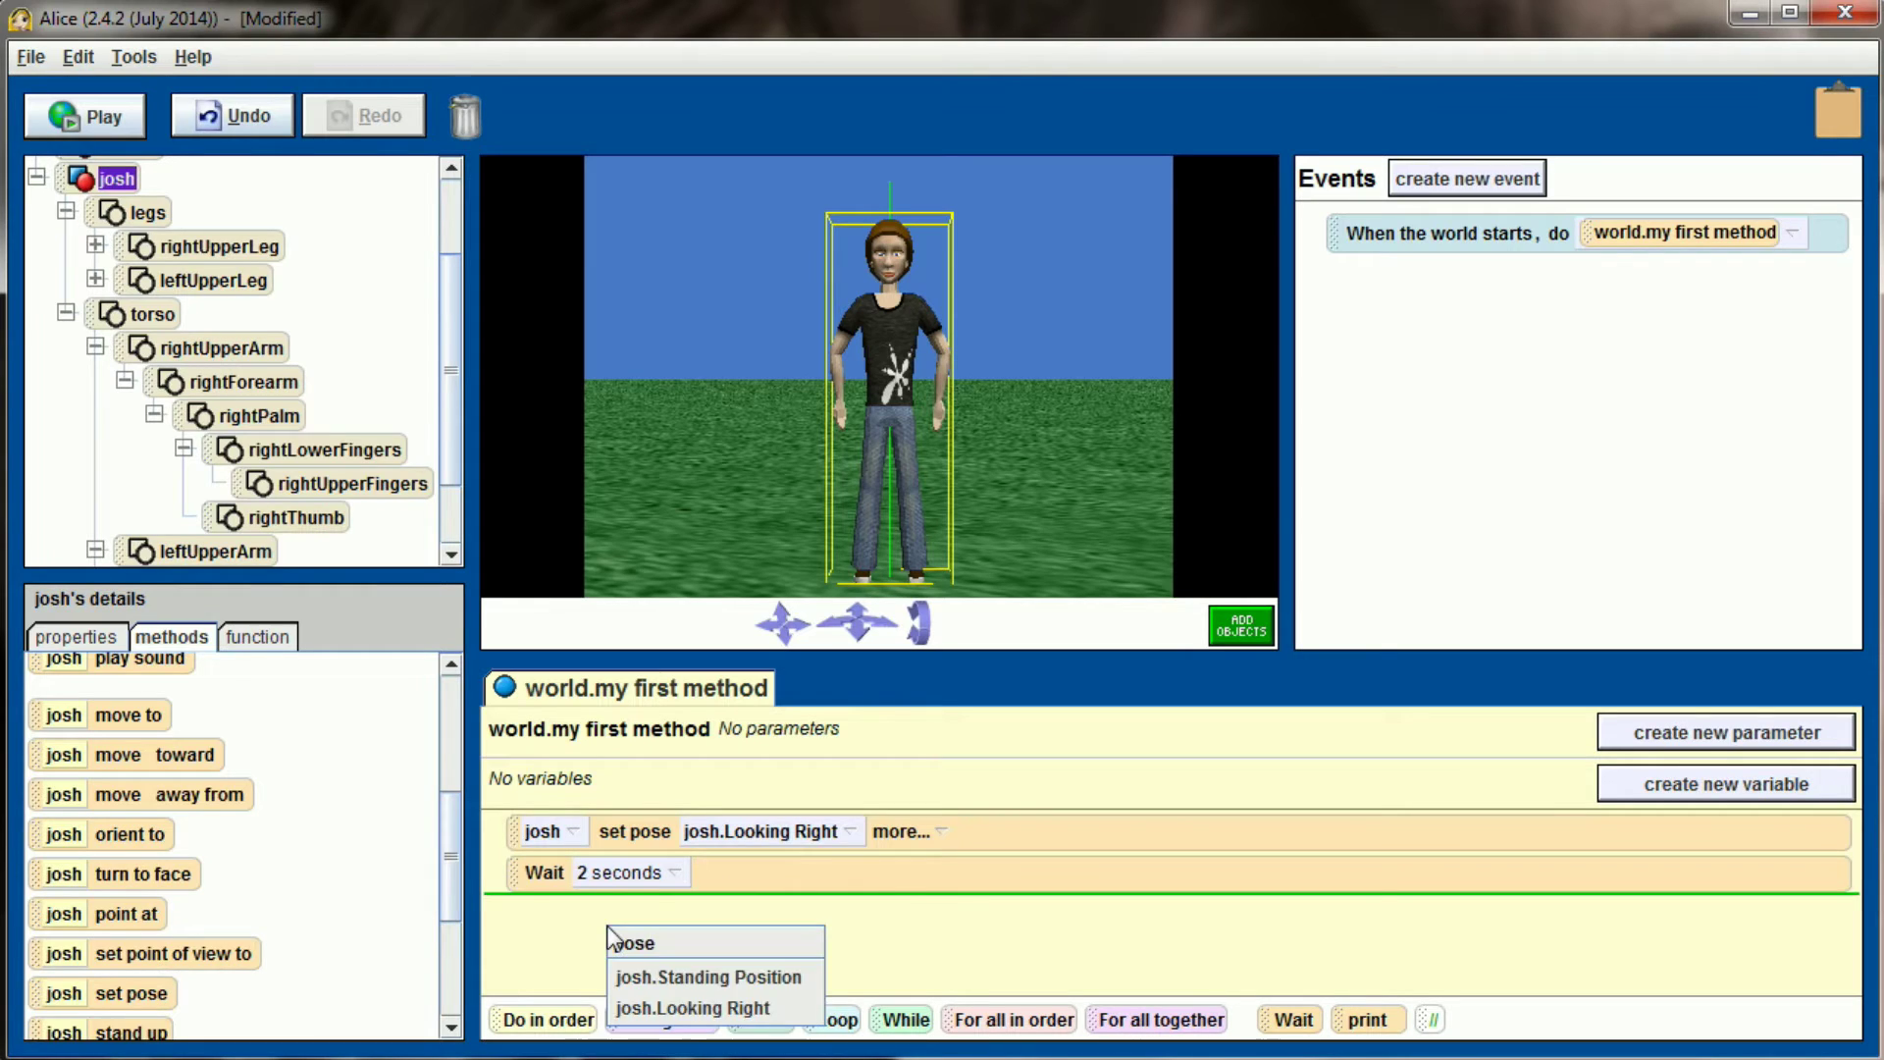
left_click(726, 979)
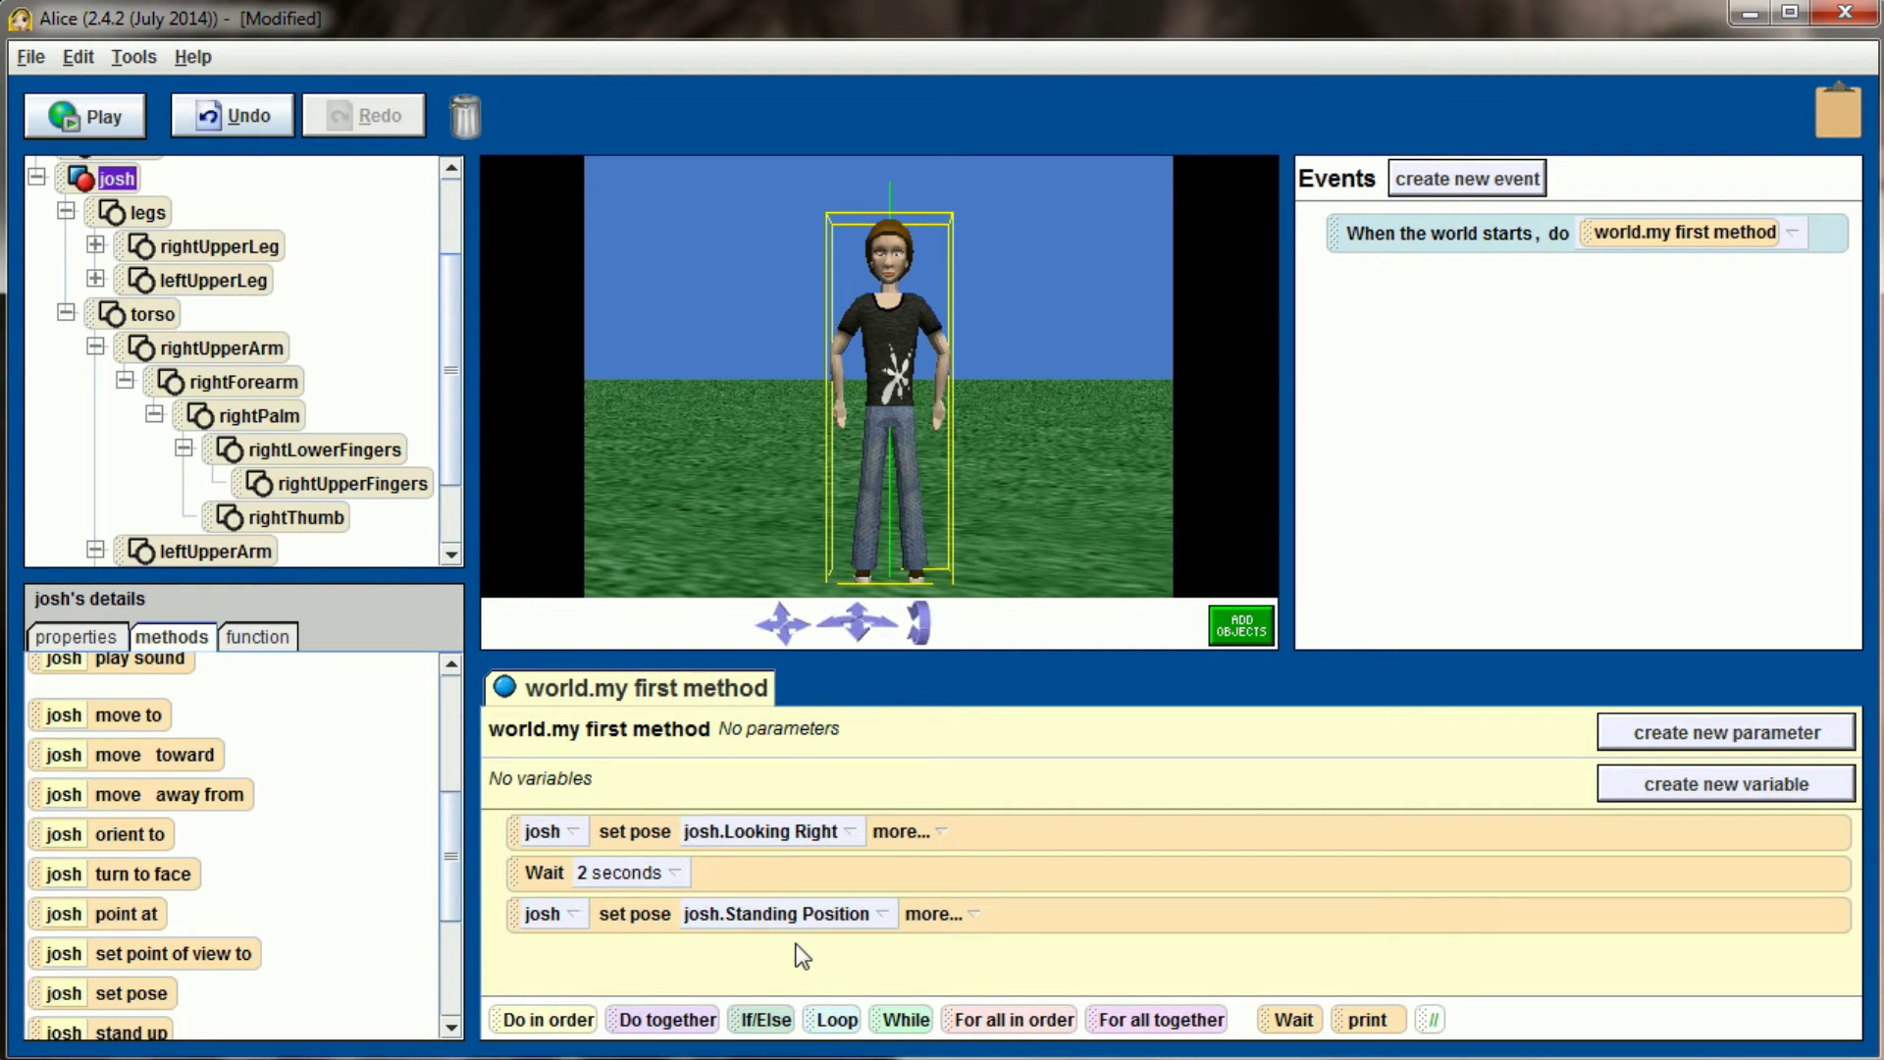
left_click(124, 112)
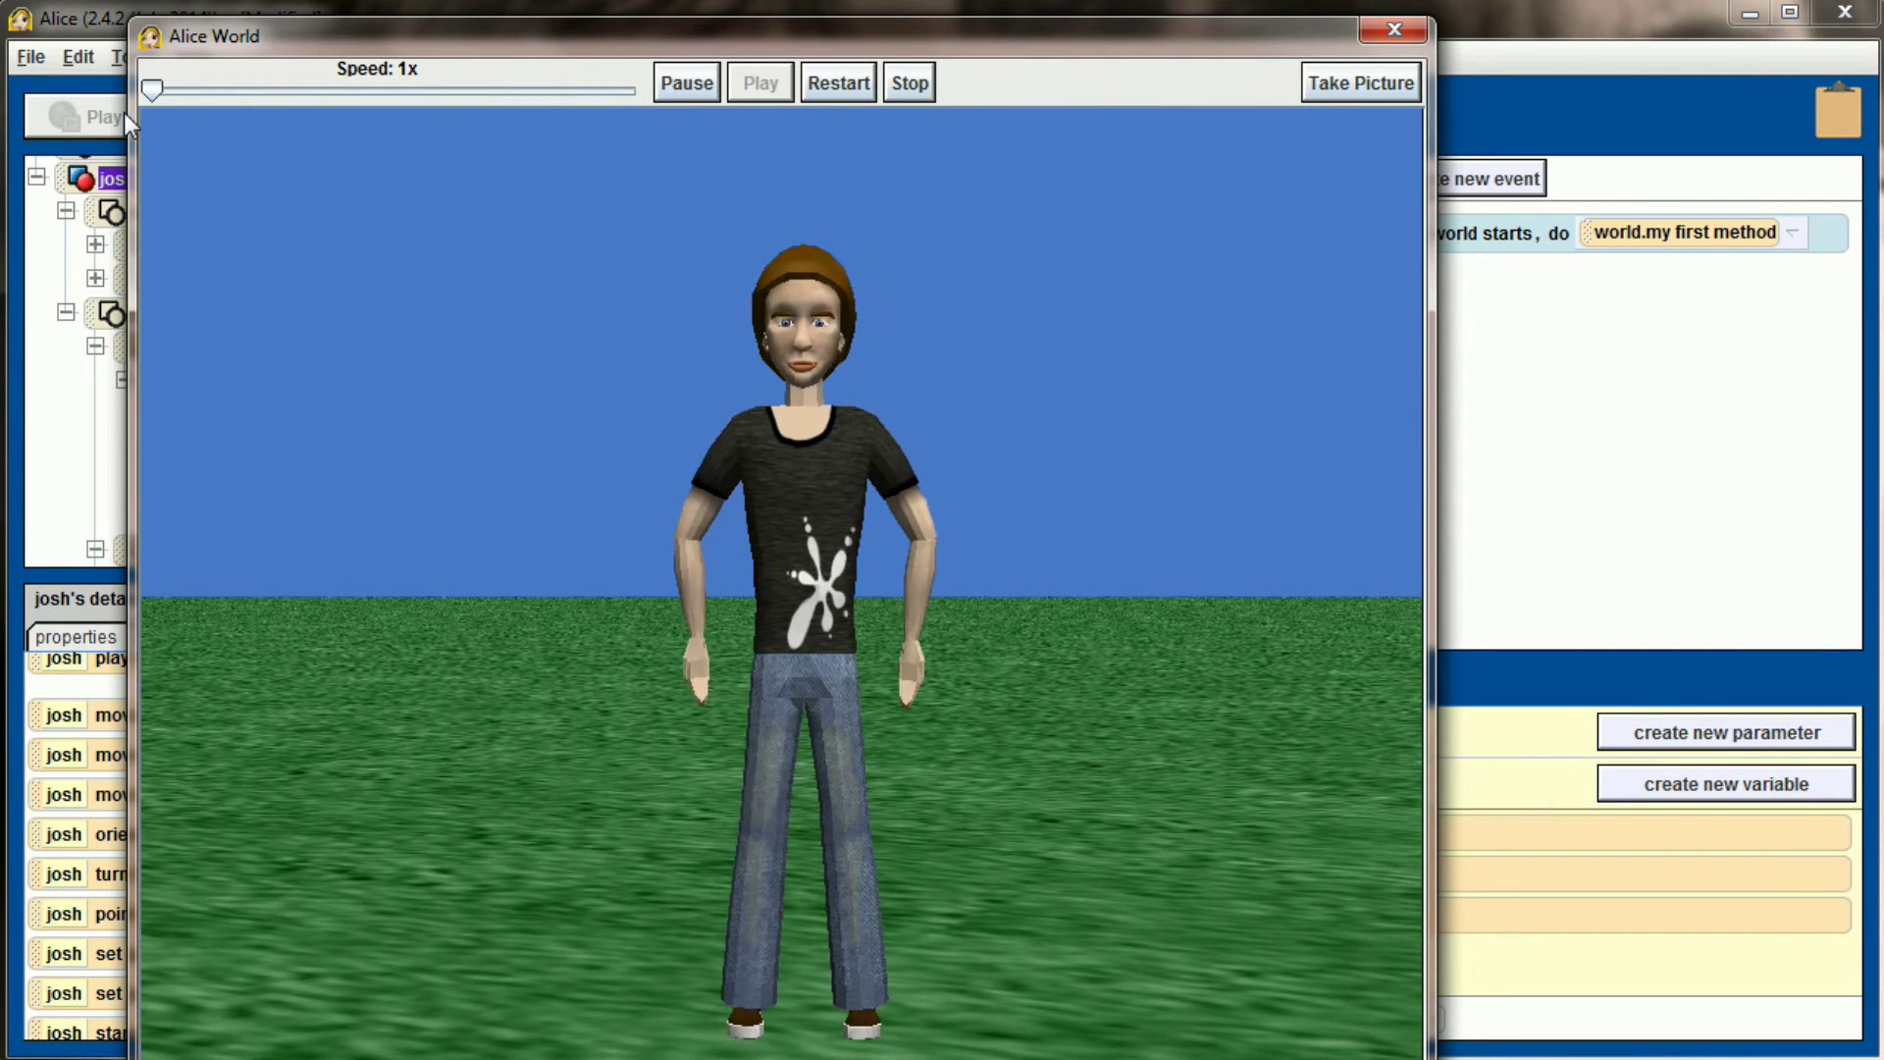
left_click(1399, 37)
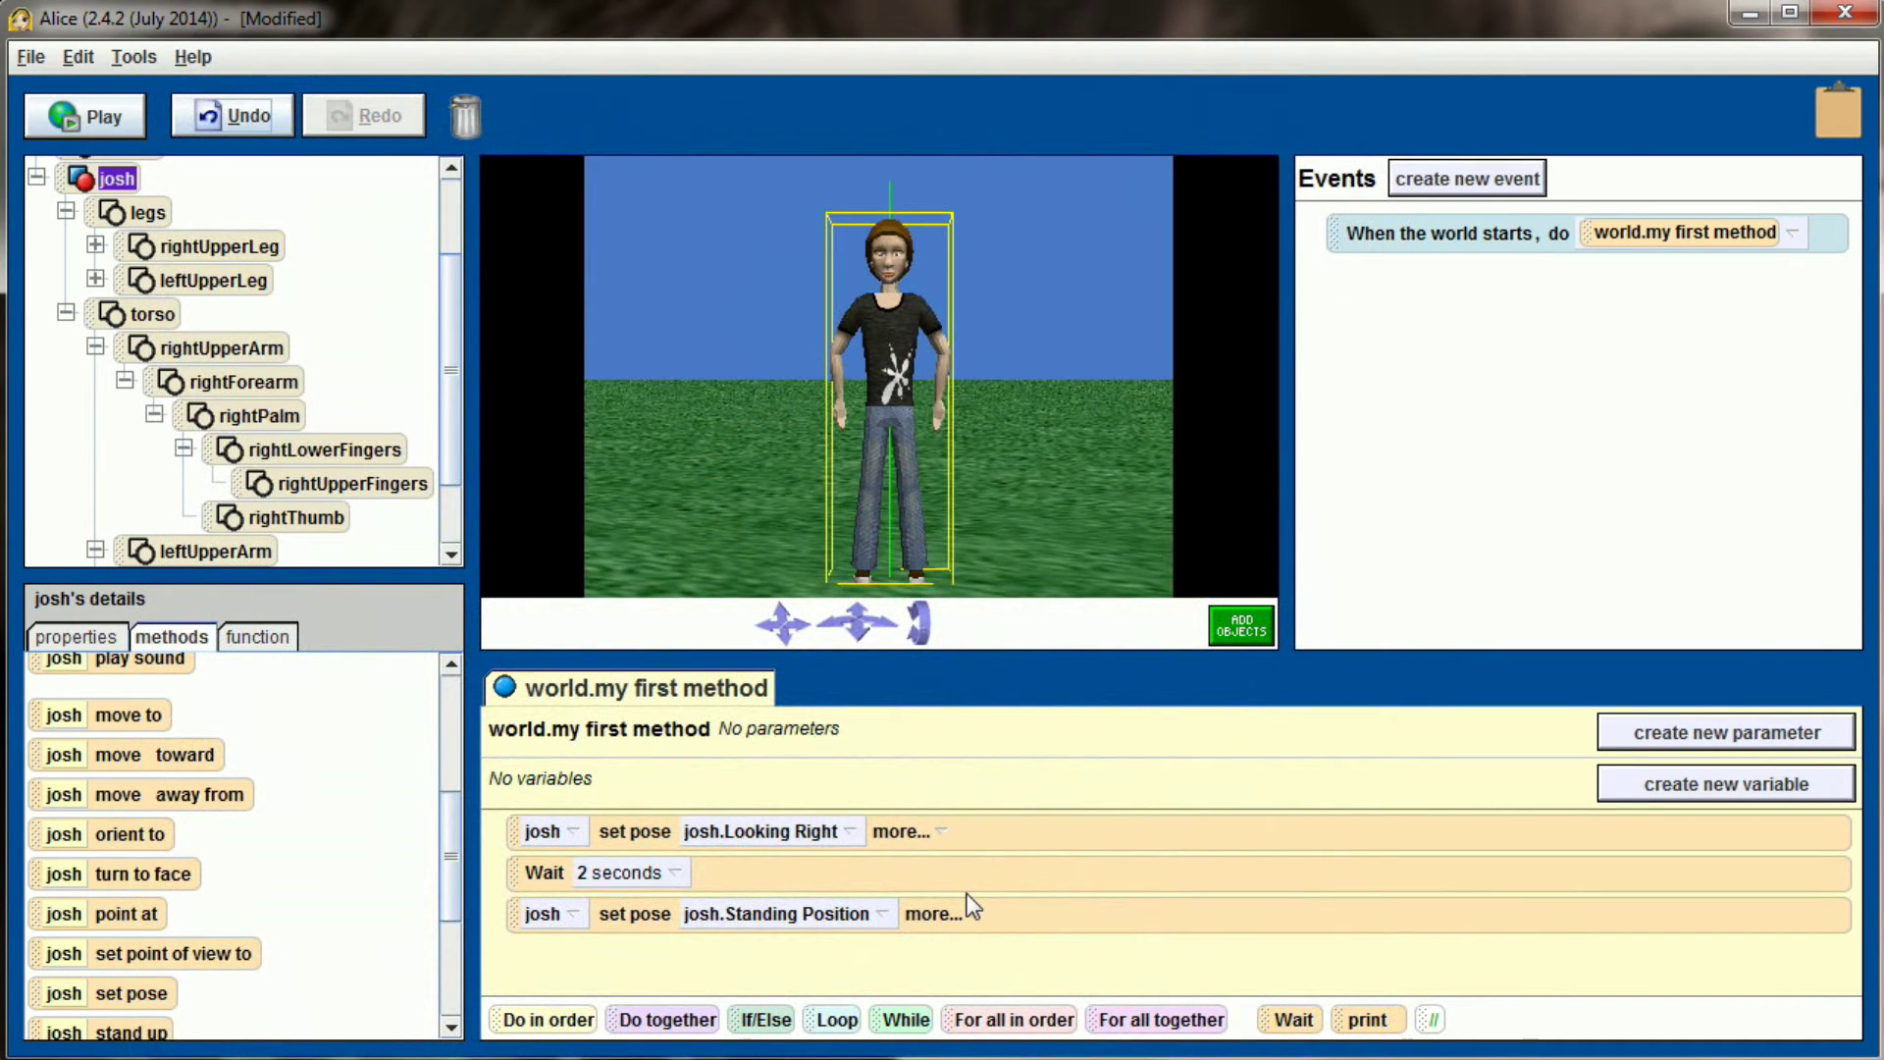
Step: Give both the Looking Right and Standing Position set pose steps a 2-second duration
left_click(908, 832)
mouse_move(946, 891)
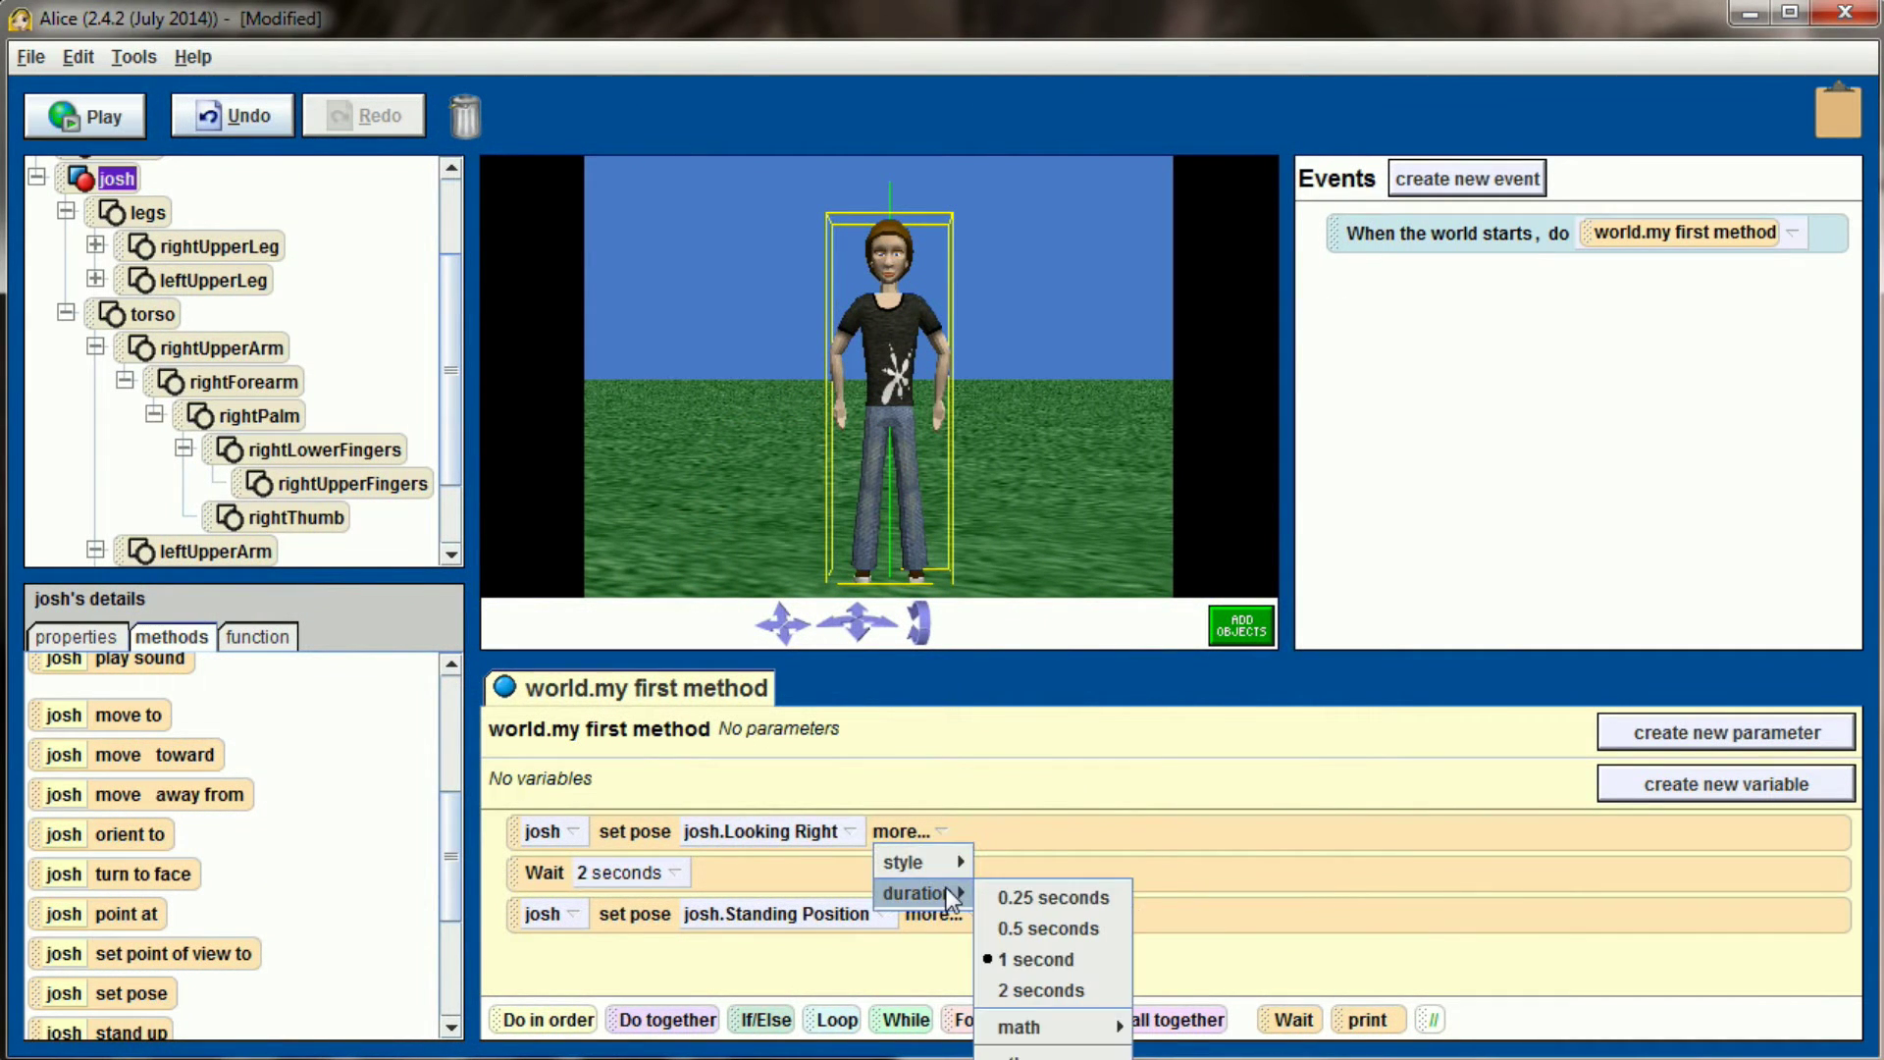
left_click(1056, 986)
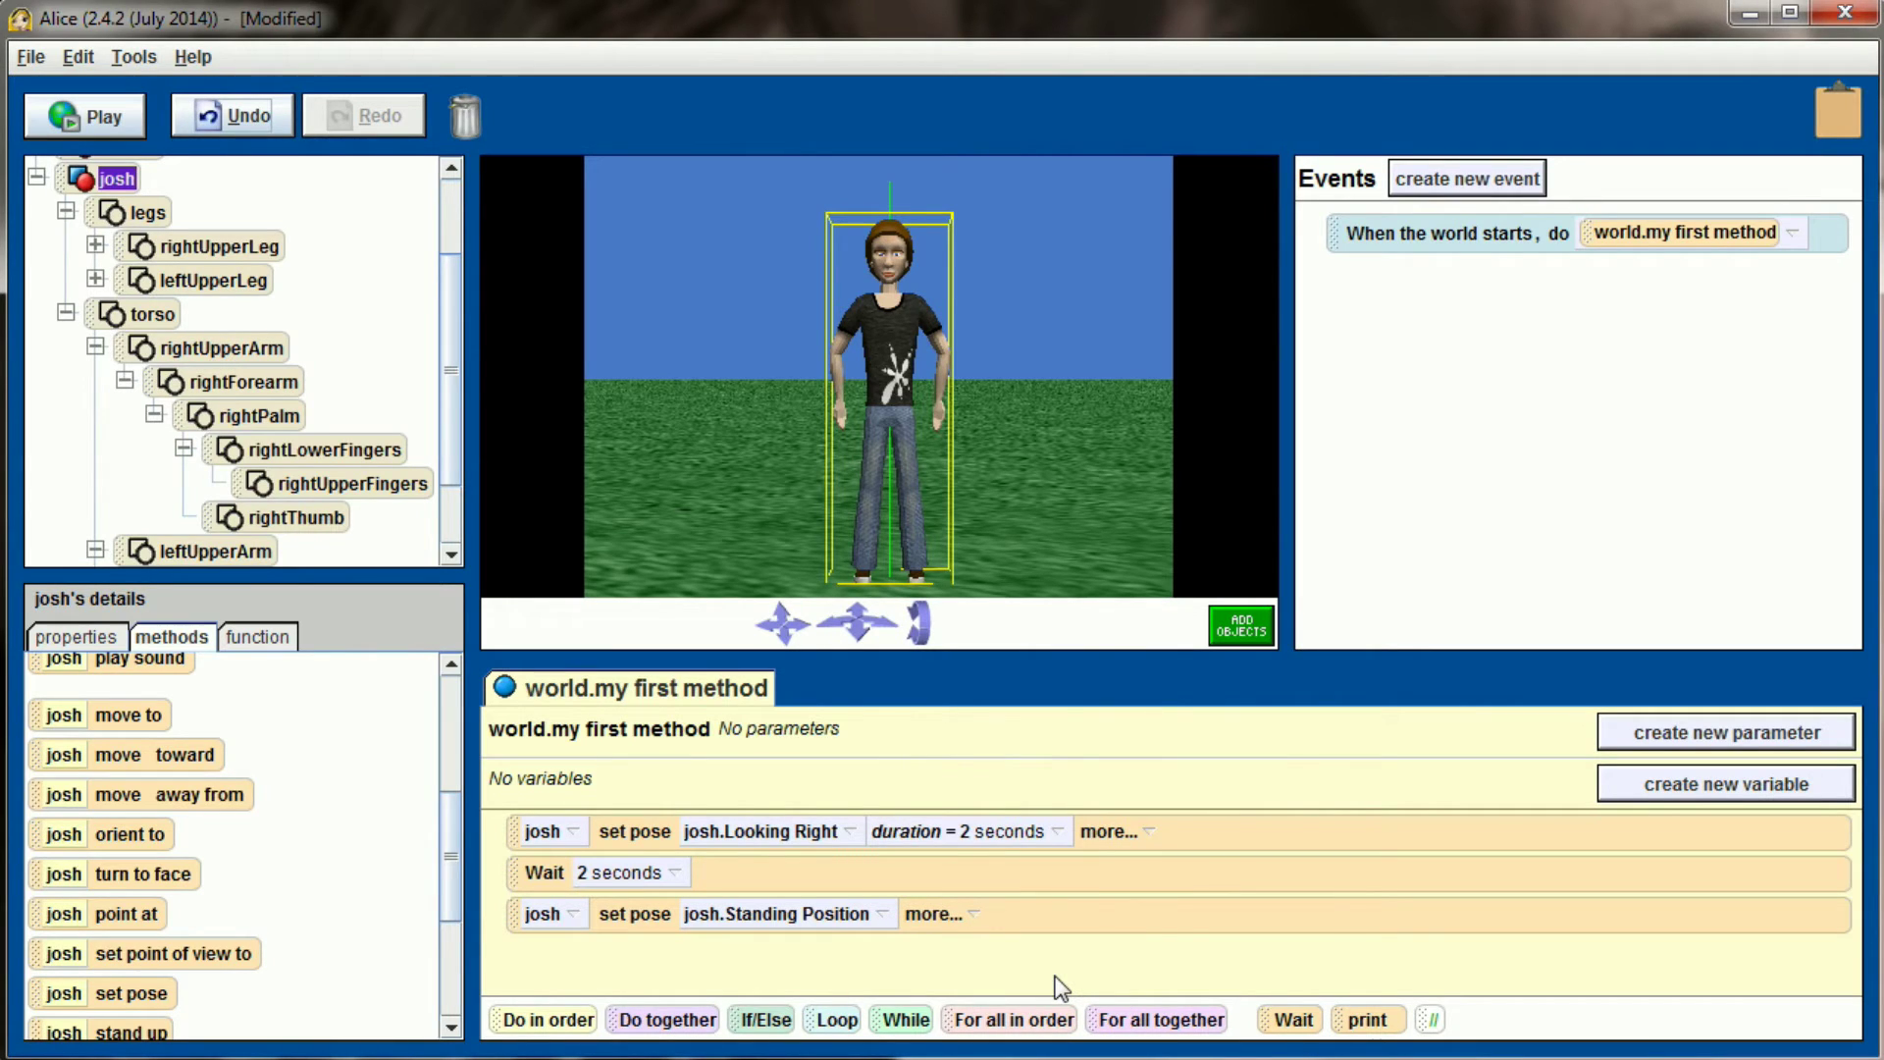
left_click(938, 914)
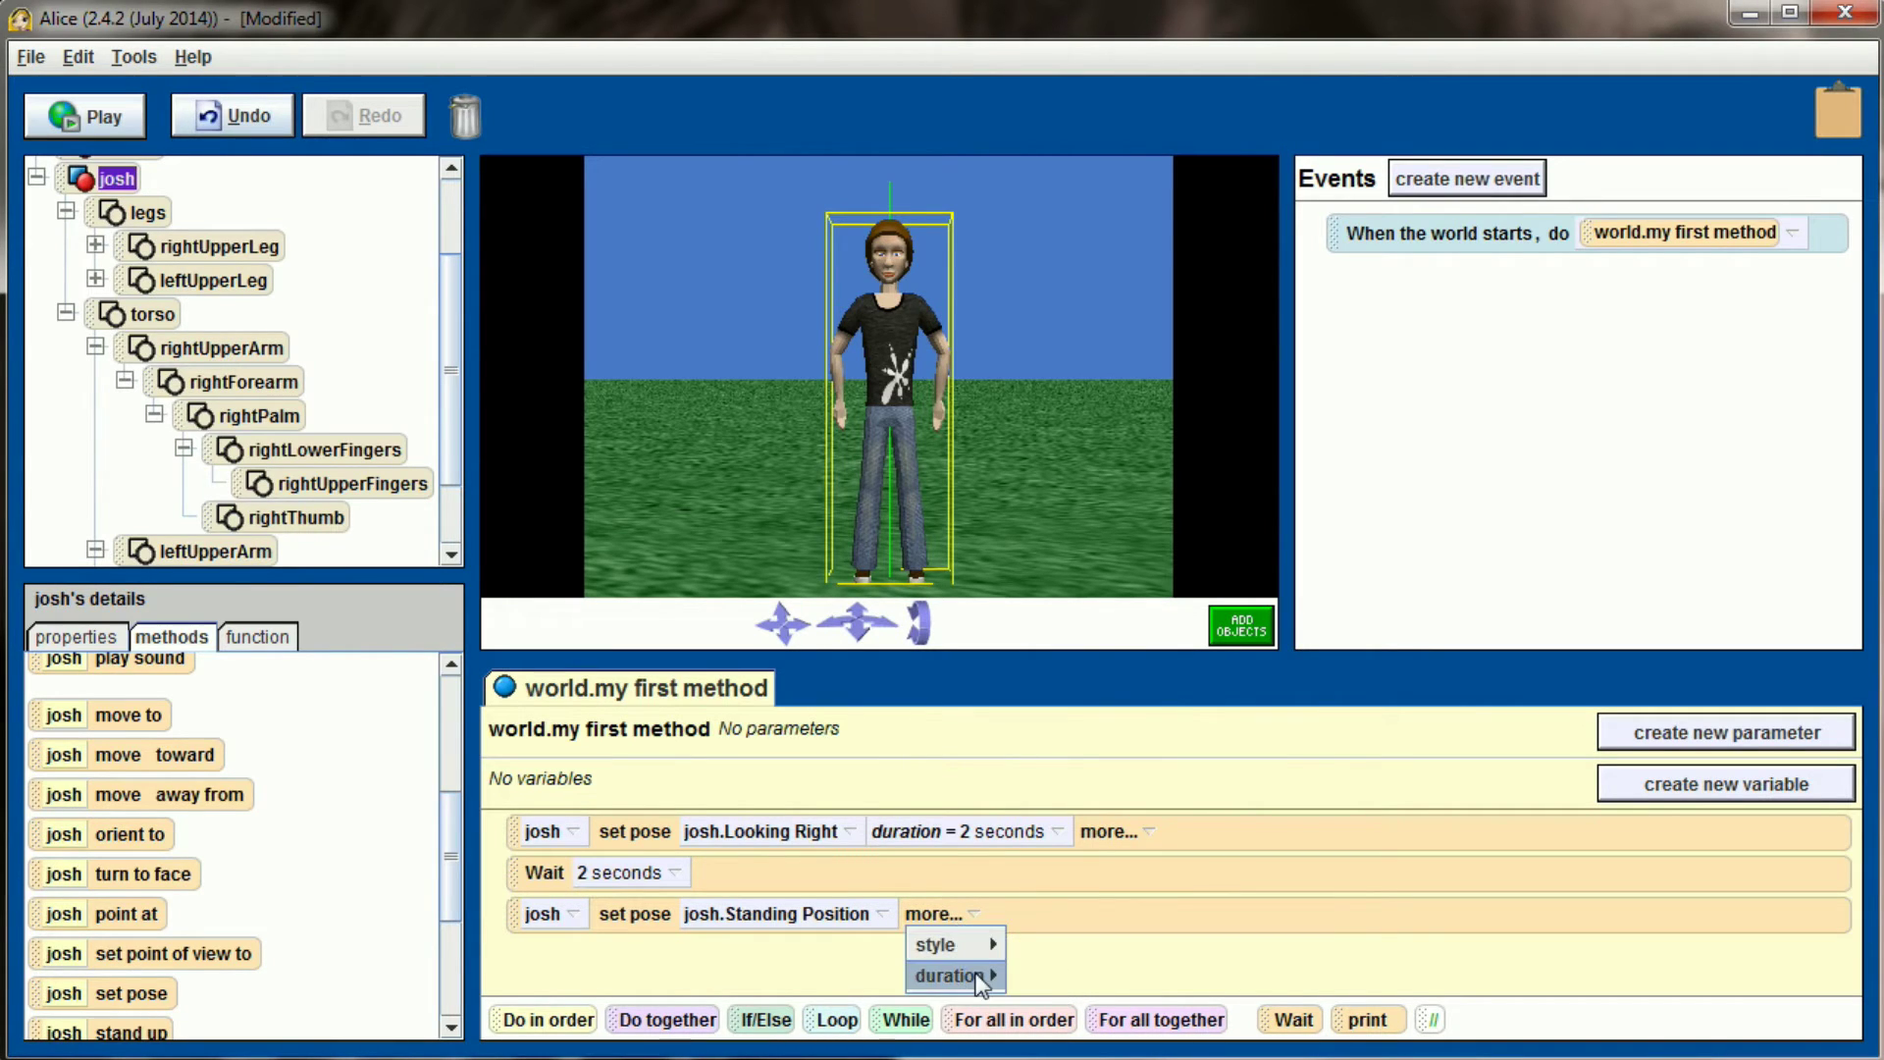
mouse_move(982, 977)
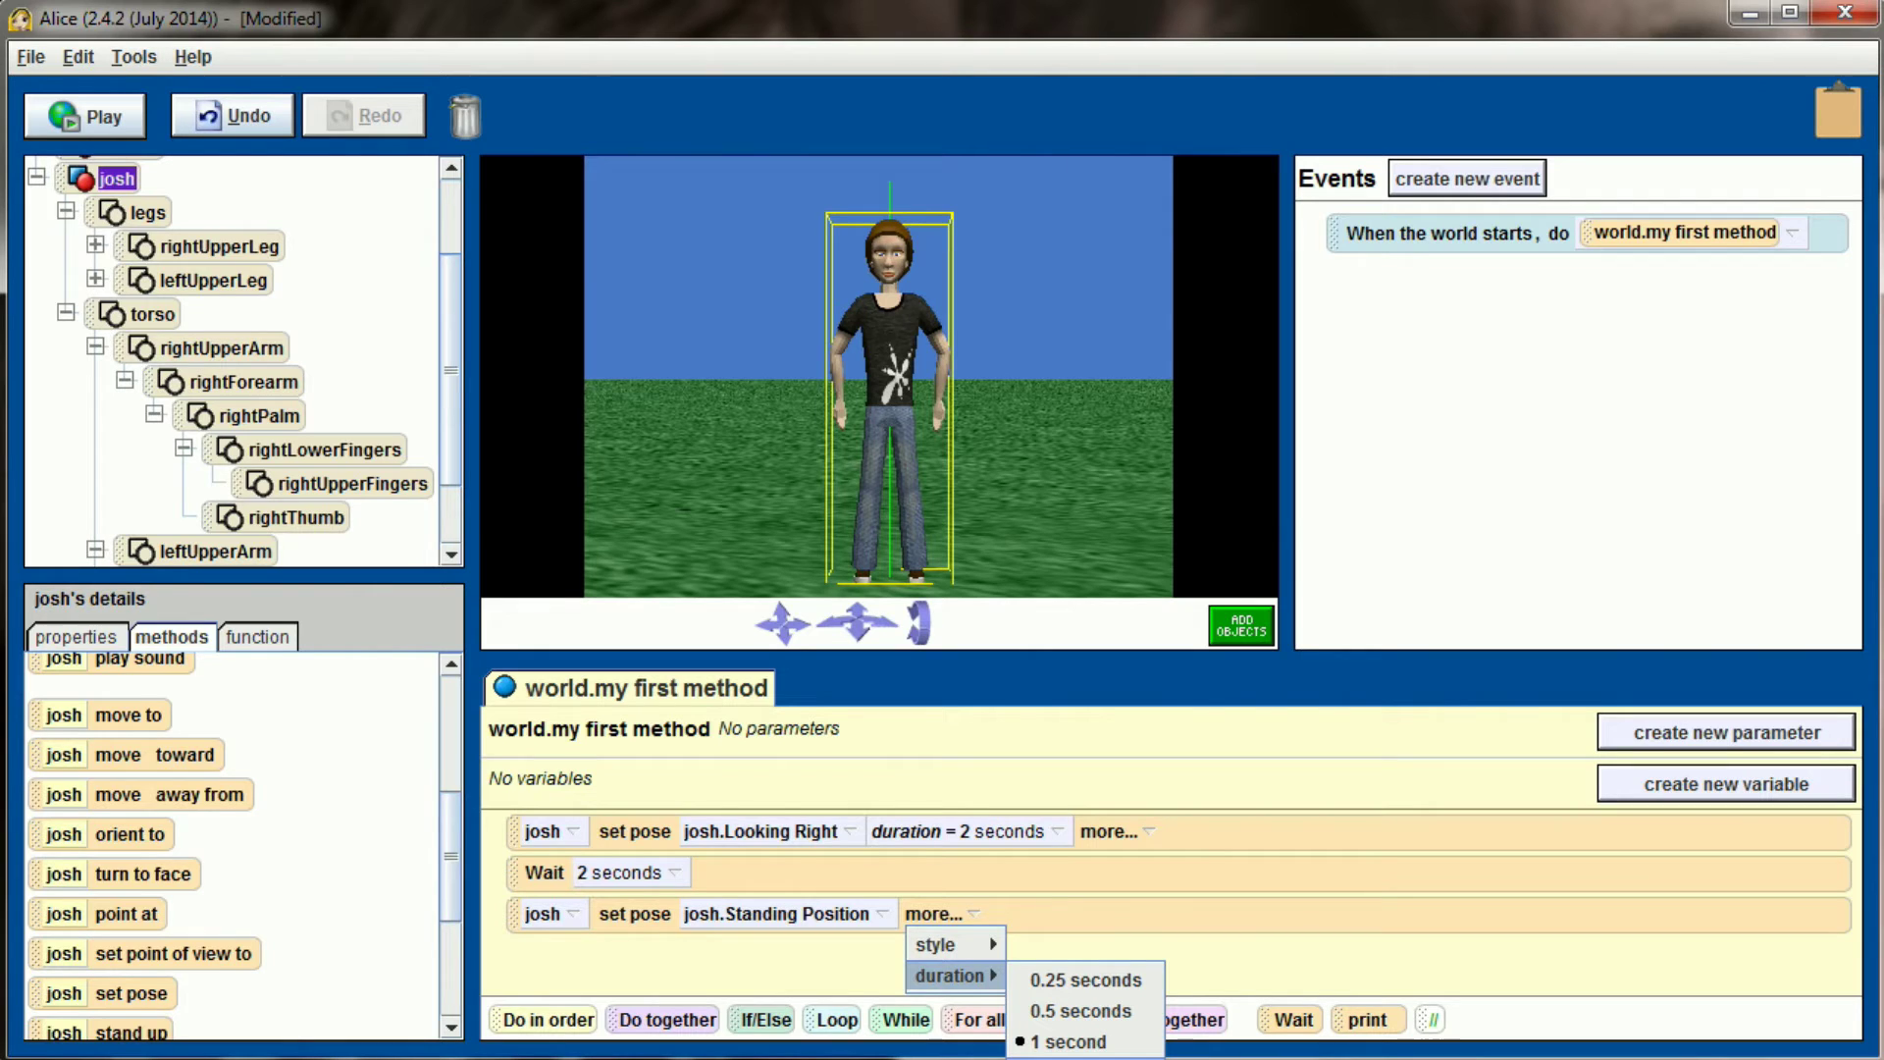
left_click(1080, 1059)
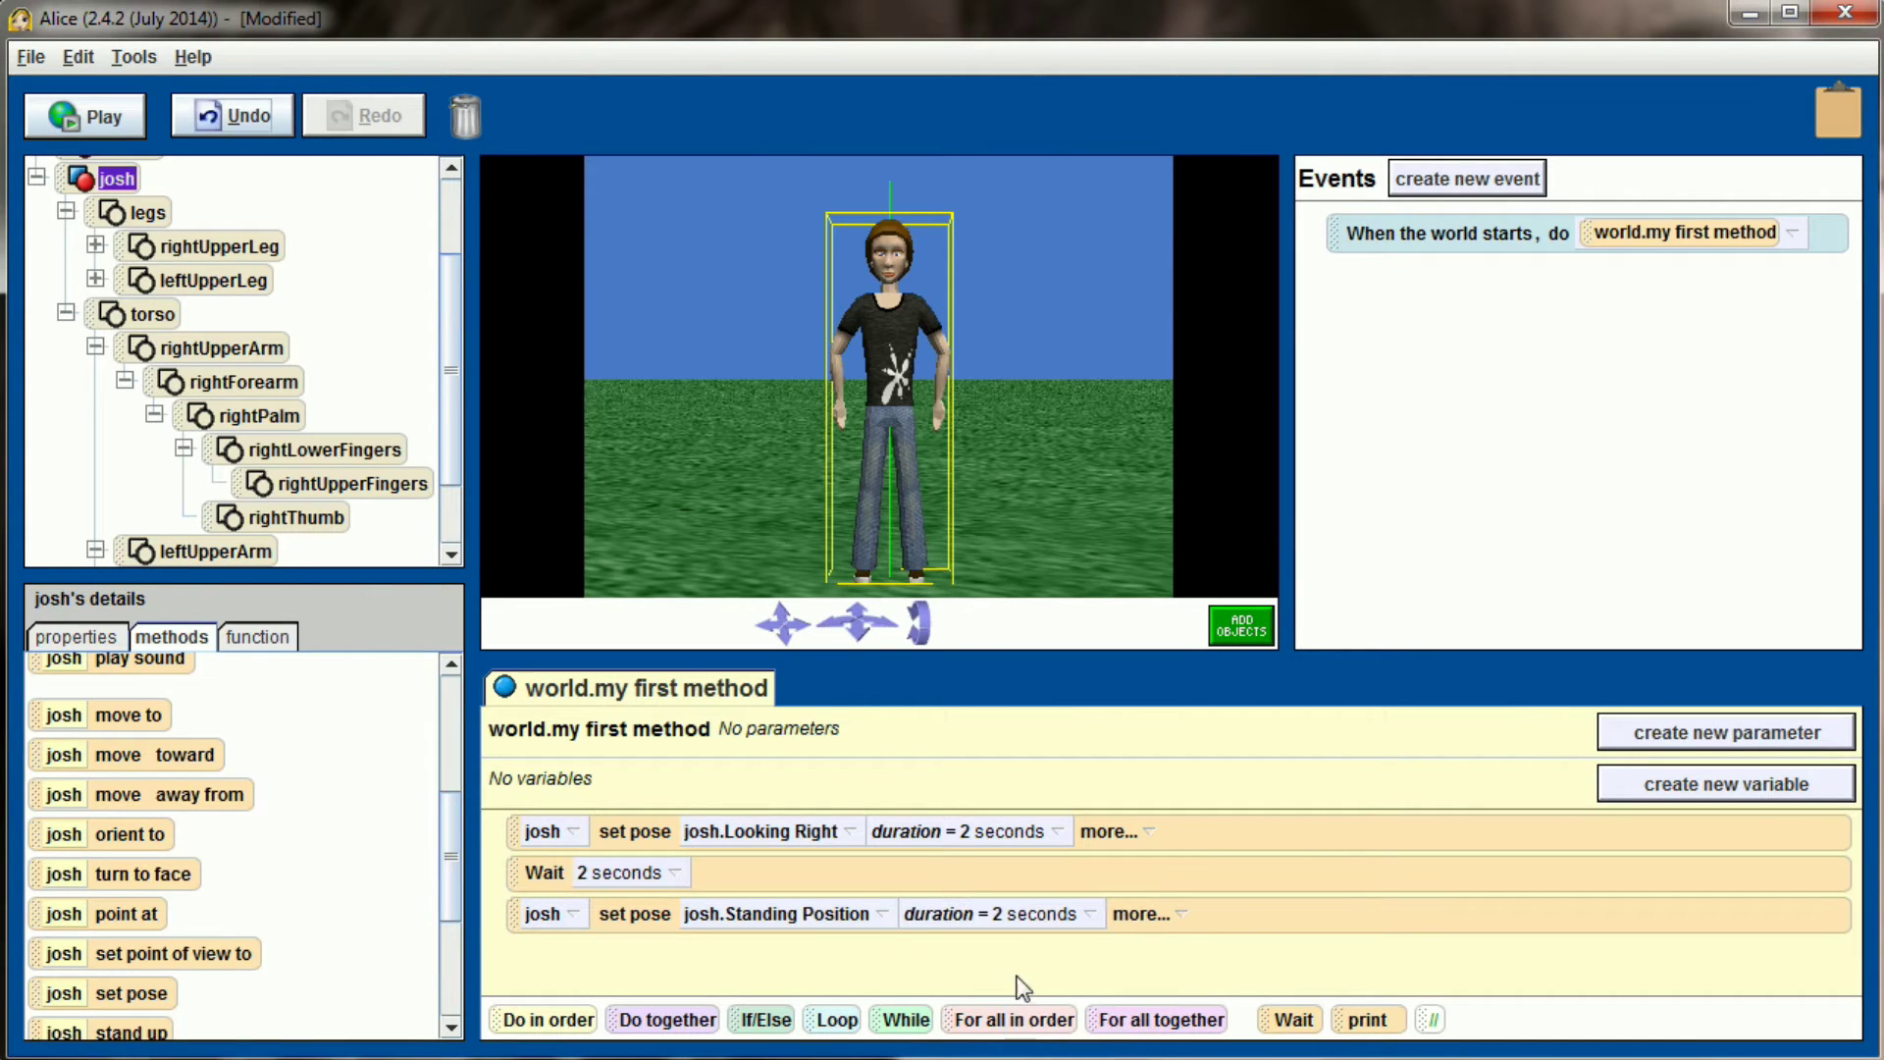
Step: Play the world to preview the animation, then reopen the scene editor
left_click(93, 118)
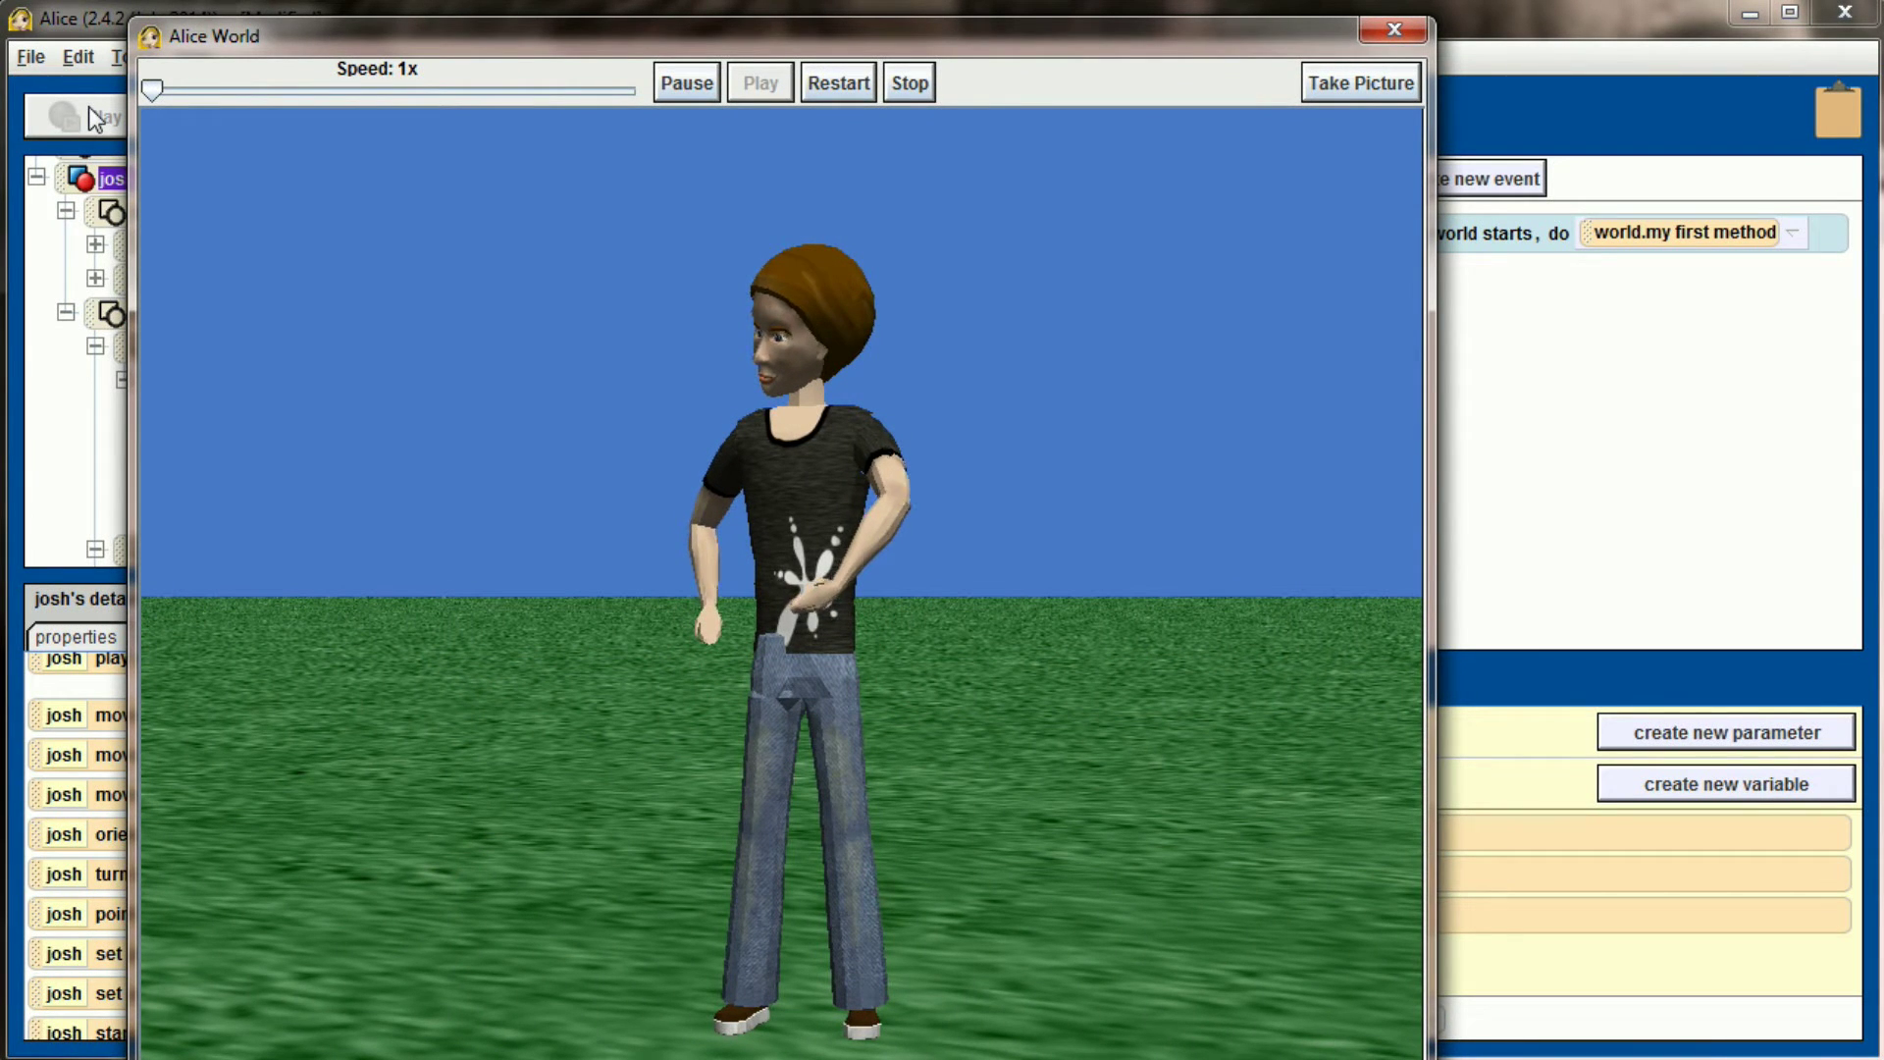
left_click(1394, 31)
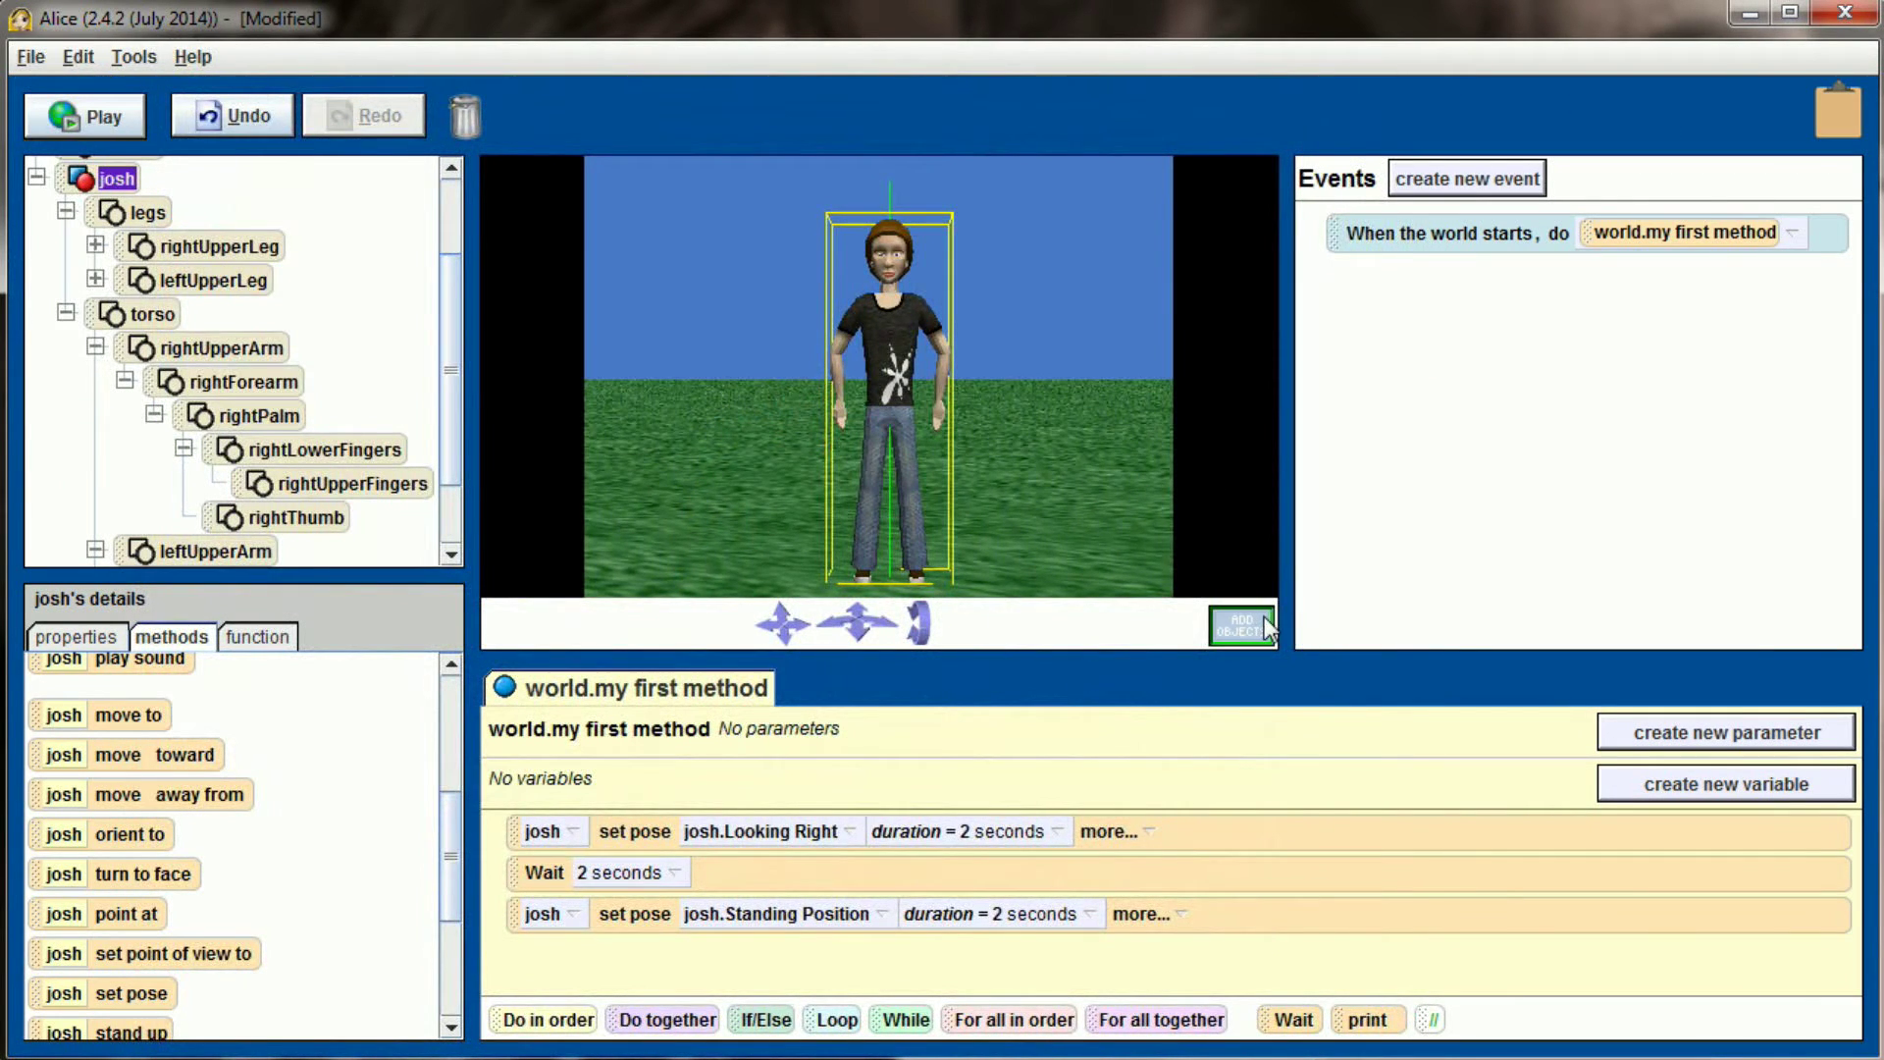
left_click(1266, 618)
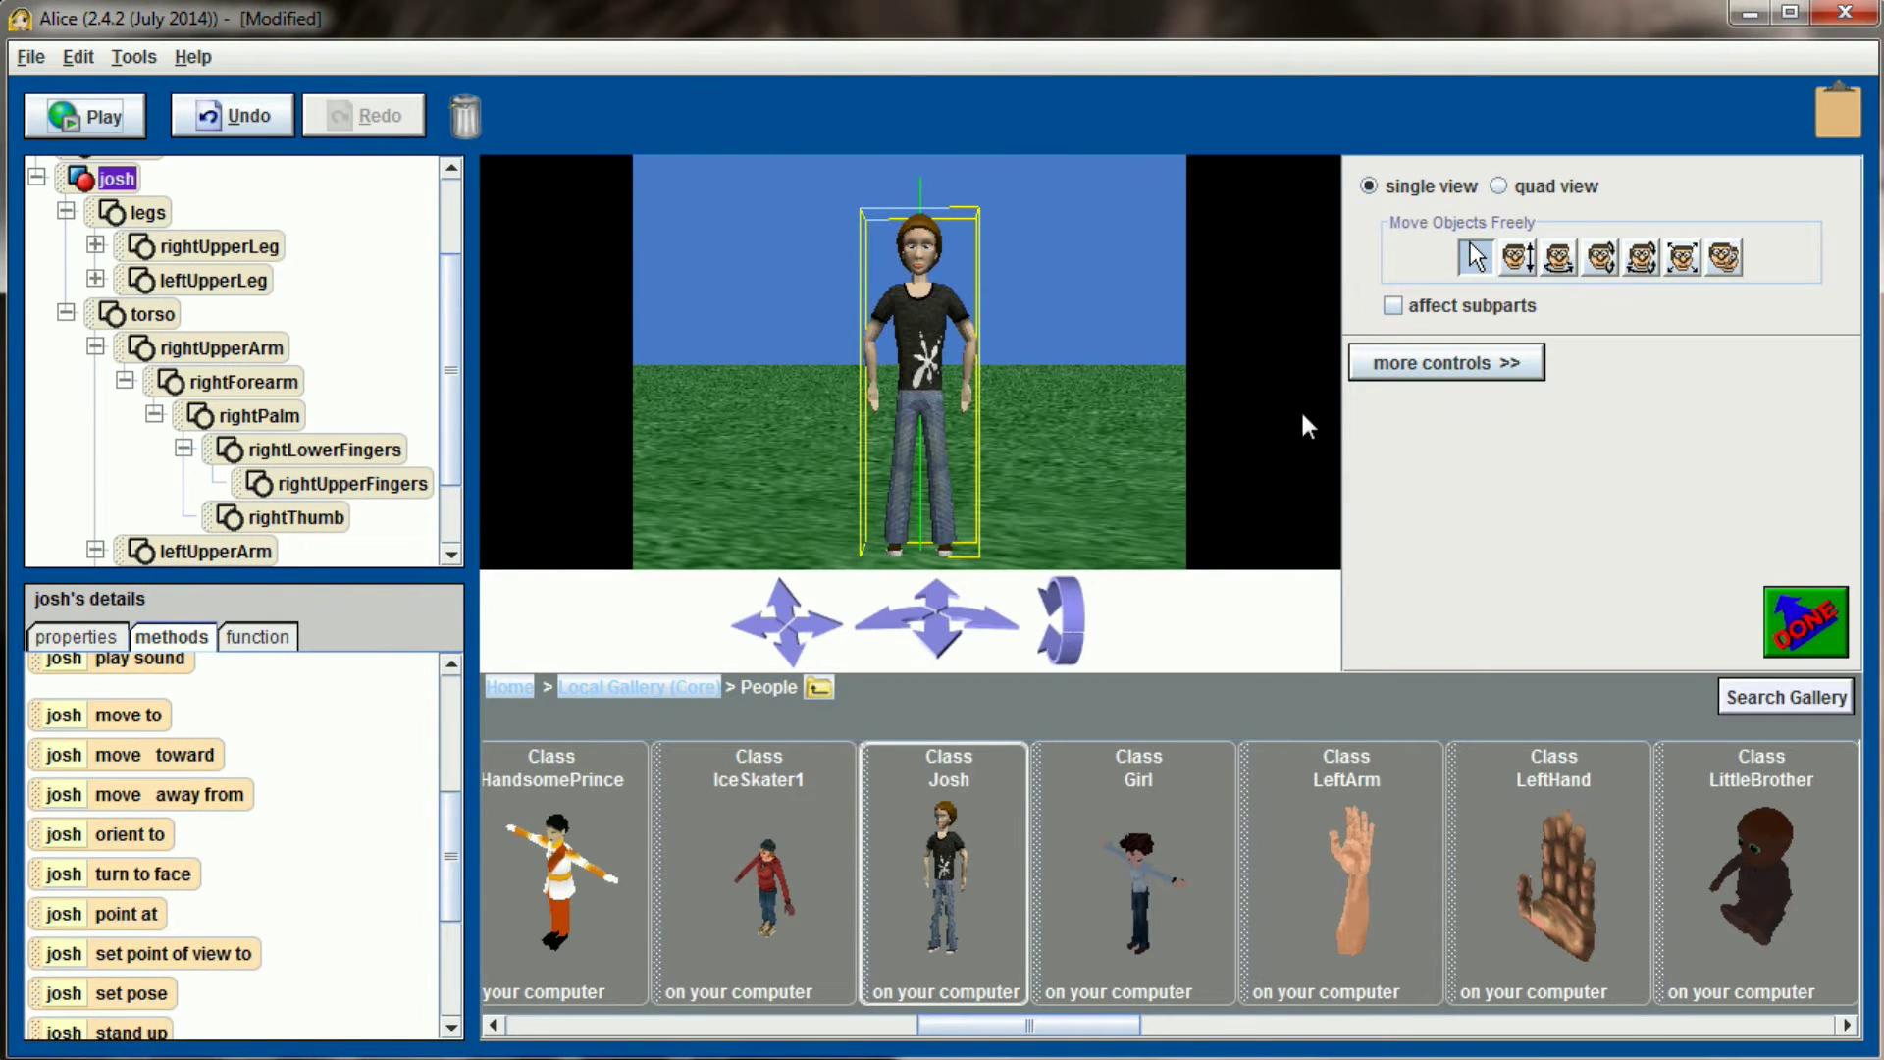
Step: With affect subparts on, tumble josh's head and body to look aside
left_click(1559, 257)
left_click(1492, 302)
left_click(1641, 257)
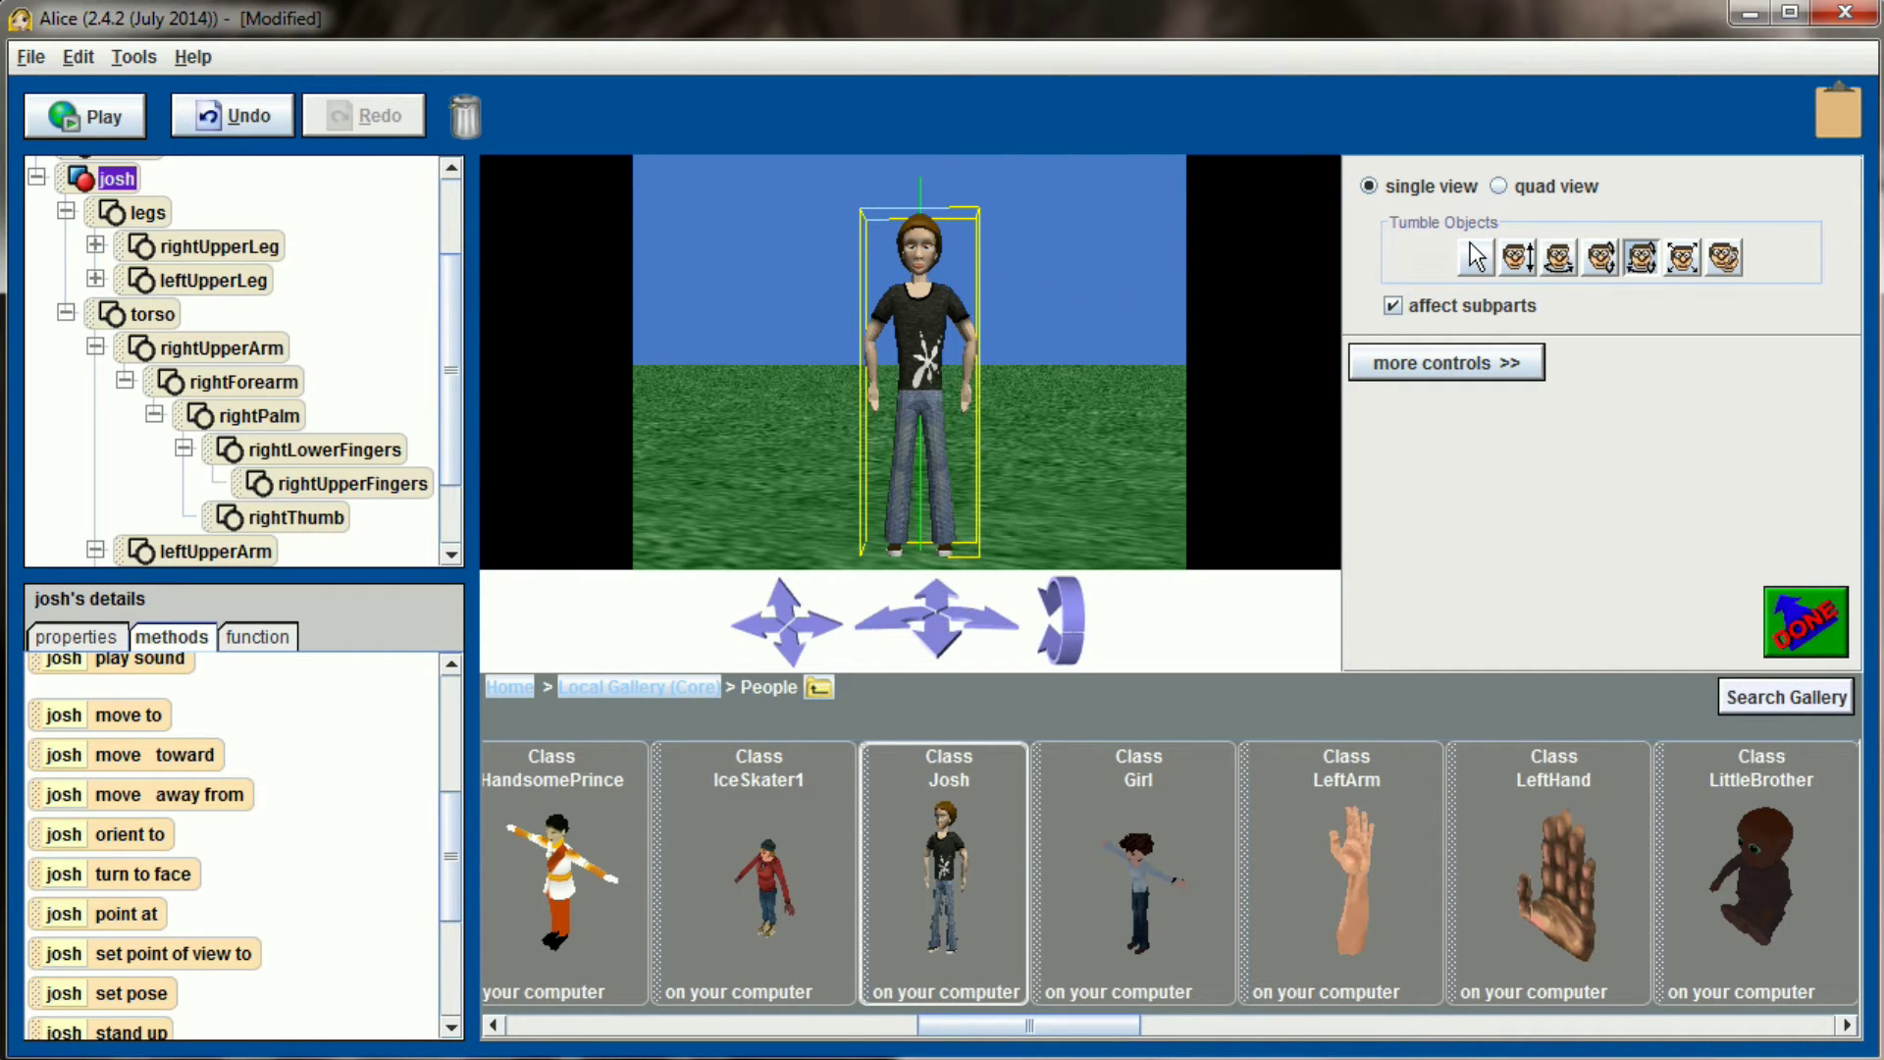
left_click_drag(933, 332, 971, 332)
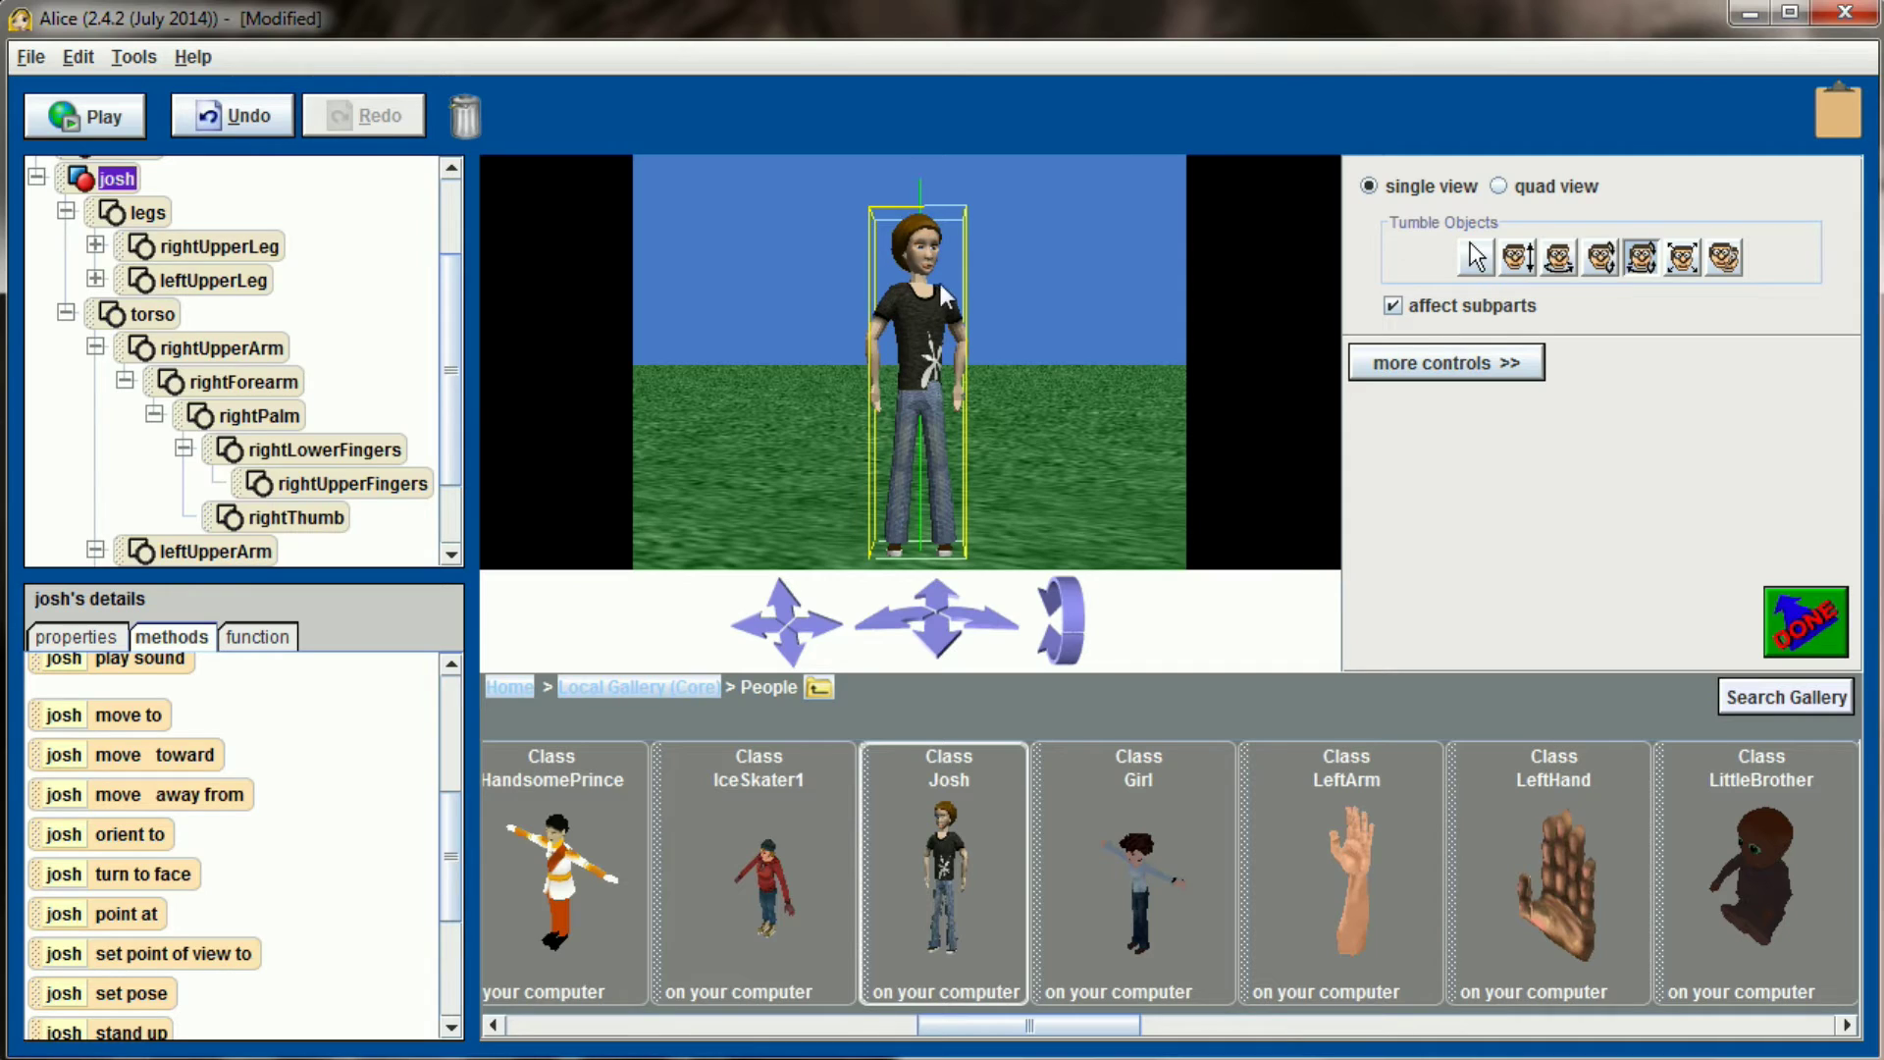
left_click_drag(923, 261, 1003, 328)
Step: Swing, tilt forward and turn josh's right upper arm in toward his body
left_click(1559, 257)
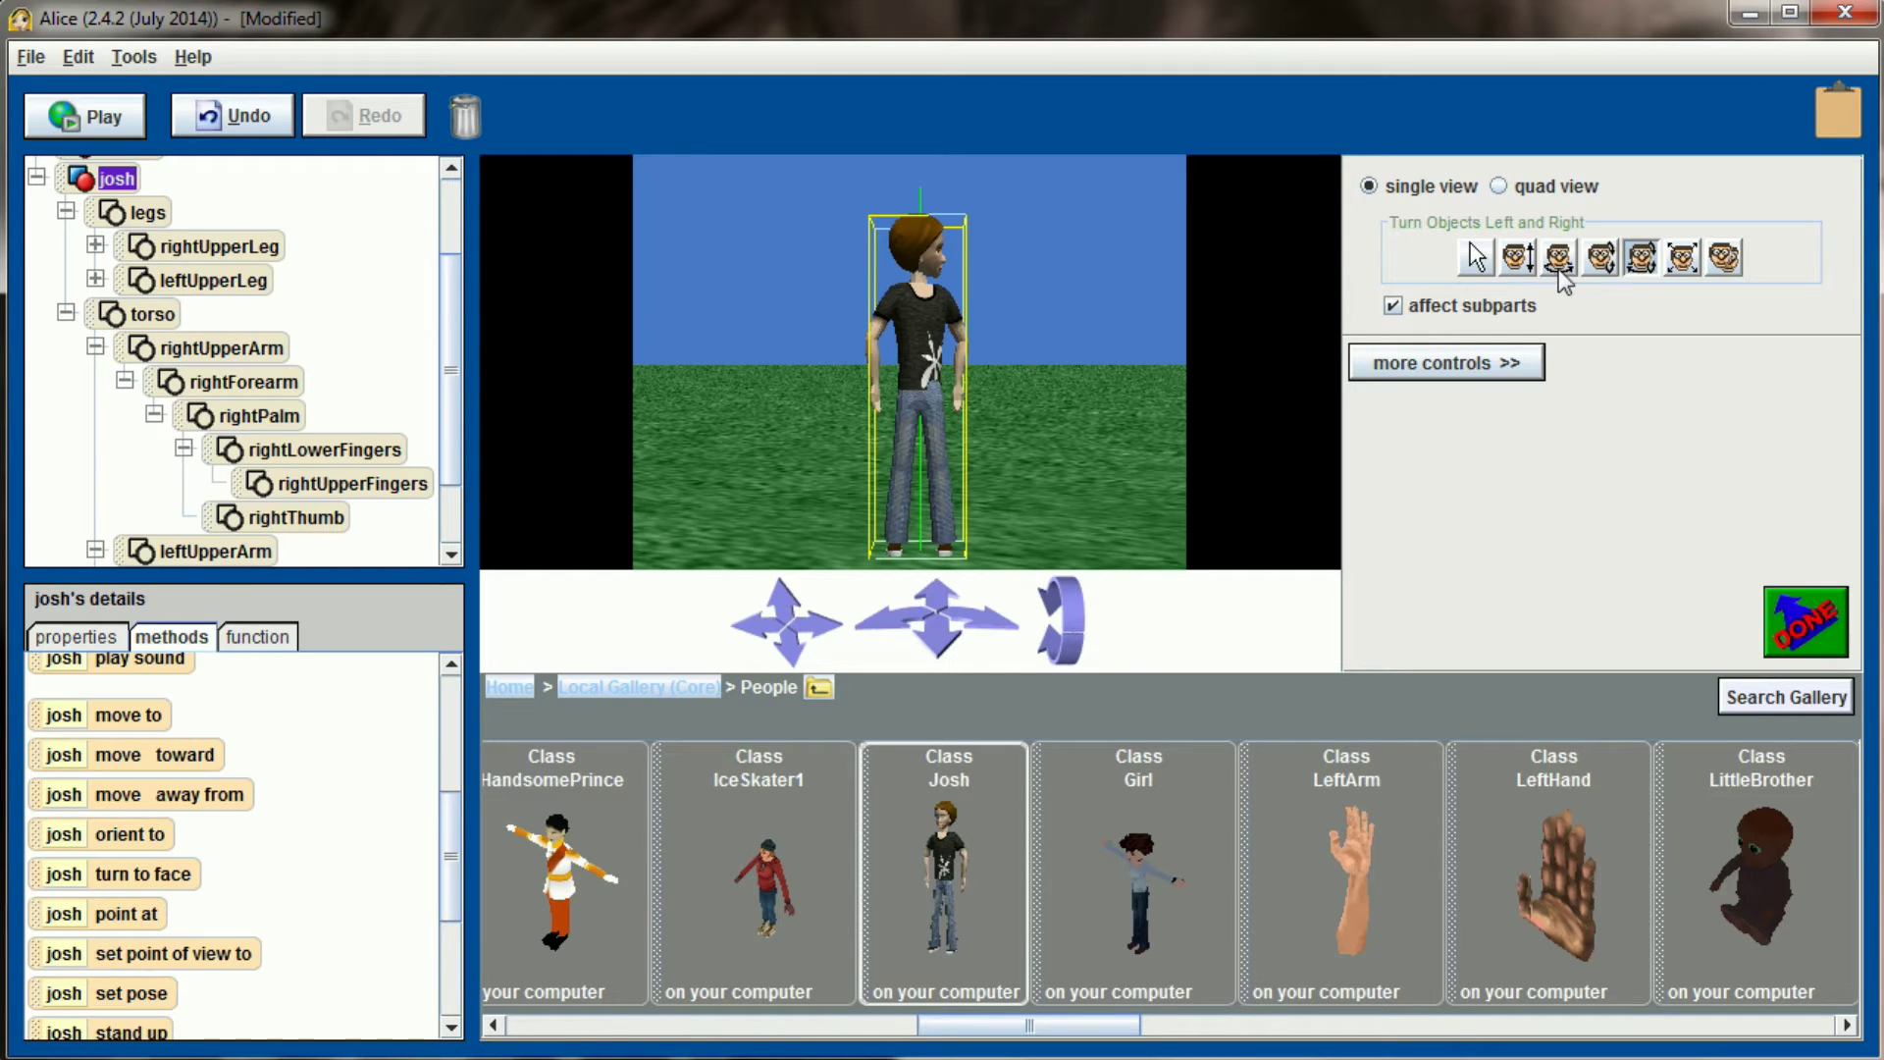
left_click(885, 304)
left_click_drag(885, 304, 876, 306)
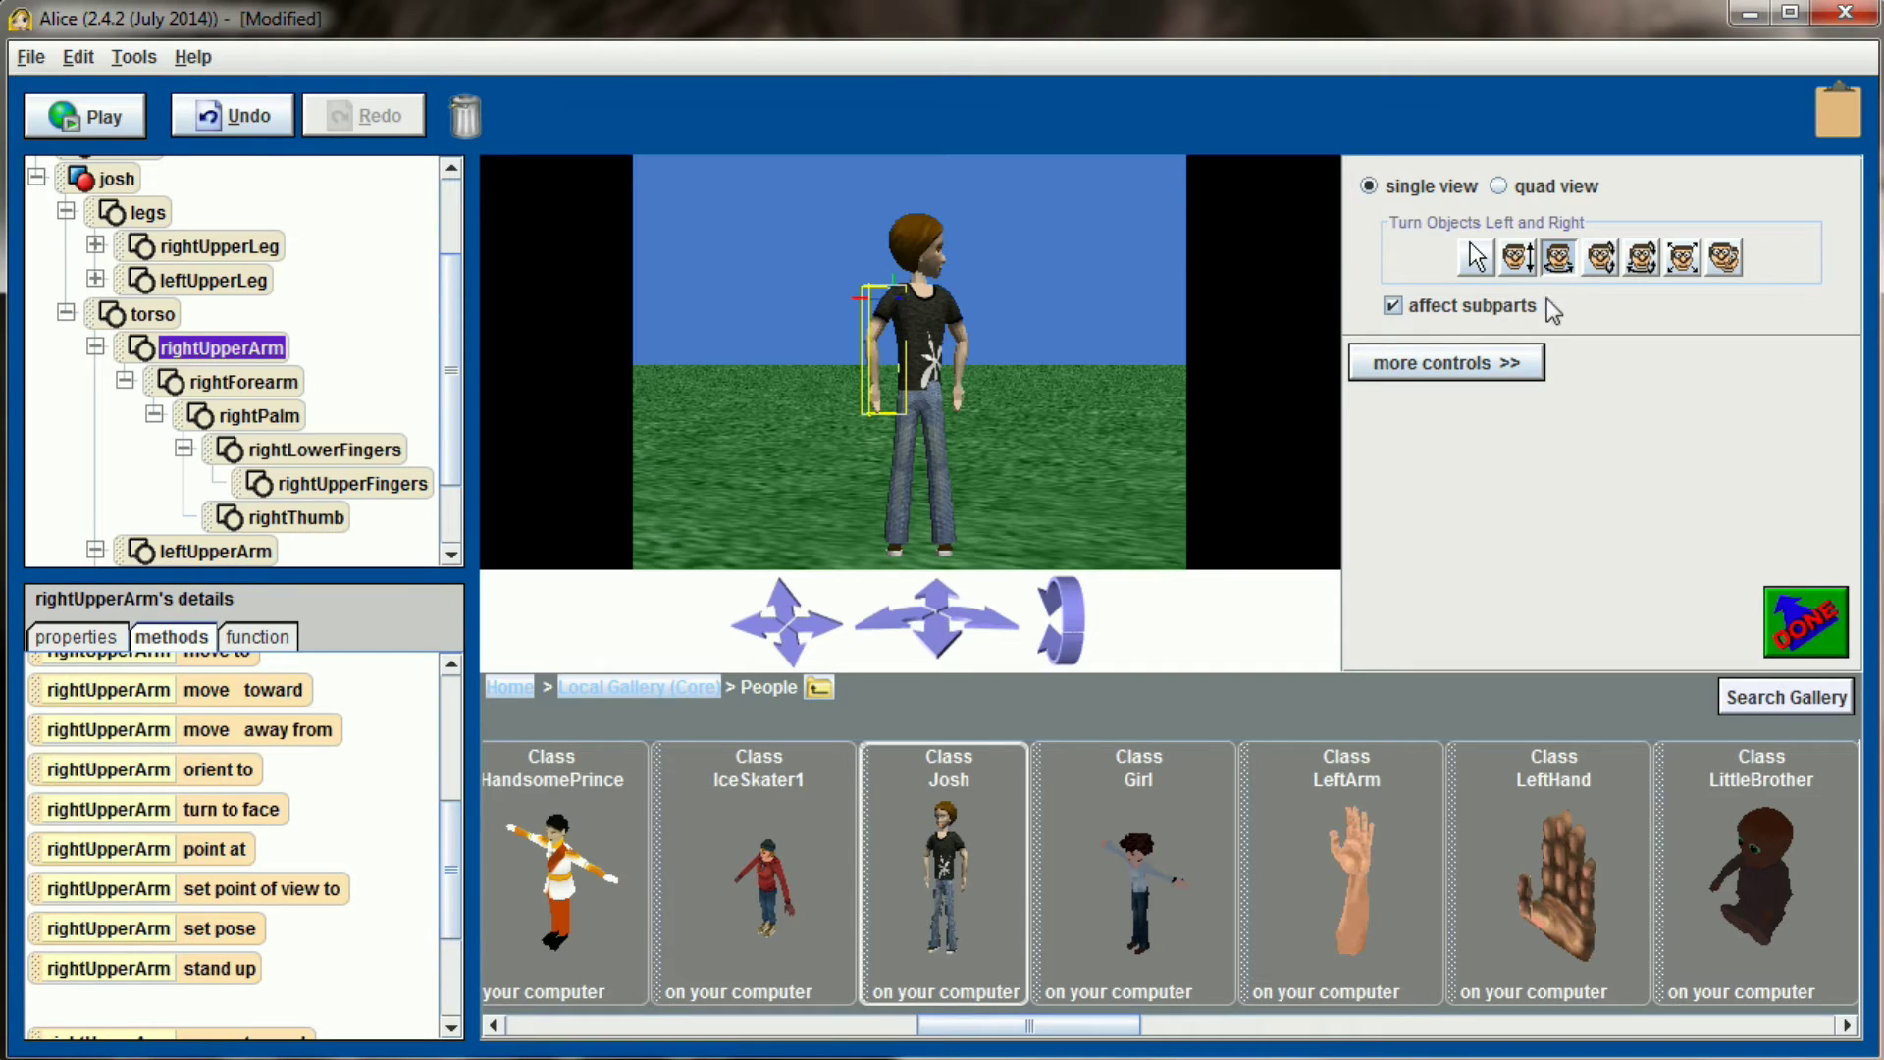
left_click(1600, 257)
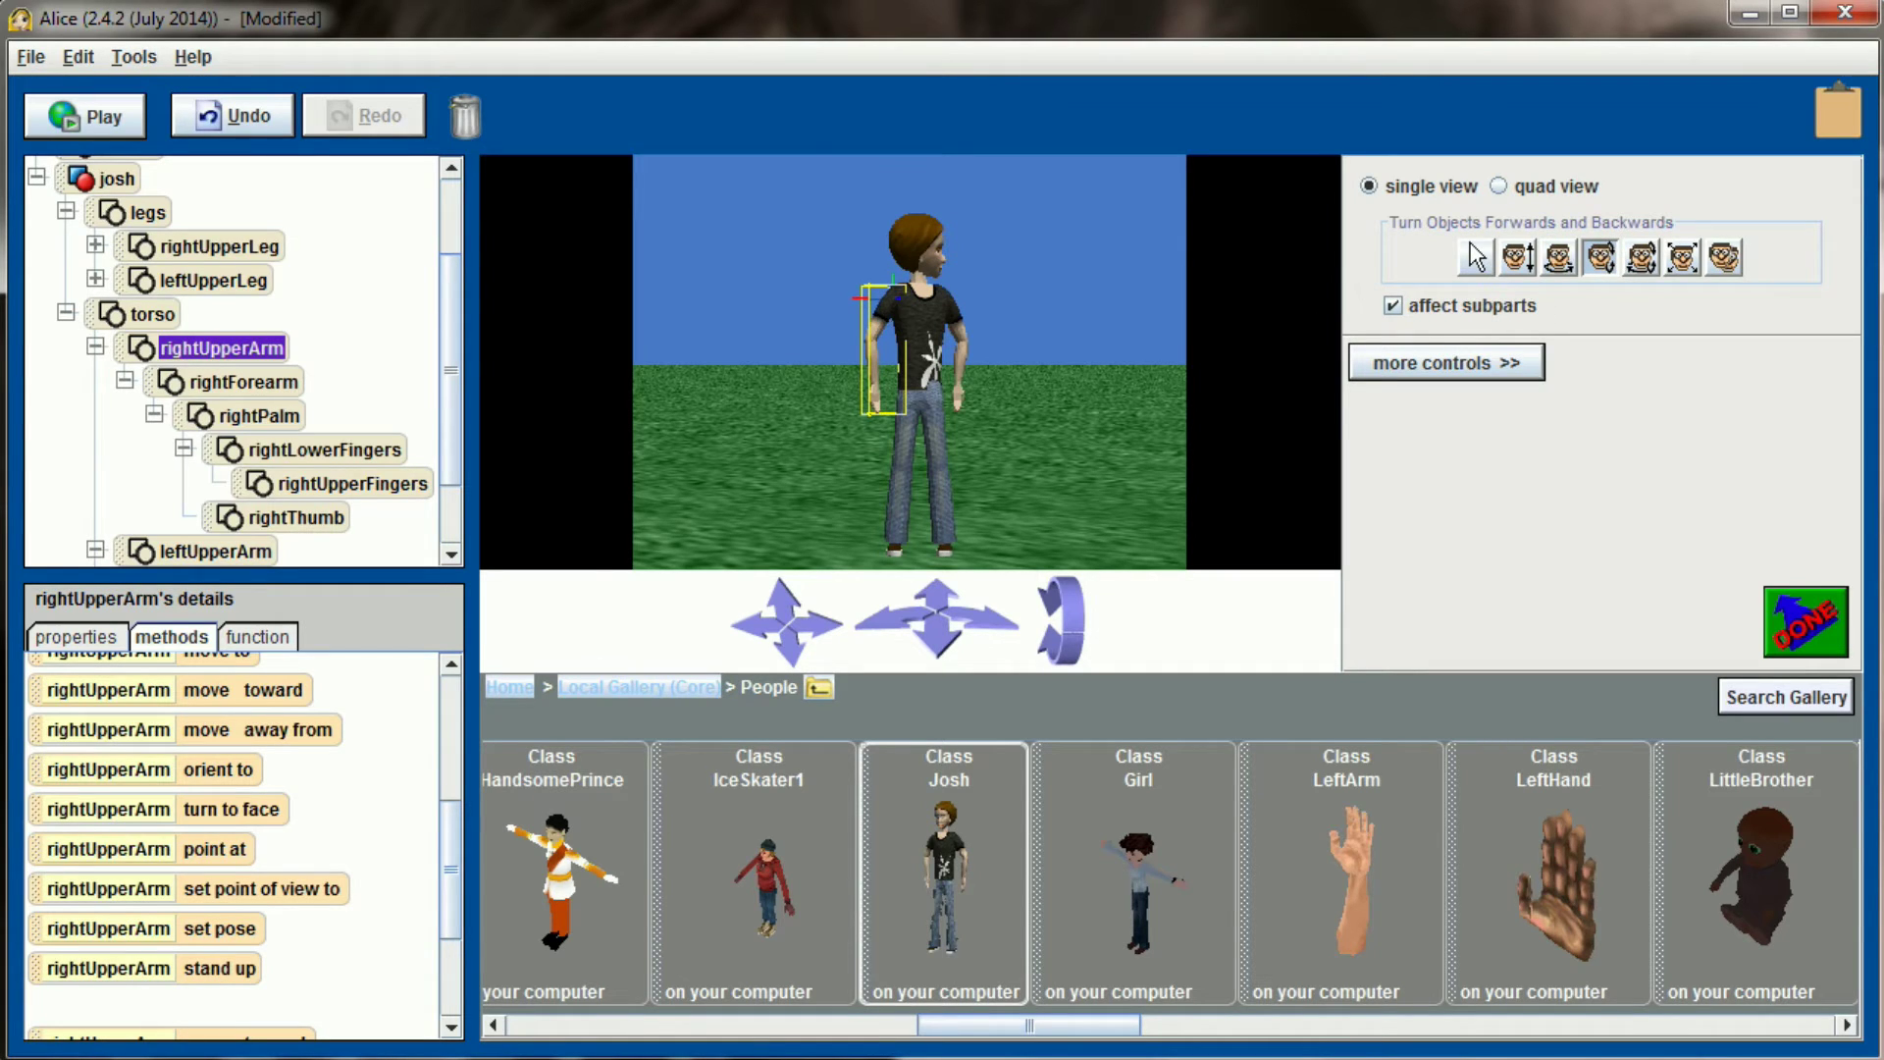
left_click_drag(883, 306, 884, 284)
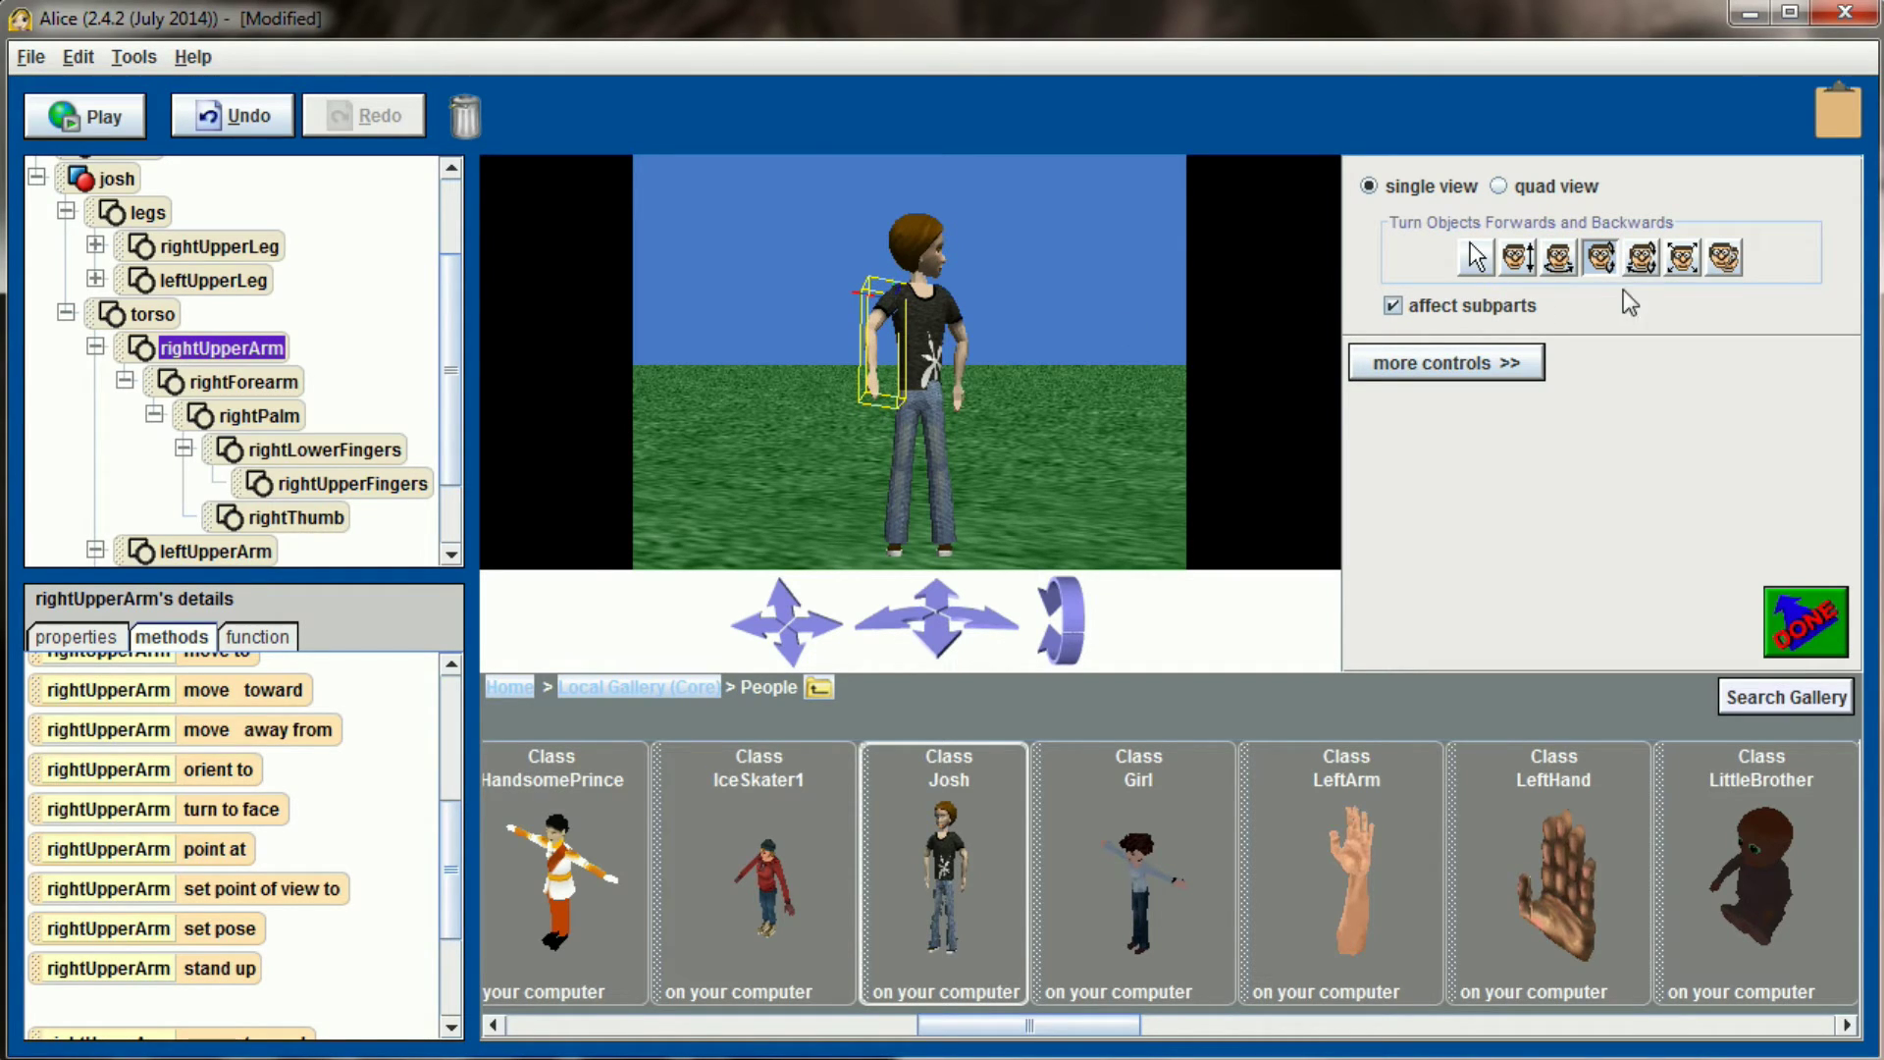
left_click(1561, 259)
left_click_drag(888, 349, 869, 350)
Step: Tumble josh's right-hand fingers into position
left_click(891, 390)
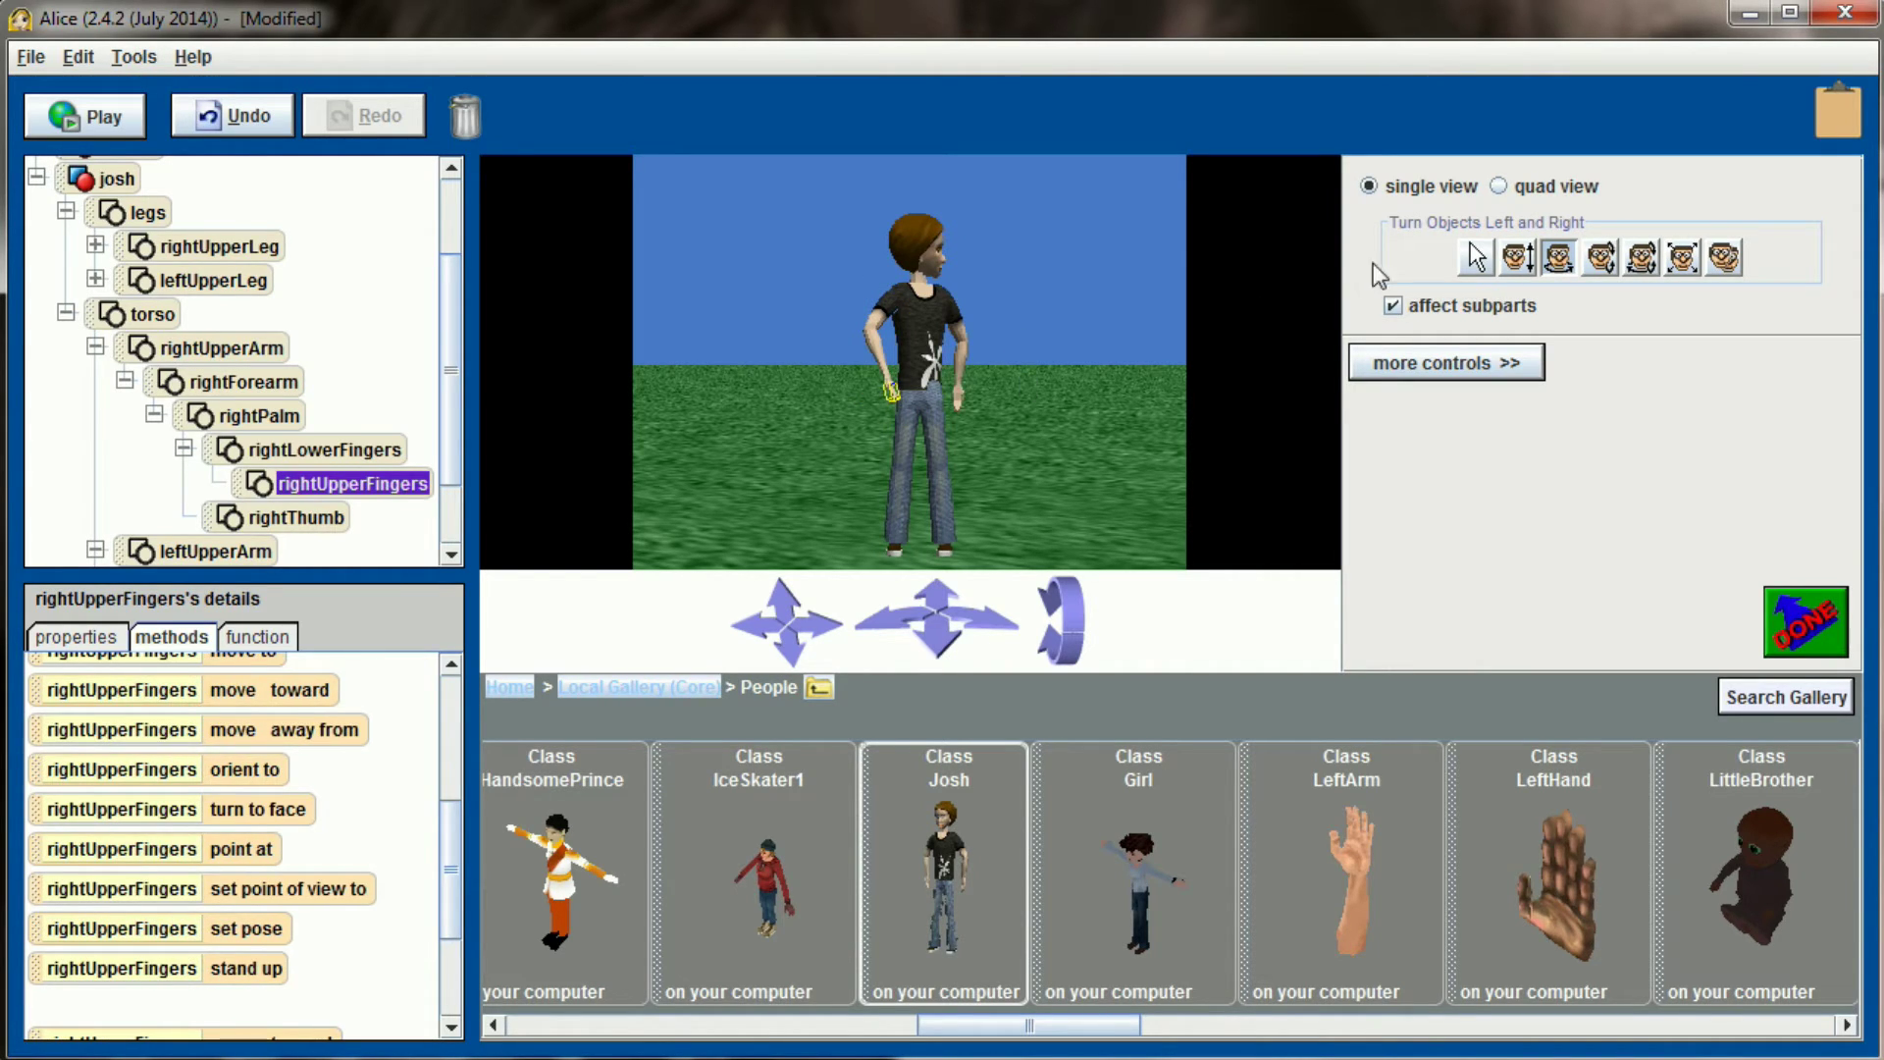
left_click(1641, 257)
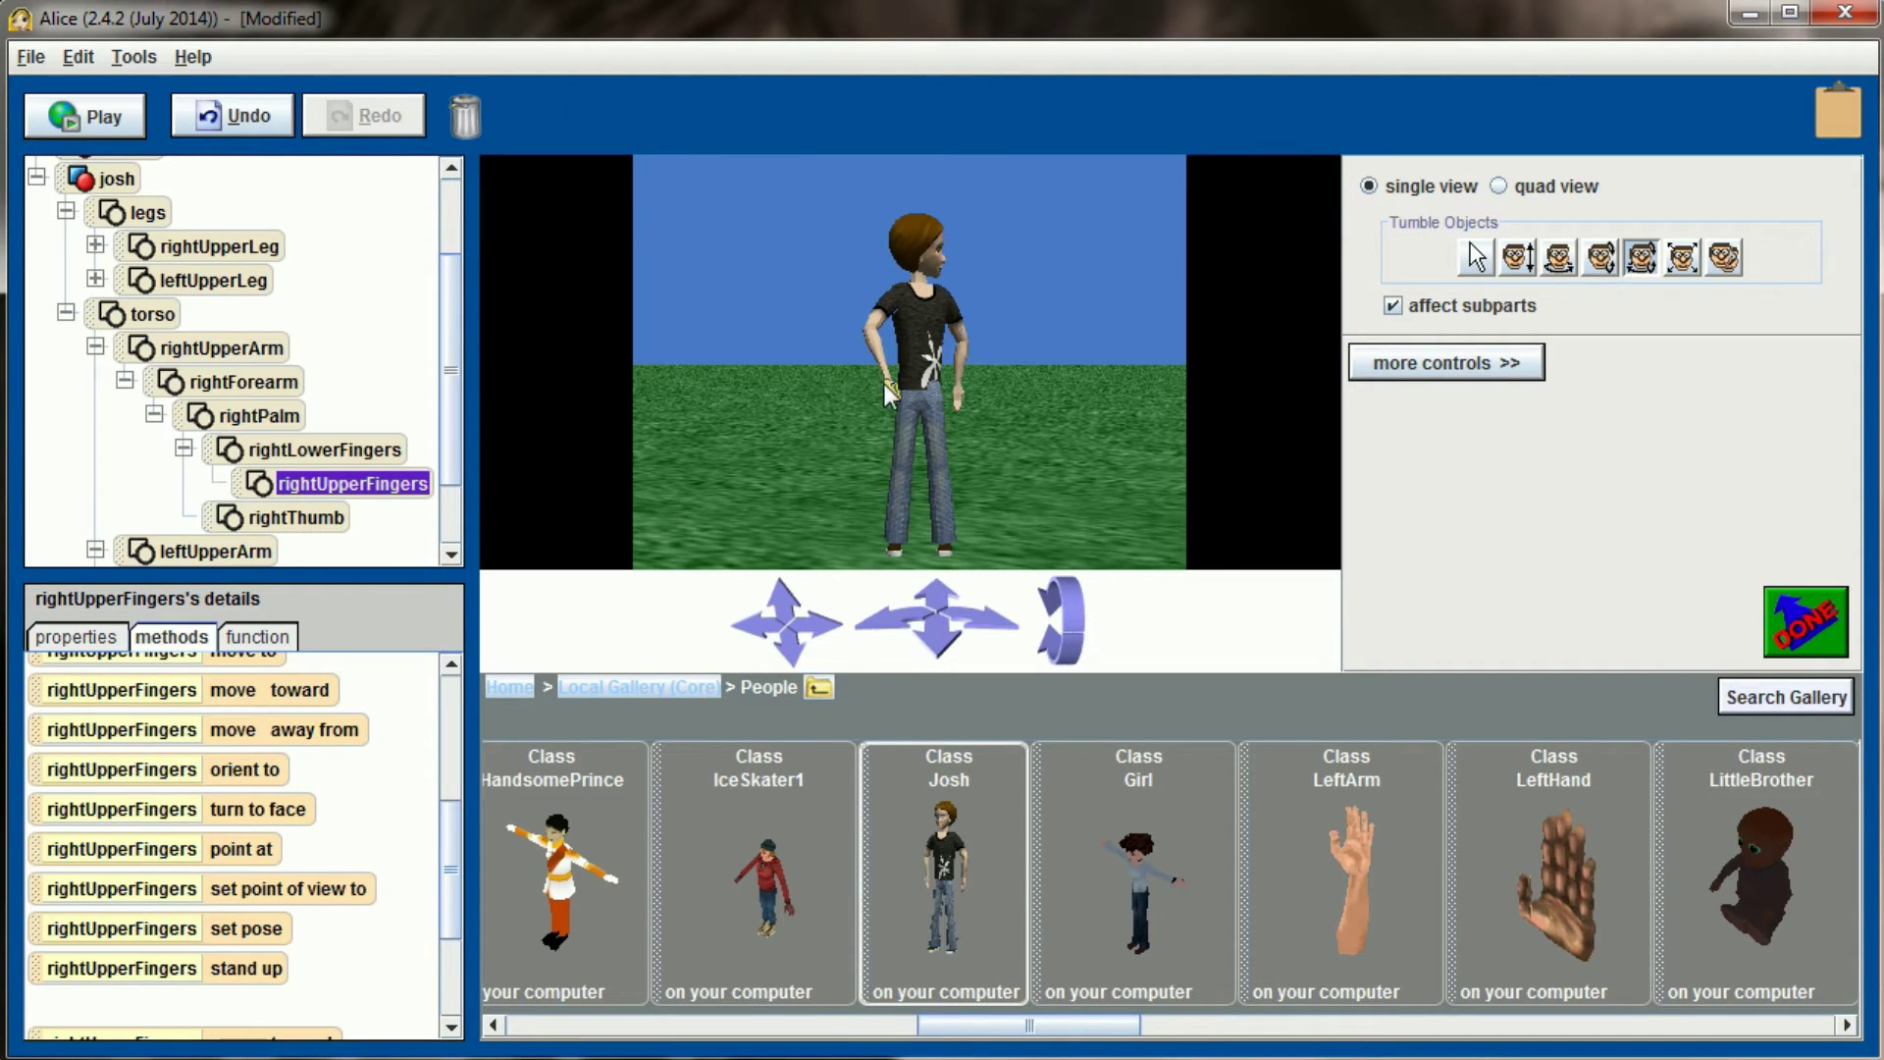
left_click_drag(893, 387, 894, 393)
Step: Adjust the angle of josh's left upper arm
left_click(959, 325)
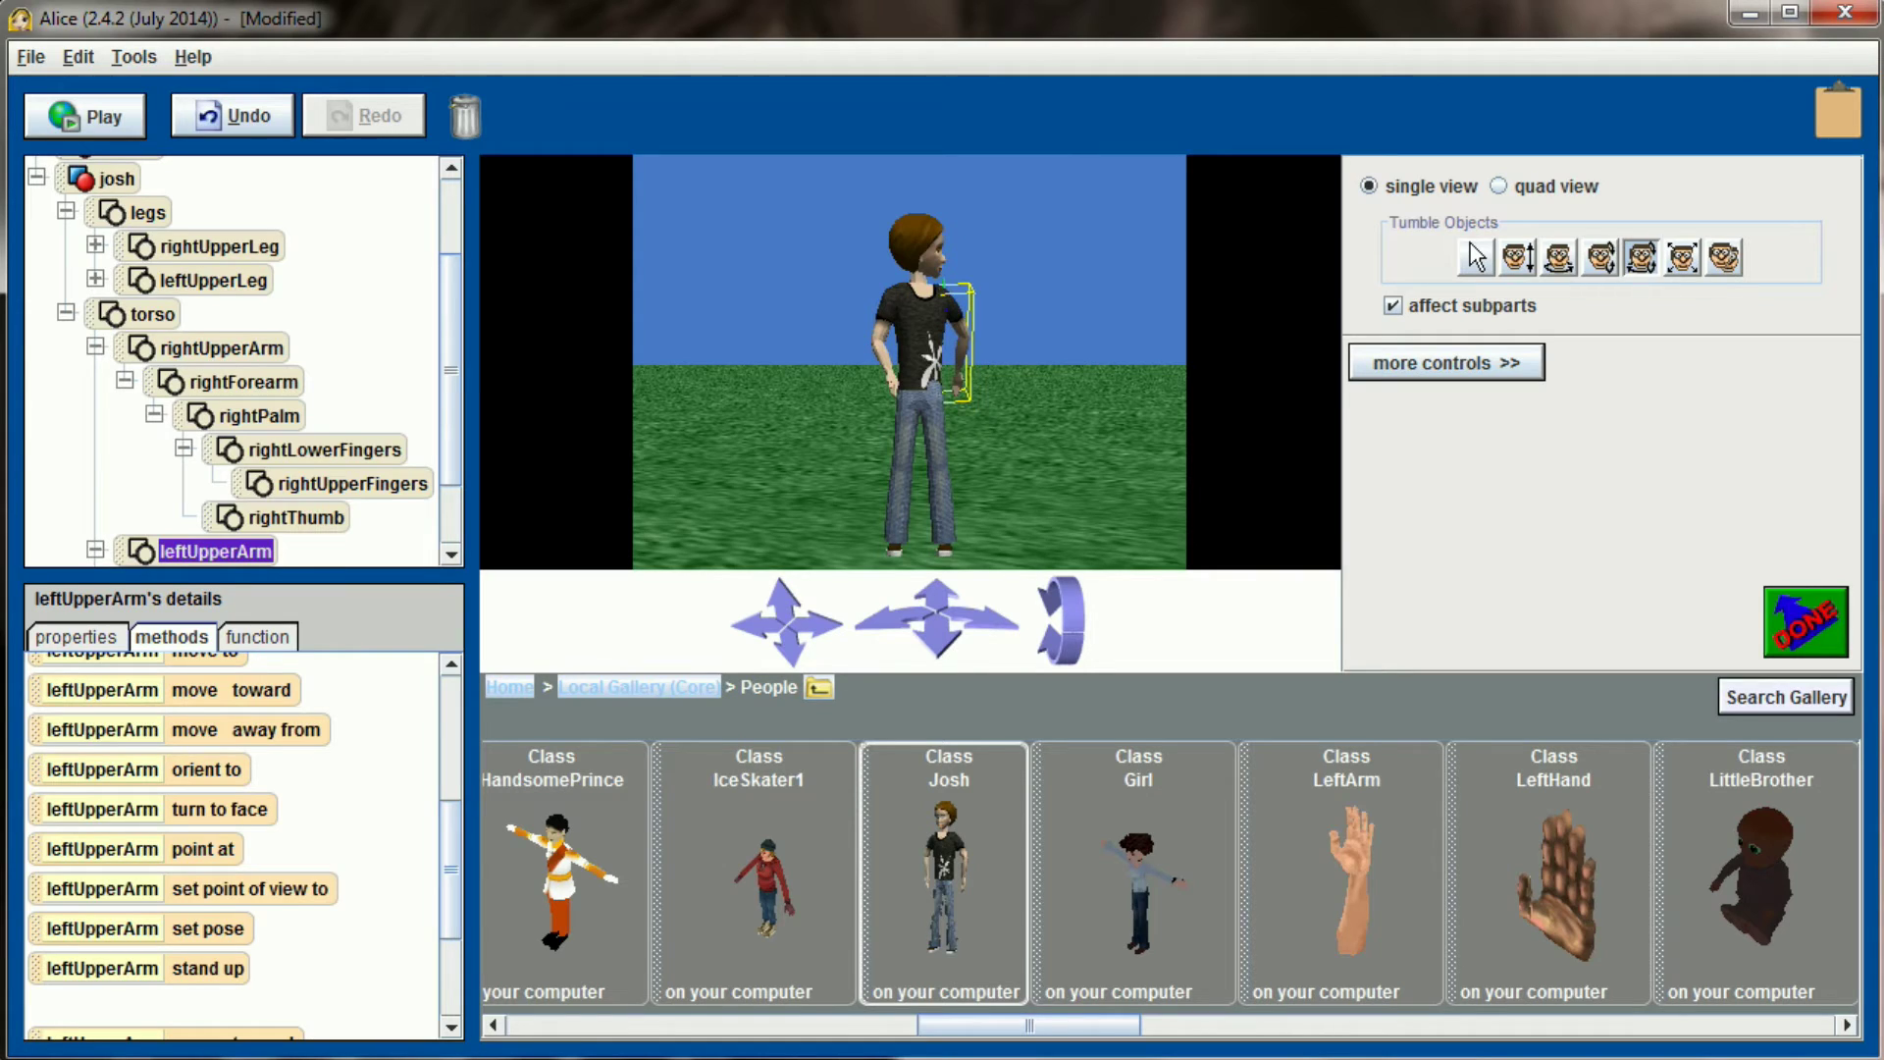
key("ctrl+z")
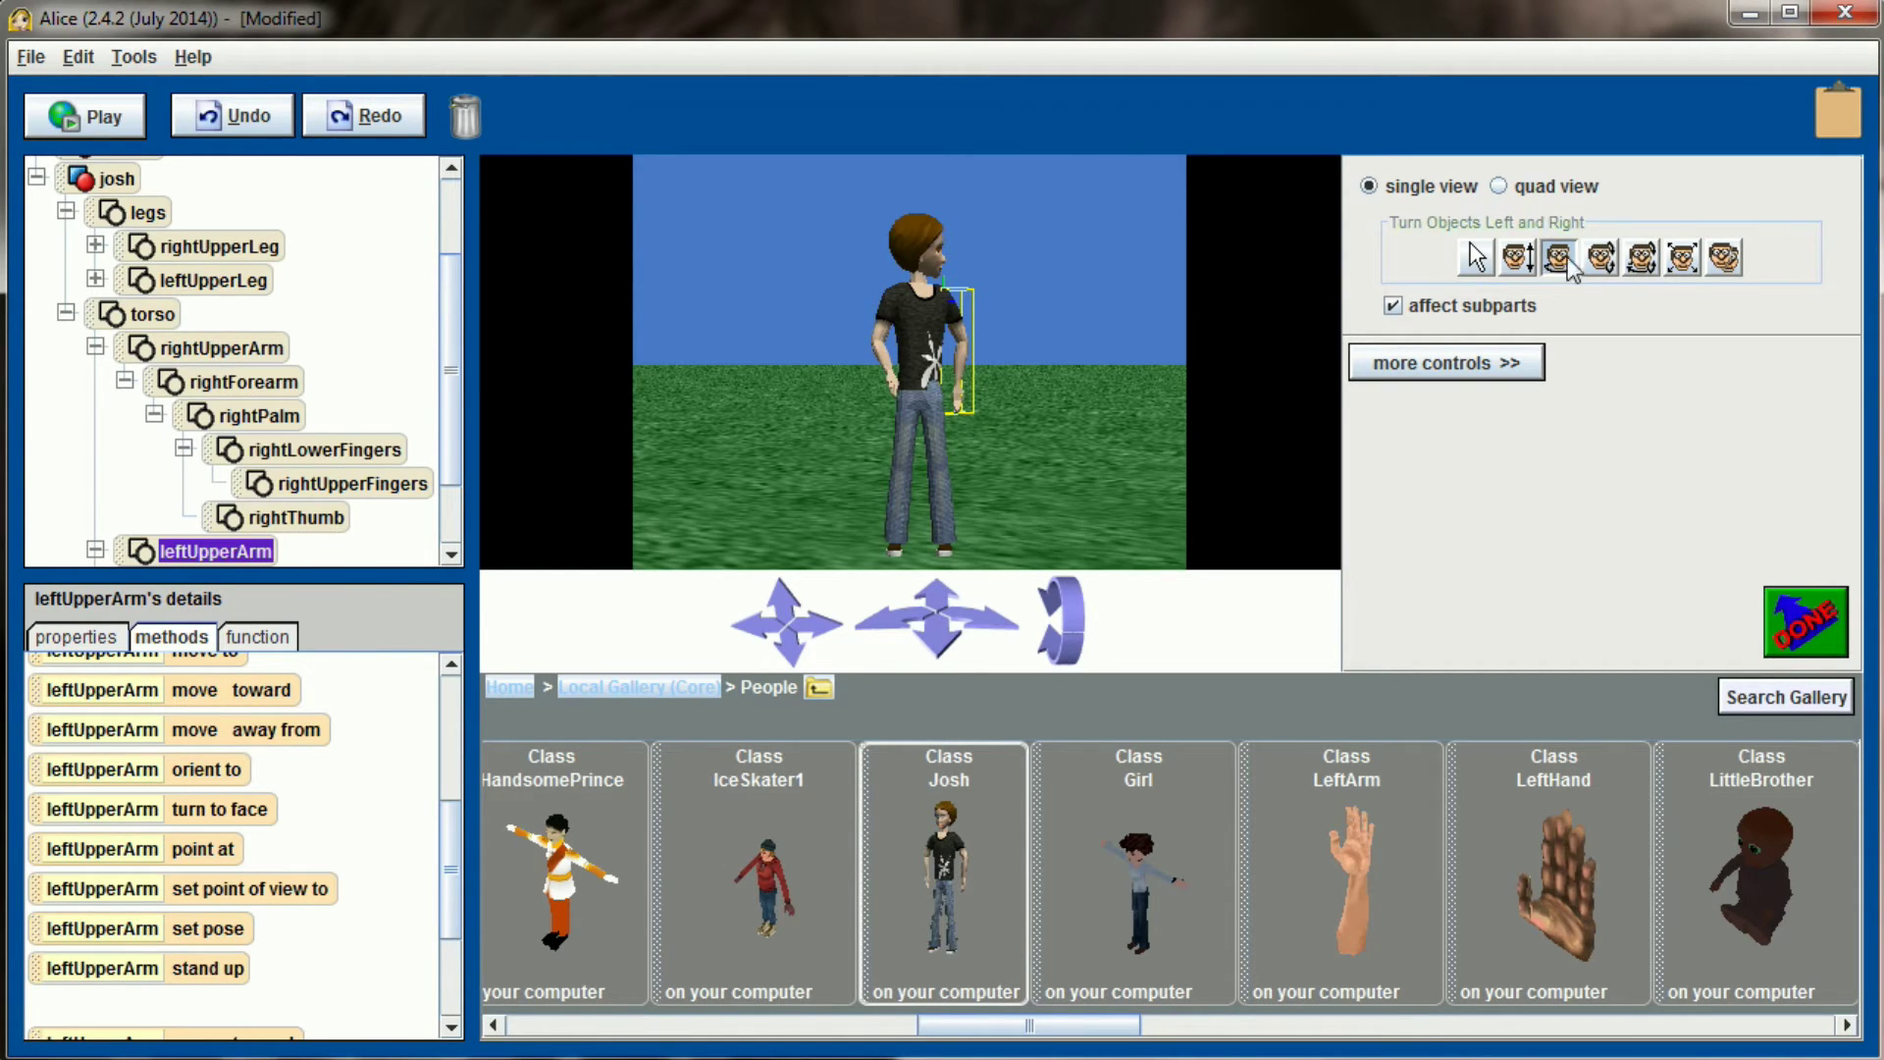
left_click(1600, 257)
mouse_move(967, 329)
left_mouse_down()
mouse_move(960, 408)
mouse_move(938, 314)
left_mouse_up()
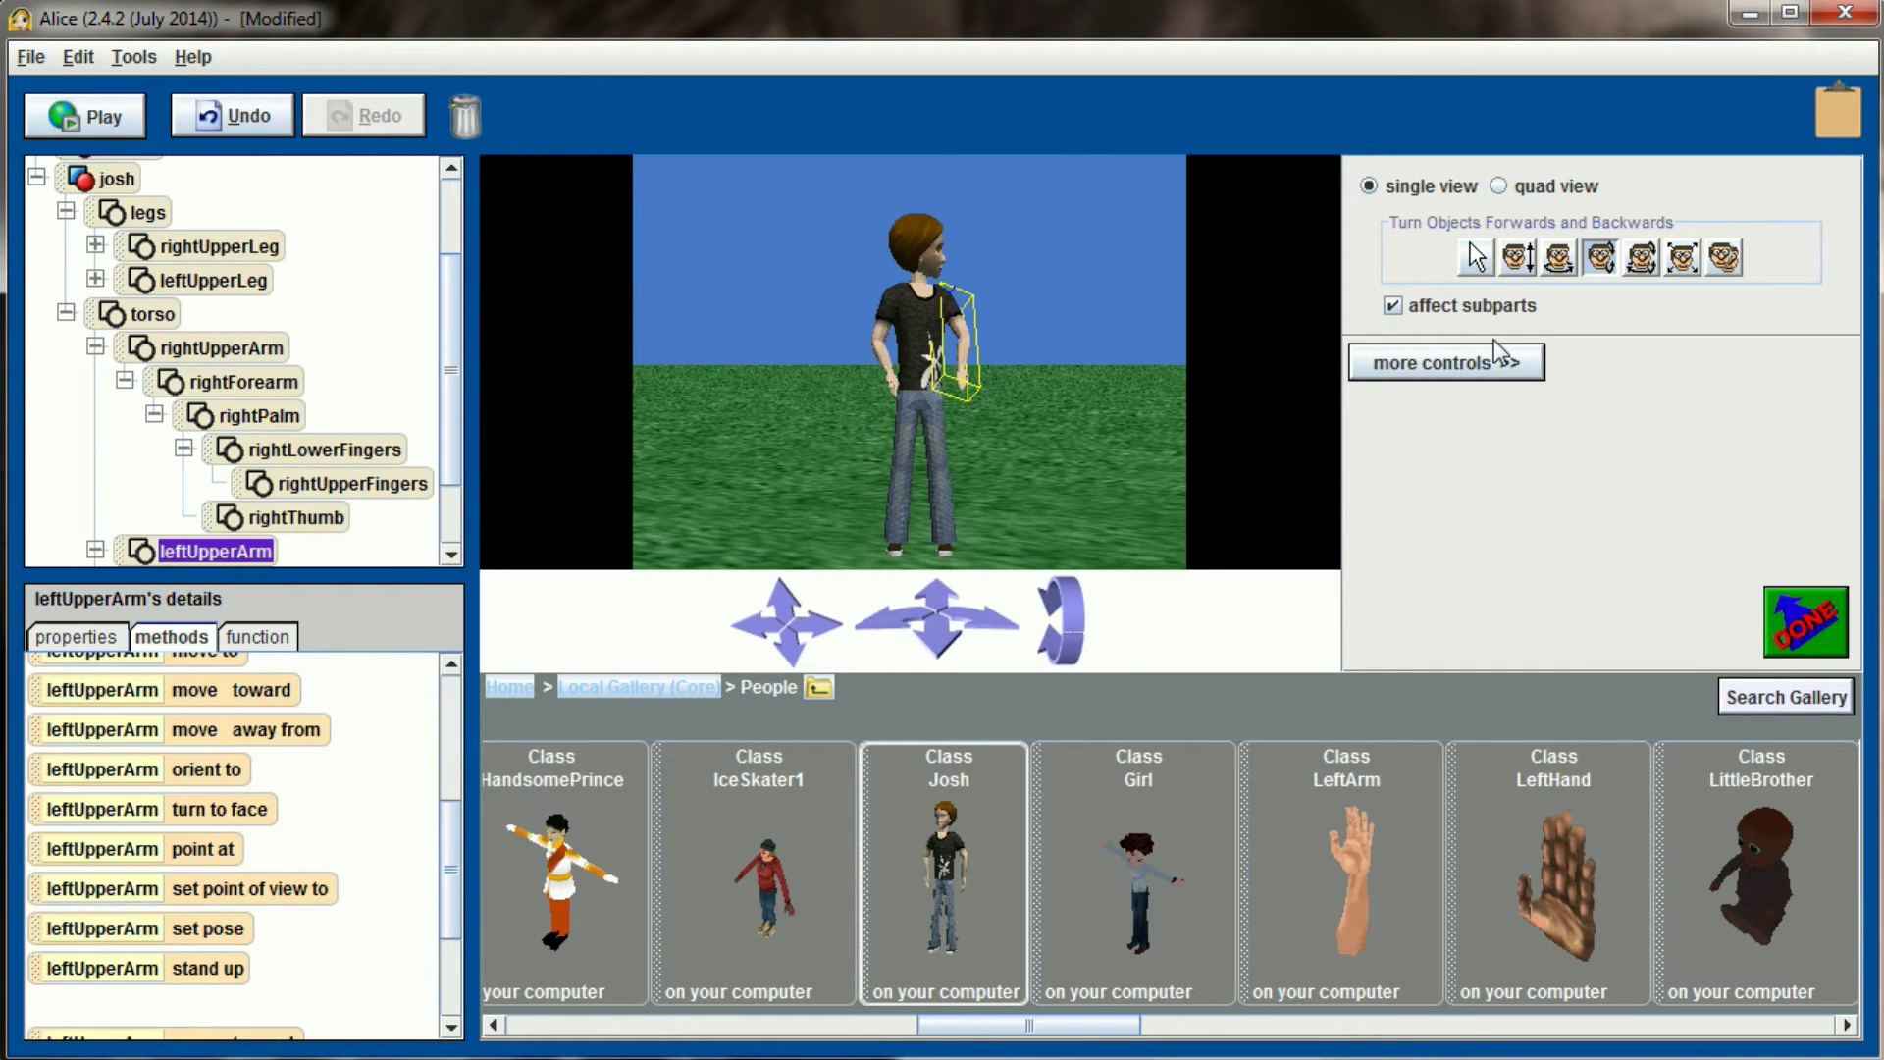
Step: Bend josh's left forearm upward and outward, then select josh in the object tree
left_click(964, 362)
left_click_drag(964, 361, 964, 338)
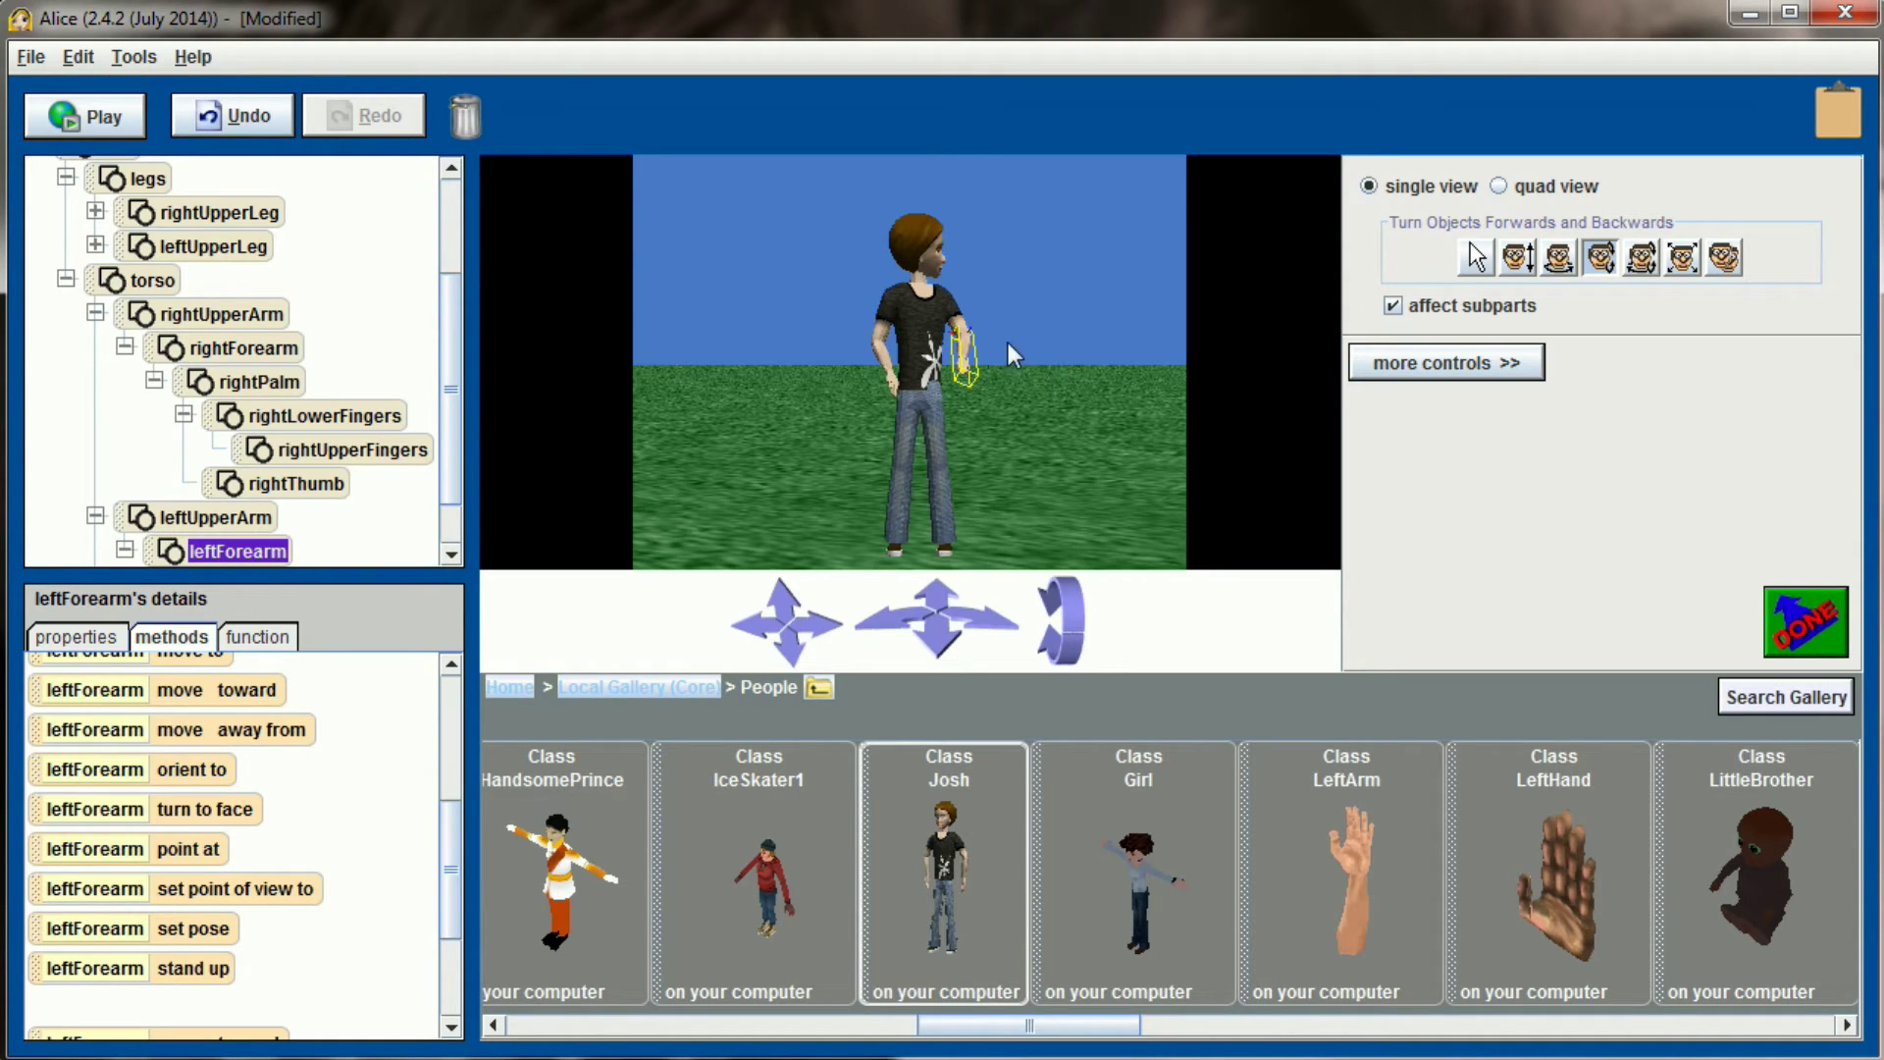
left_click(1557, 263)
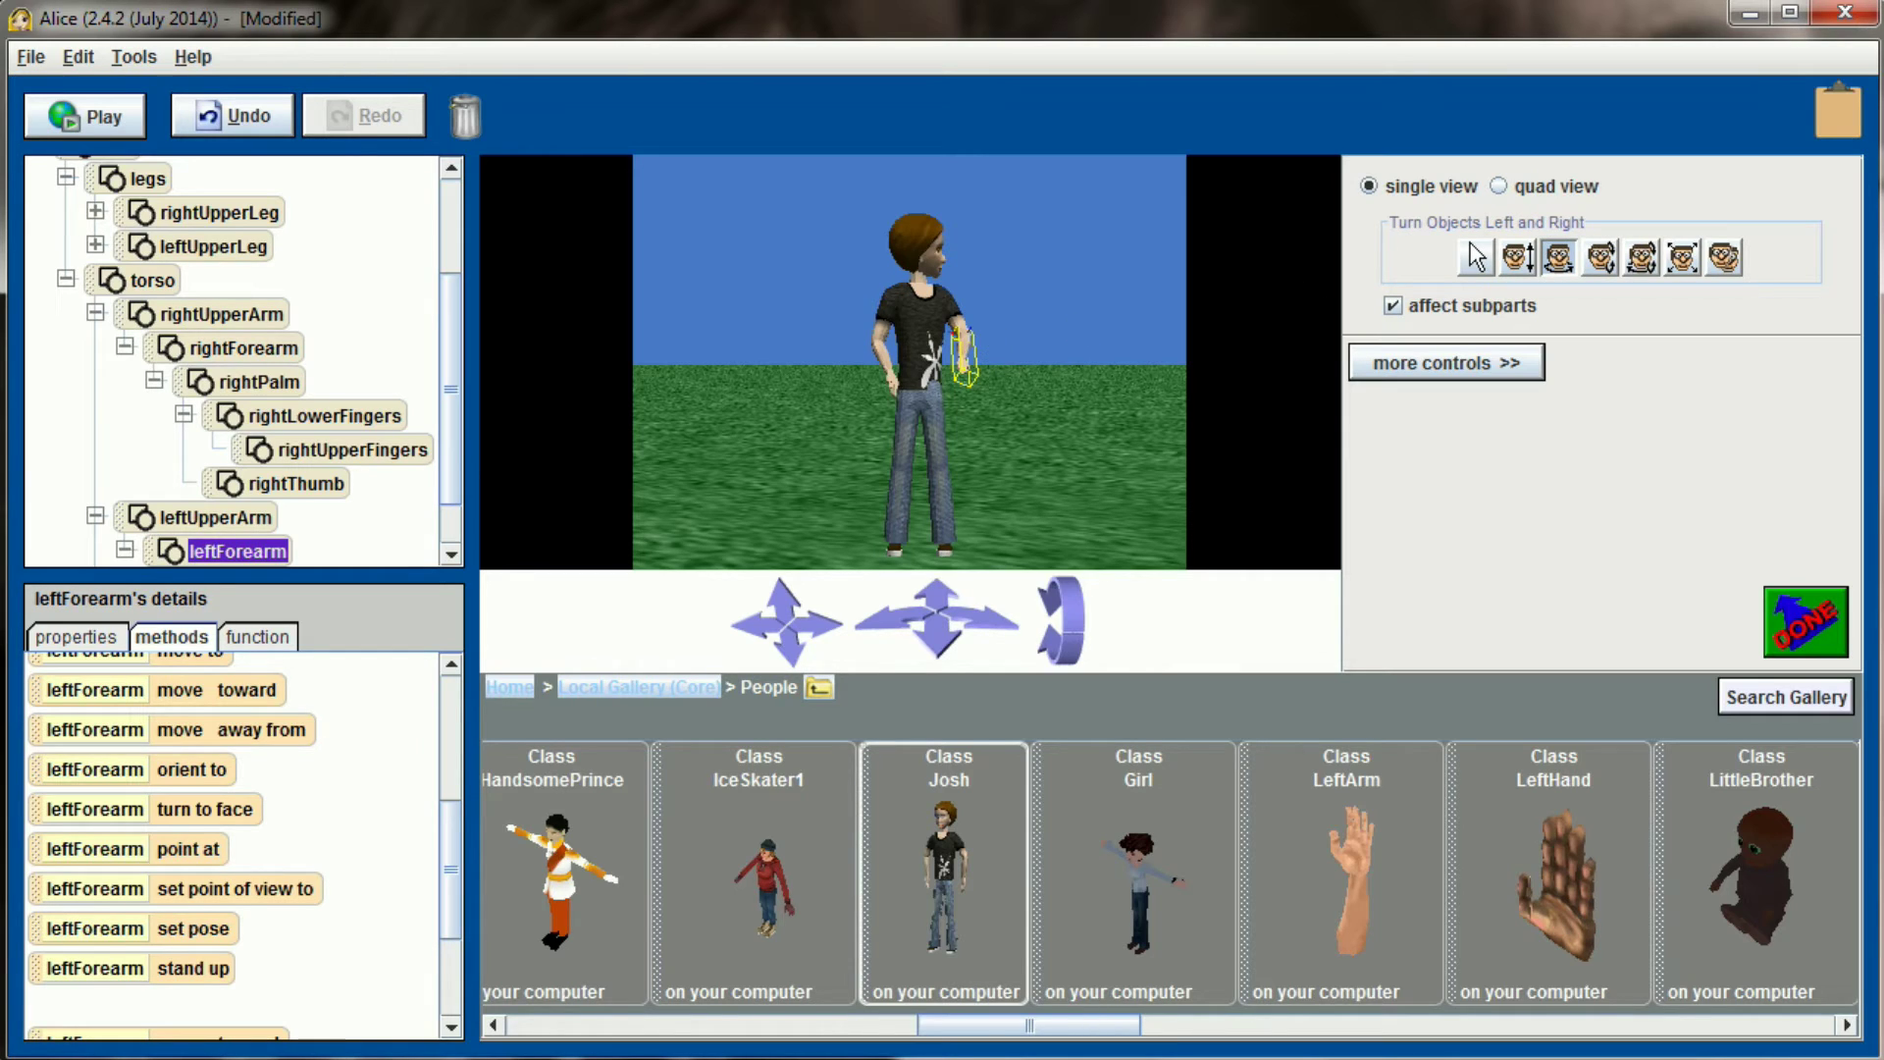
left_click_drag(938, 339, 935, 324)
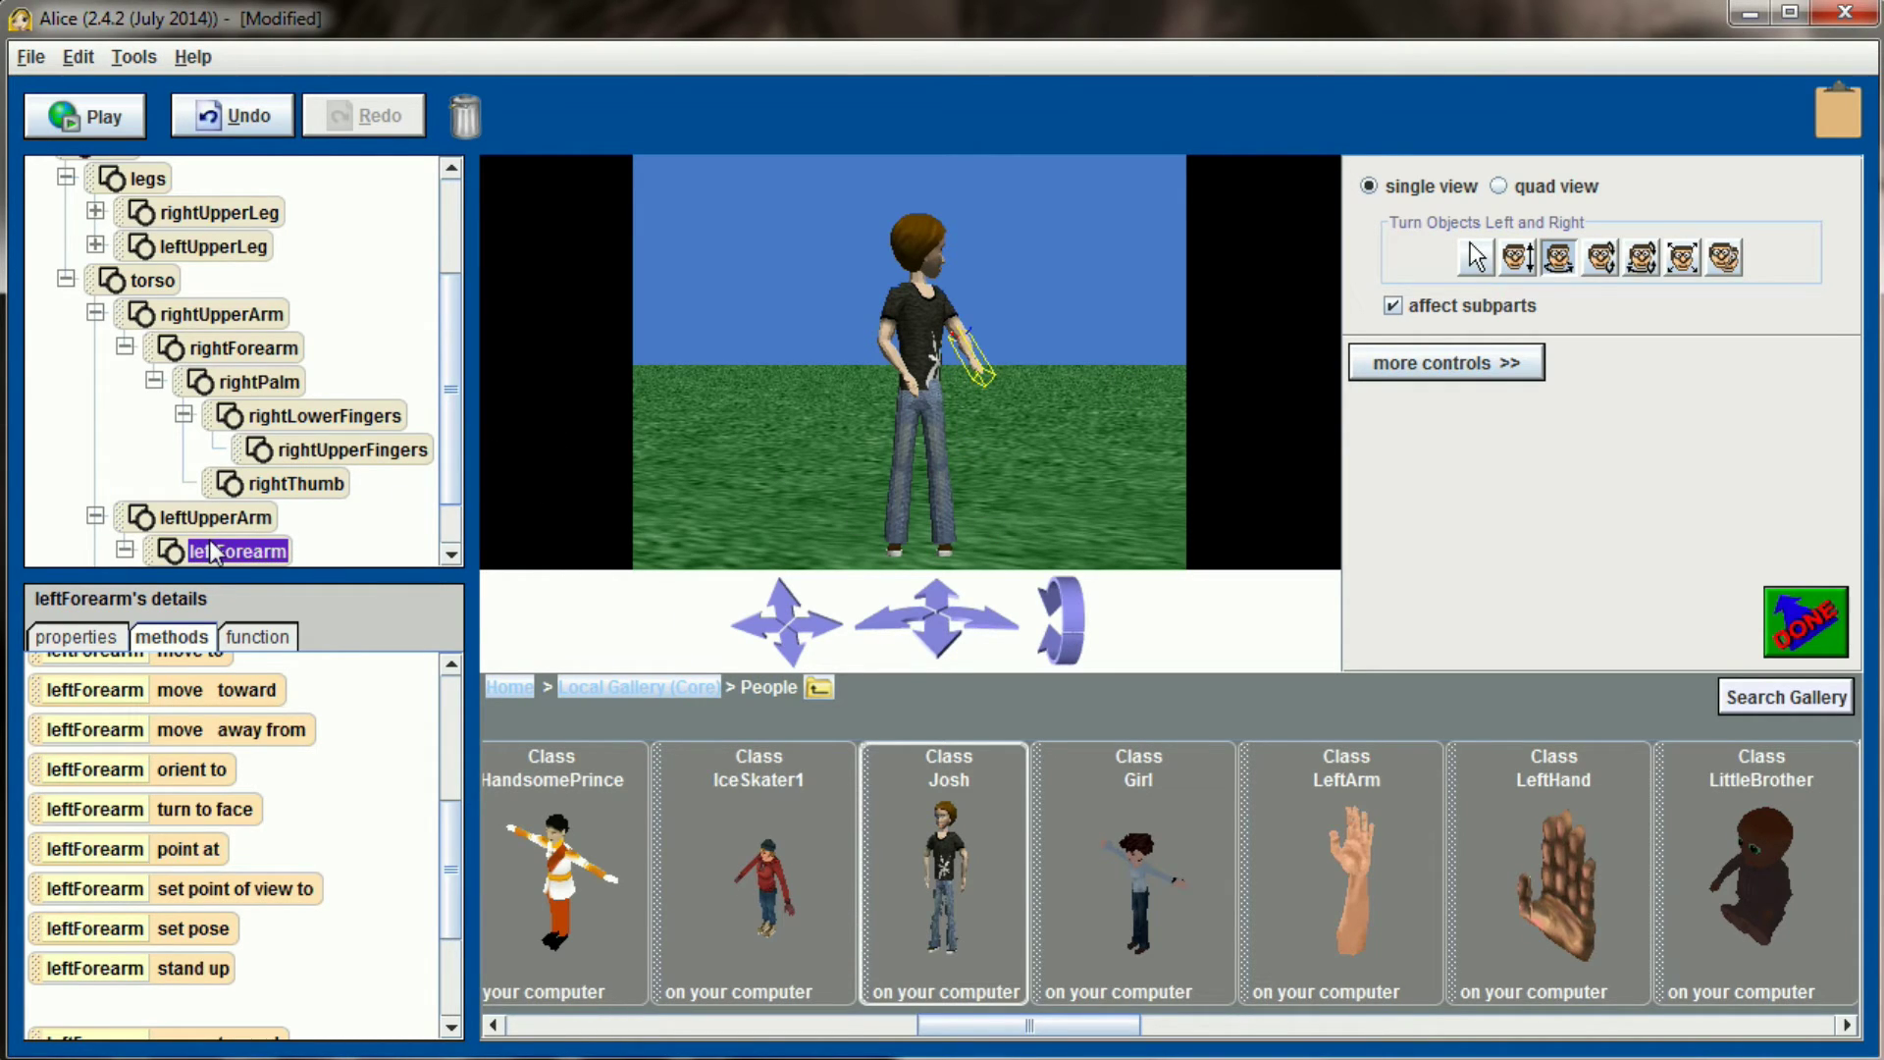
scroll(442, 374, "up", 2)
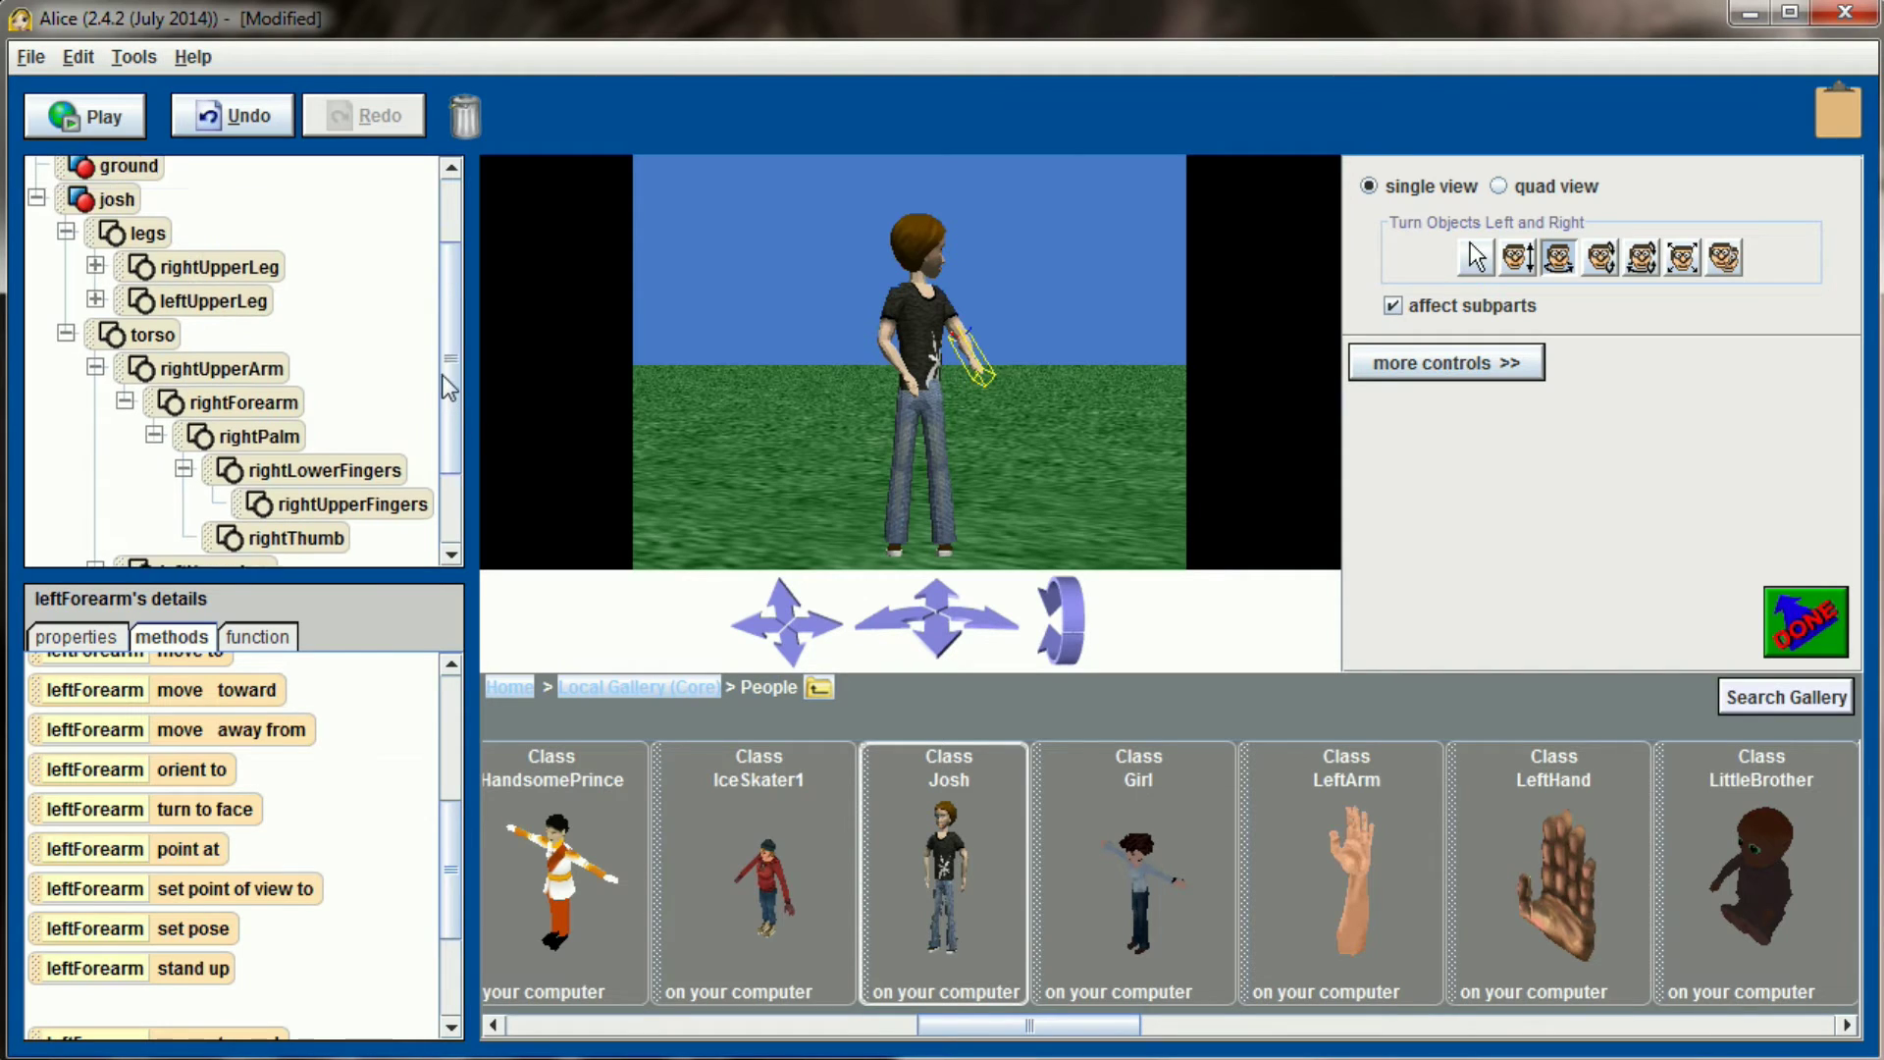
scroll(442, 373, "up", 3)
left_click(109, 283)
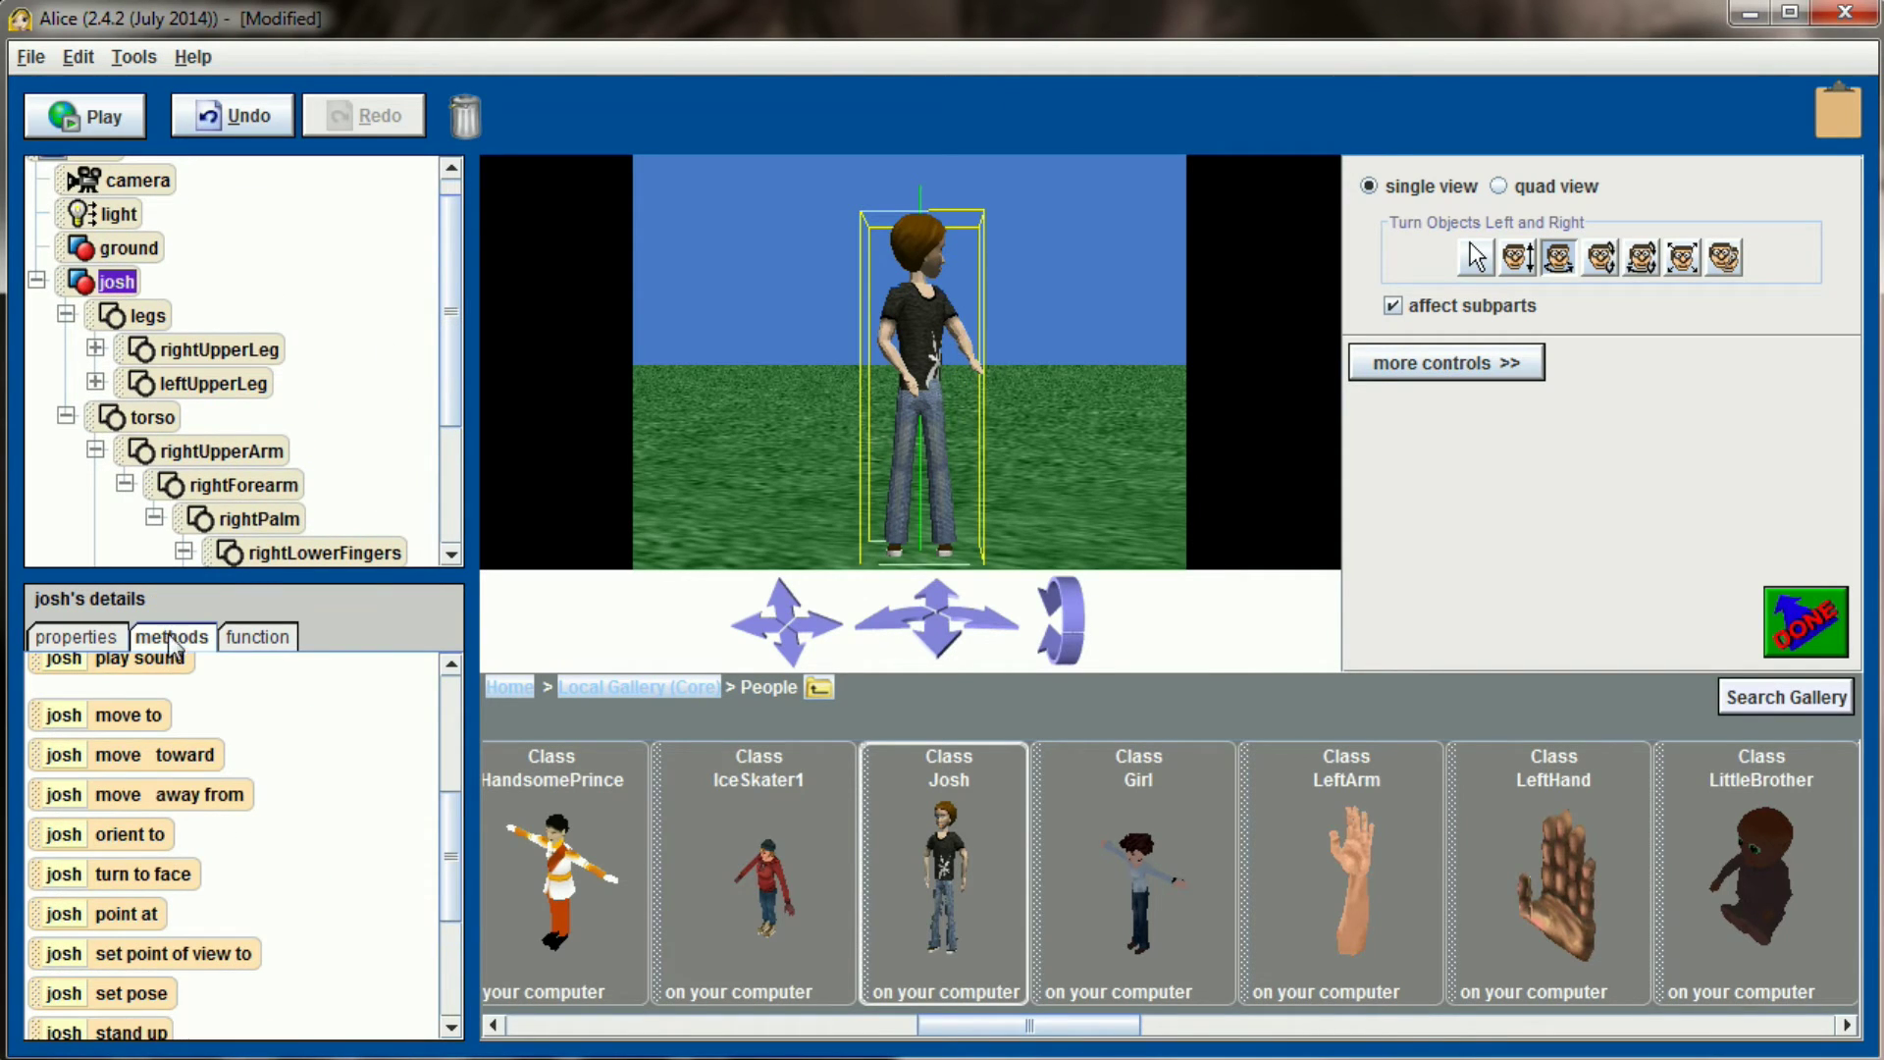
Step: Capture josh's current posture as a third pose named 'Look Left', then return to the method editor
left_click(104, 648)
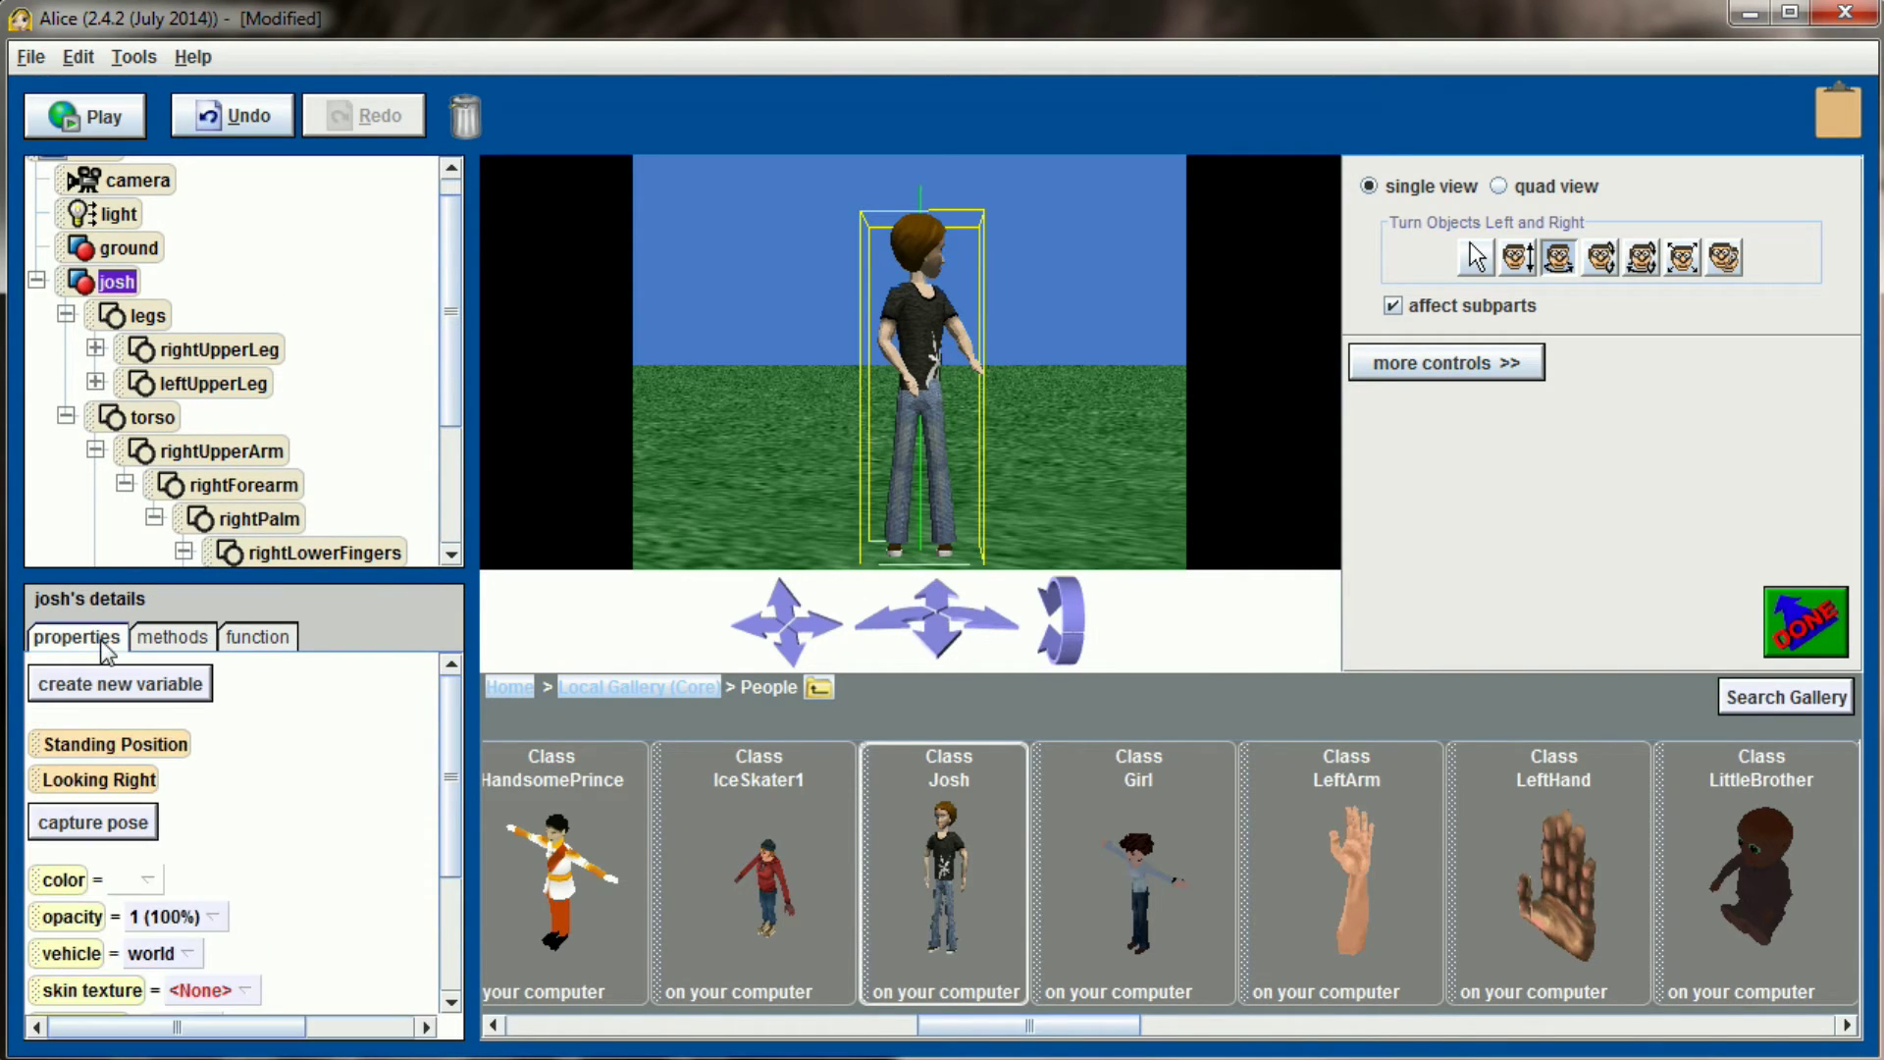
left_click(125, 824)
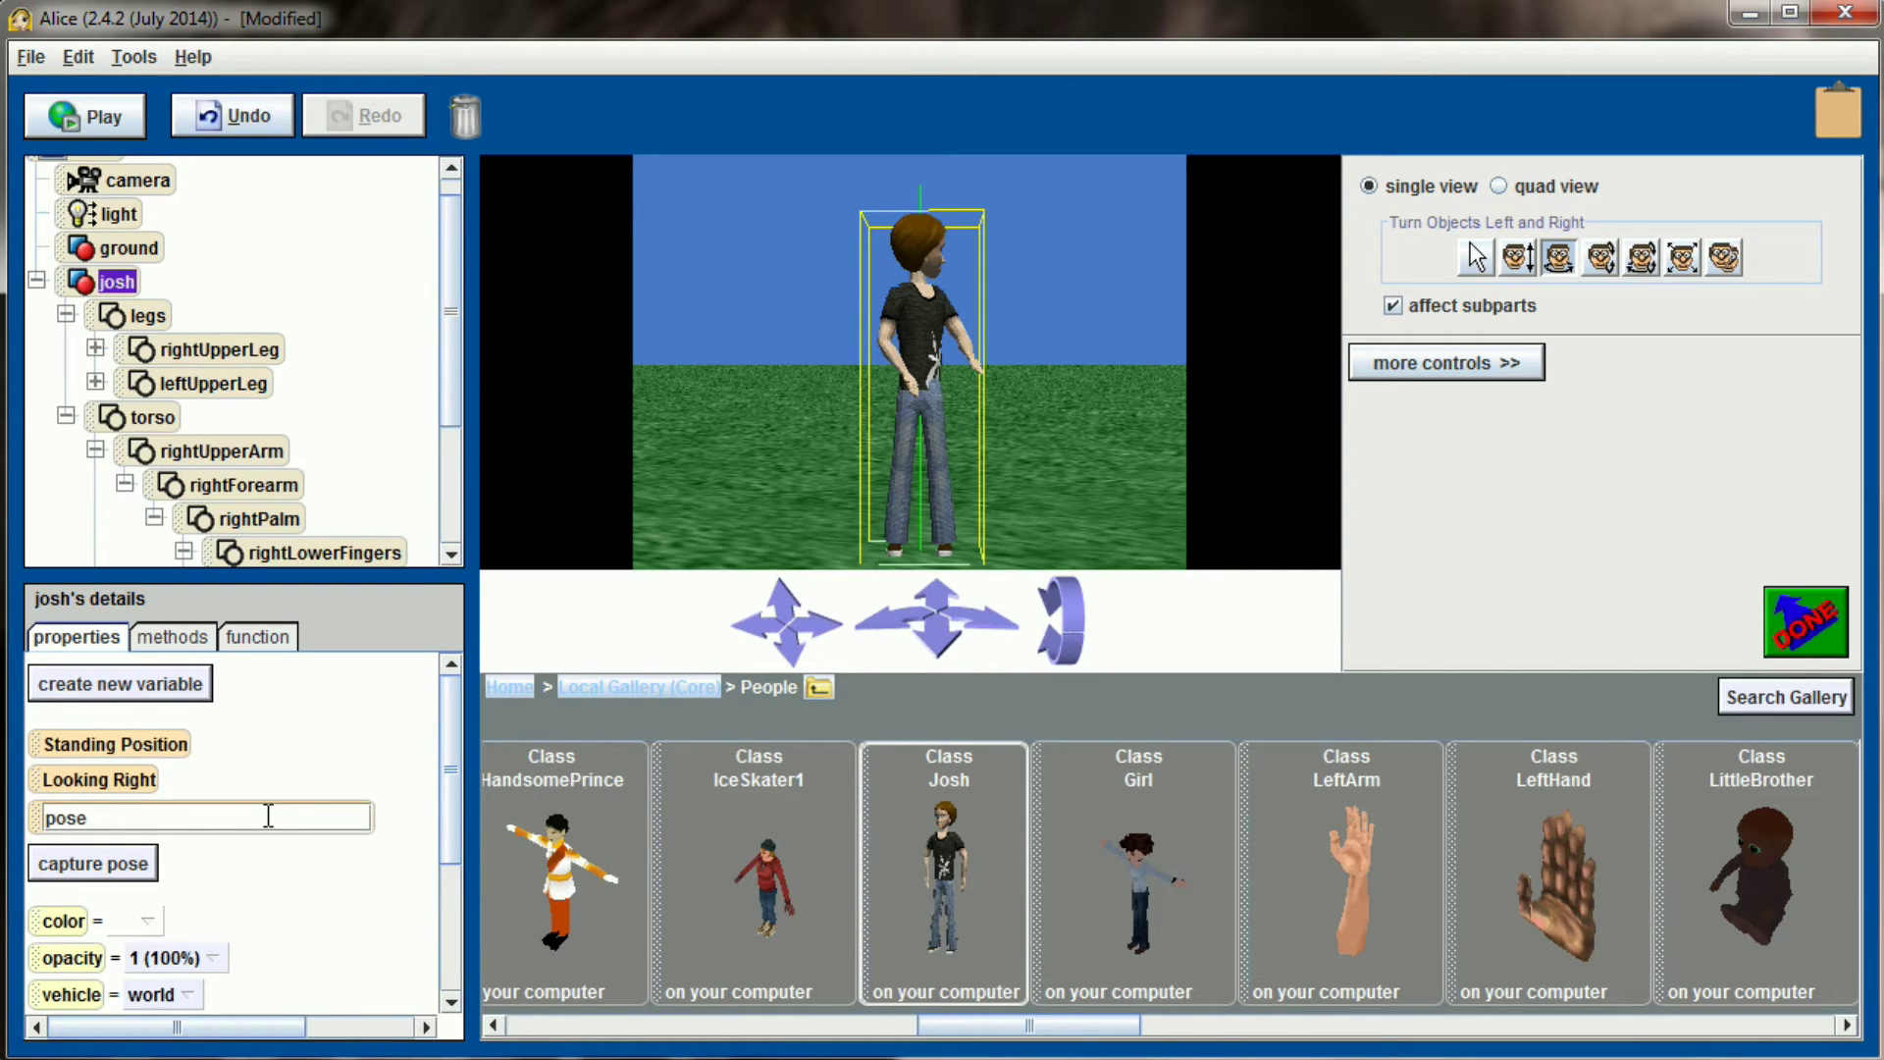
type("Look Left")
key("Return")
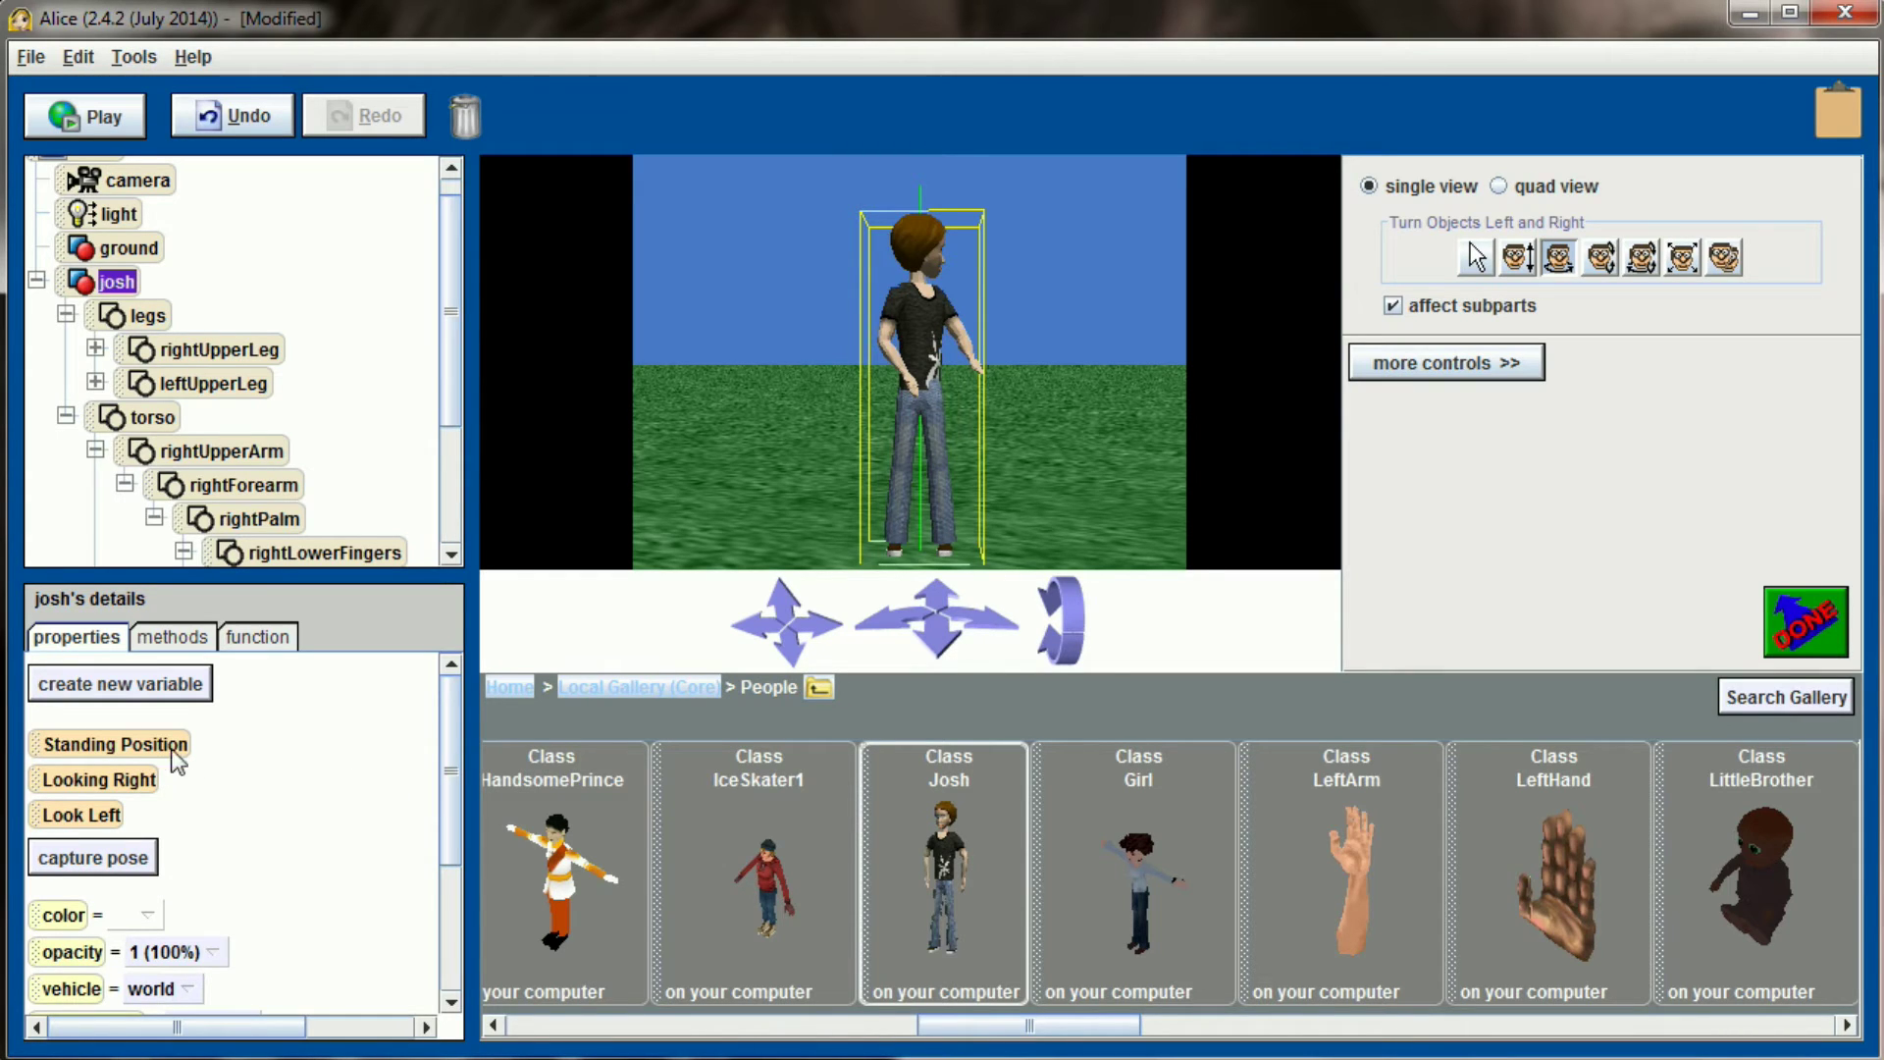
left_click(1801, 638)
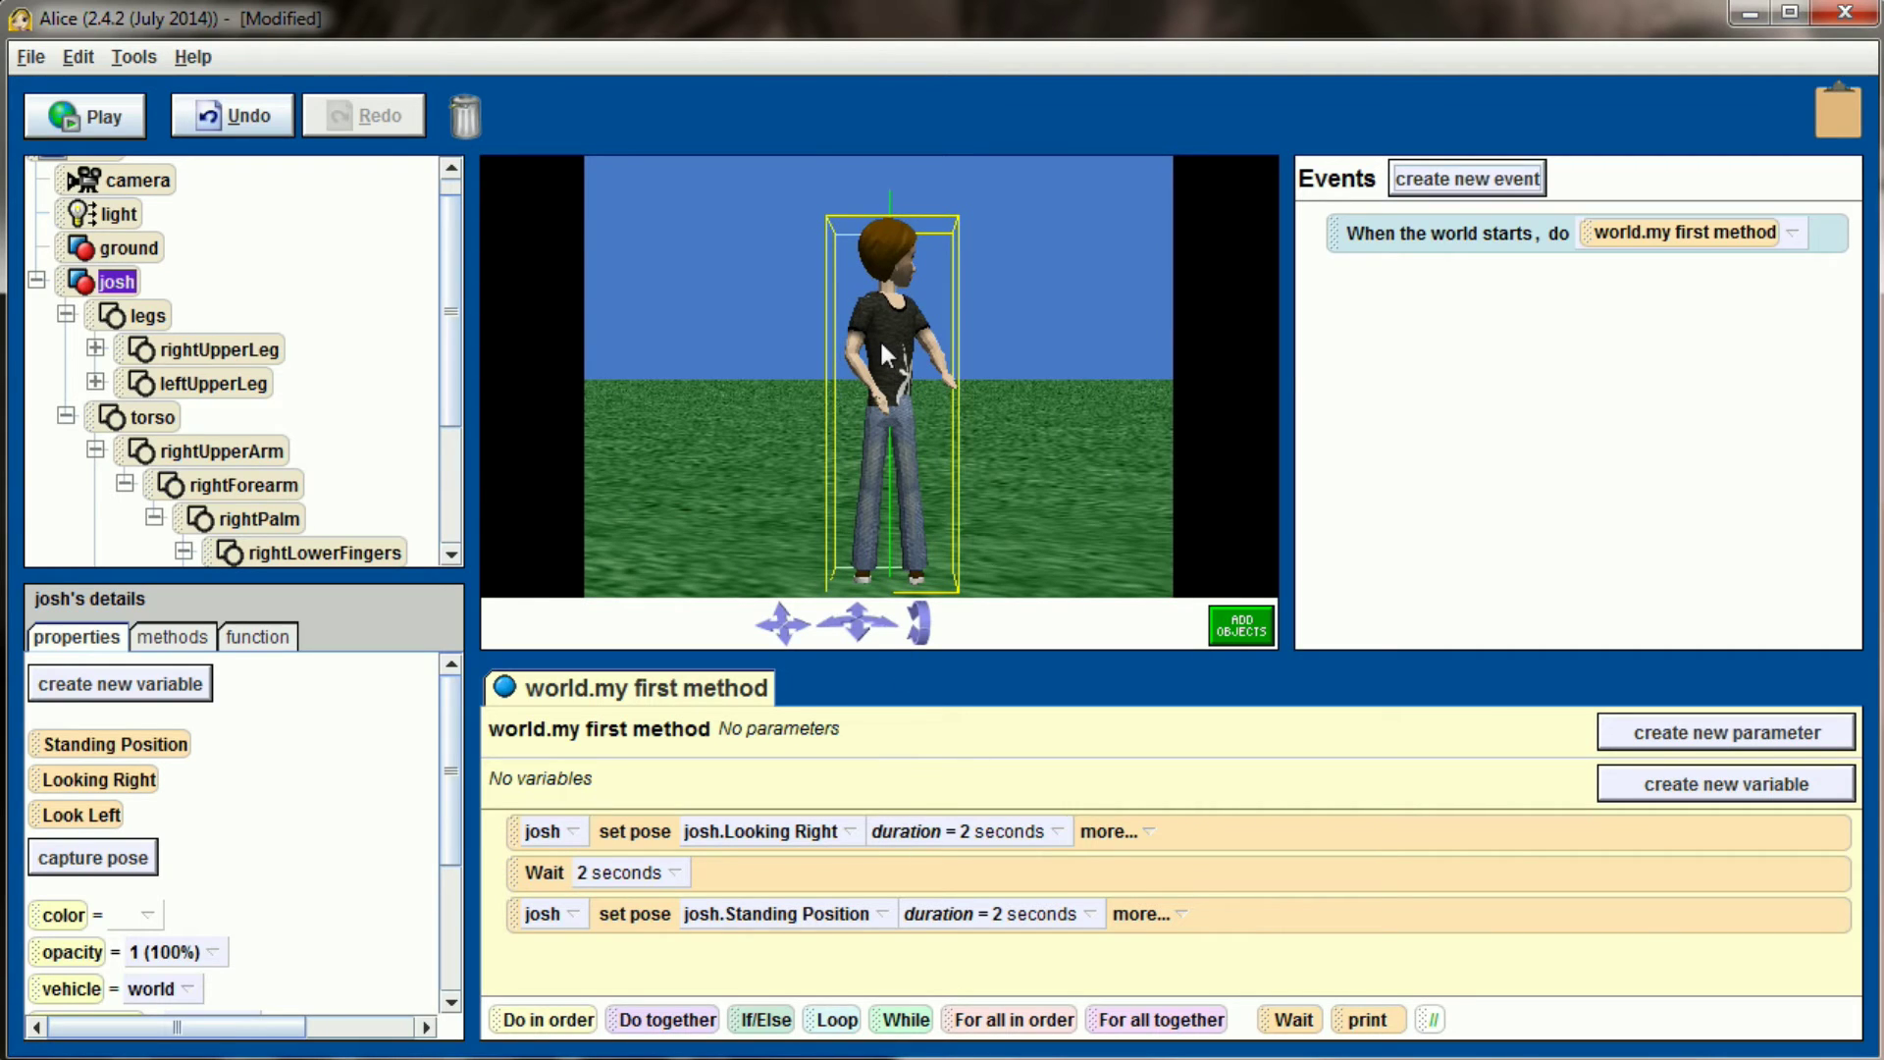
Step: Snap josh back to his Standing Position pose
right_click(879, 338)
mouse_move(970, 385)
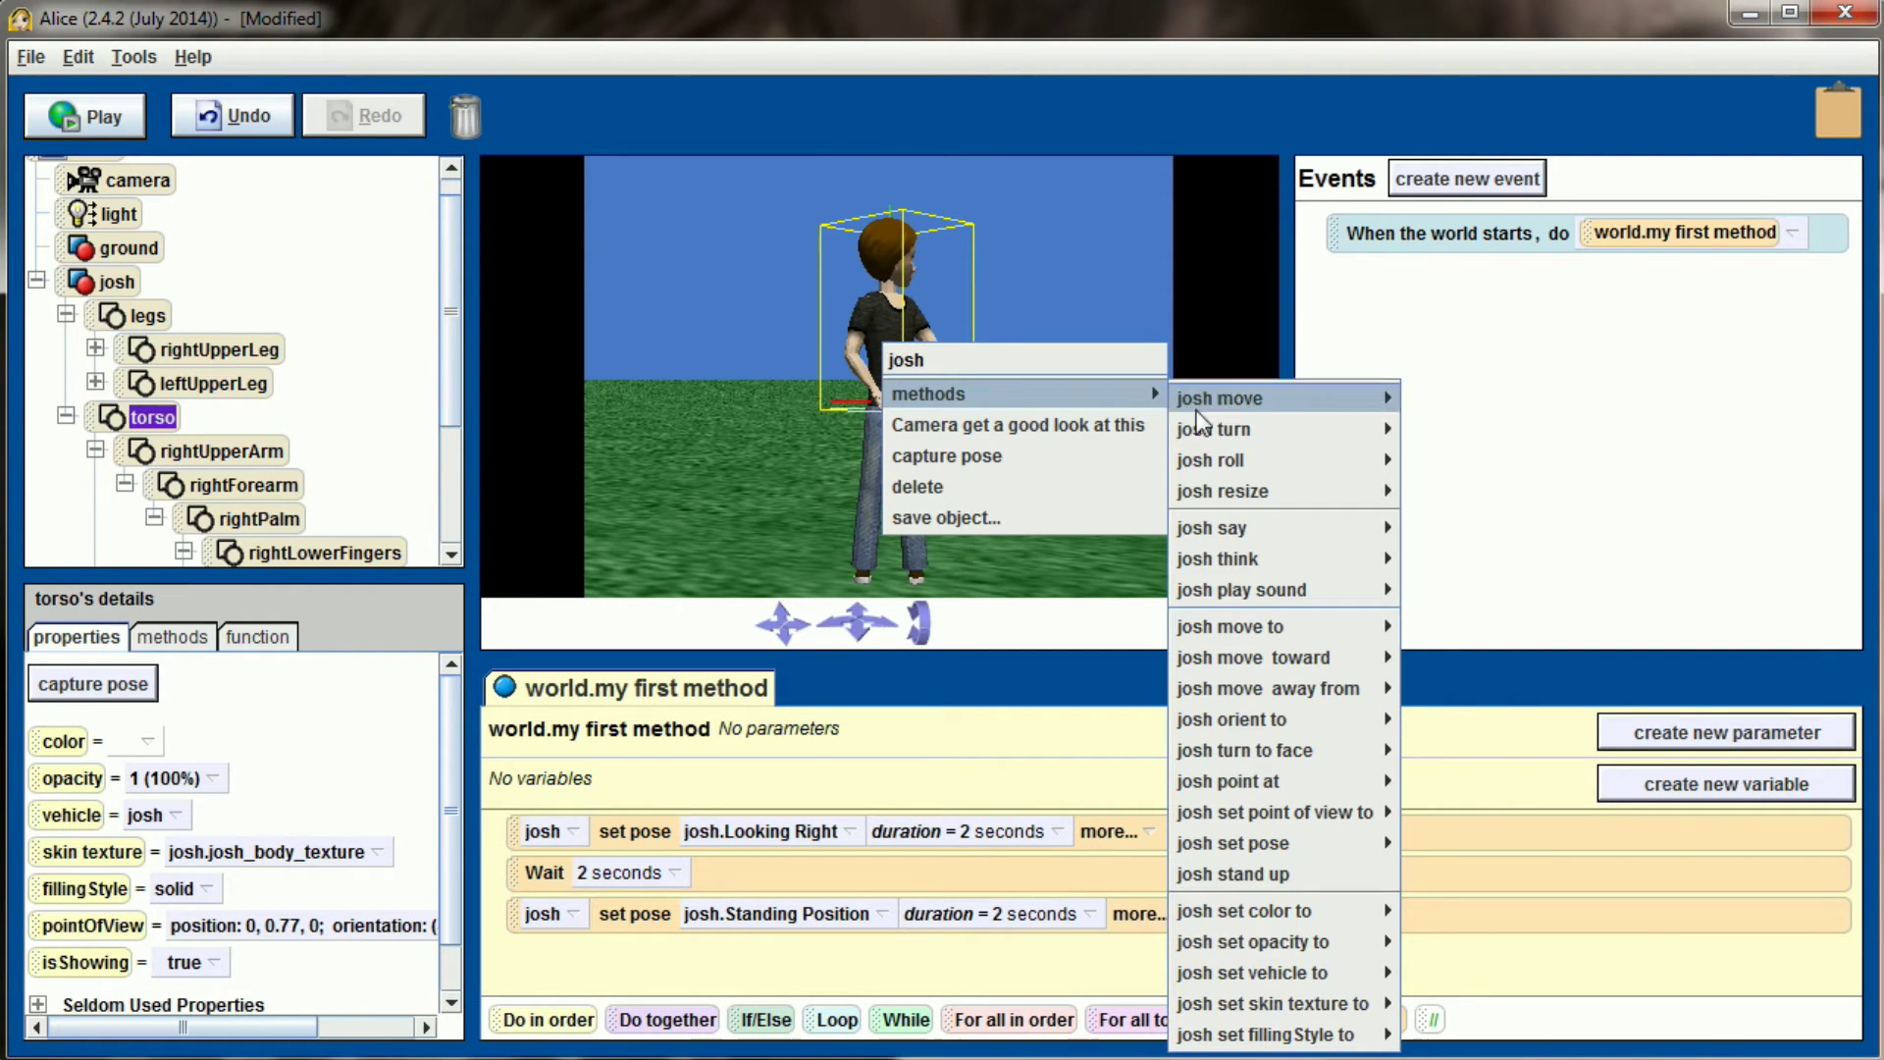
mouse_move(1379, 846)
left_click(1481, 881)
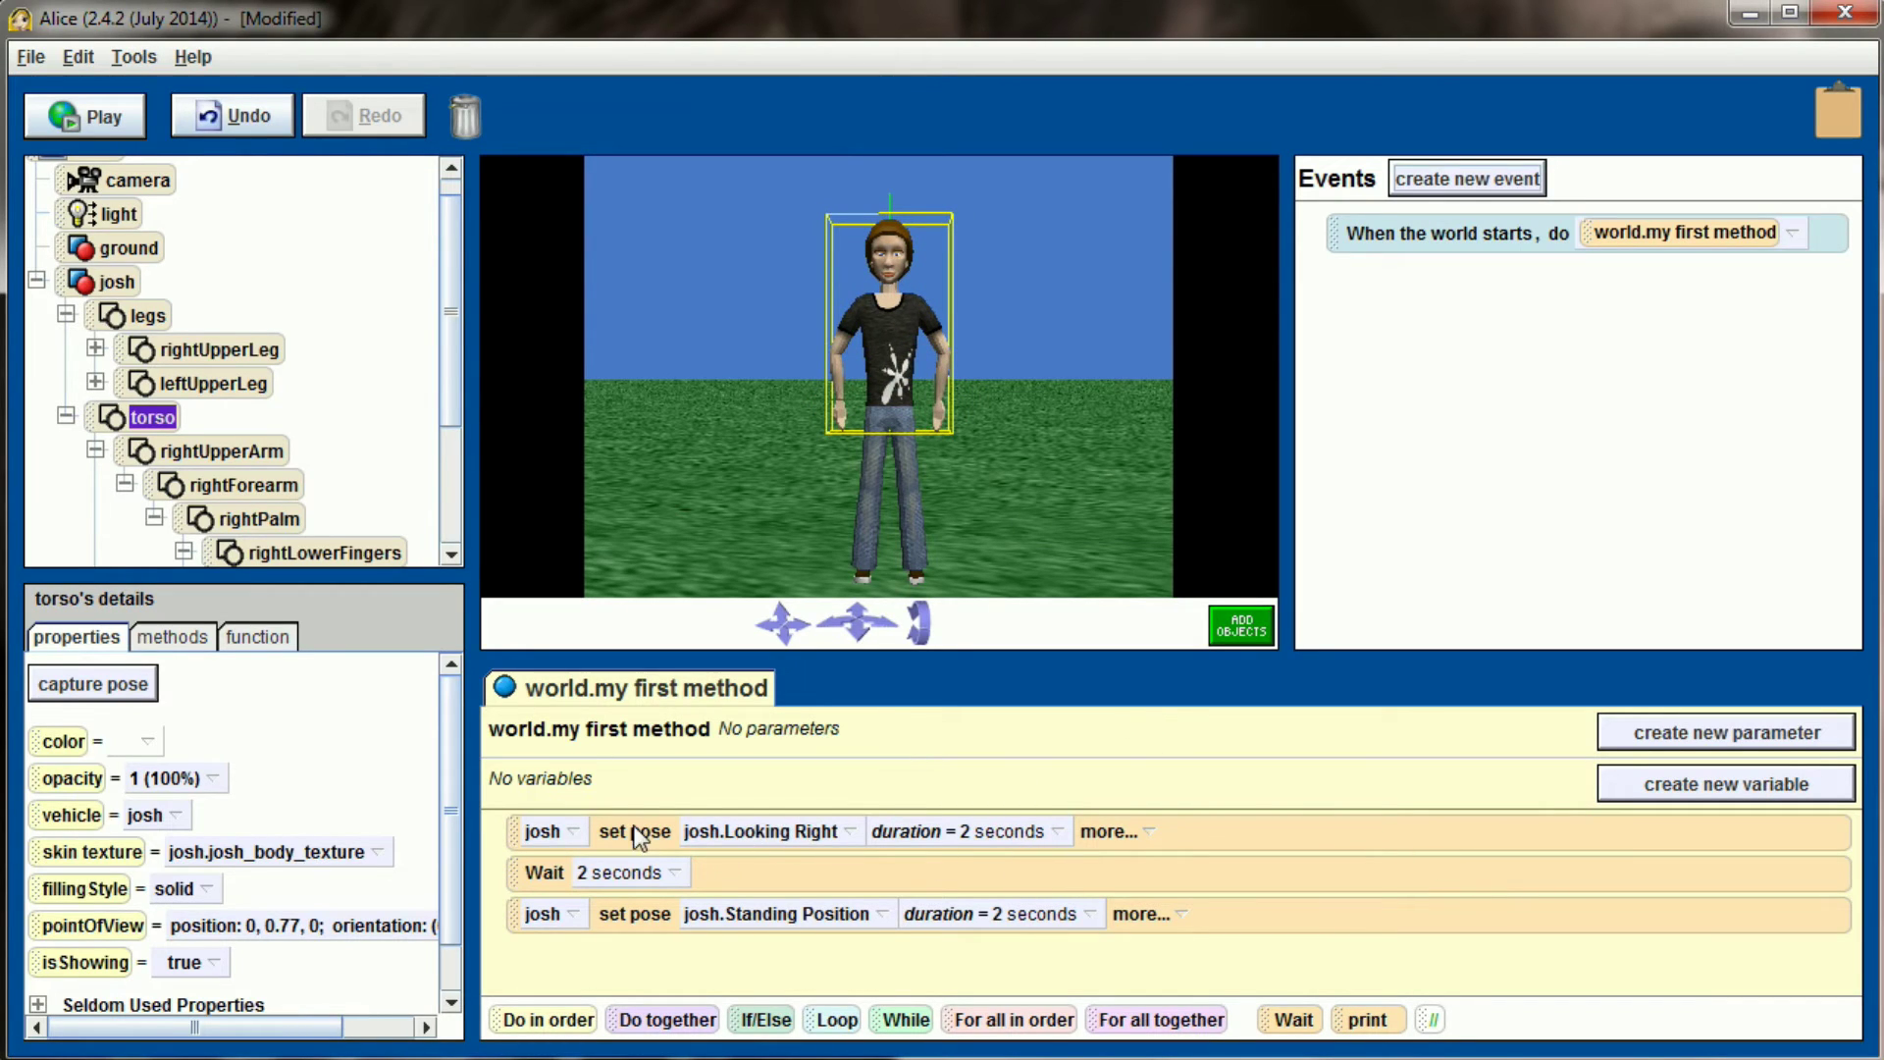
Step: Make both set pose steps last 1 second and move the 2-second wait to the method's start
left_click(1060, 832)
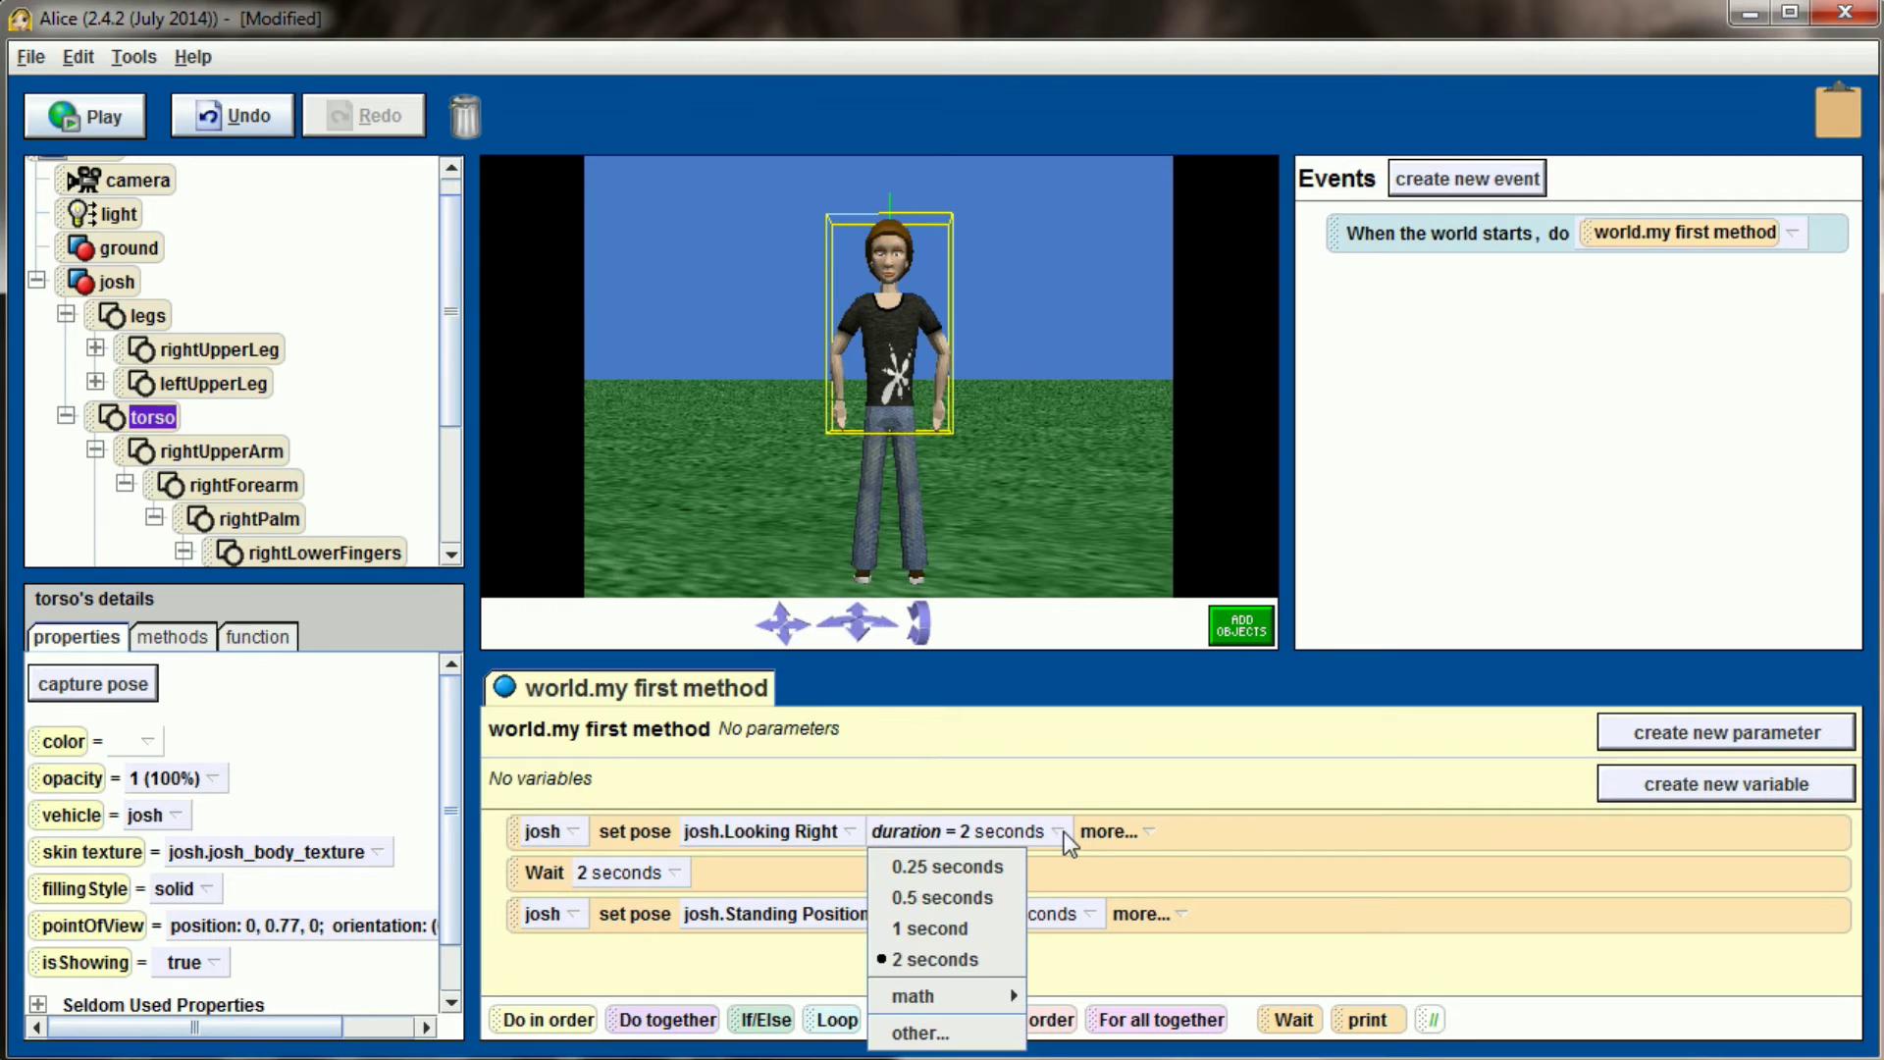
left_click(932, 929)
left_click(1040, 914)
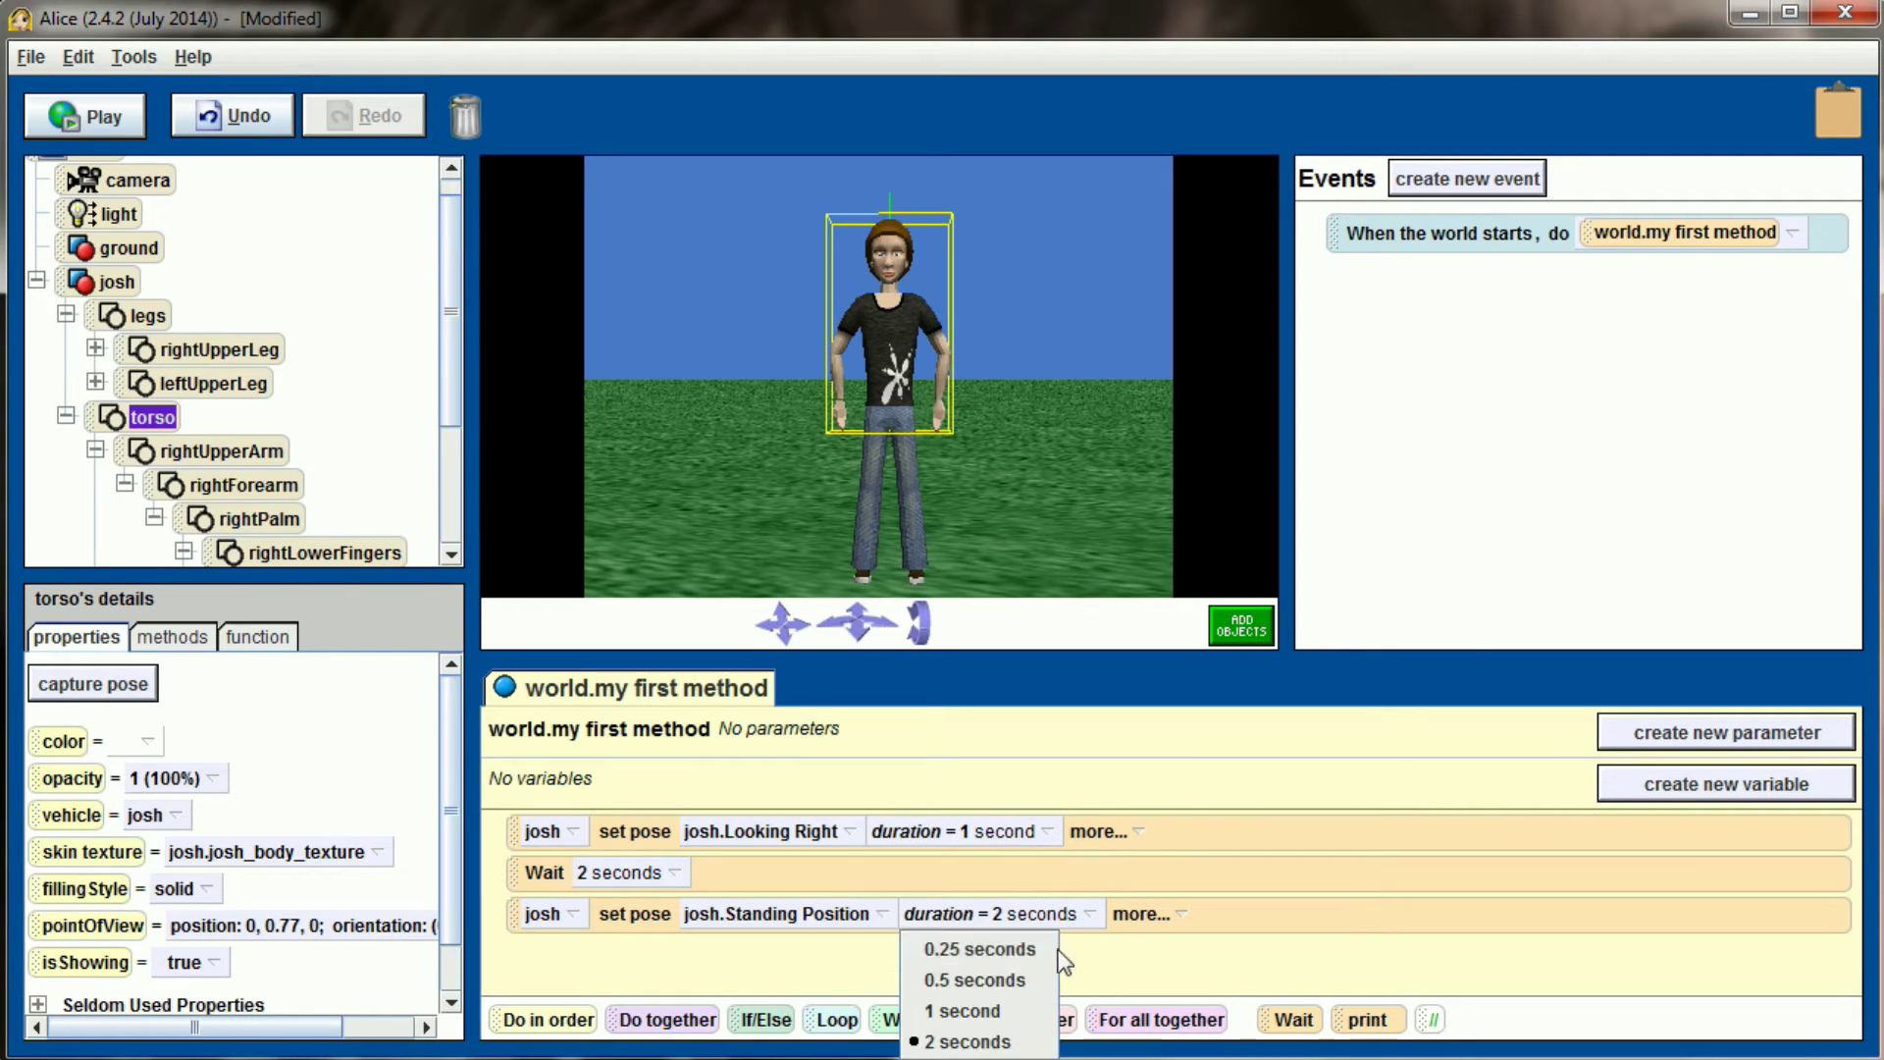
left_click(999, 1013)
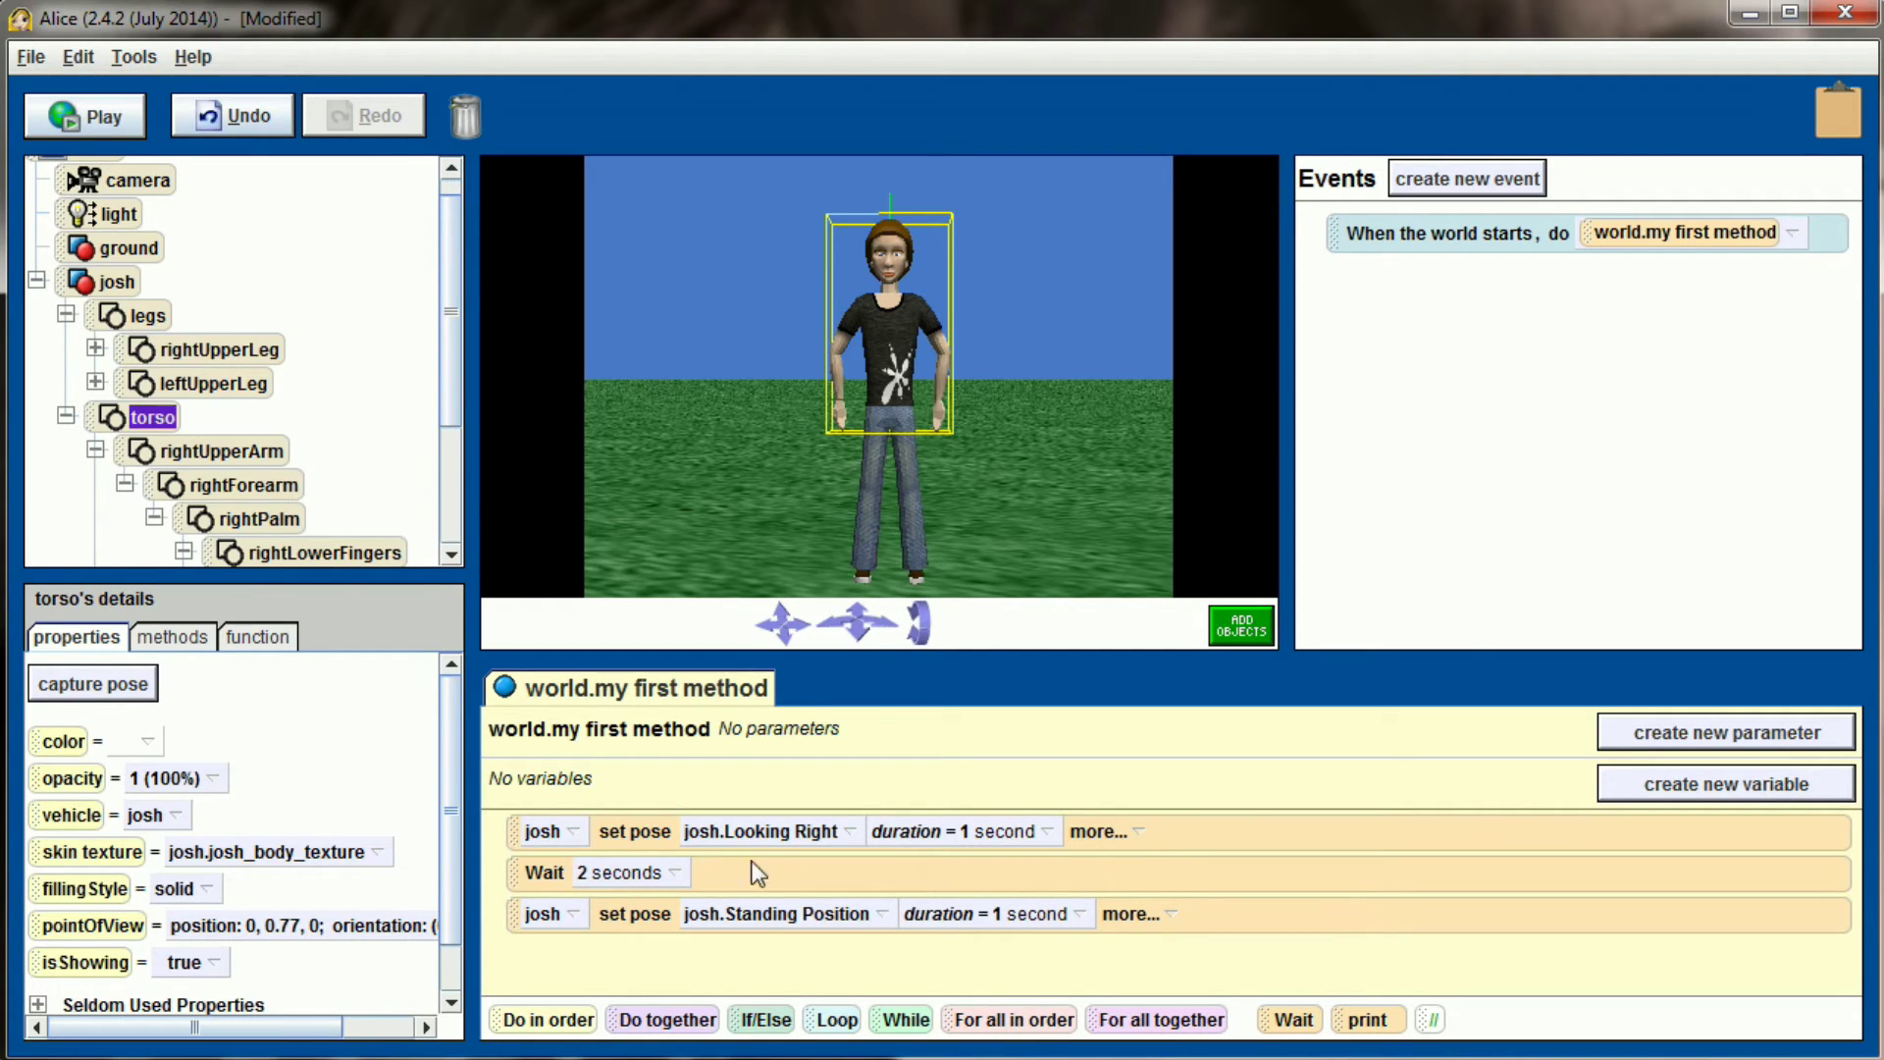
left_click_drag(569, 891, 549, 832)
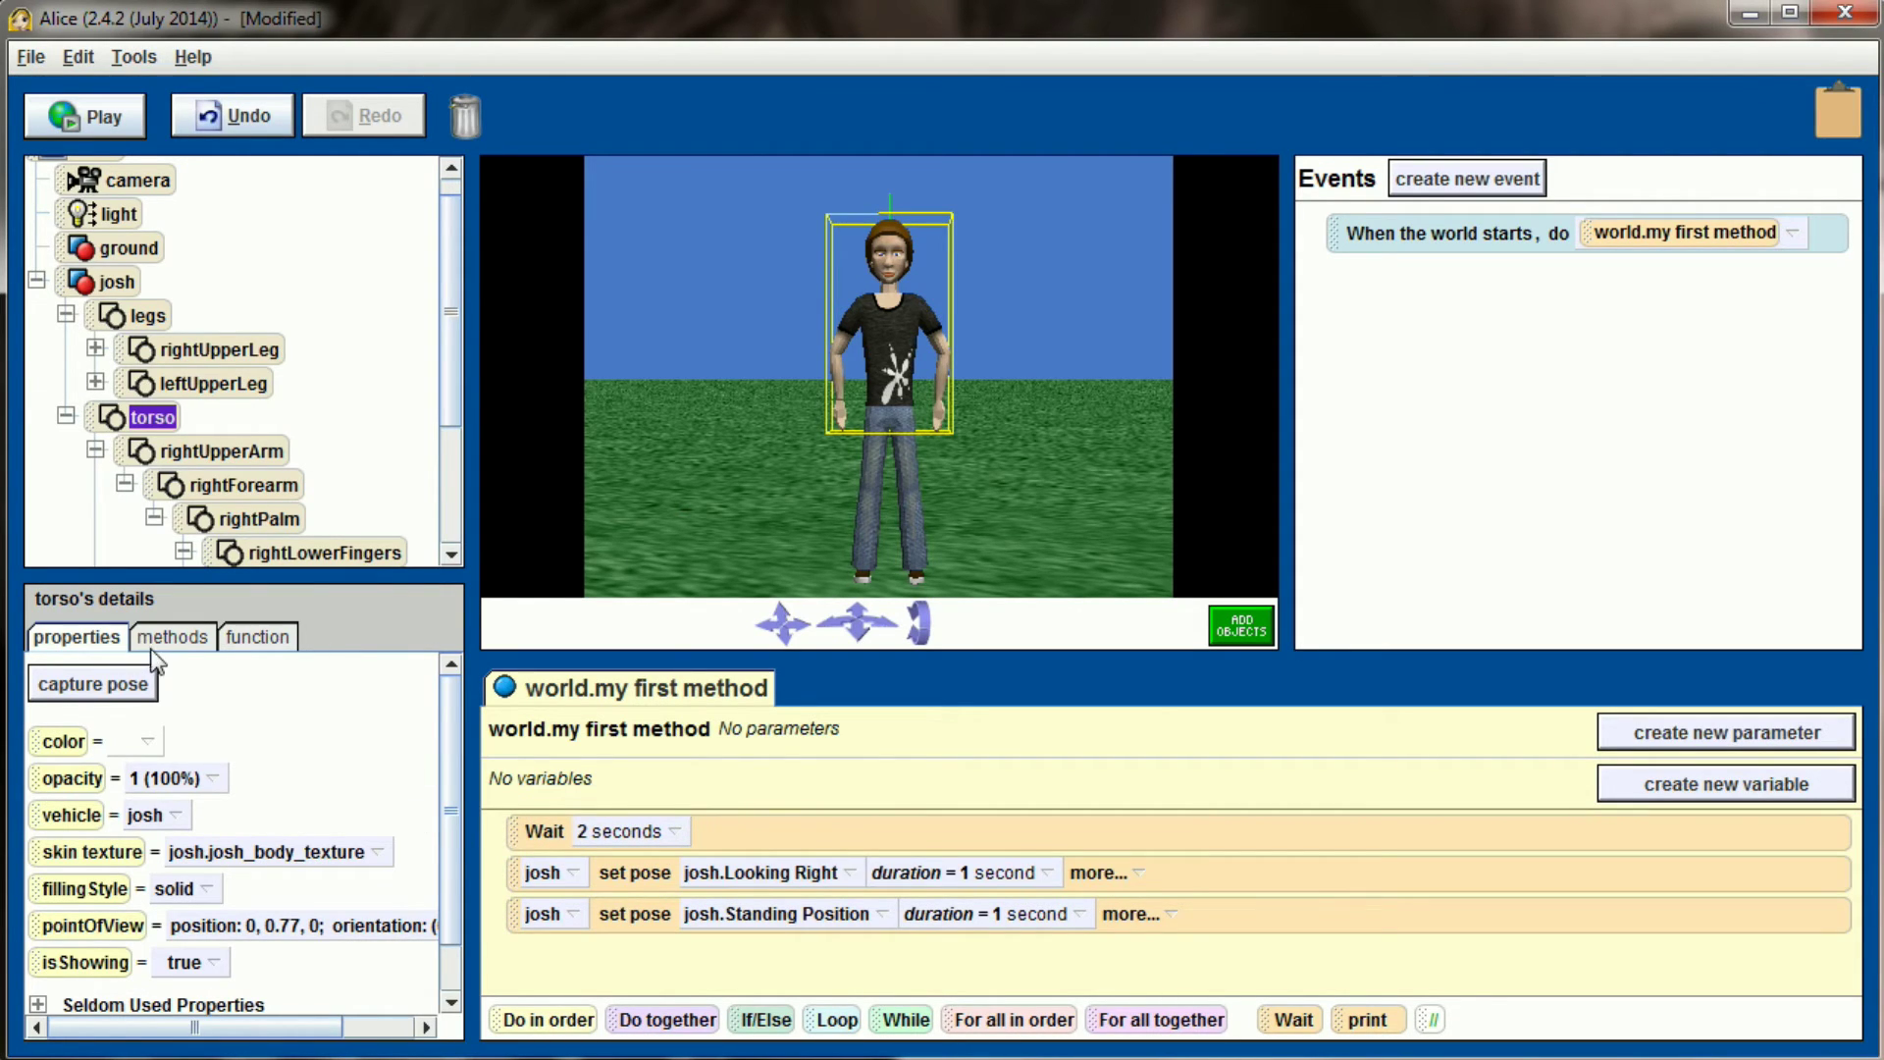
left_click(111, 282)
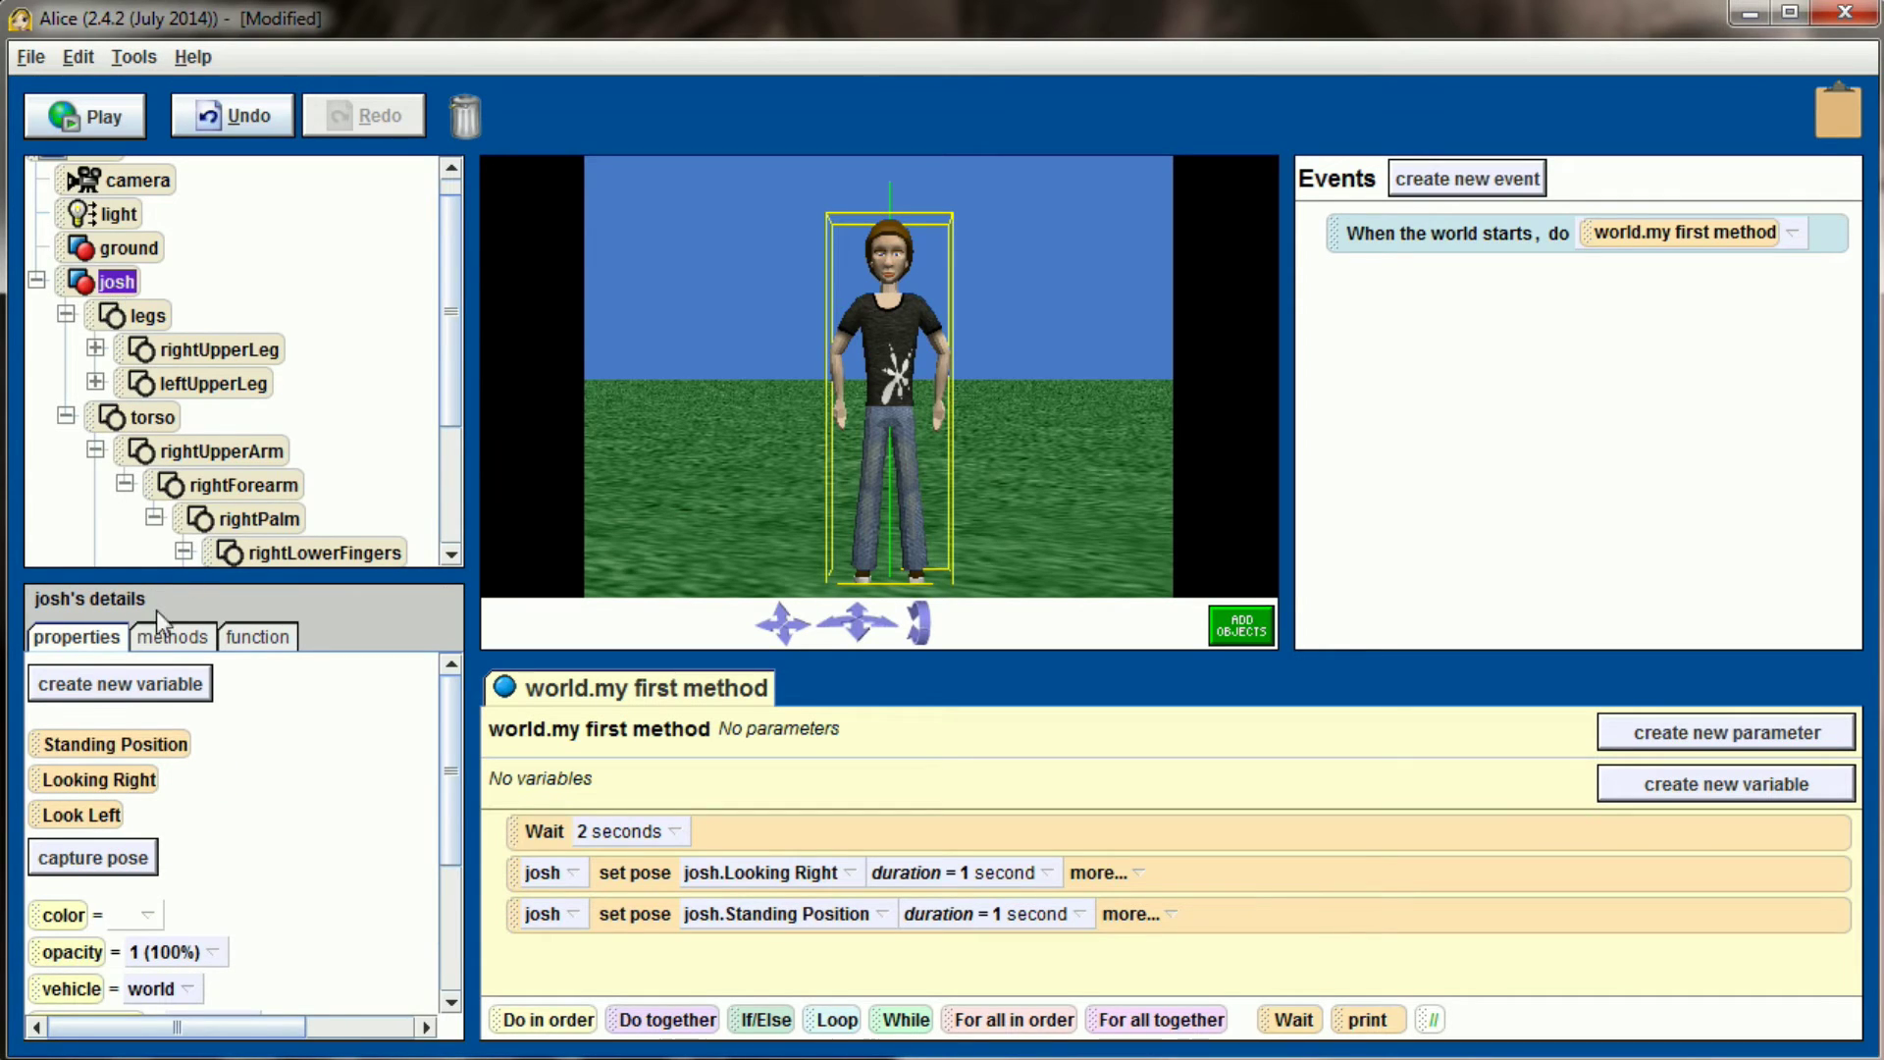
Step: Add a 2-second Look Left set pose step after Looking Right
left_click_drag(86, 814, 771, 893)
left_click(879, 914)
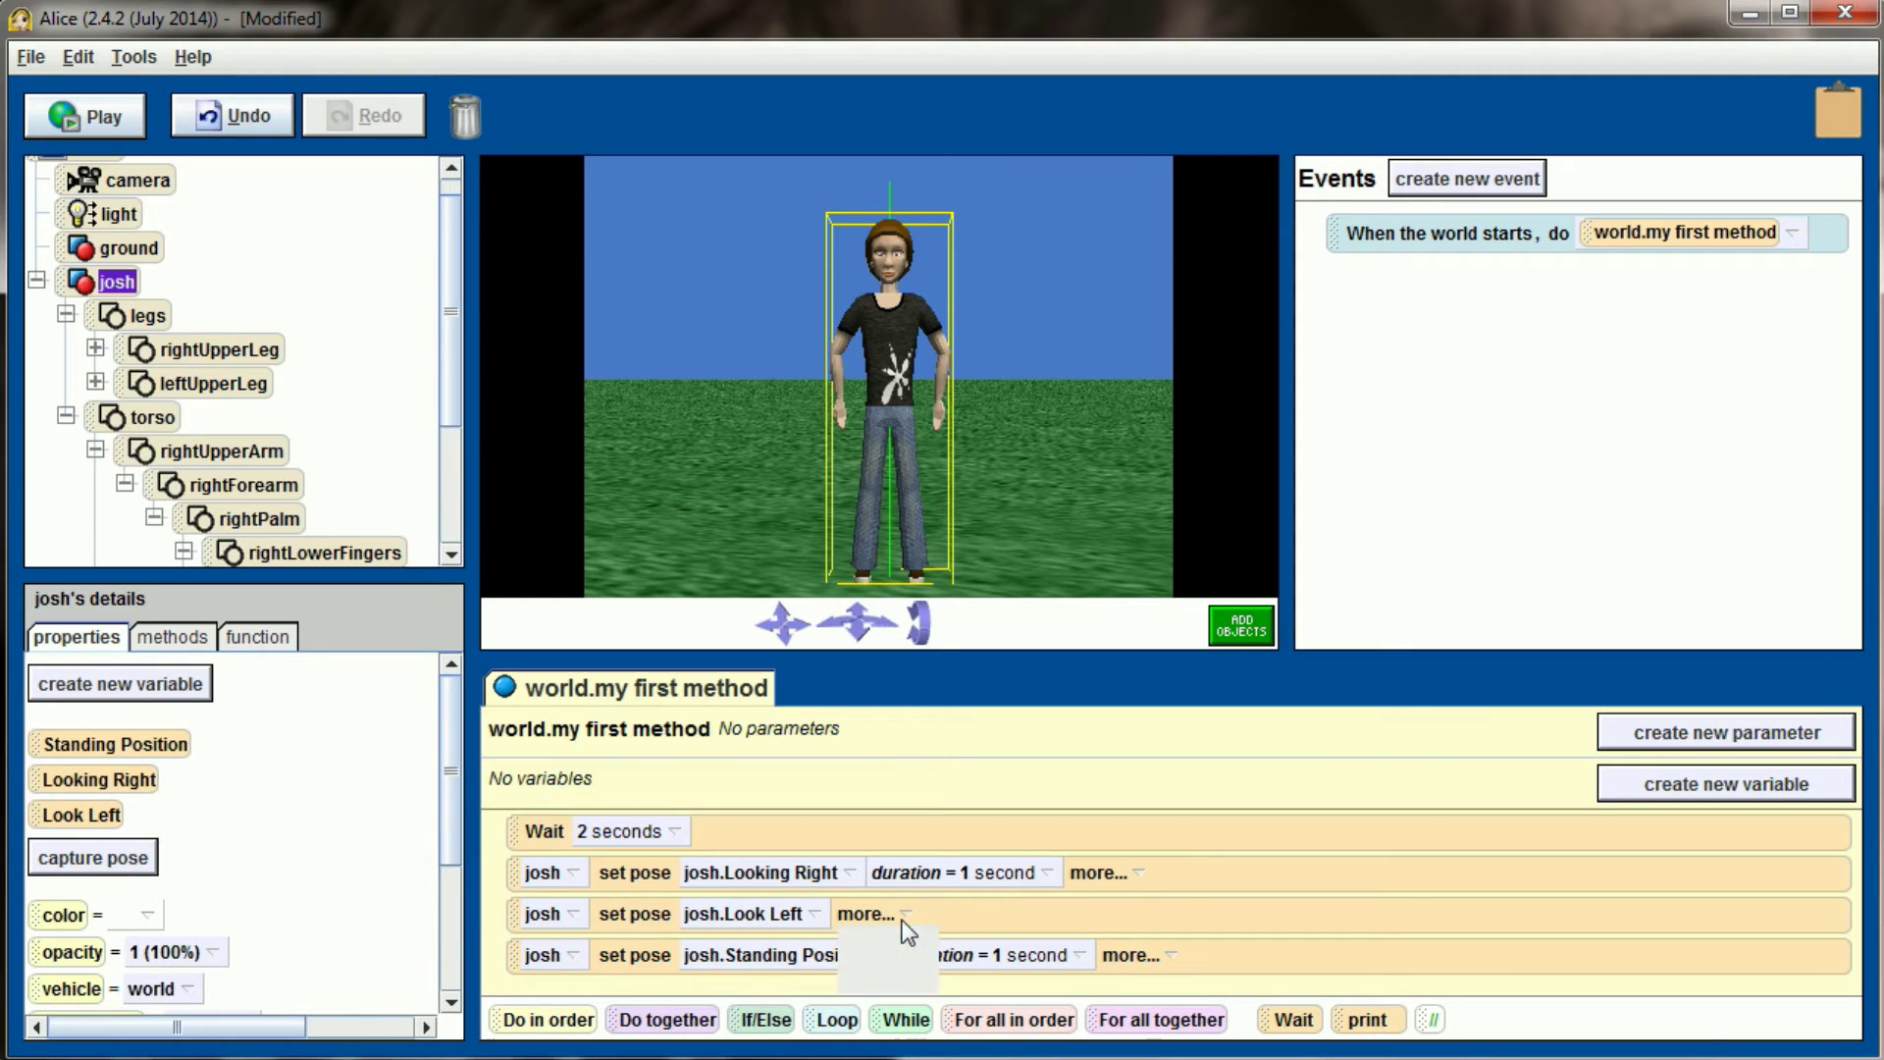
mouse_move(888, 975)
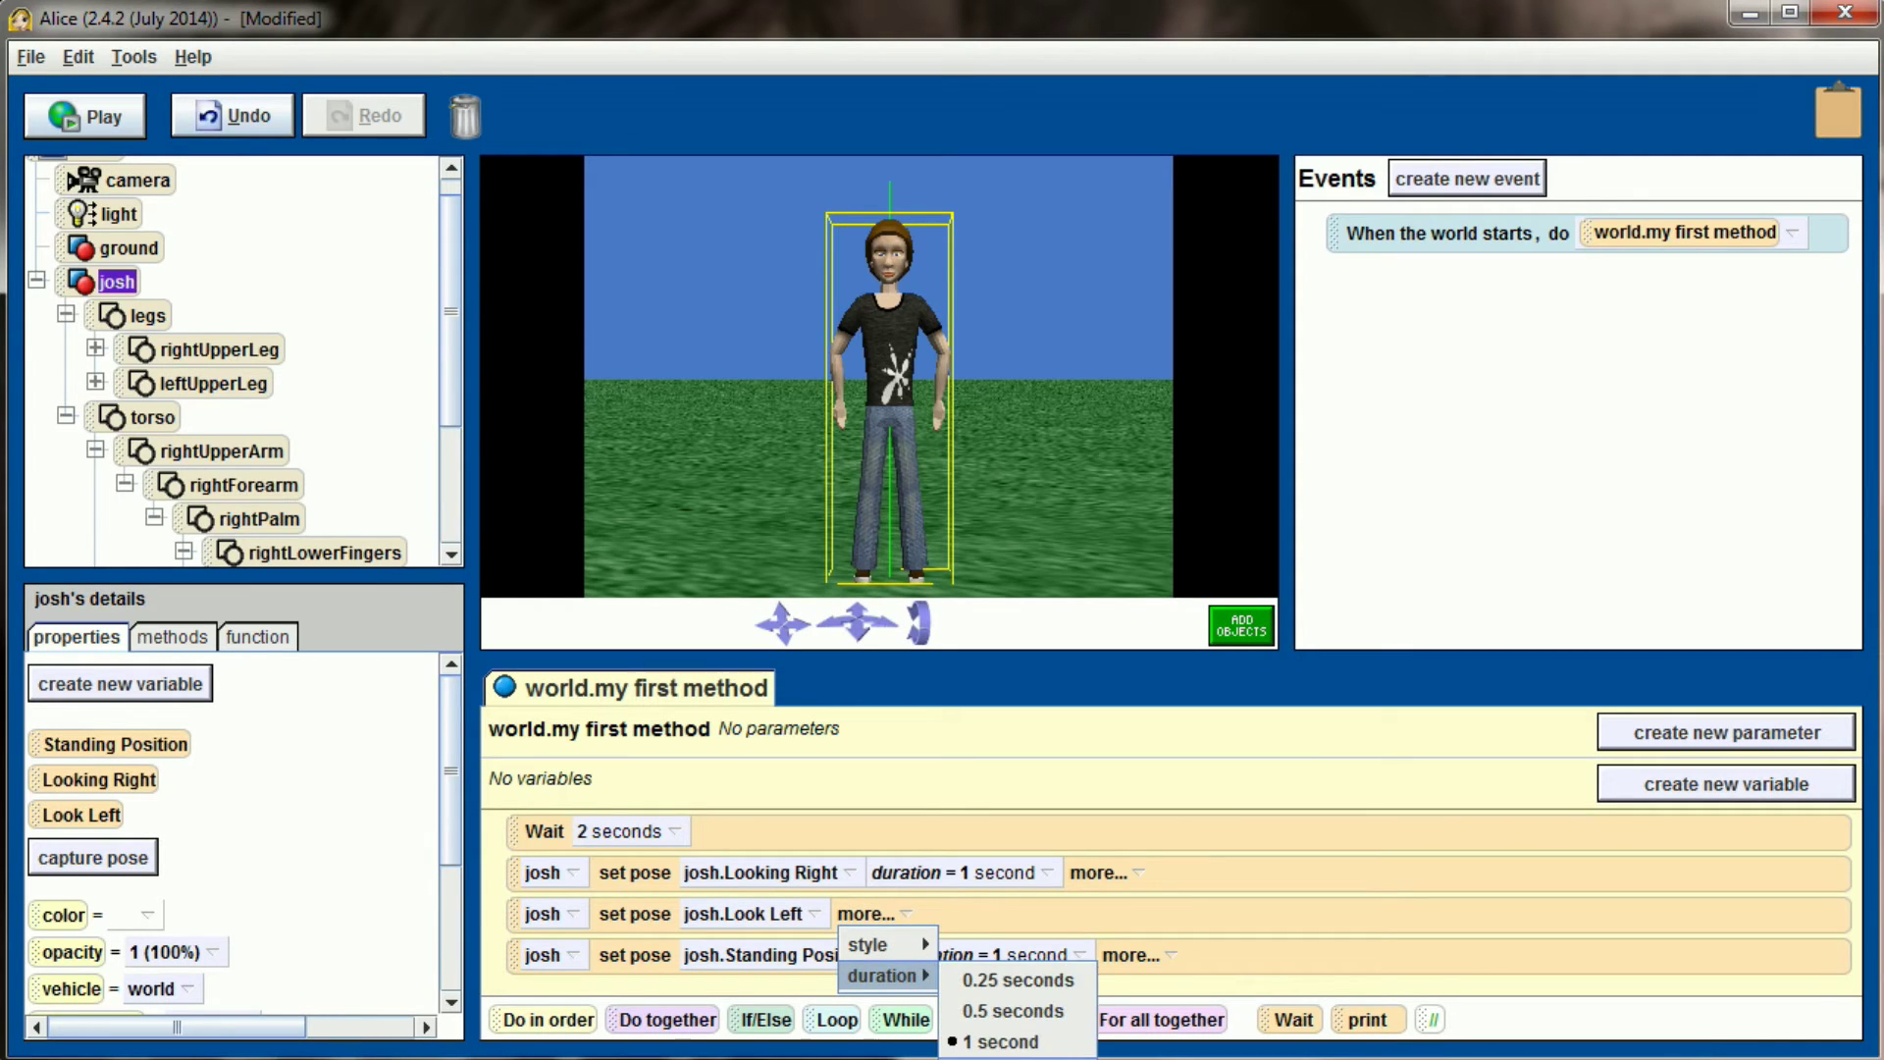
left_click(1011, 1059)
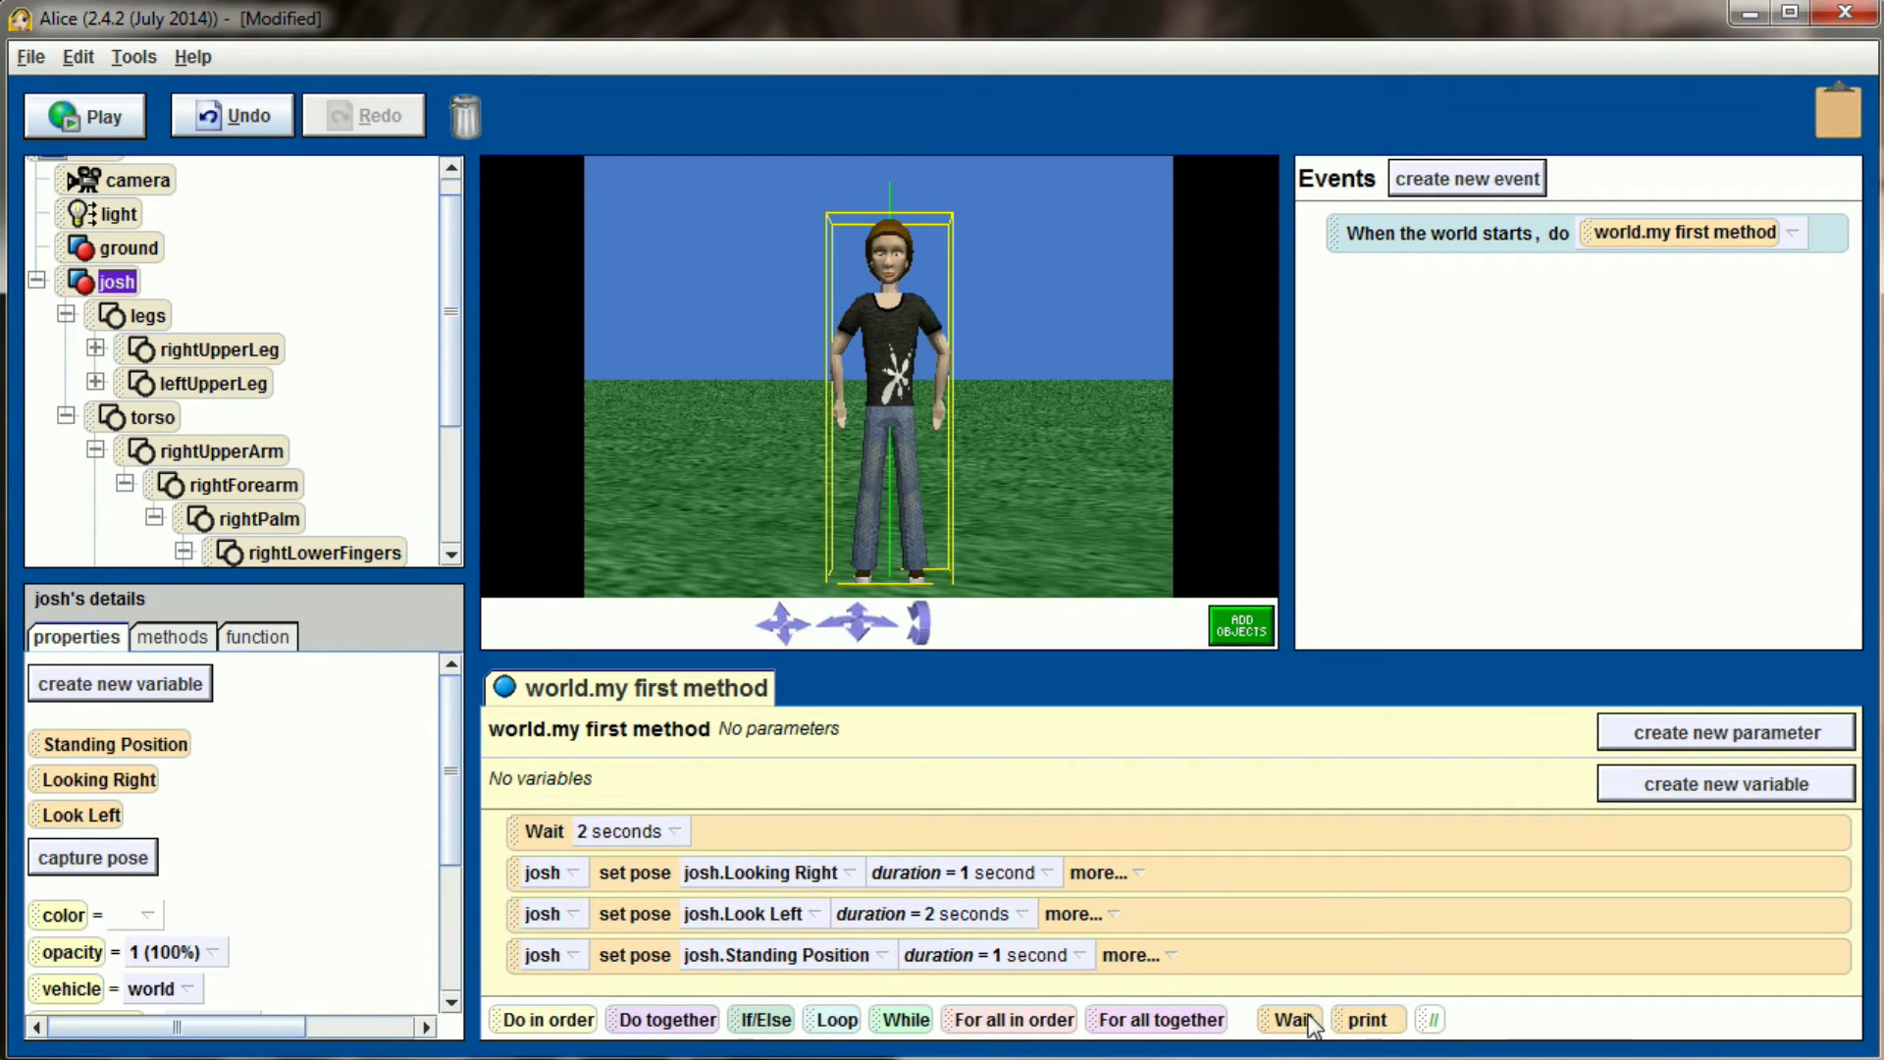
Step: Insert a 2-second wait before the final Standing Position step and play the world
left_click_drag(1310, 1017, 1239, 950)
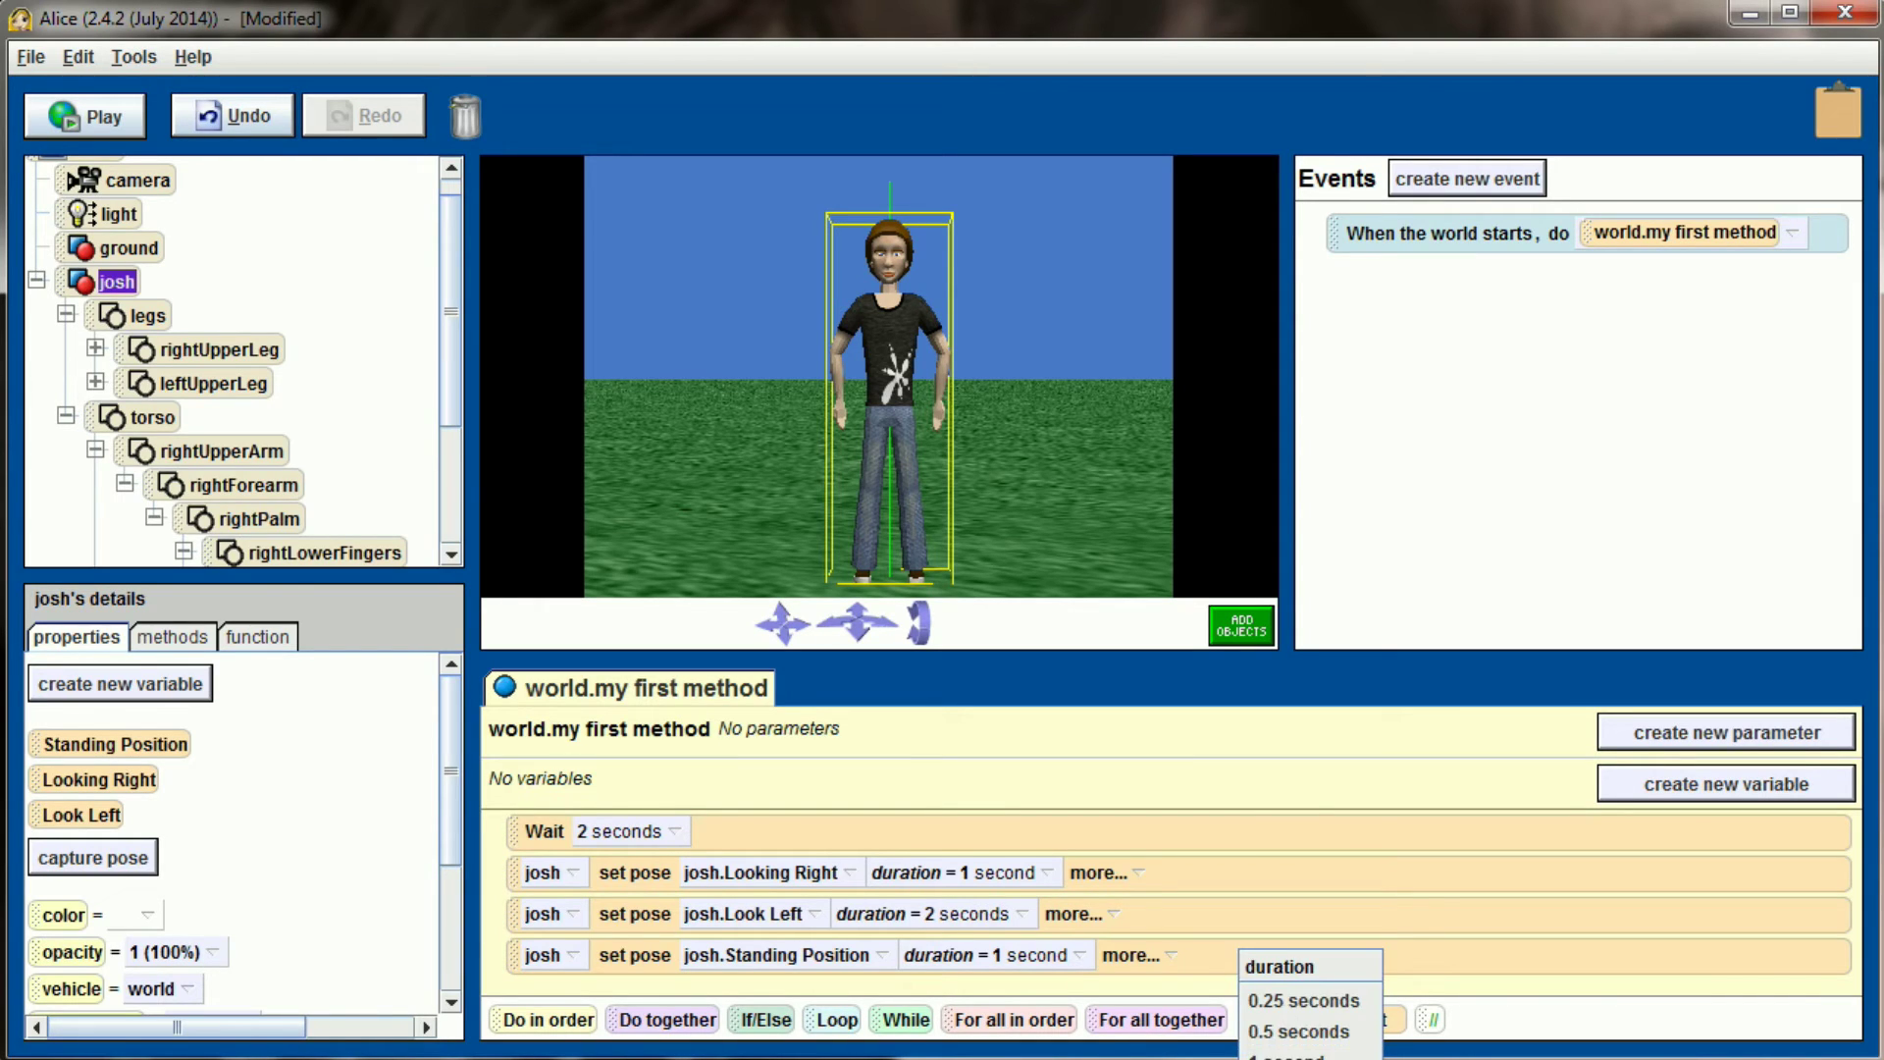
left_click(1286, 1055)
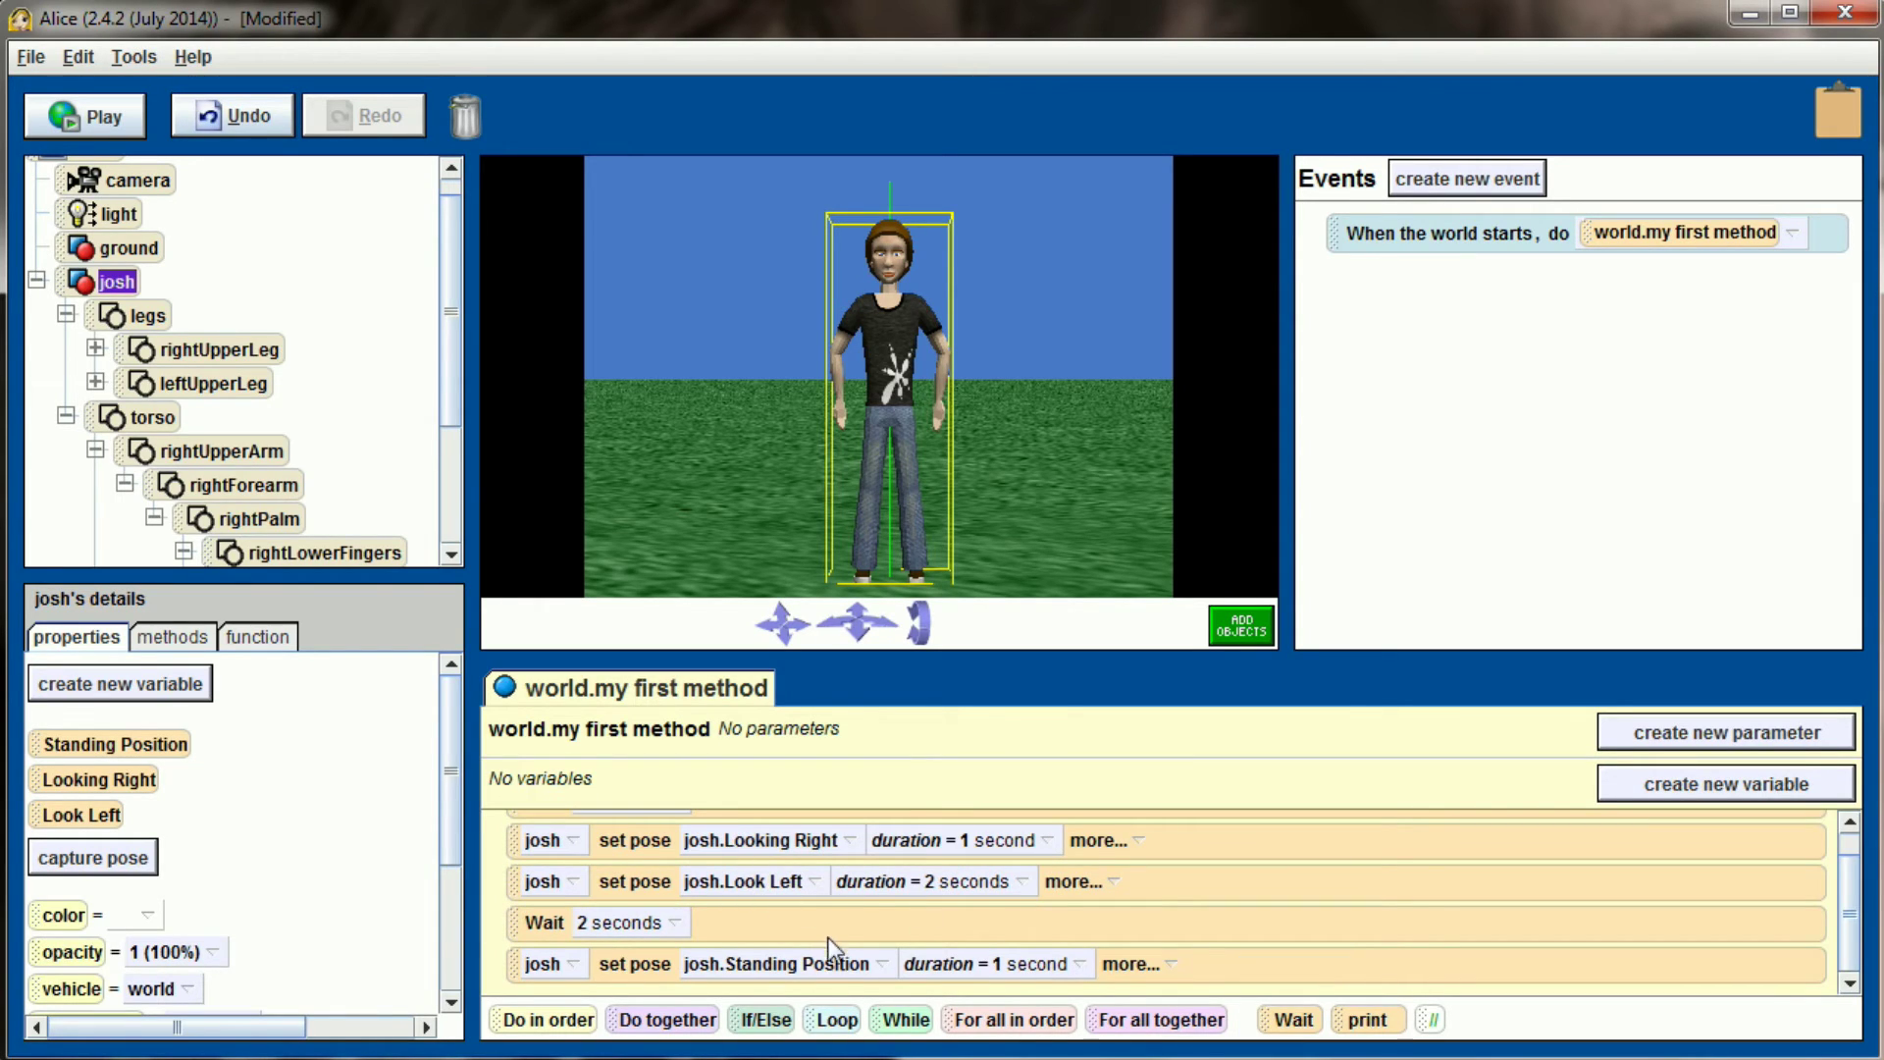
left_click(115, 118)
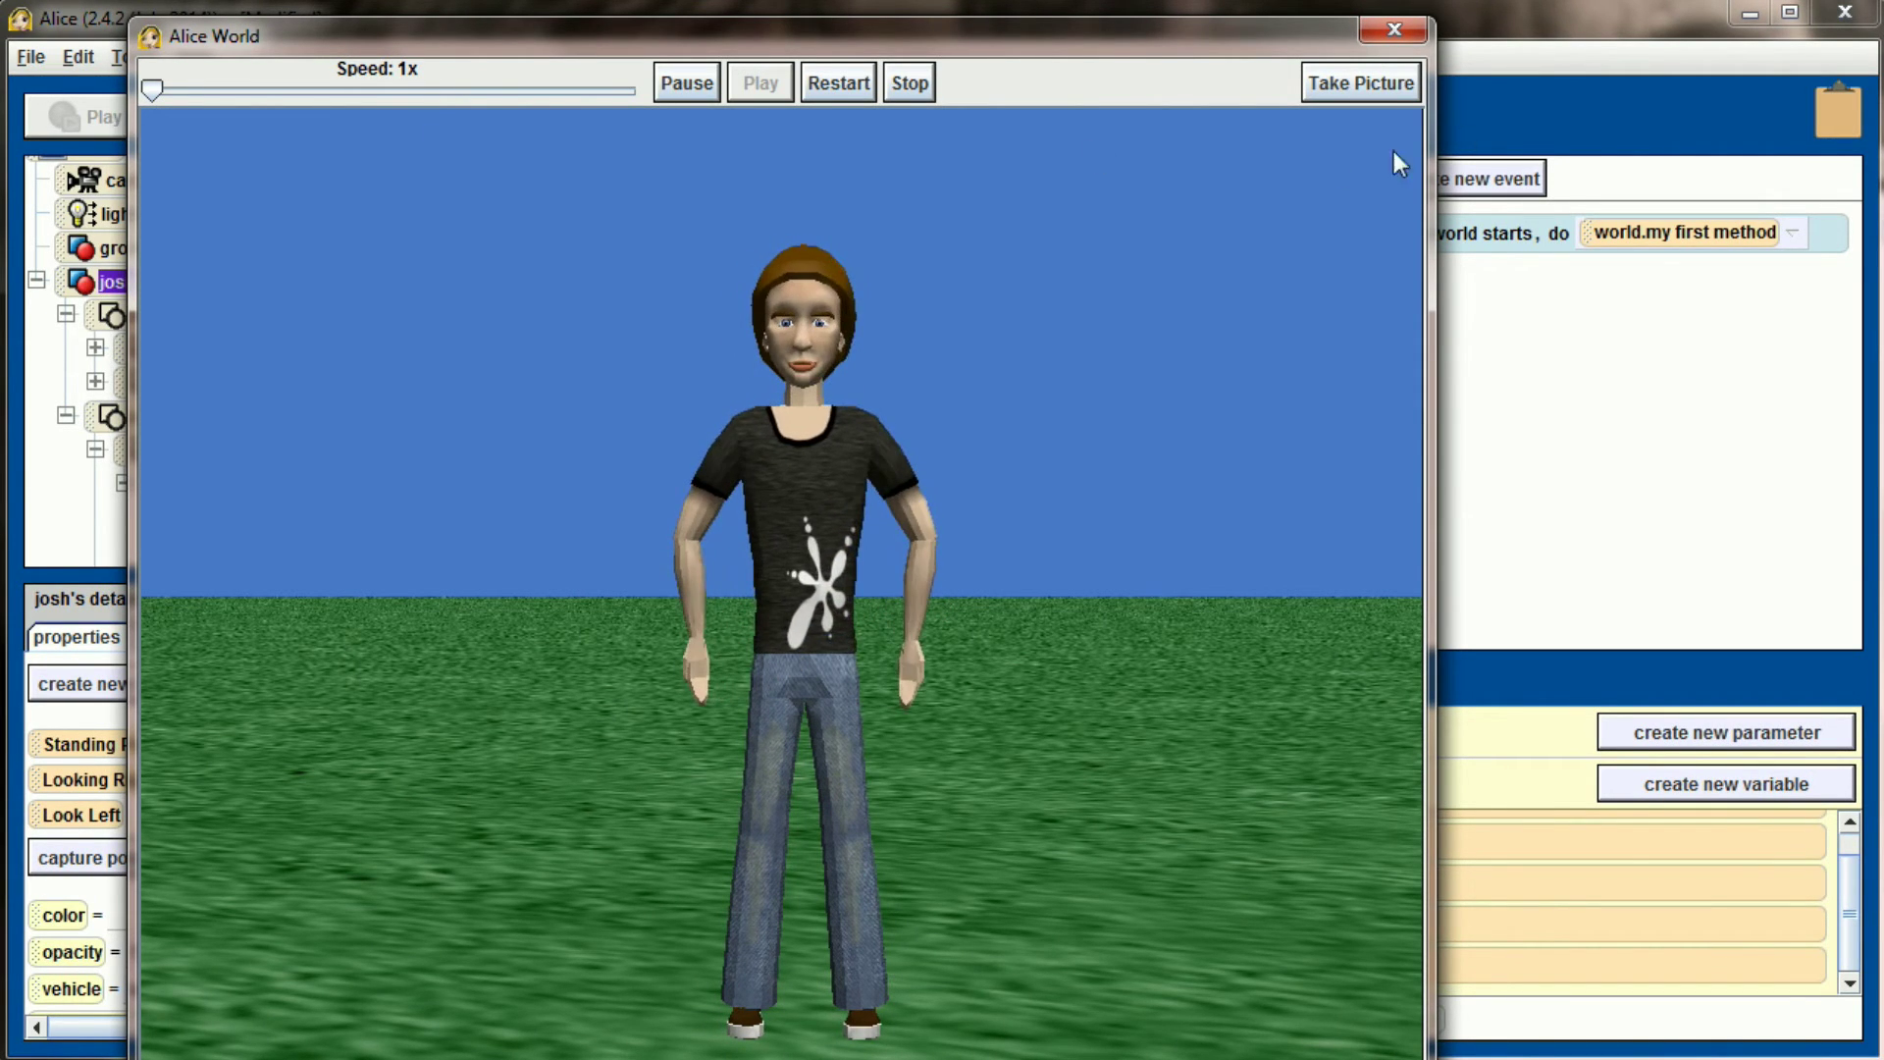
left_click(1413, 35)
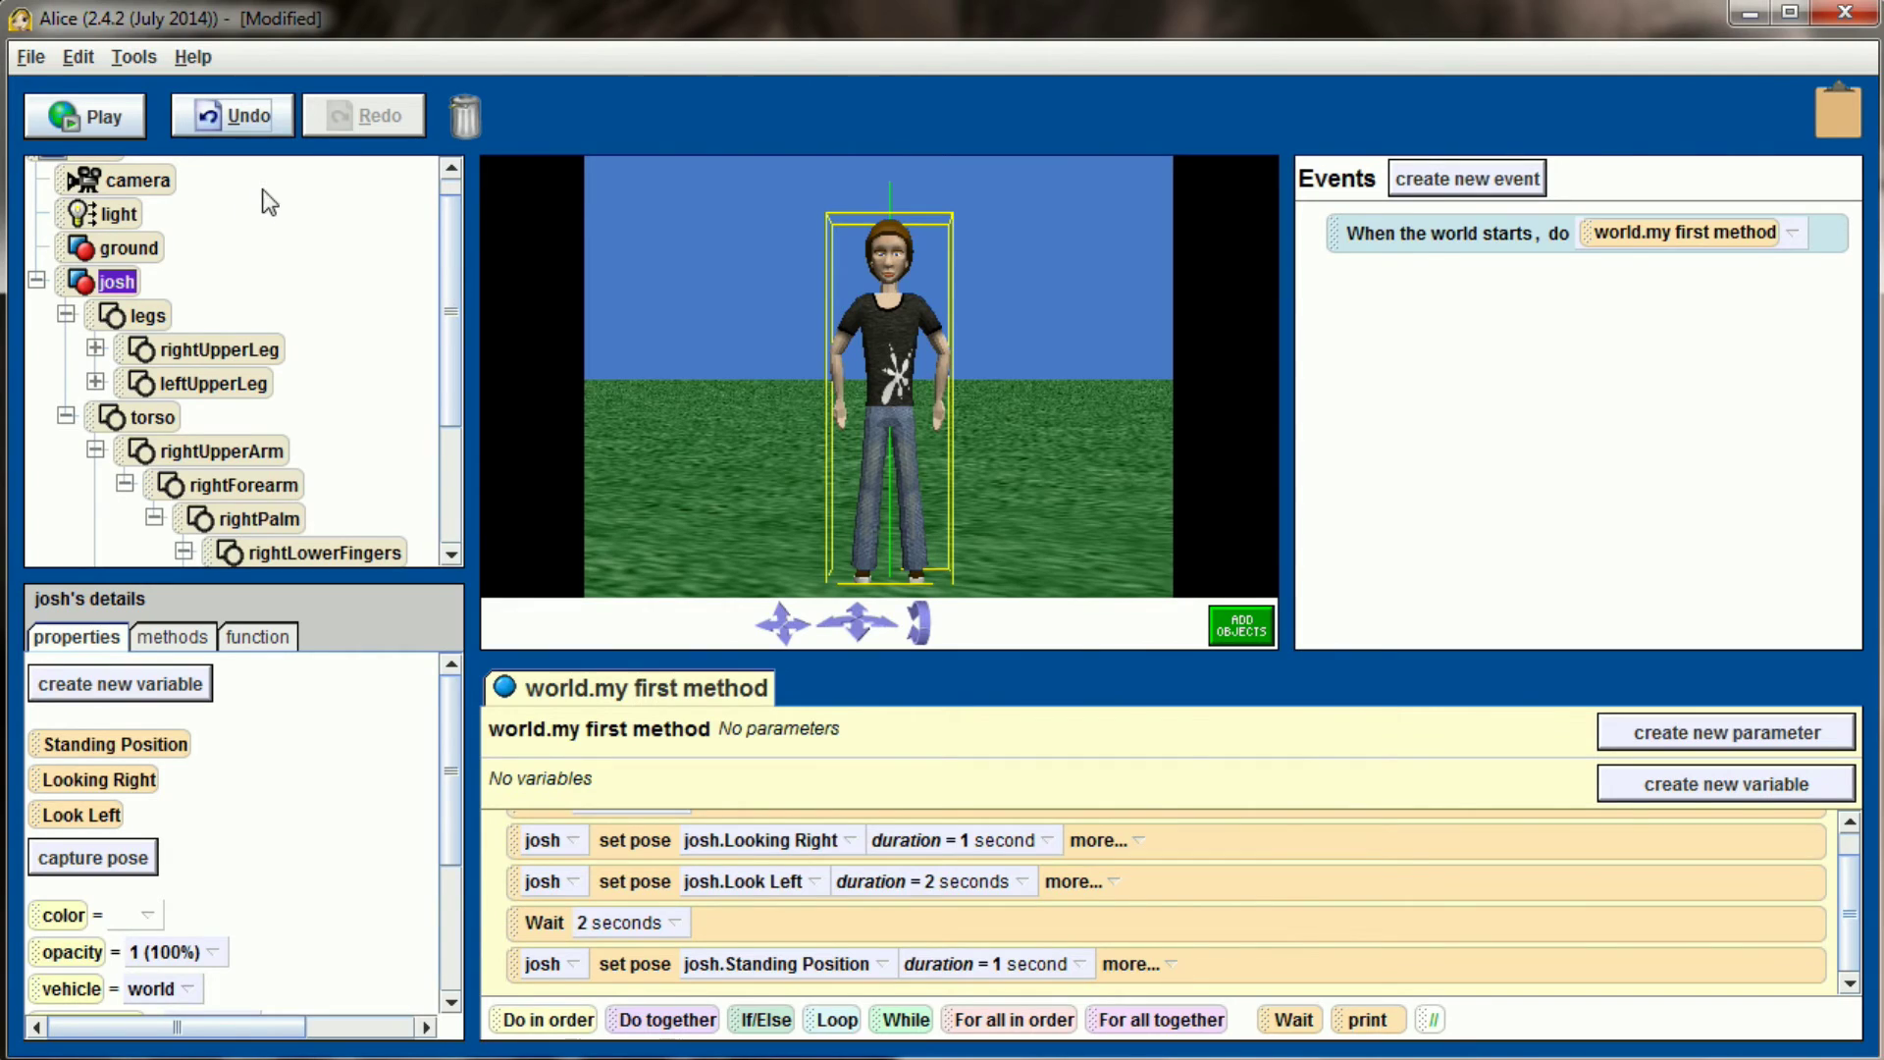
left_click(100, 122)
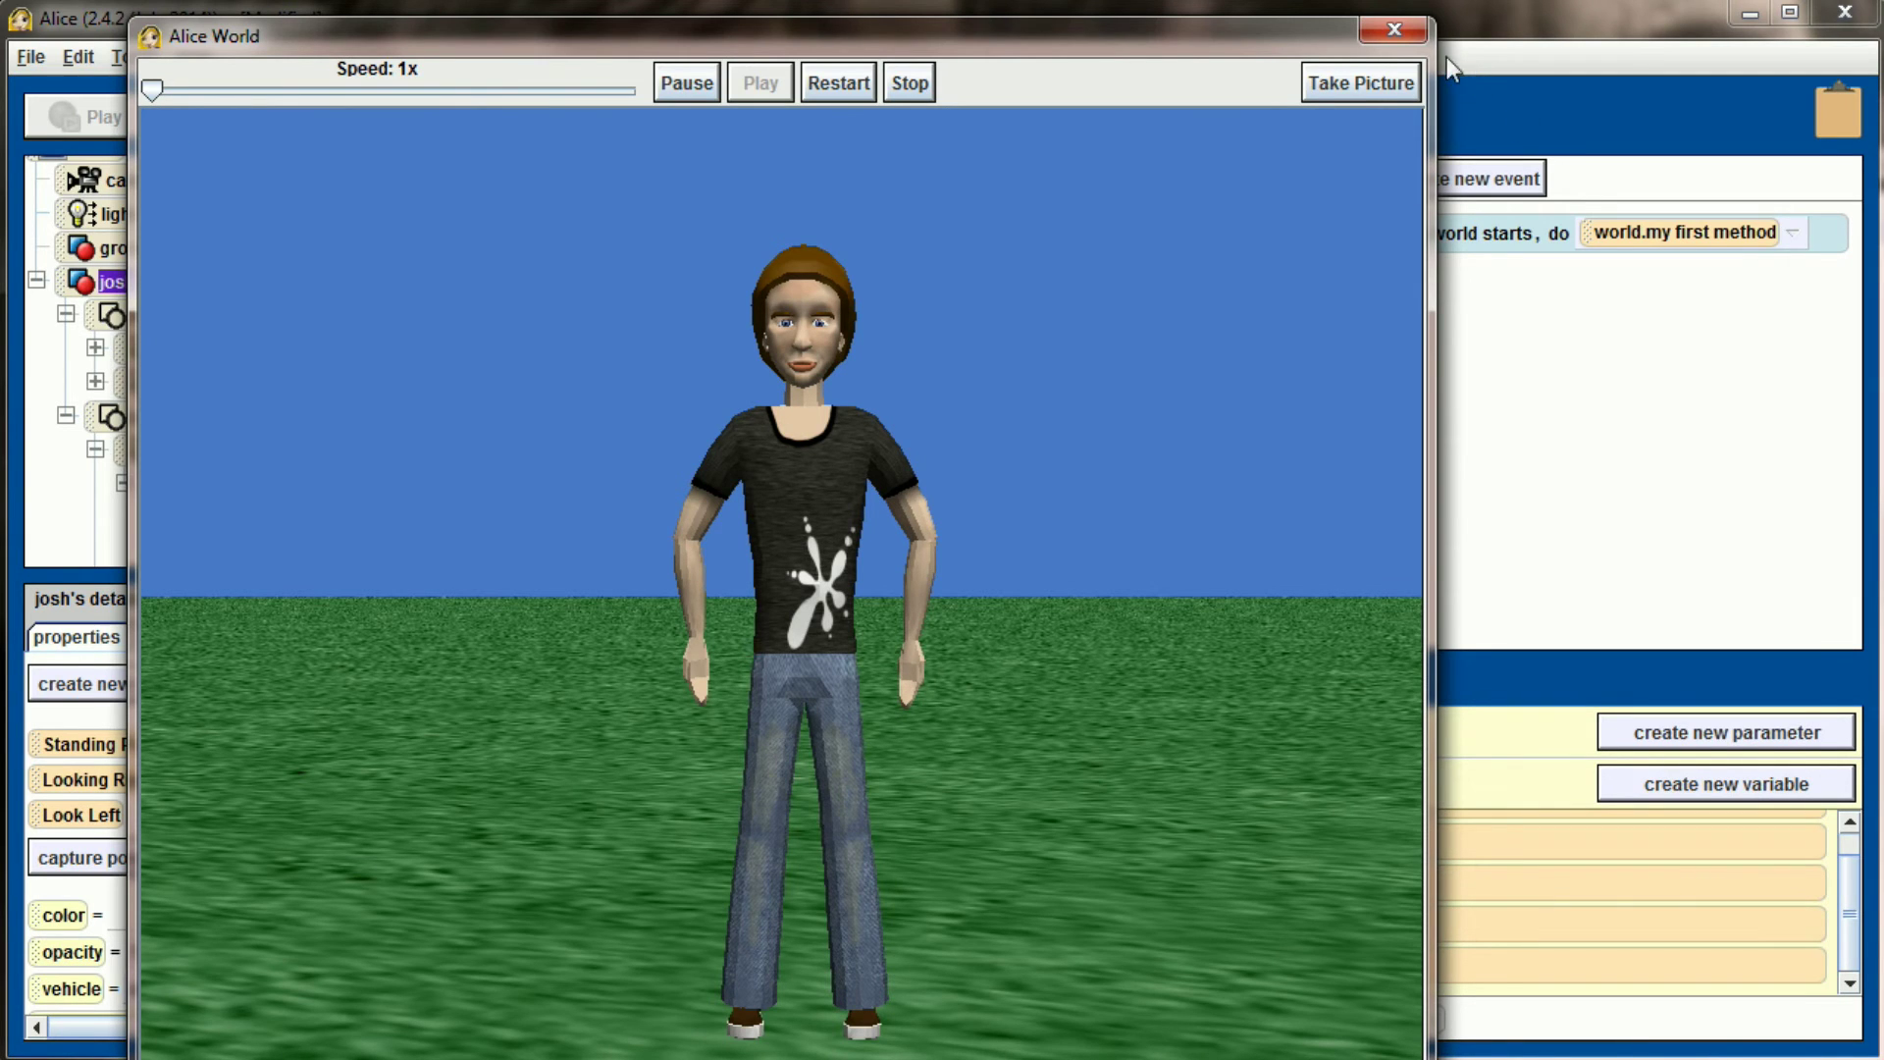
left_click(1393, 29)
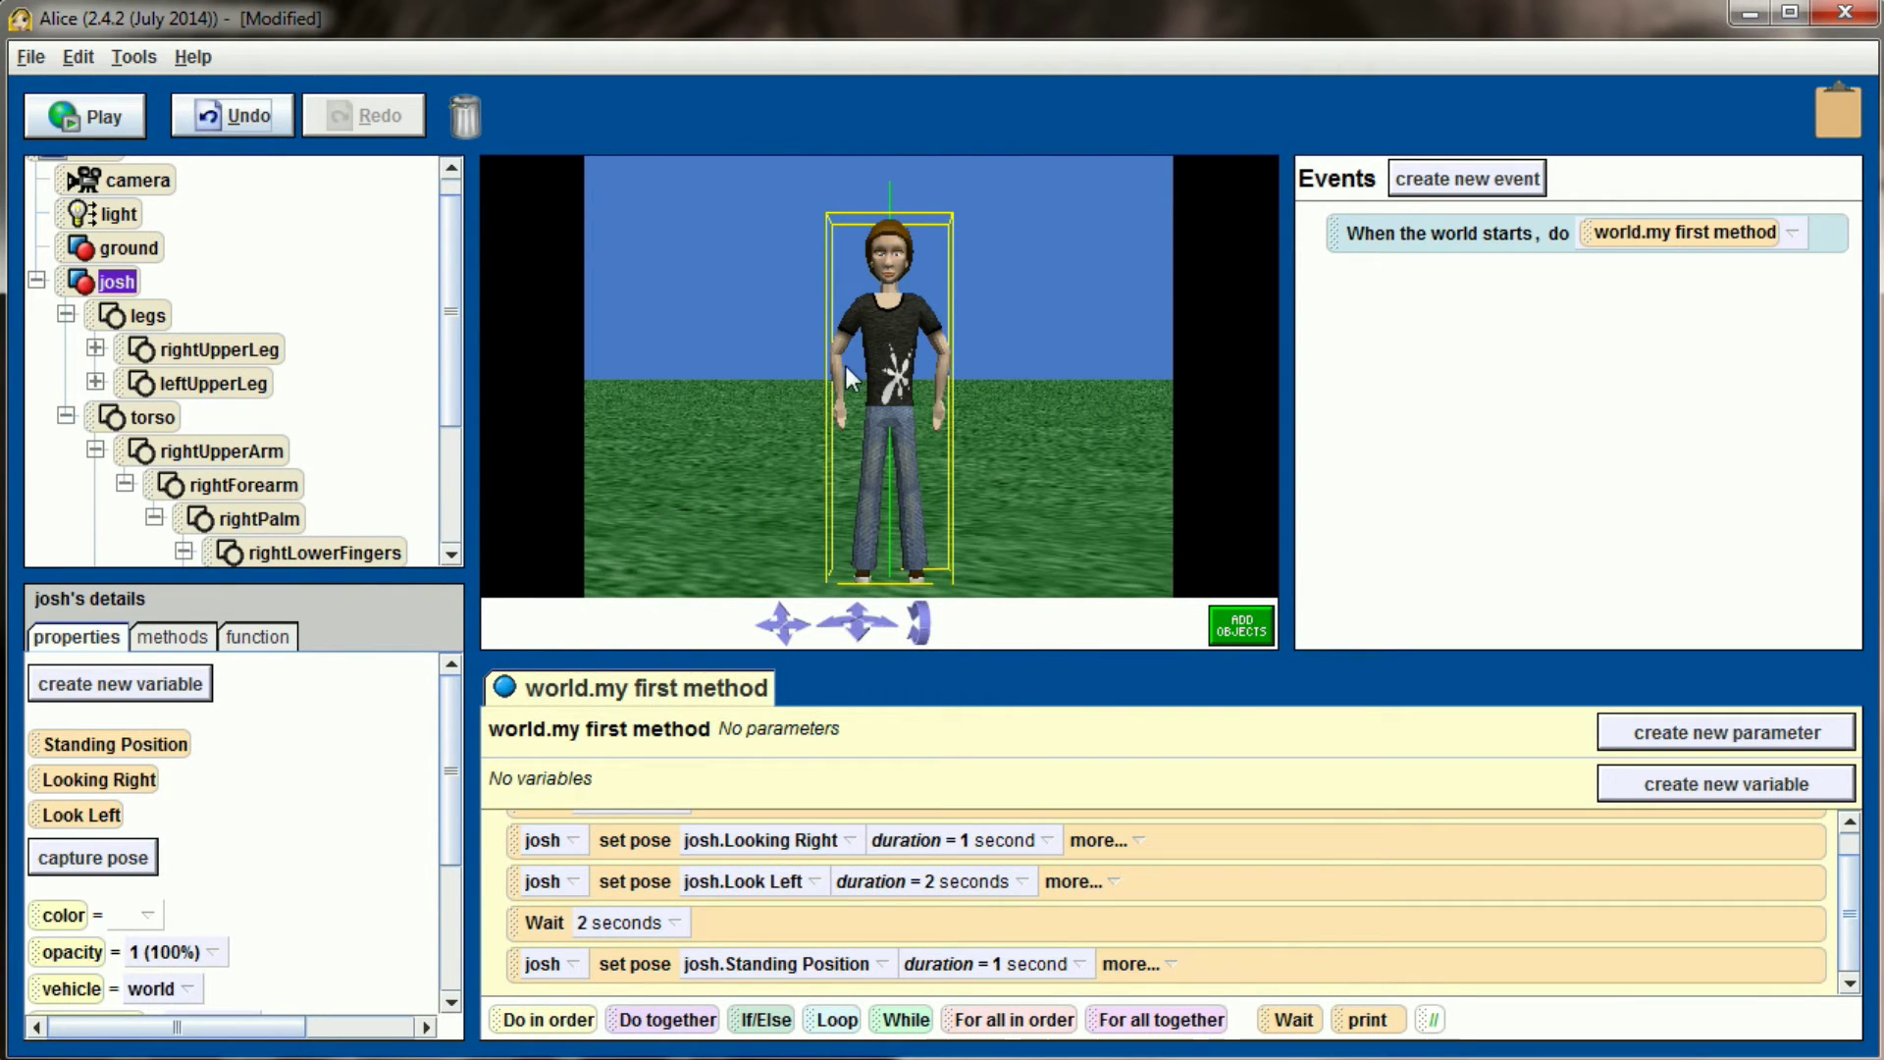
left_click(1268, 623)
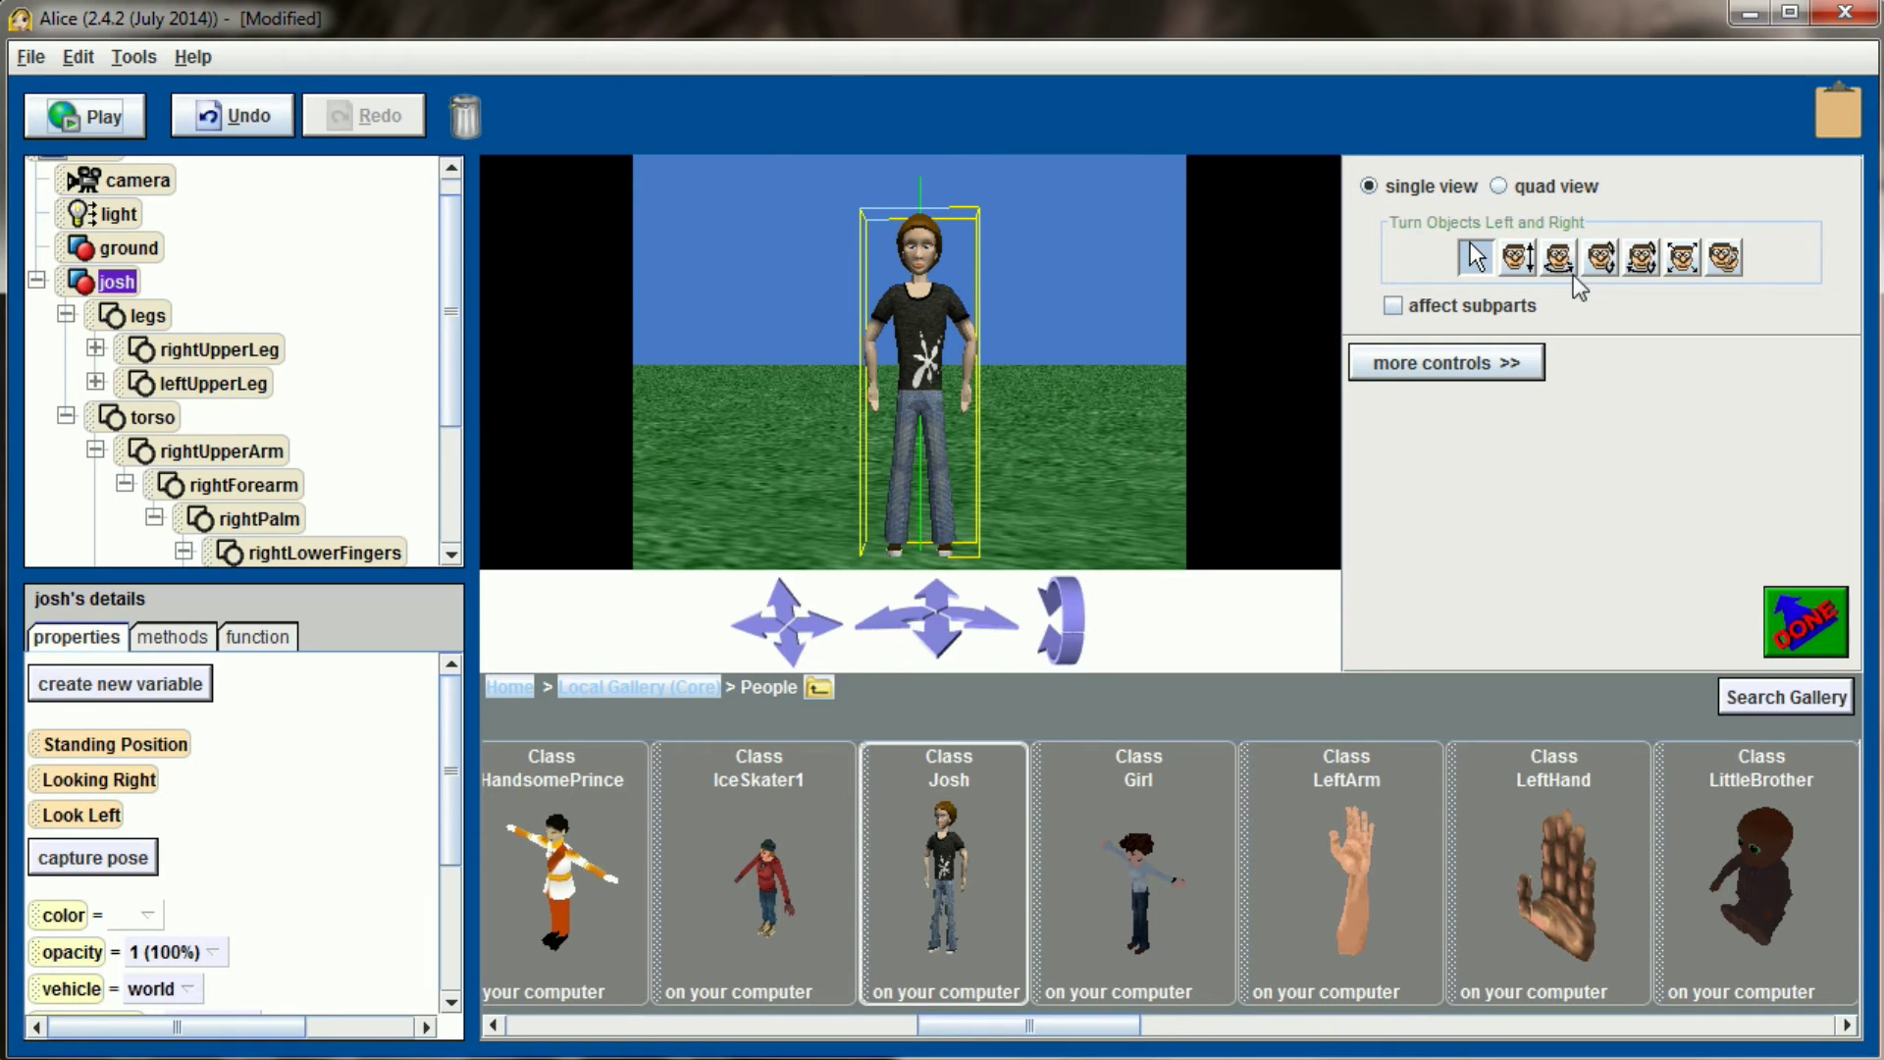
Step: Tilt josh far forward toward the camera and raise him to the middle of the view
left_click(1601, 257)
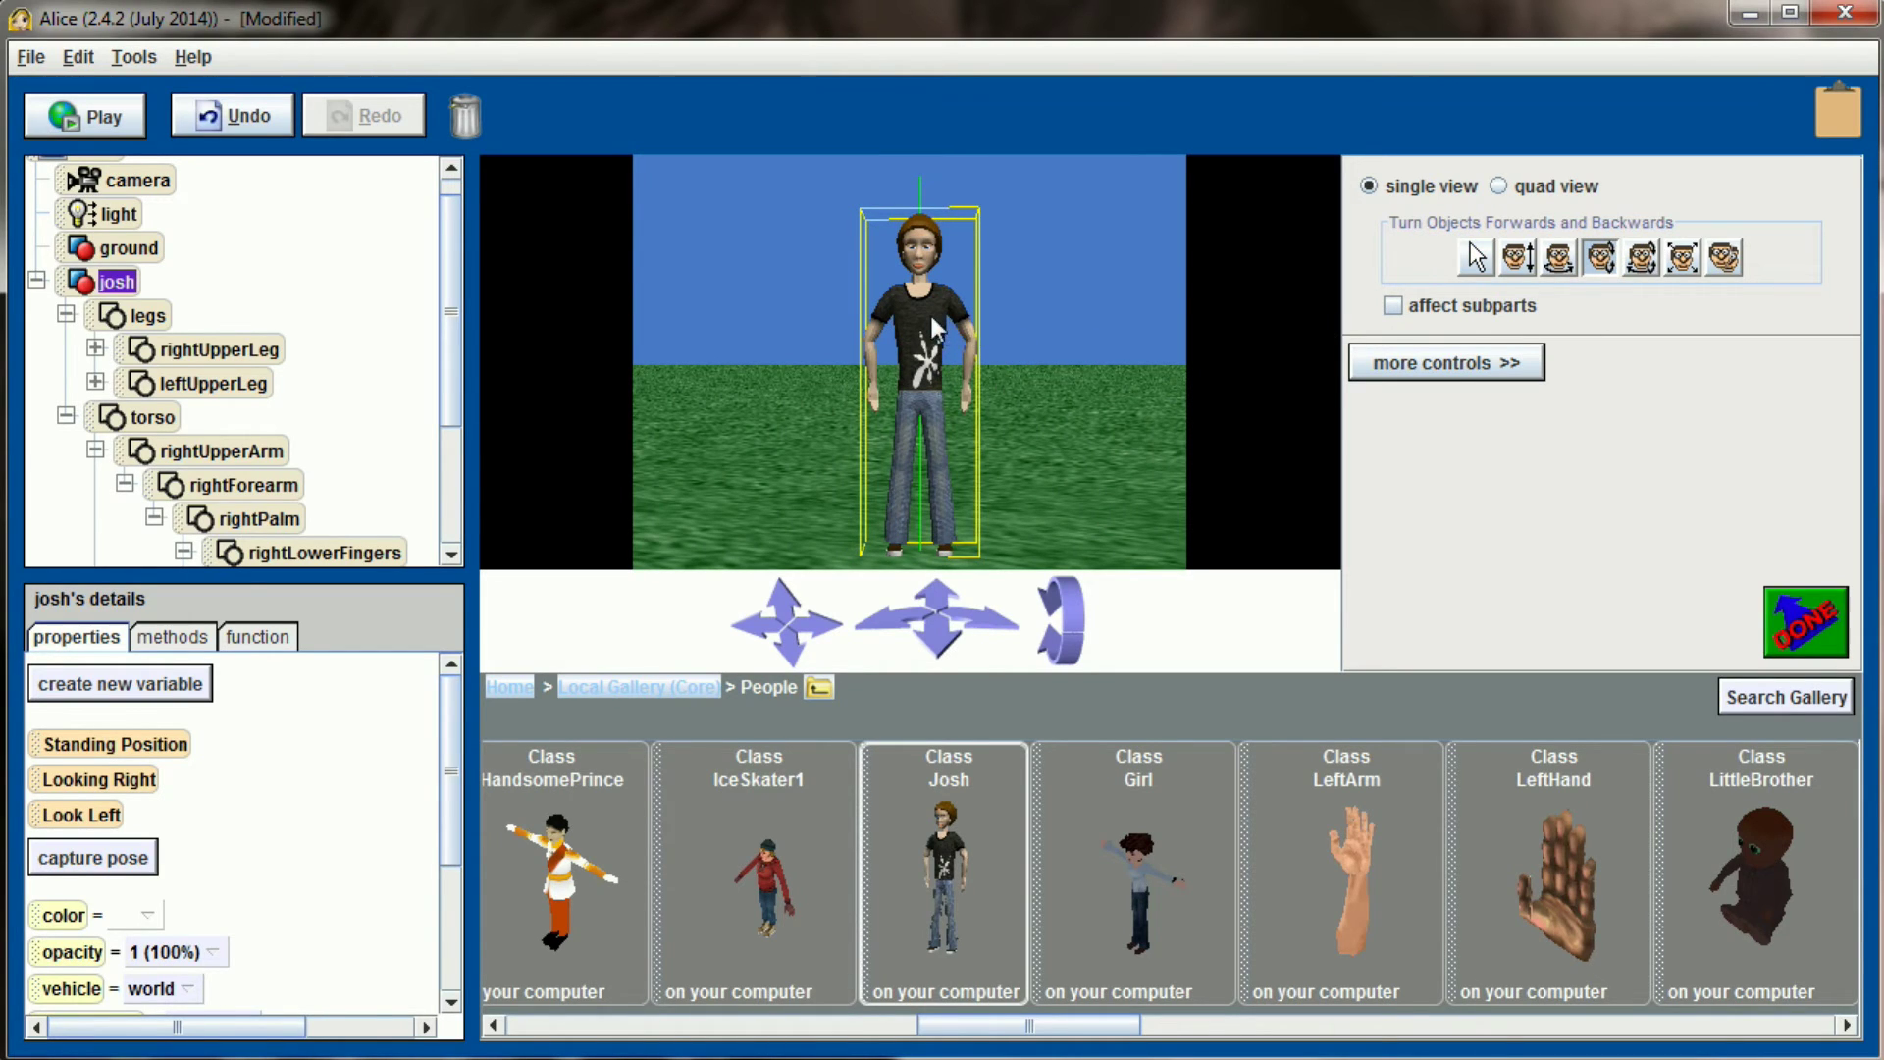
left_click_drag(942, 334, 942, 511)
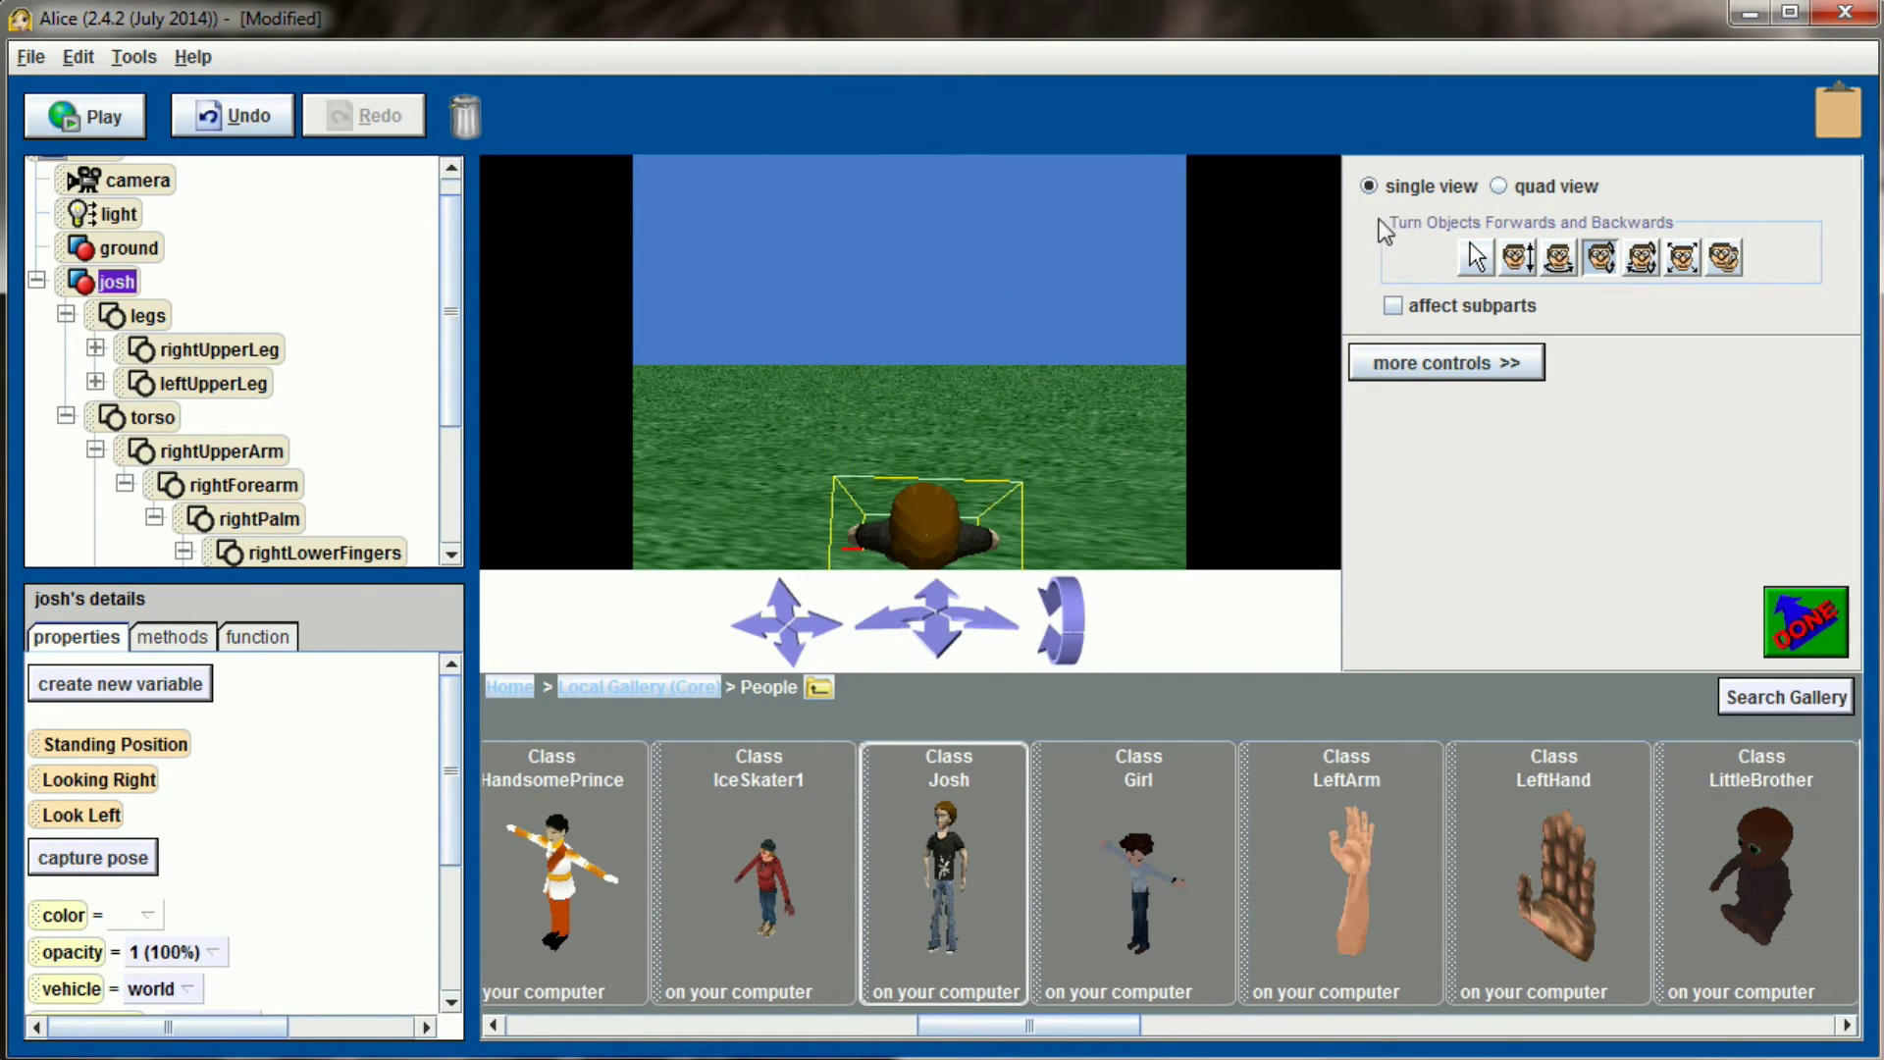
left_click(1518, 257)
mouse_move(932, 515)
left_mouse_down()
mouse_move(932, 373)
mouse_move(957, 540)
left_mouse_up()
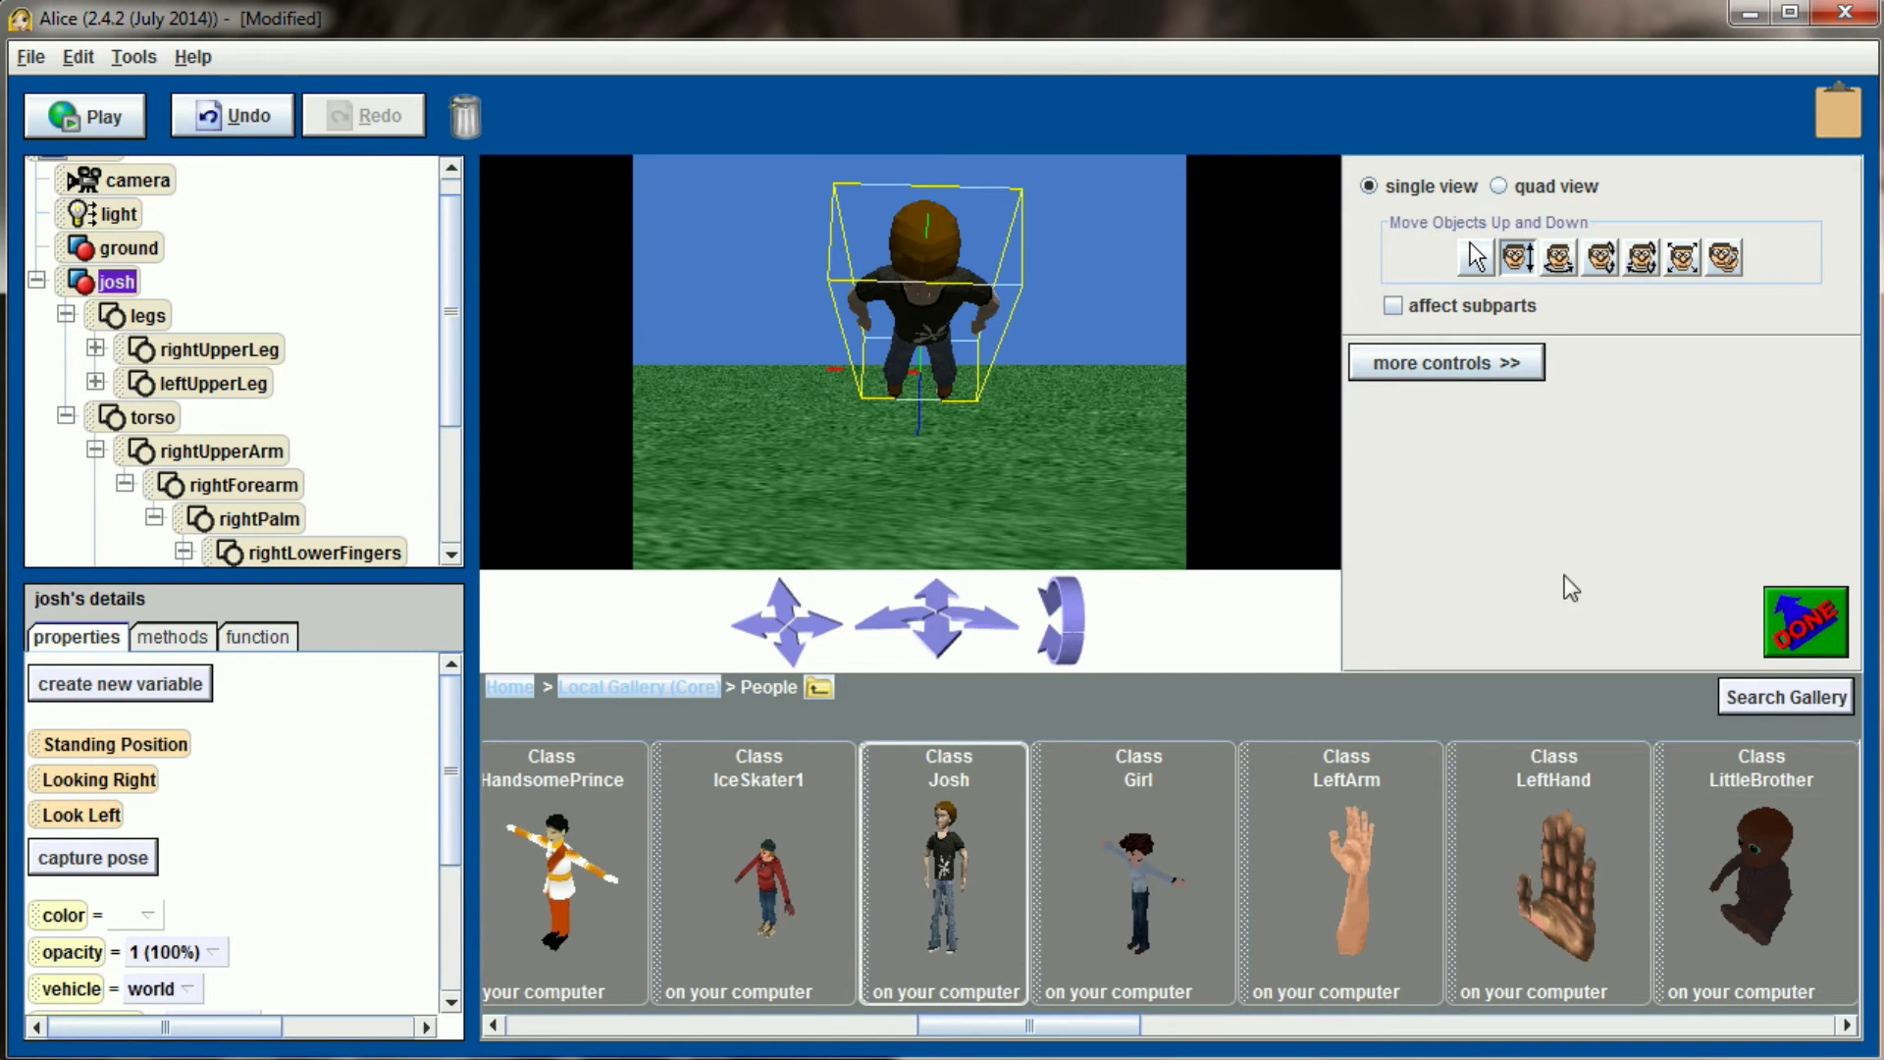
left_click(1781, 636)
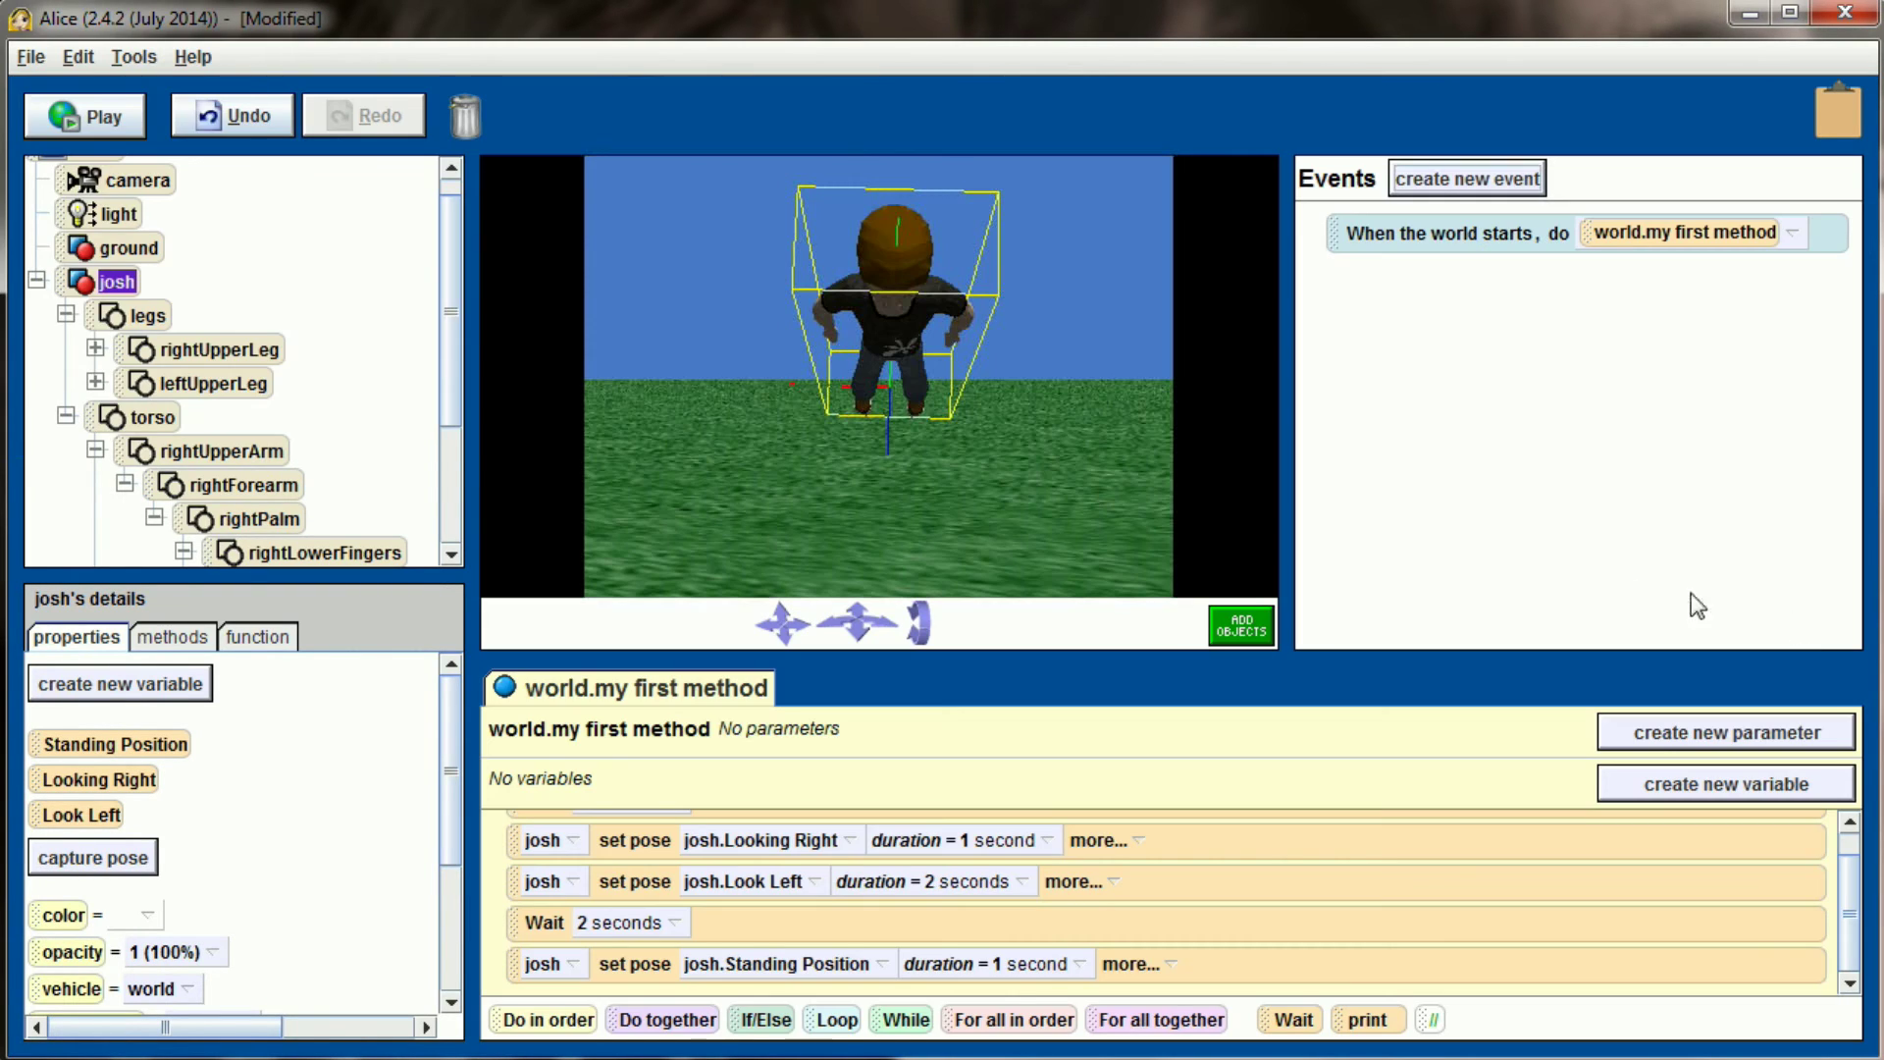
left_click(103, 117)
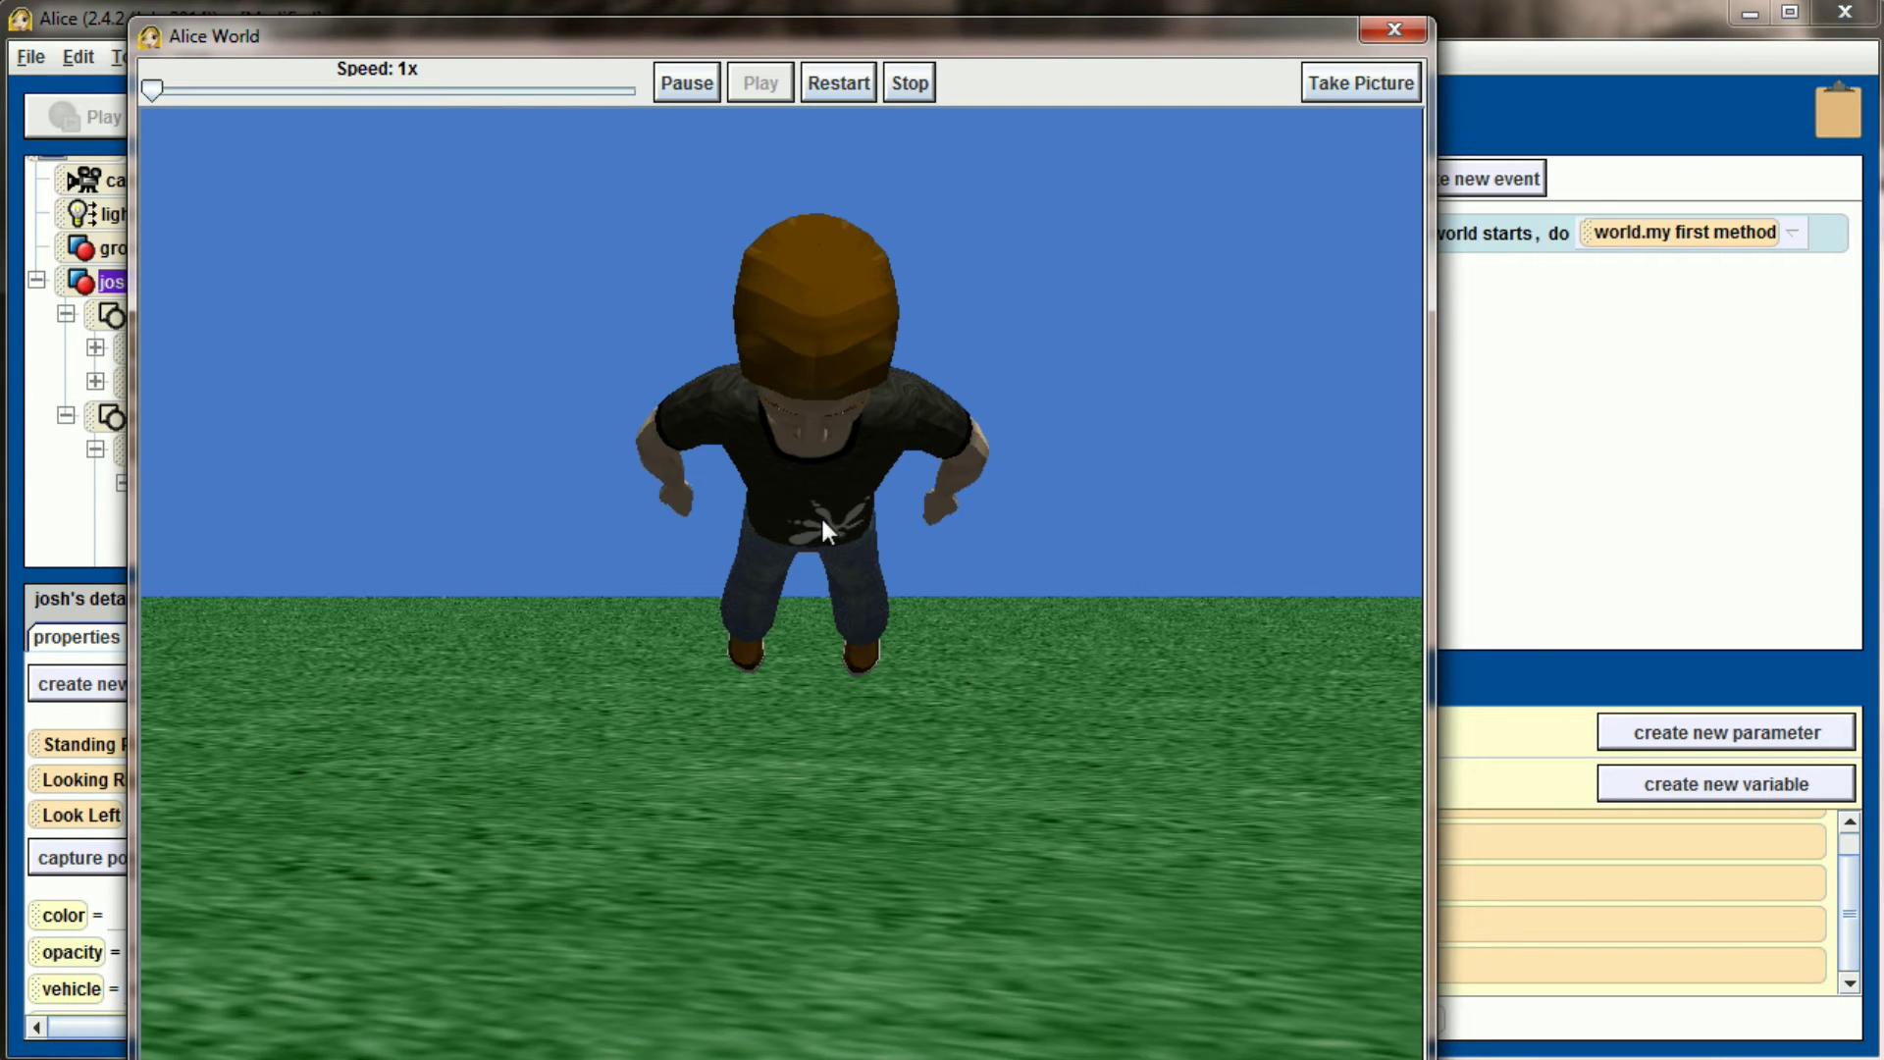
left_click(1398, 31)
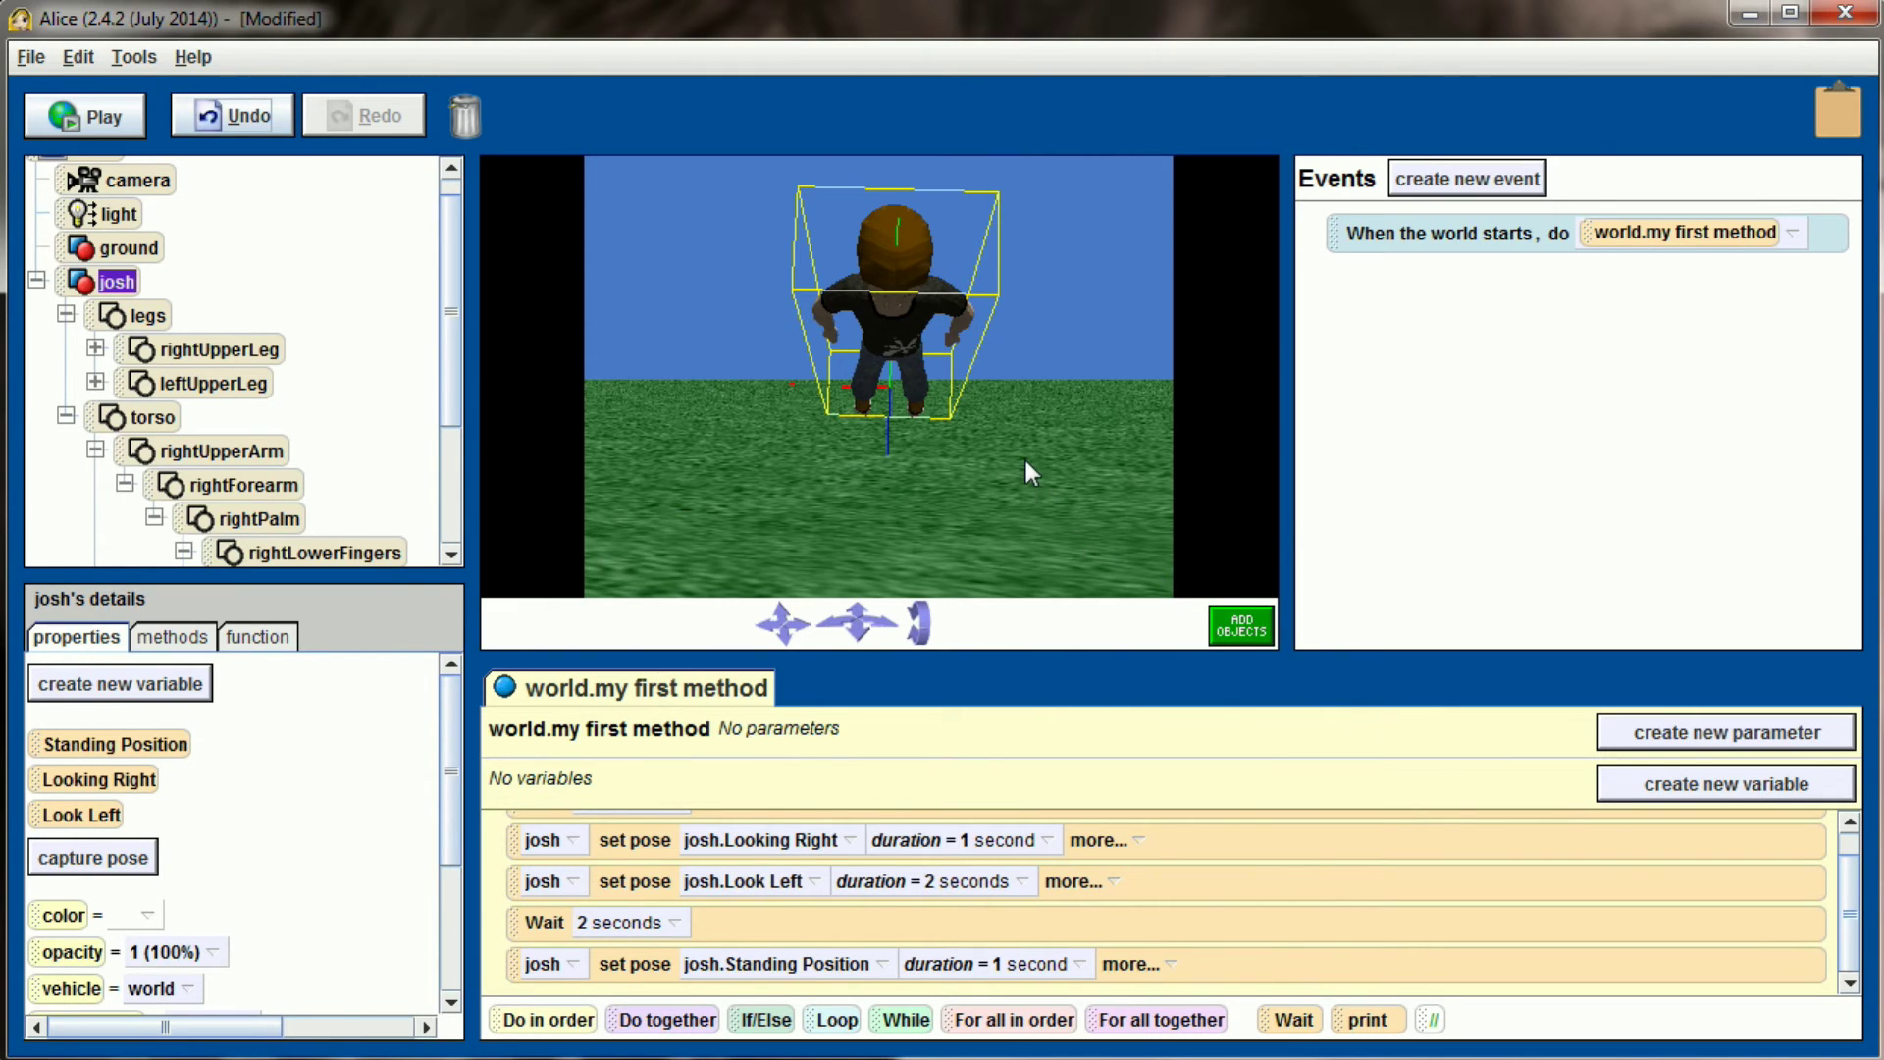
Step: Undo josh's tilt, move Look Left ahead of Looking Right, and play the animation
key("ctrl+z")
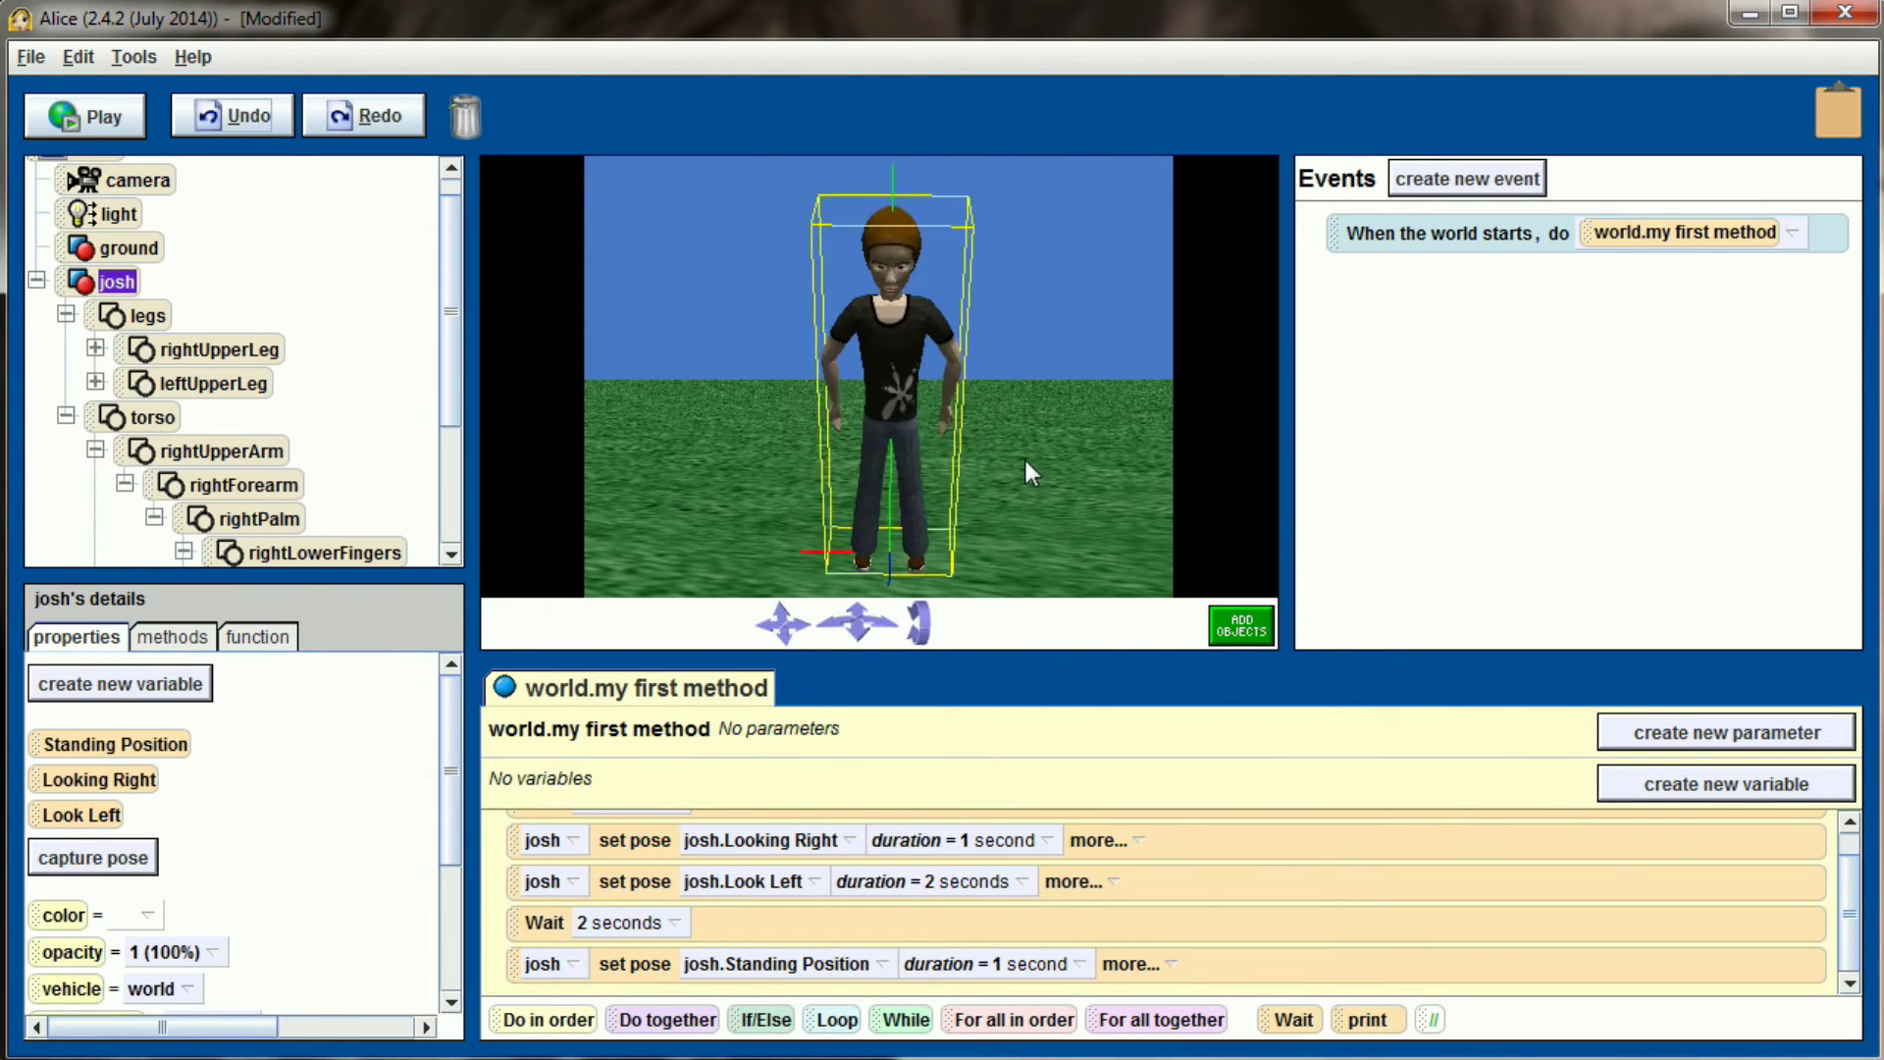
scroll(782, 931, "up", 2)
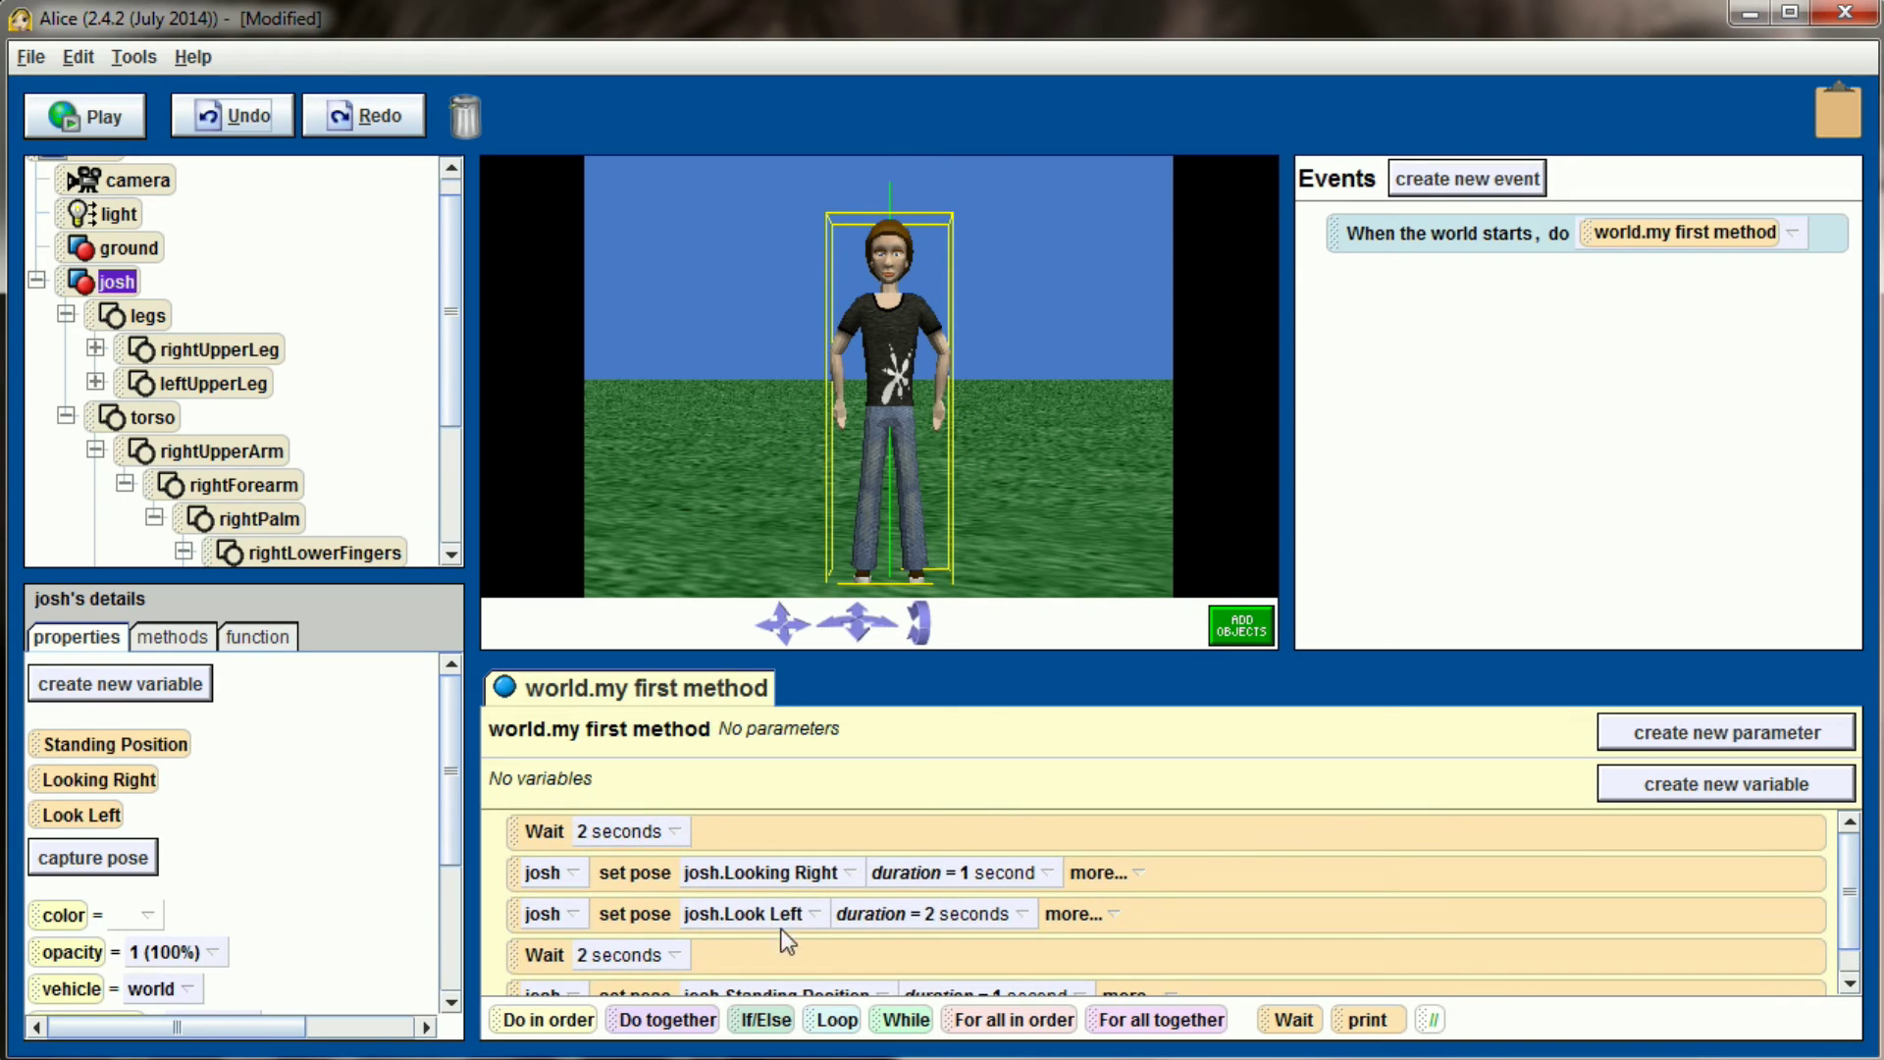
left_click_drag(521, 931, 581, 878)
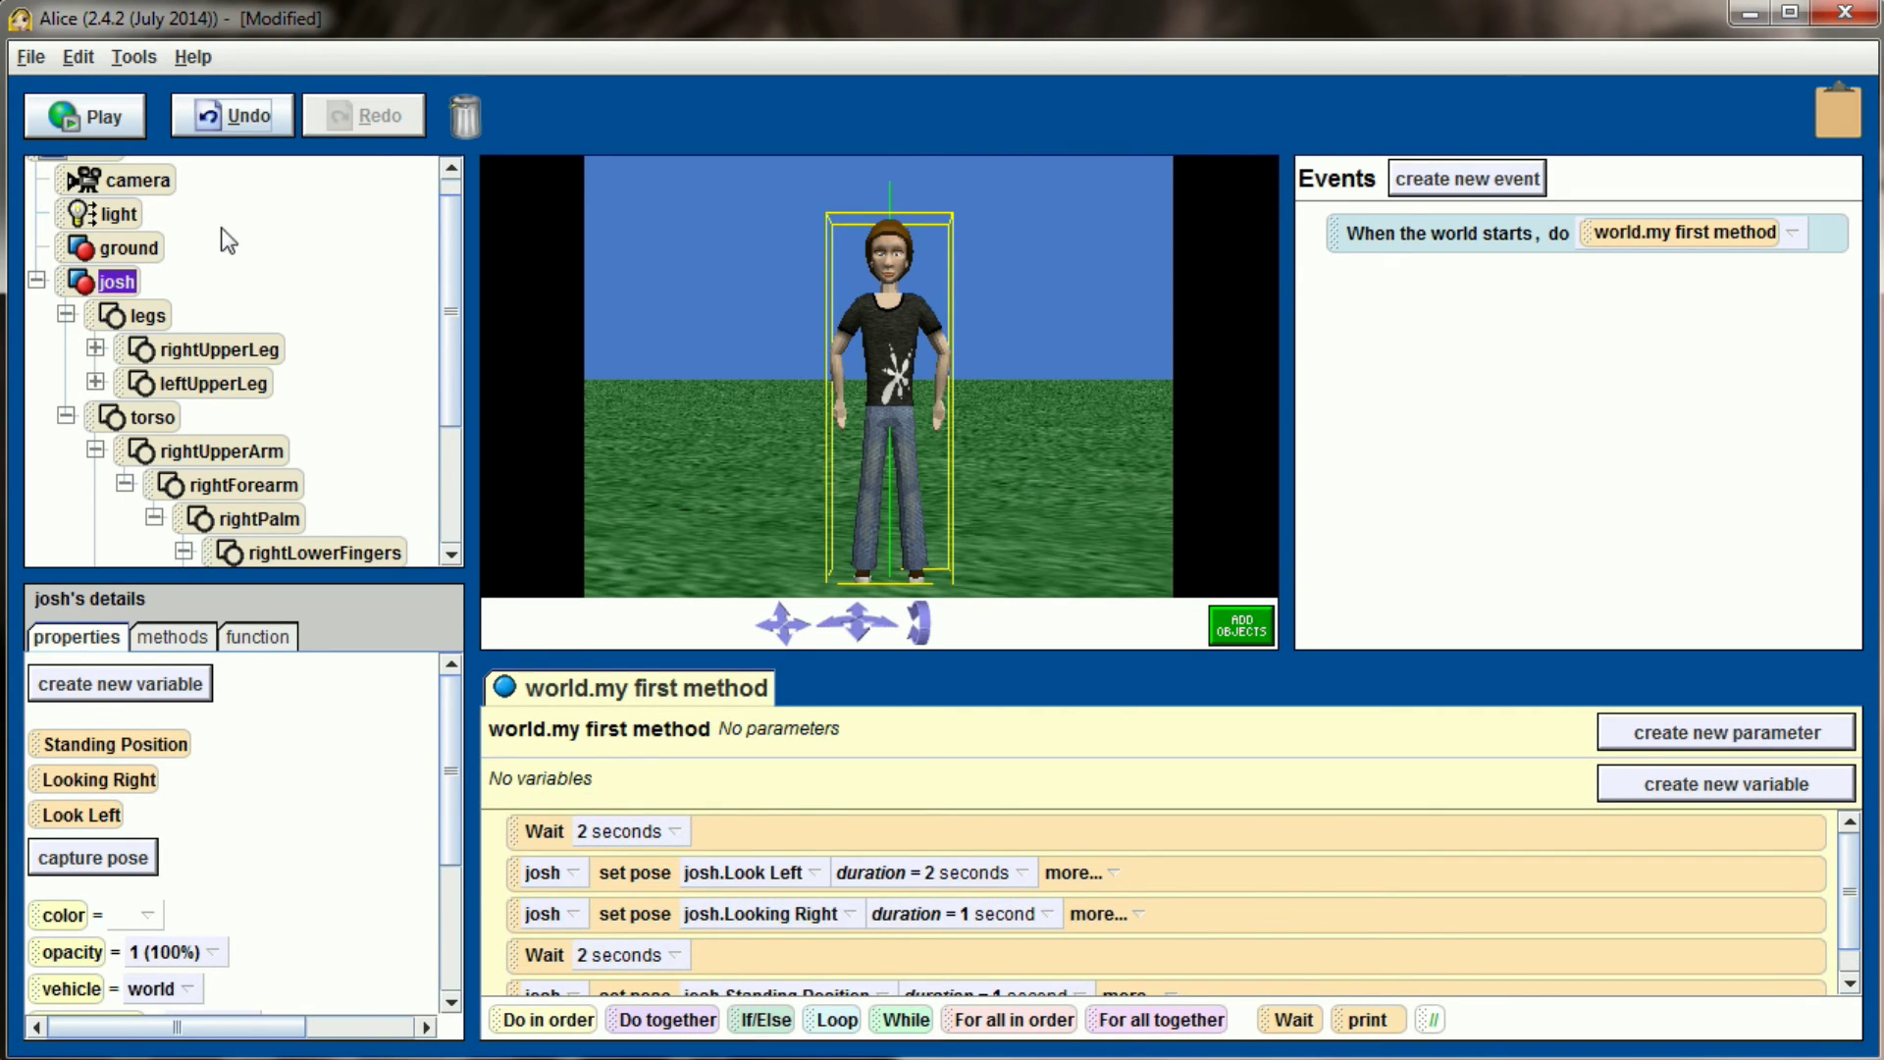
left_click(91, 118)
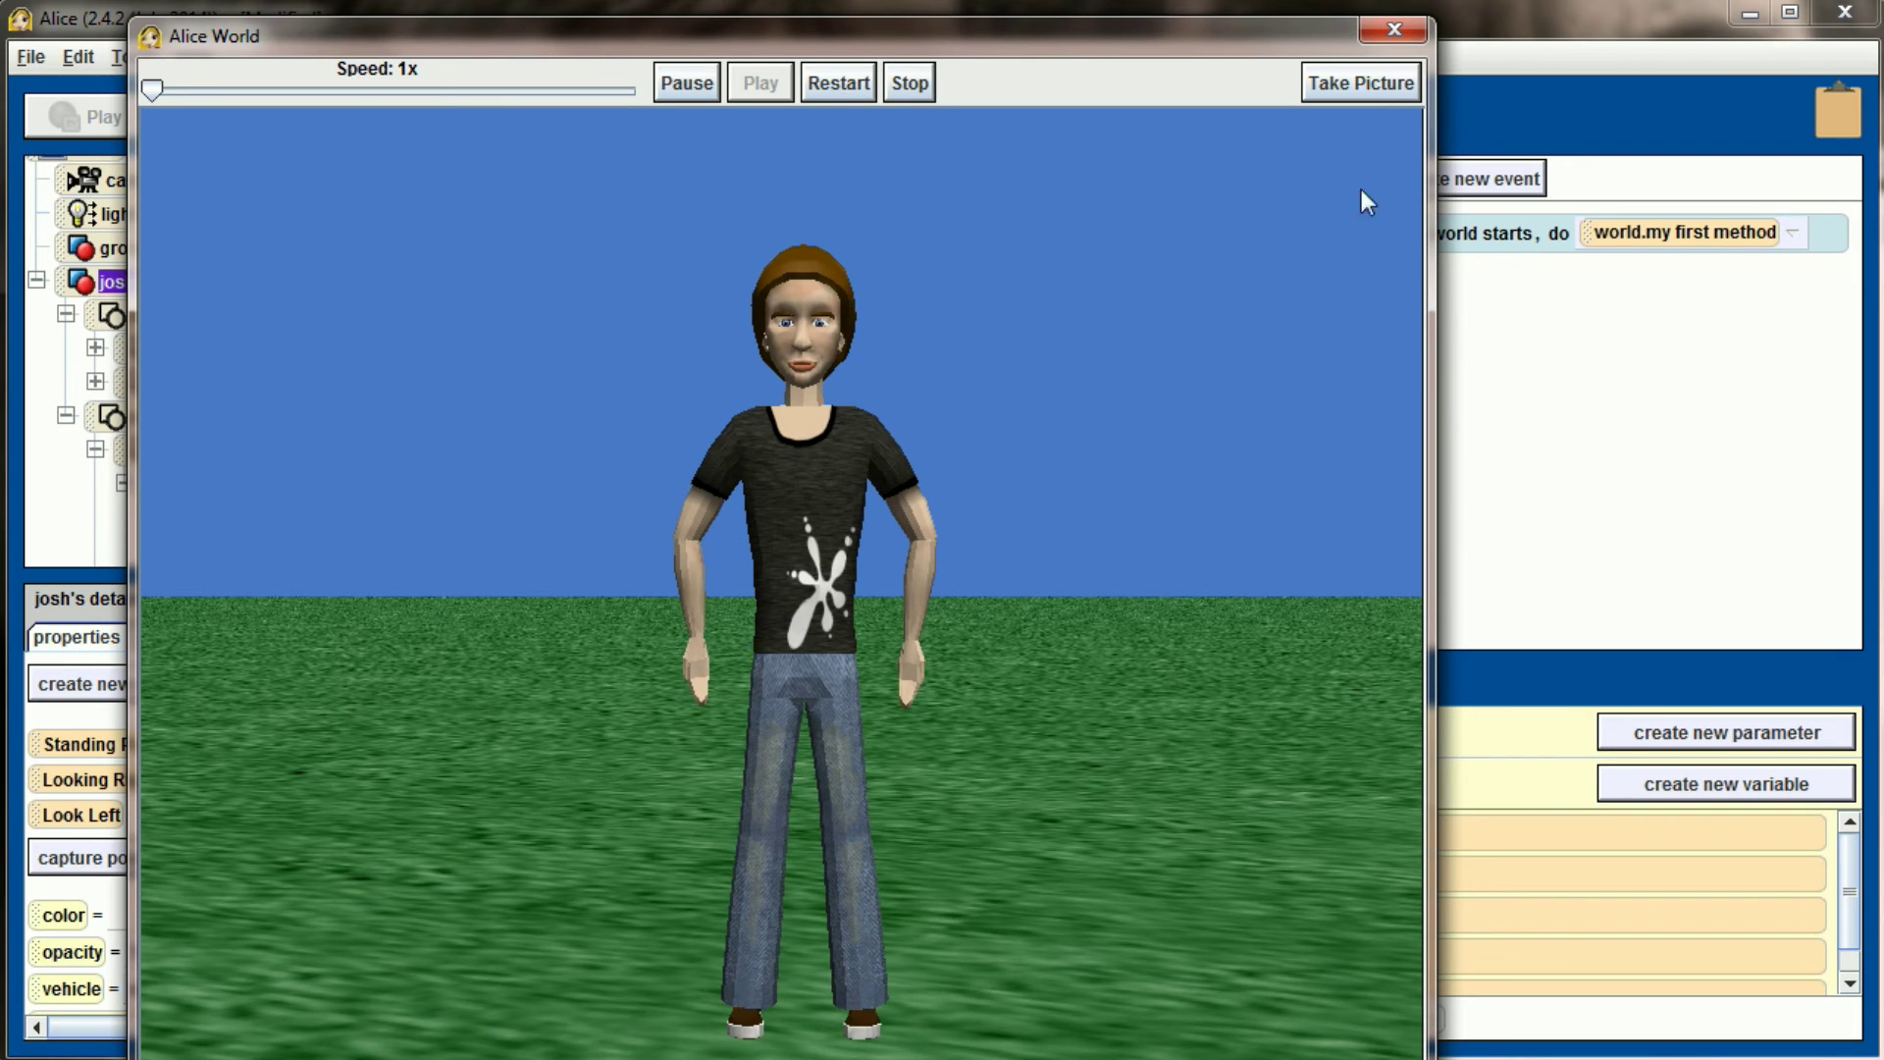
Step: Close josh's Alice World playback window
left_click(1394, 32)
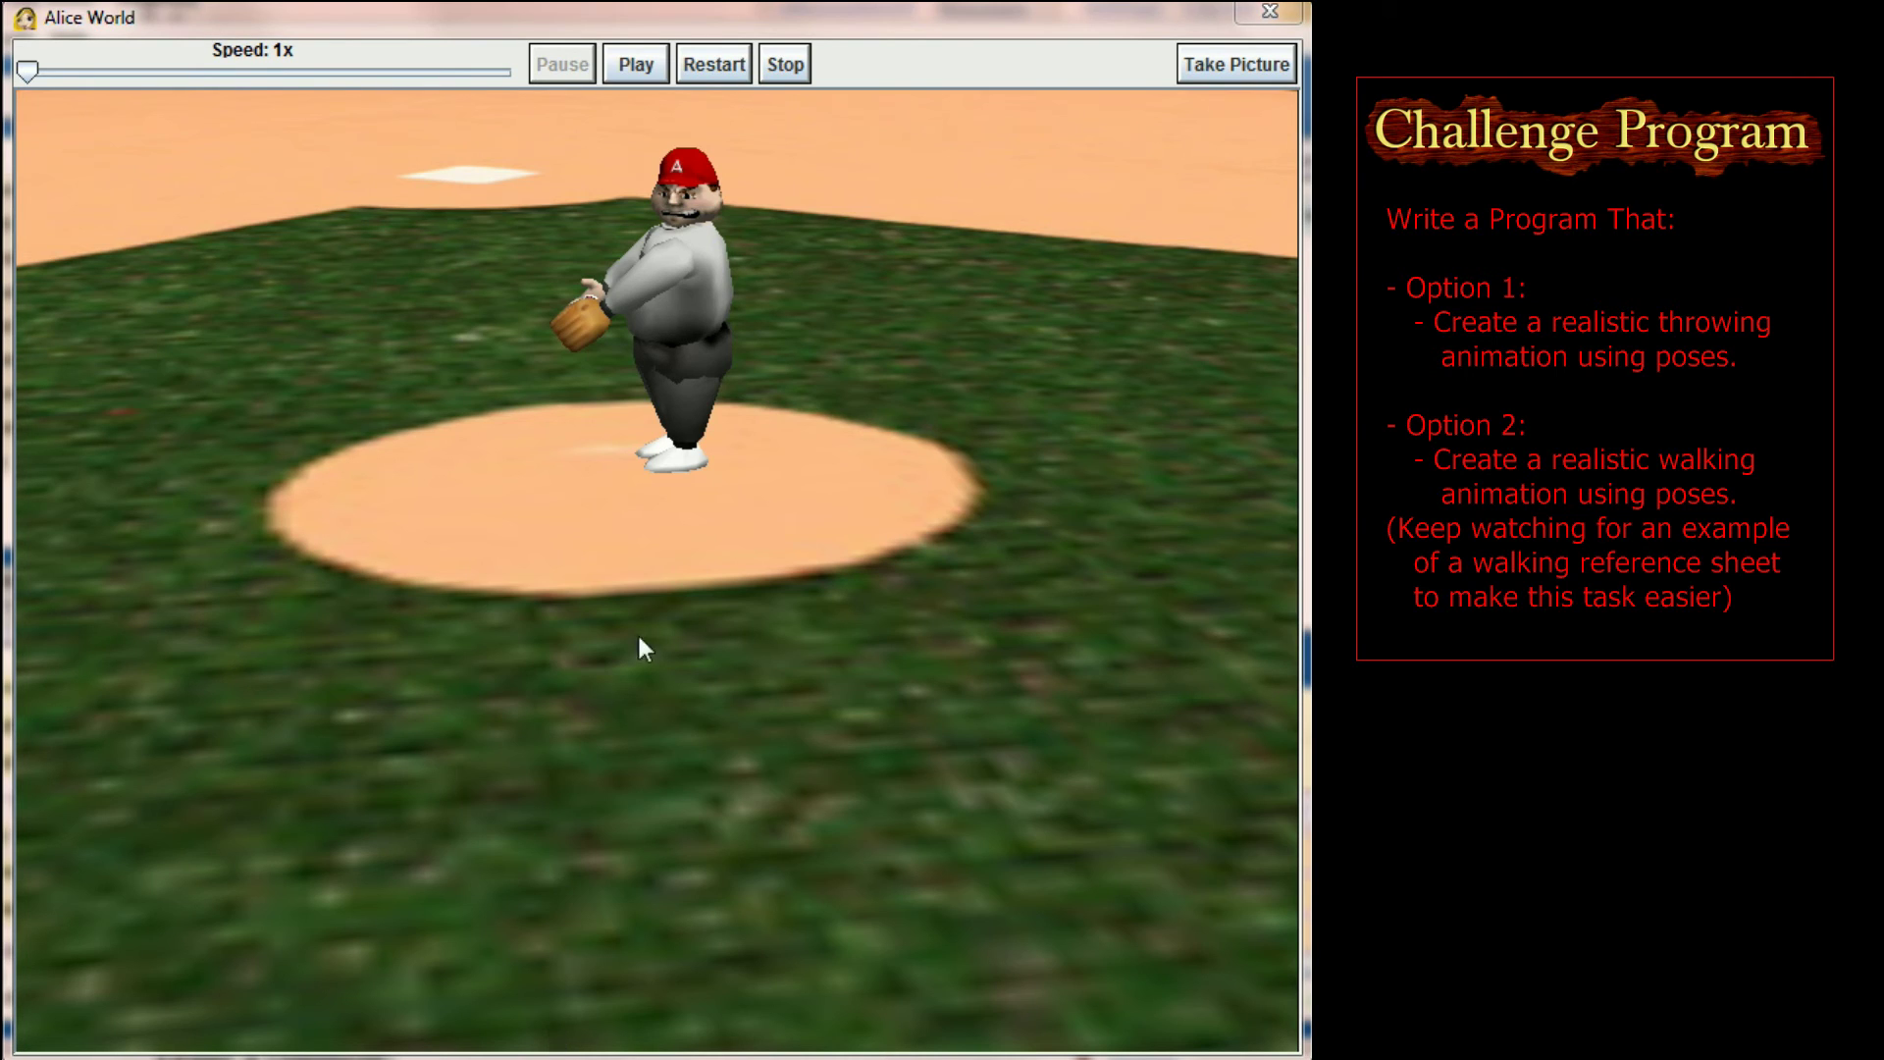
Step: Play the pitcher's throwing animation
left_click(643, 67)
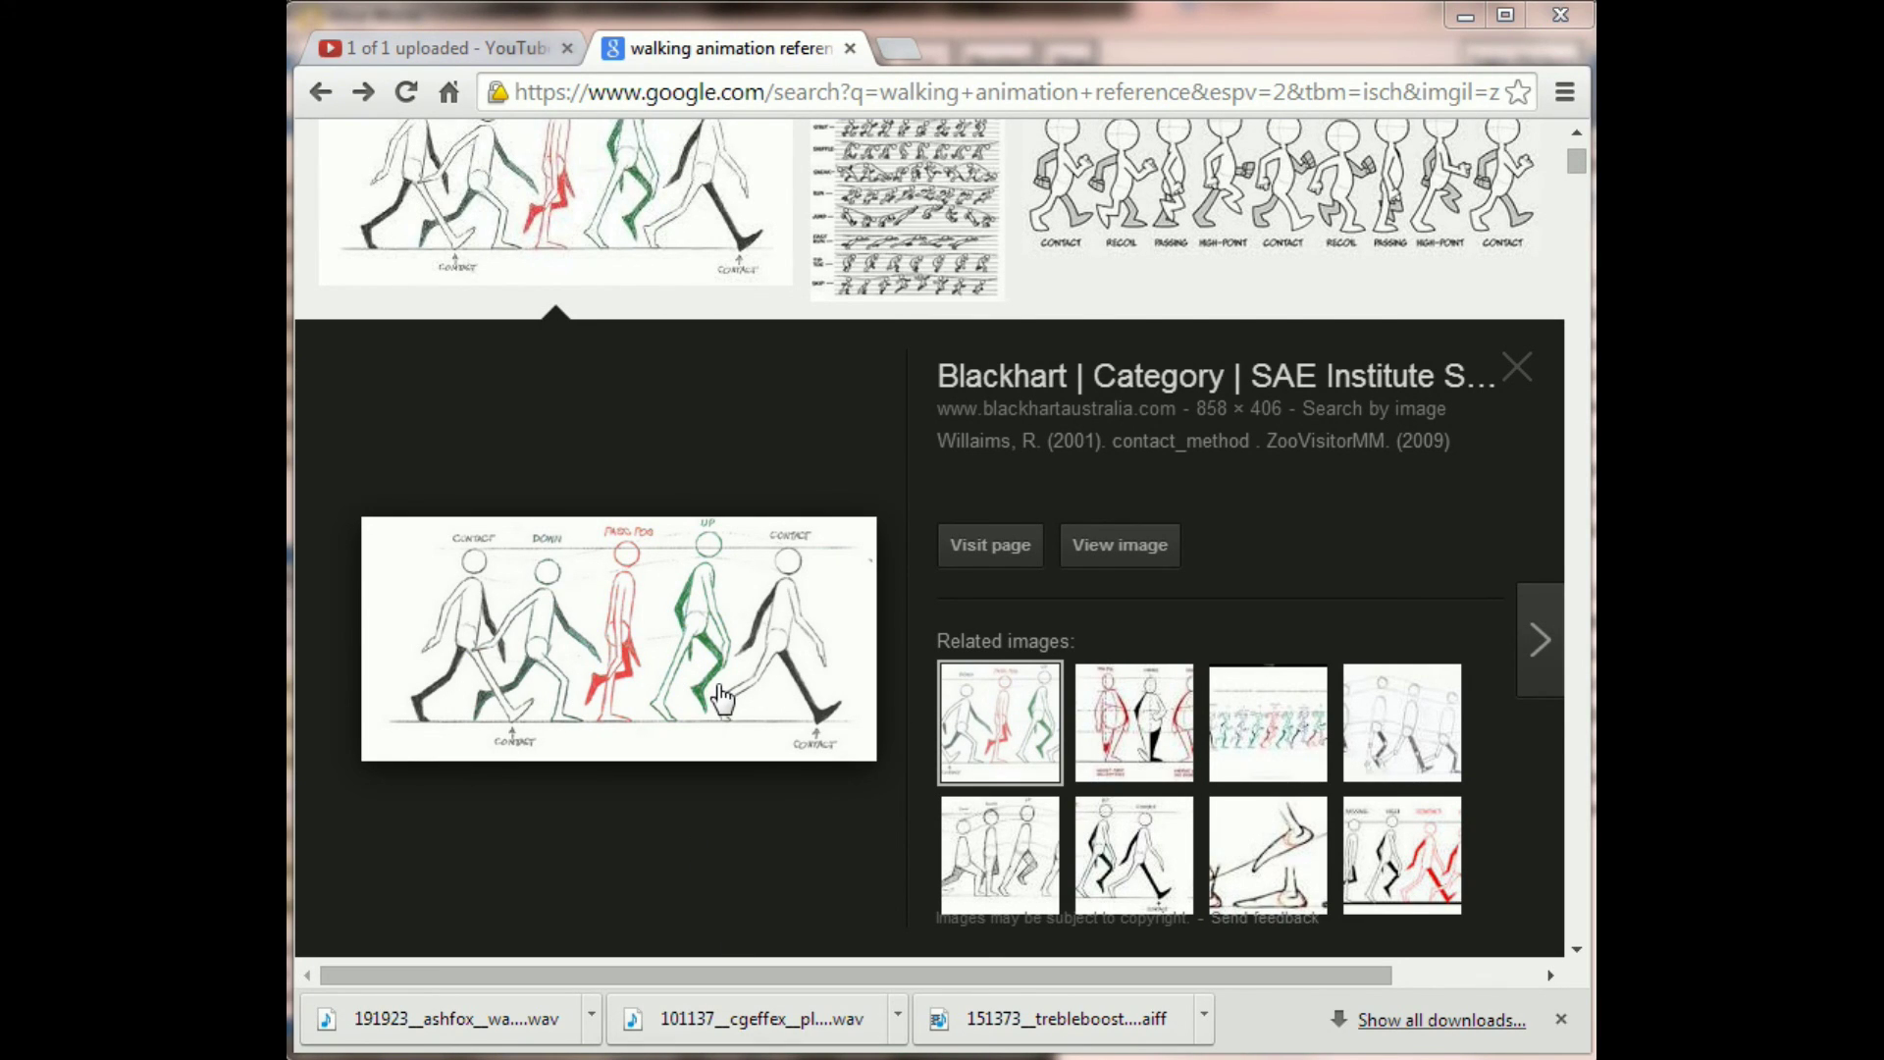
Step: Open the walk-cycle drawing's source page on blackhartaustralia.com and scroll down to its Research section
left_click(608, 656)
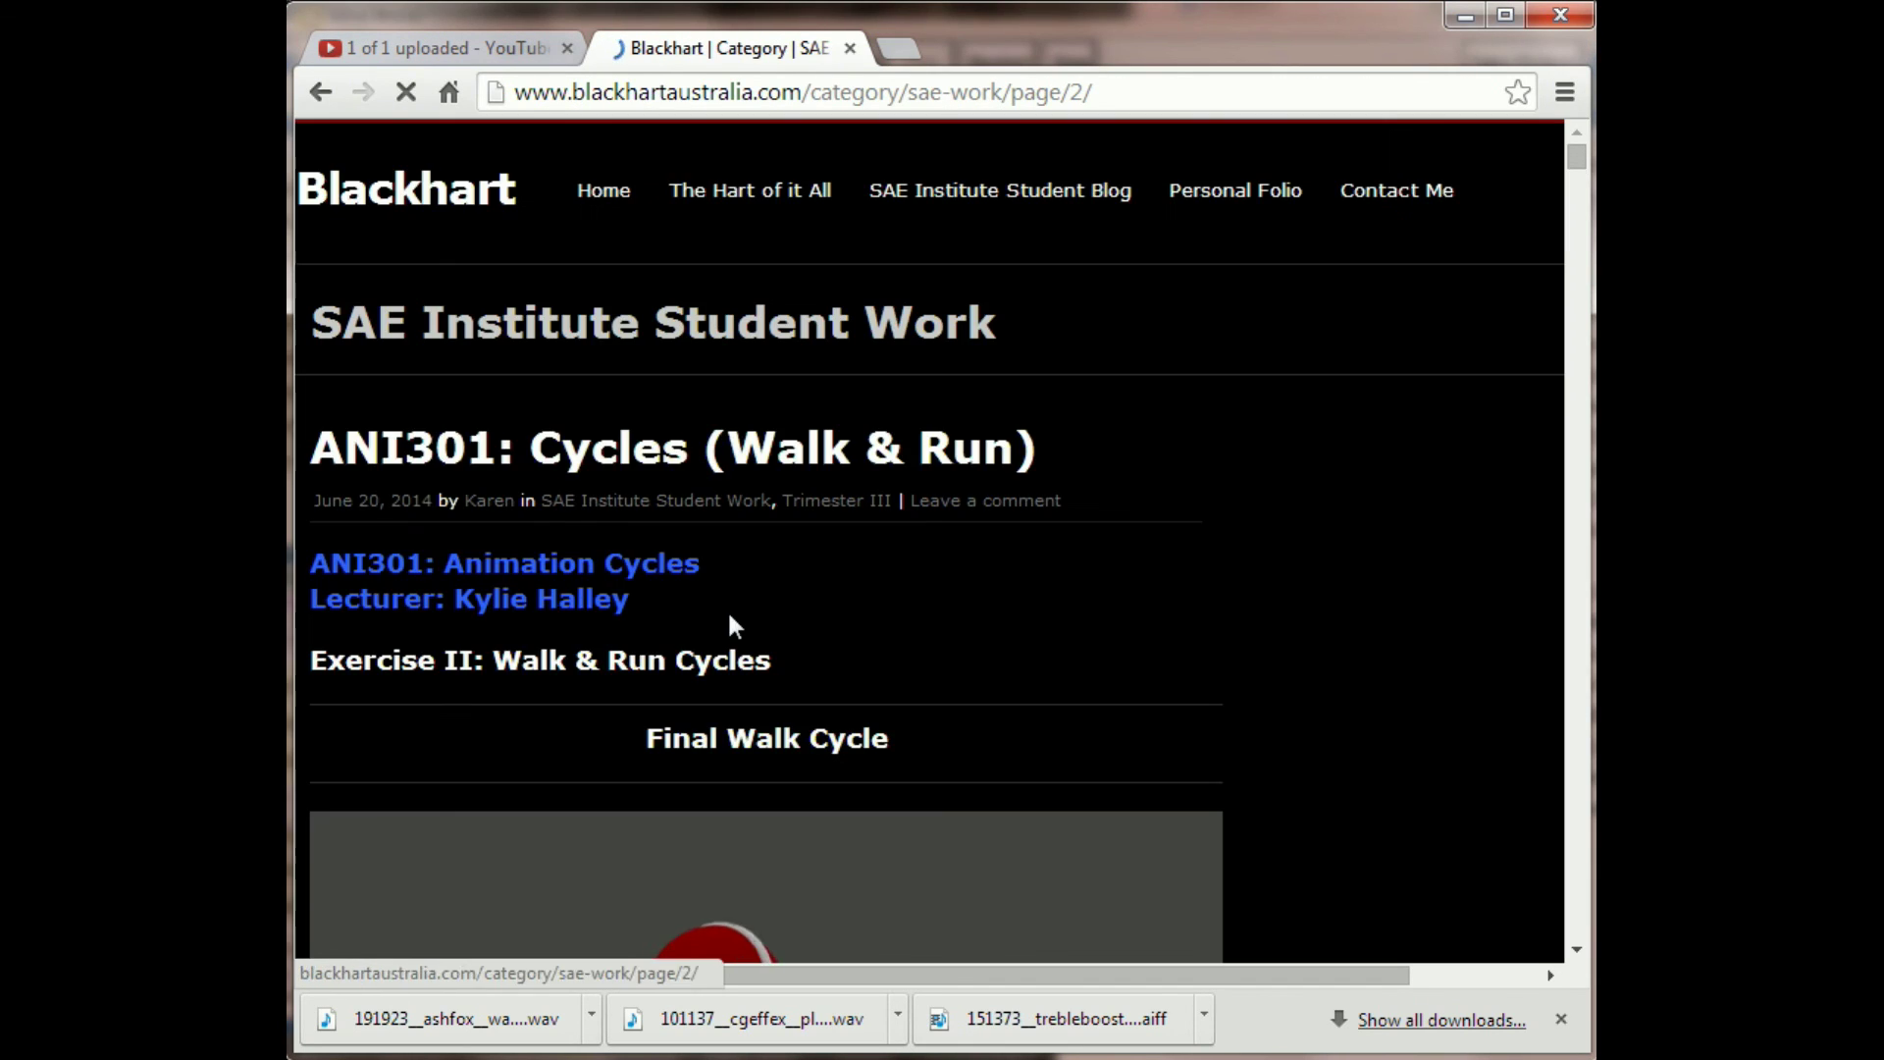
scroll(738, 609, "down", 10)
scroll(750, 609, "down", 5)
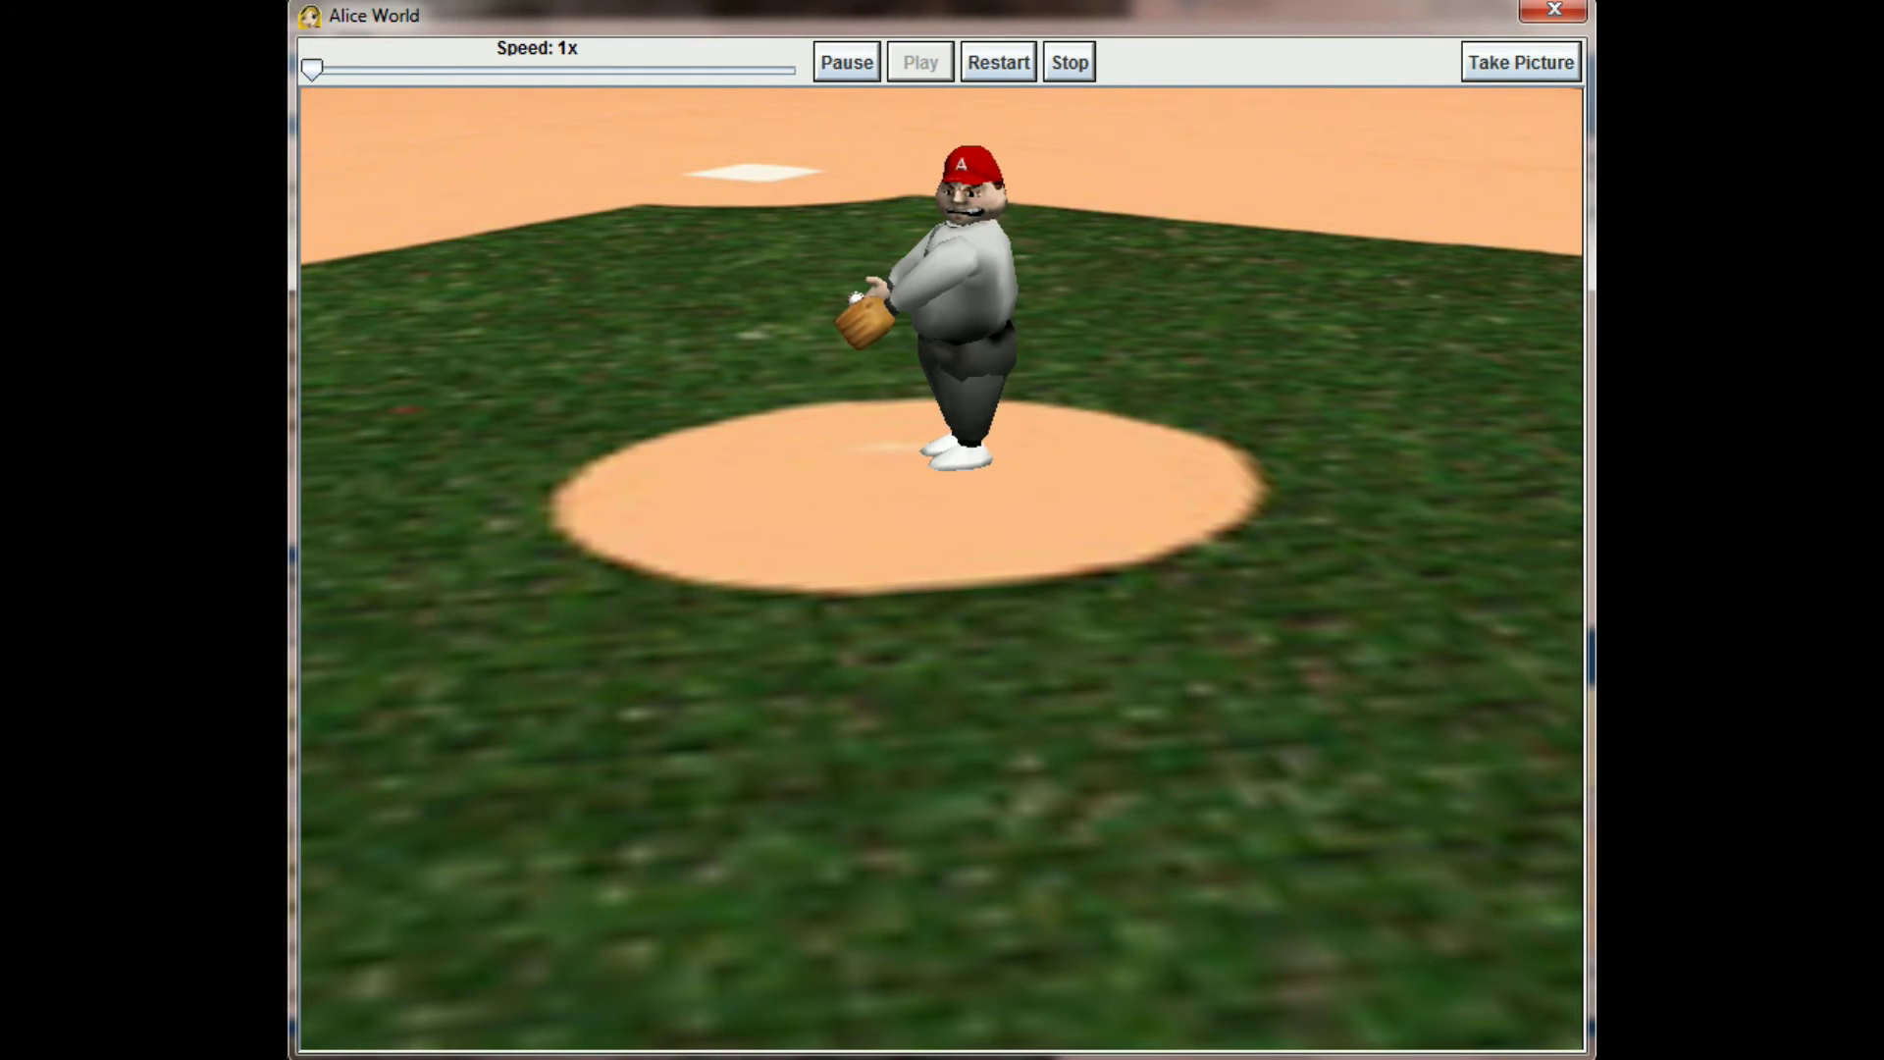
Step: Restart the pitcher world so he winds up to throw again
left_click(1026, 68)
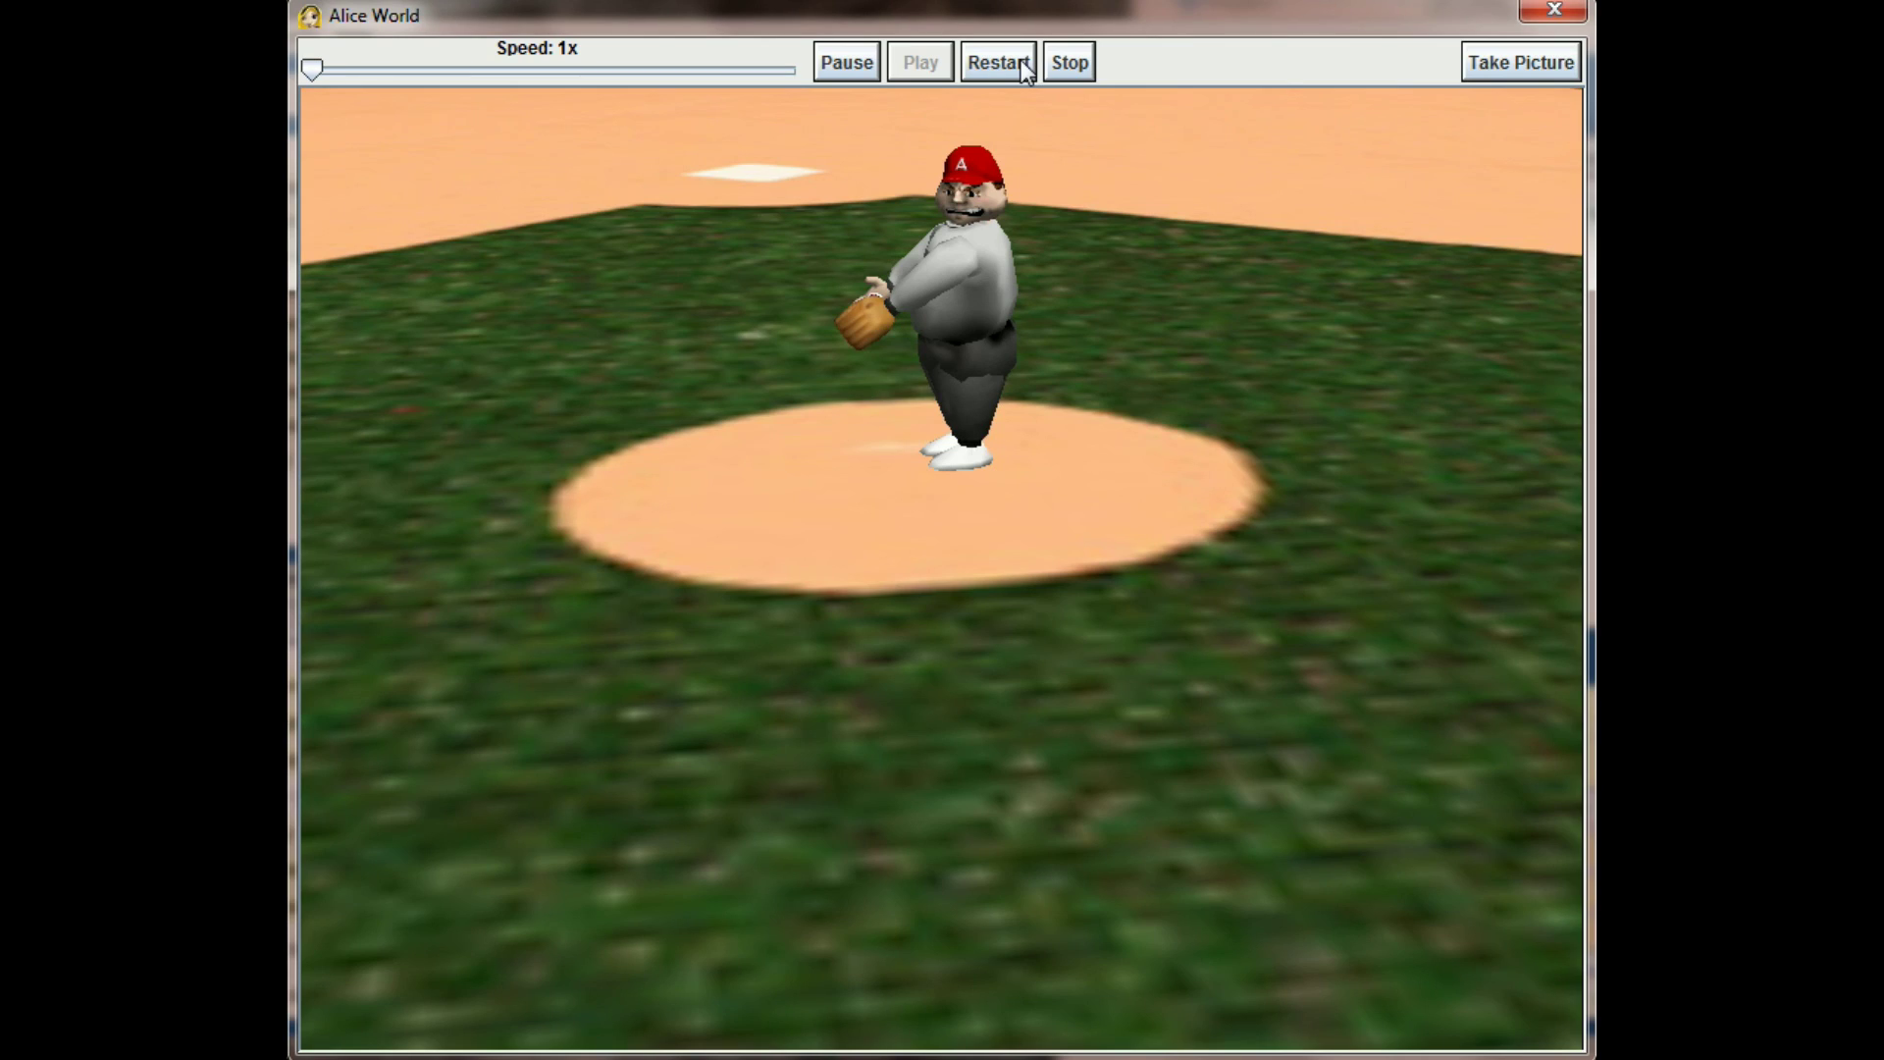